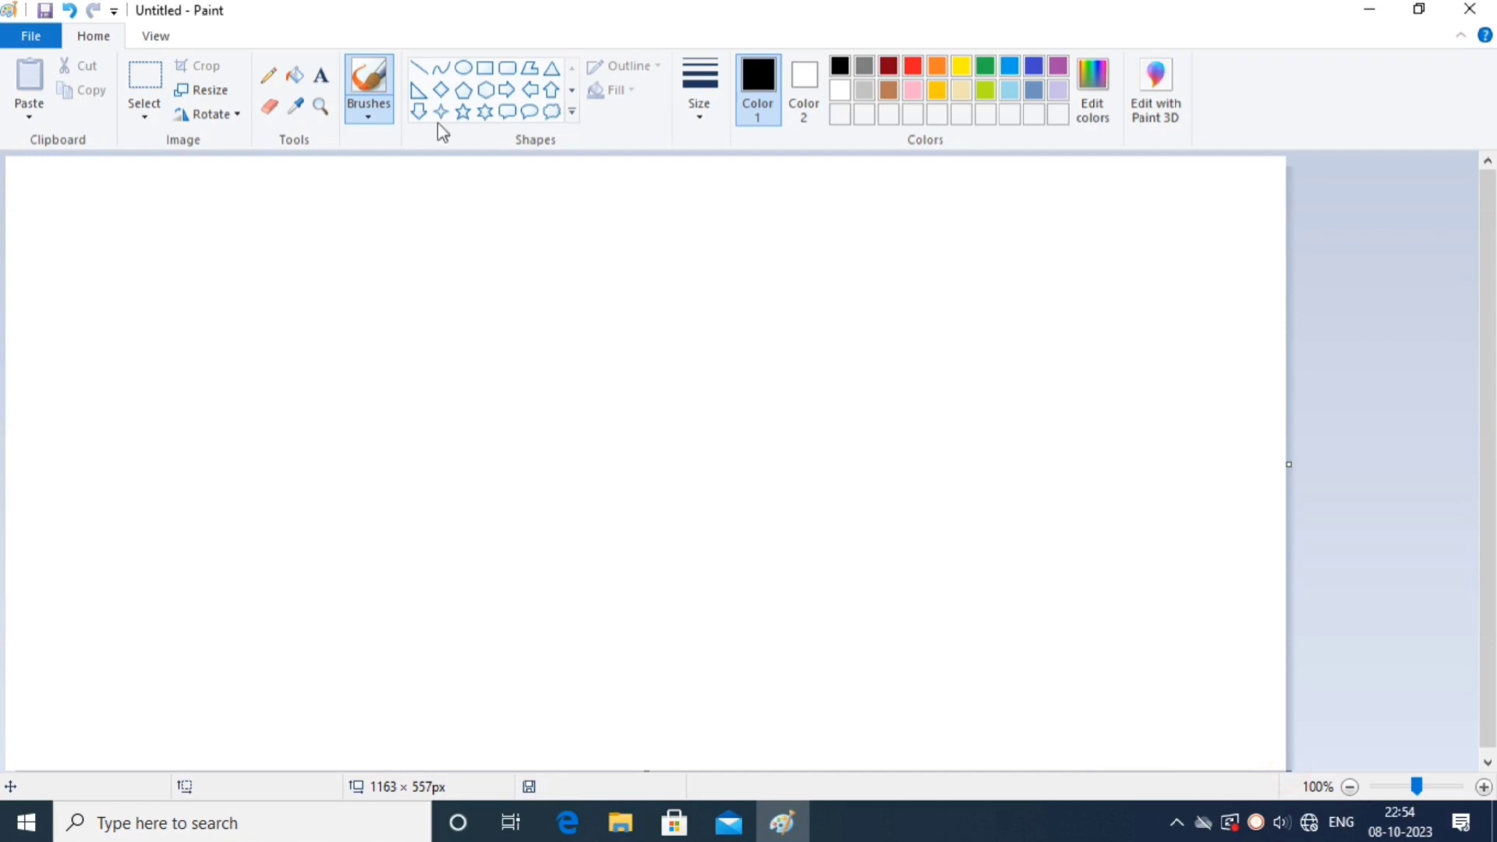
Draw a light pink wavy curve across the full width of the lower canvas, cresting near one end and dipping toward the other.
click(441, 68)
click(913, 90)
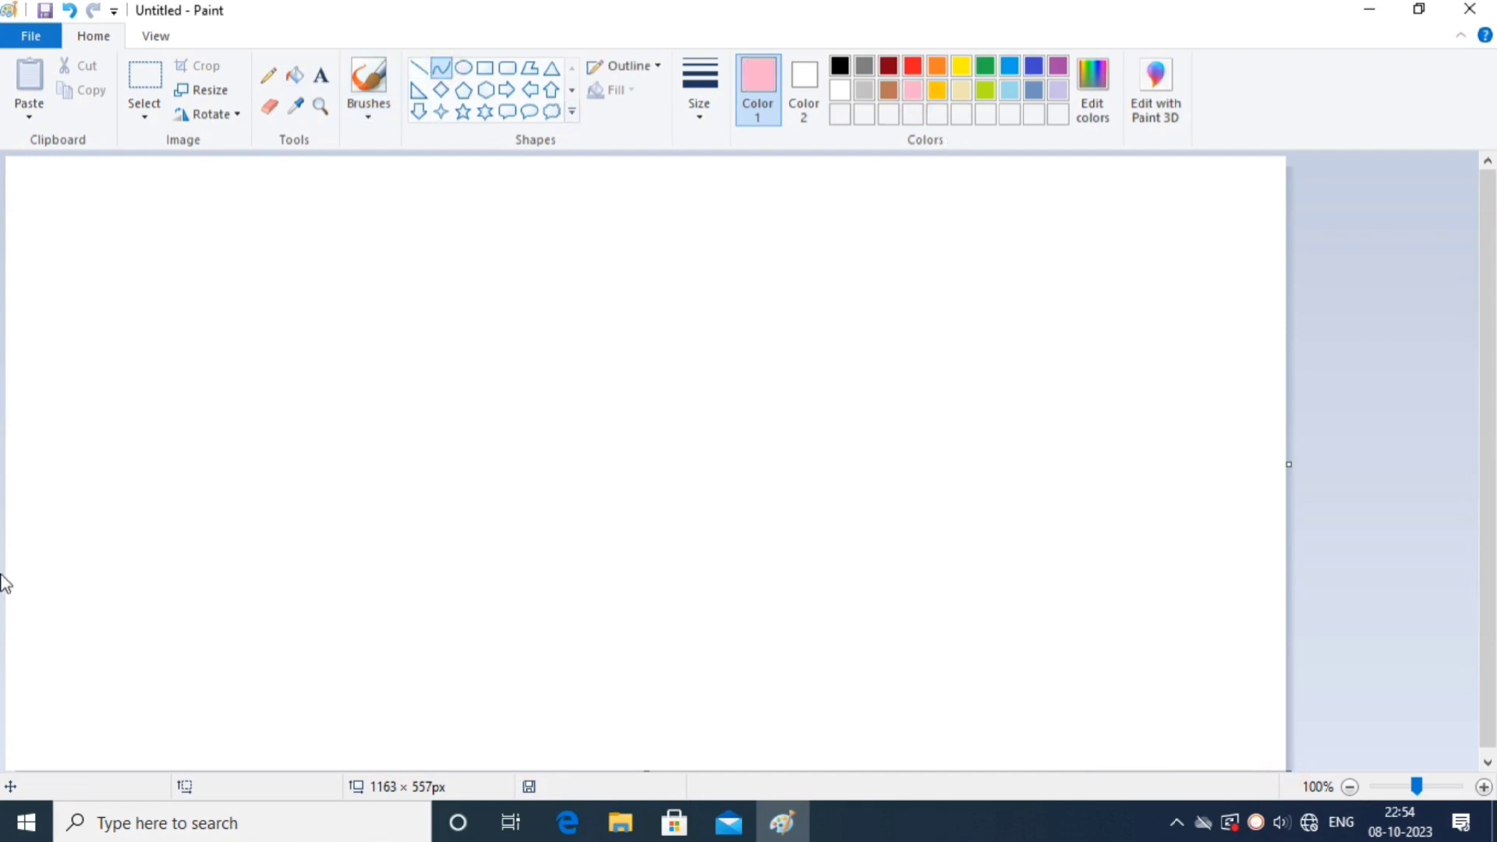
drag(10, 582, 1310, 588)
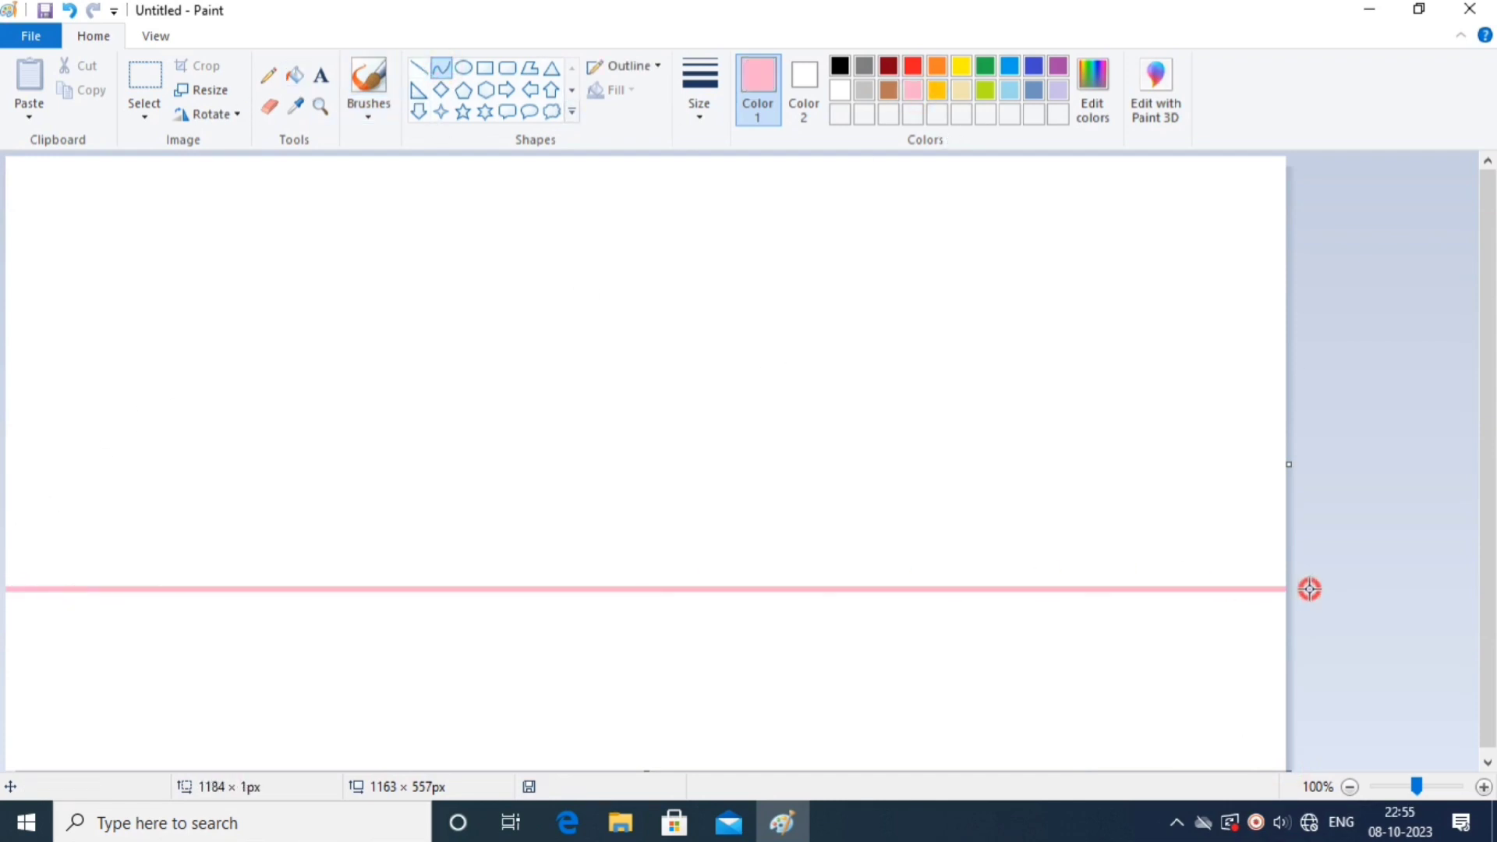
drag(147, 588, 94, 484)
drag(996, 562, 880, 786)
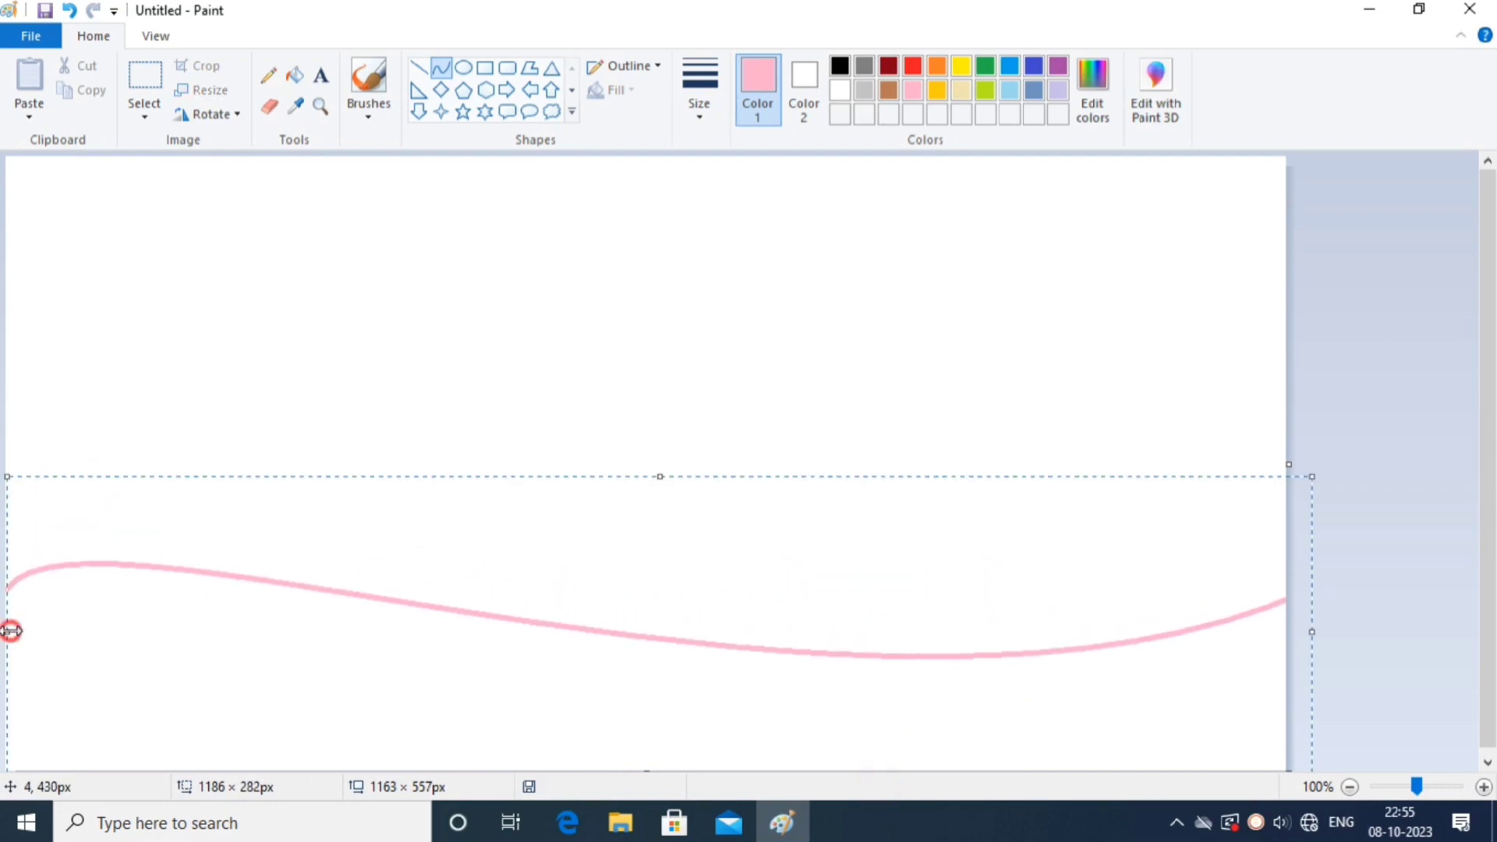
mouse_move(609, 585)
mouse_down()
mouse_move(608, 619)
mouse_move(609, 603)
mouse_up()
Fill the area below the wavy curve with light pink and the white area above it with purple.
click(295, 74)
click(280, 662)
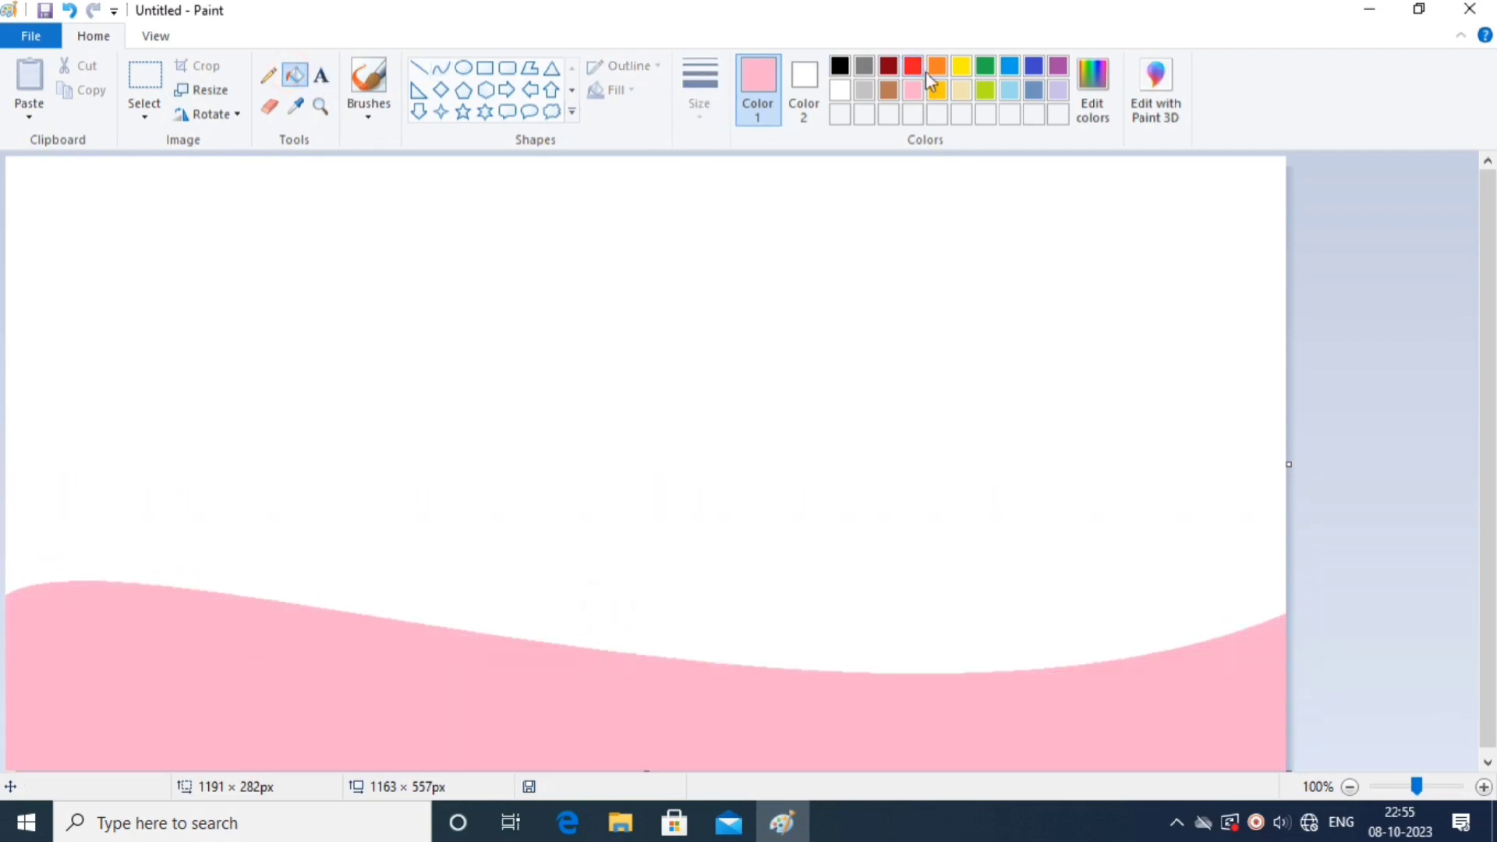
click(1058, 66)
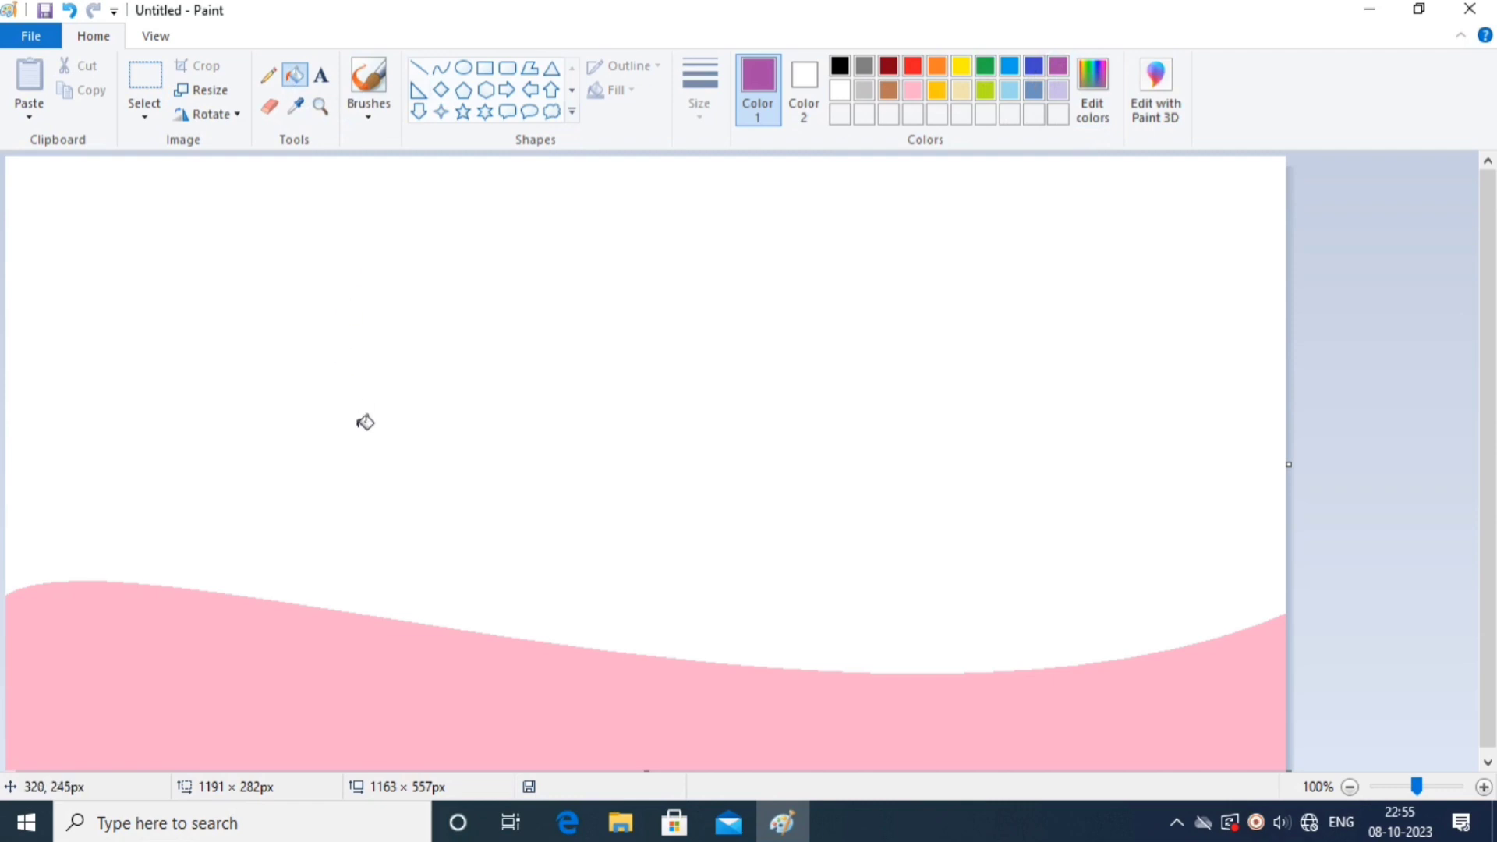
click(365, 422)
Define a very dark shade of the purple as the custom color for the next curve.
click(441, 68)
click(1093, 92)
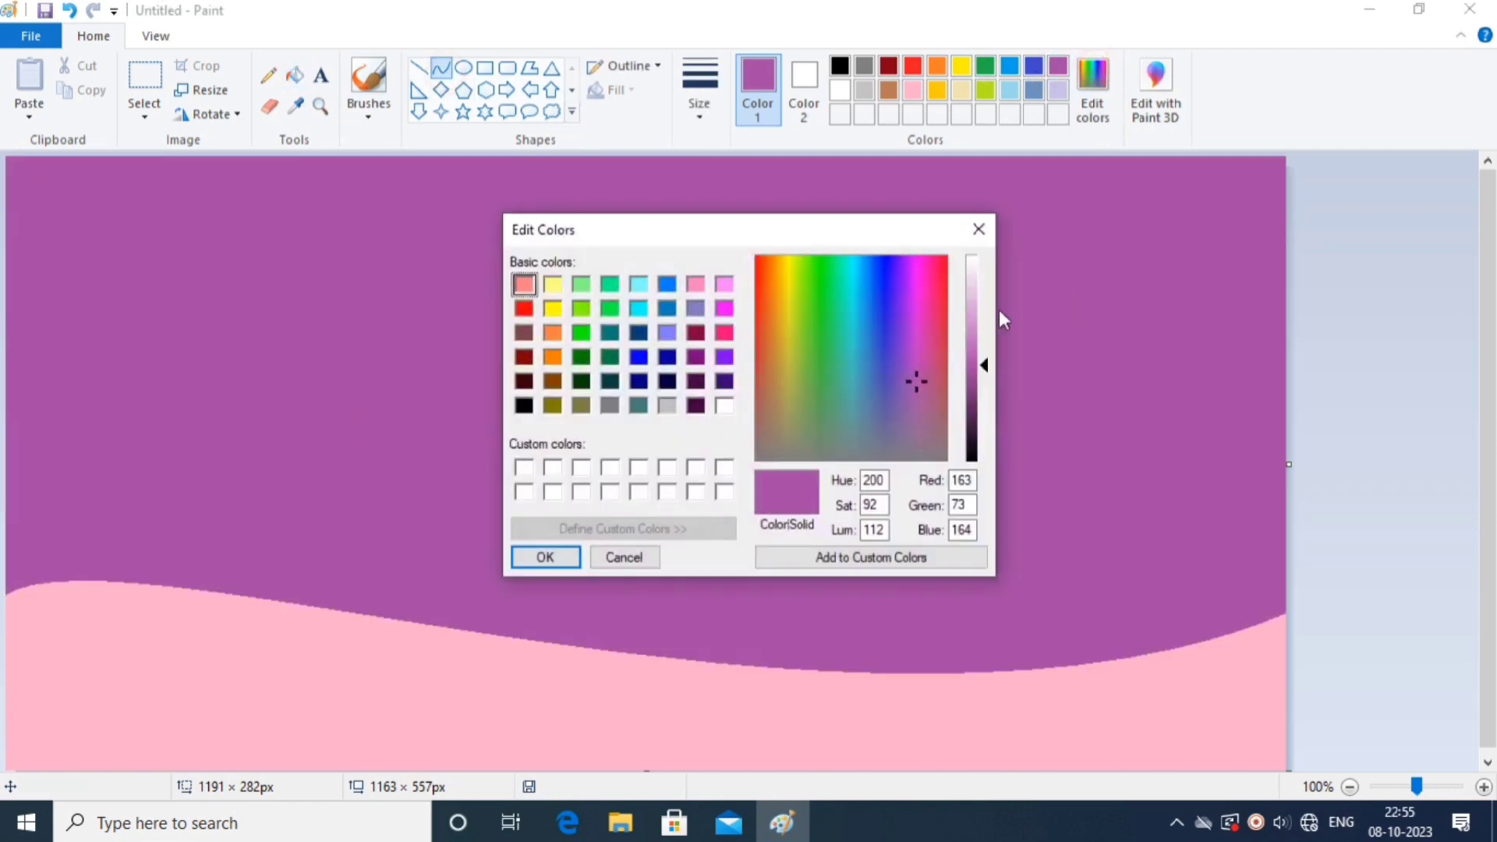
drag(986, 373, 986, 436)
click(563, 556)
Draw a dark purple wavy curve across the middle of the canvas, parallel to the pink edge, and fill the area above it dark purple.
drag(7, 395, 1240, 406)
drag(254, 395, 80, 273)
drag(950, 362, 876, 671)
drag(879, 550, 866, 594)
drag(1277, 516, 1282, 516)
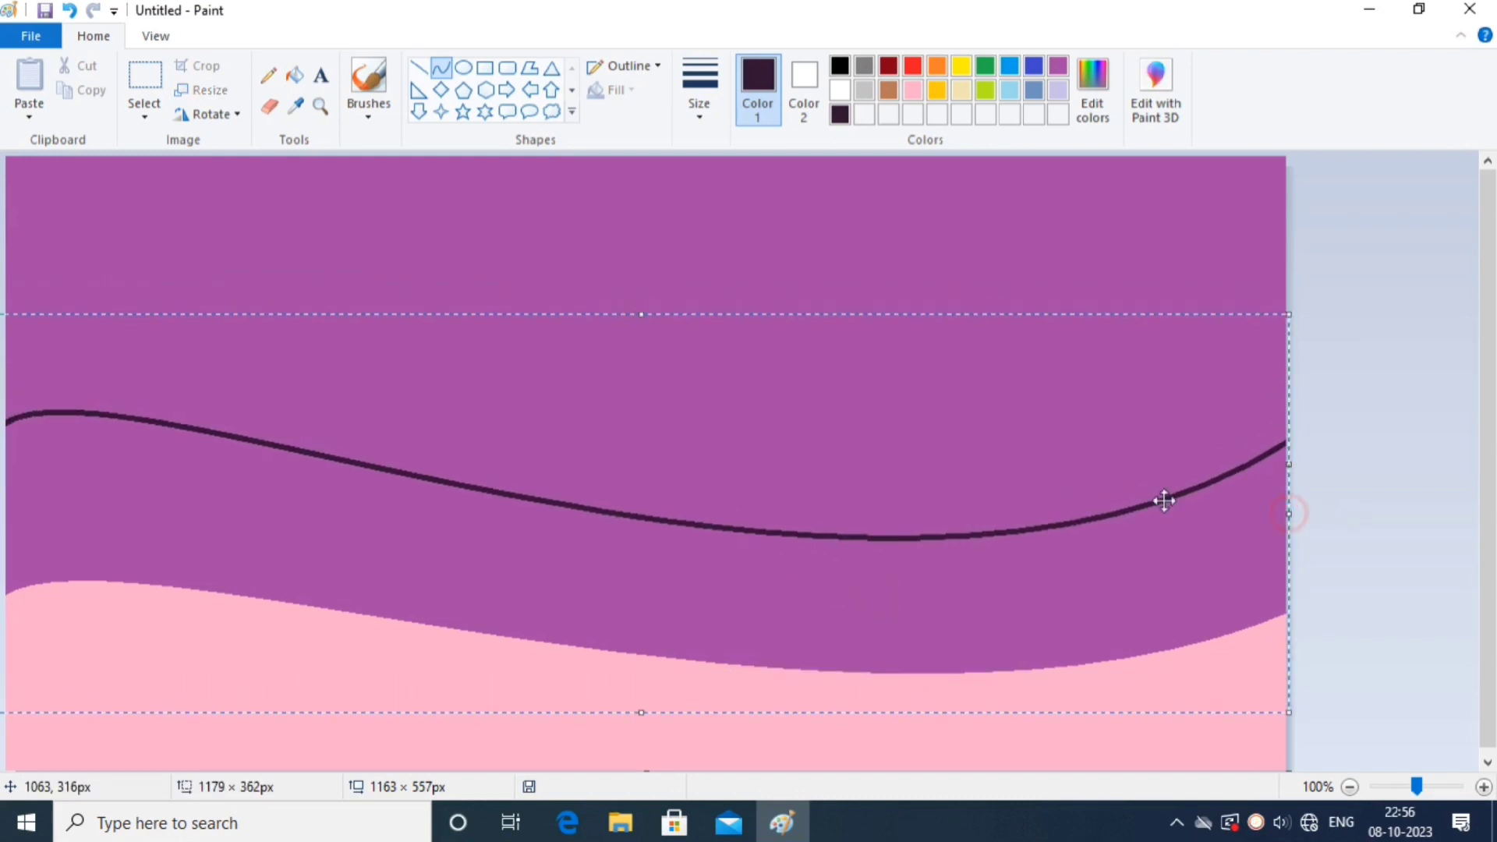
drag(903, 439, 916, 413)
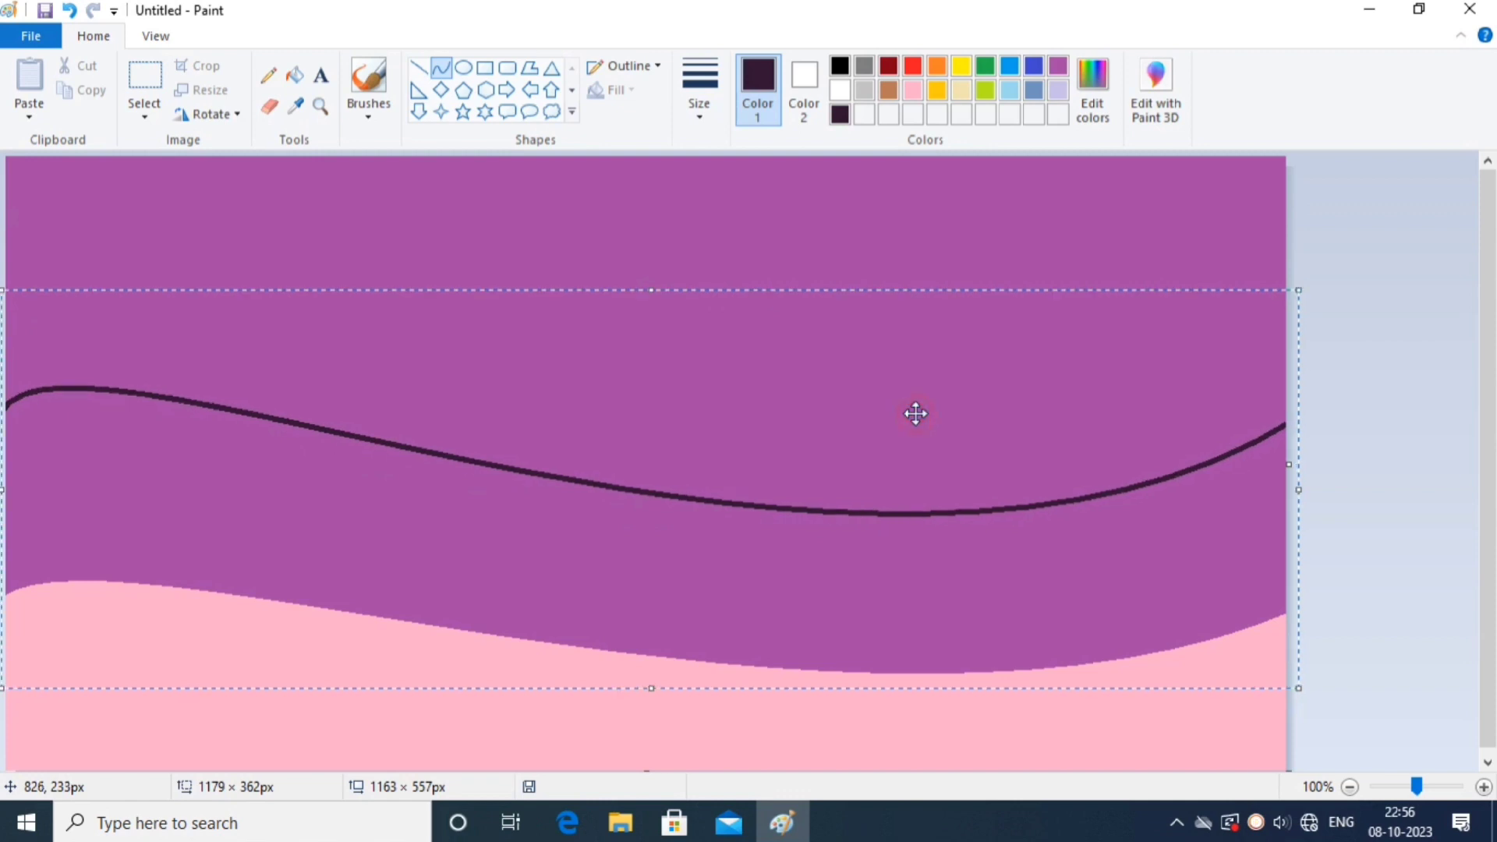
click(295, 75)
click(440, 374)
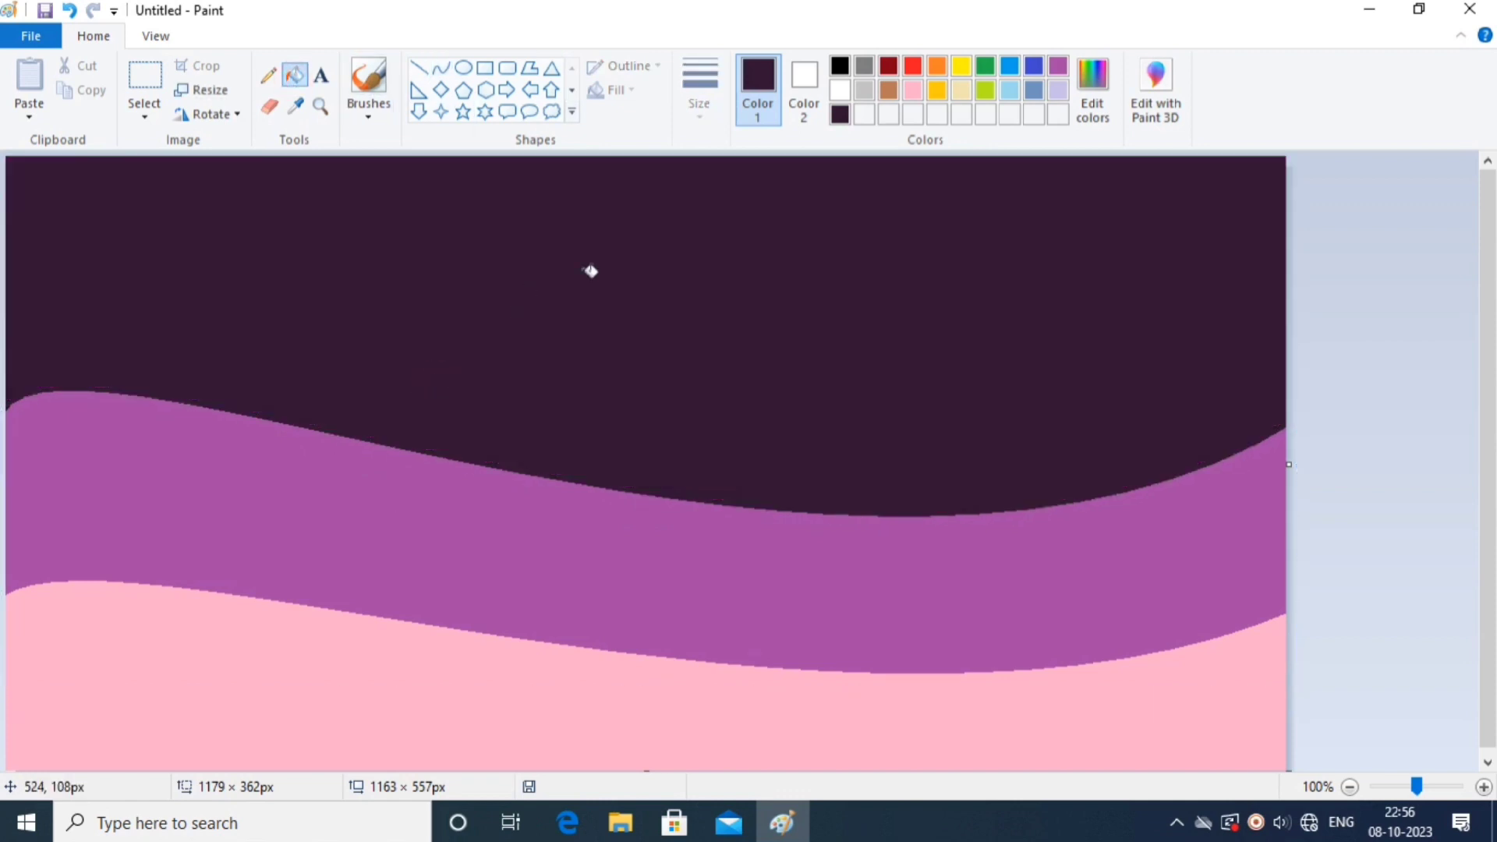
Draw a black wavy curve across the upper canvas from edge to edge and fill the area above it black.
click(848, 67)
click(441, 67)
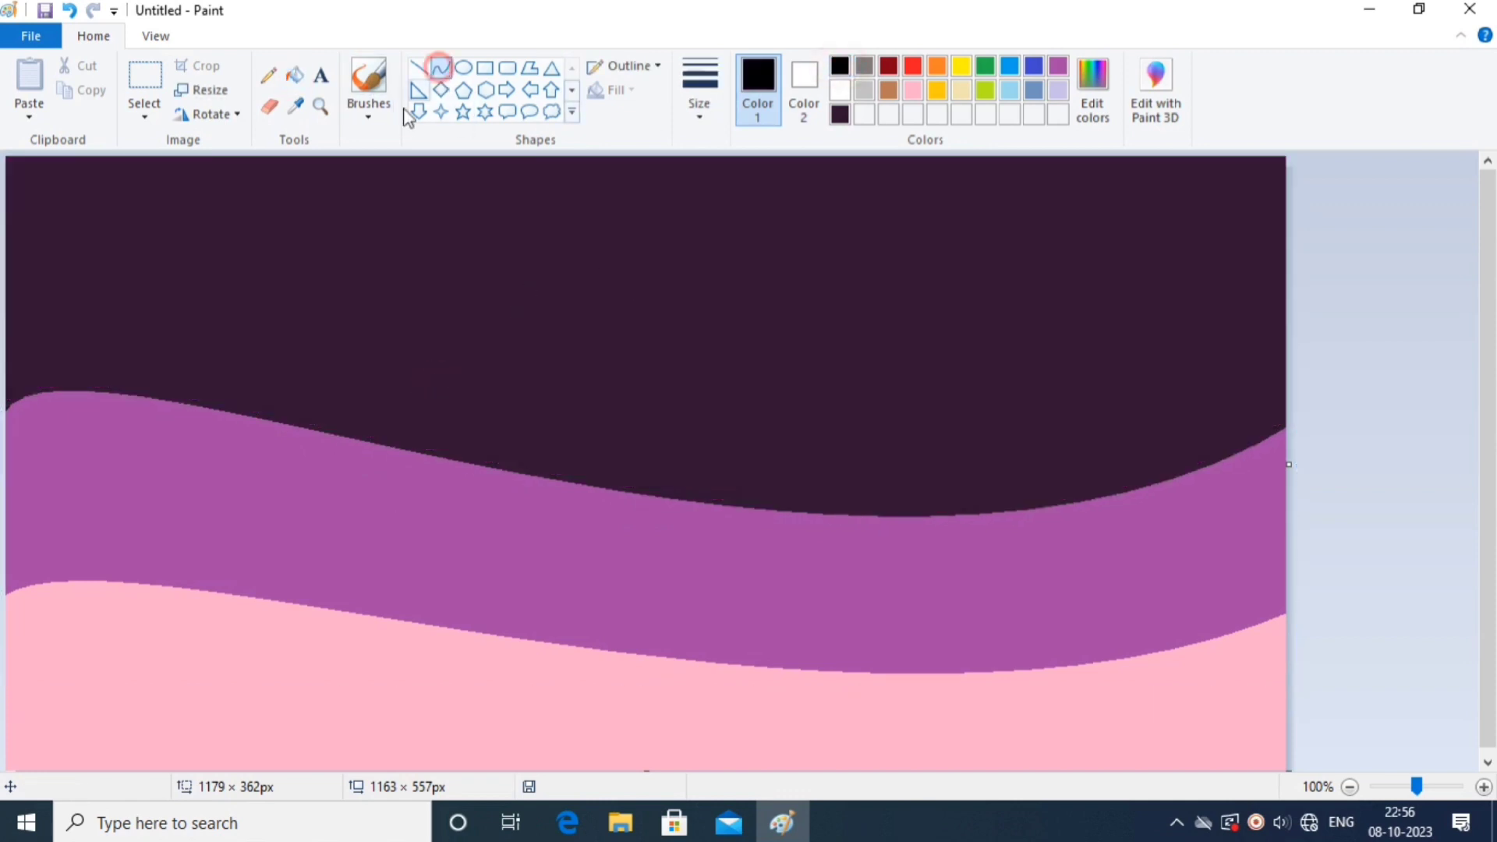
drag(10, 244, 1292, 266)
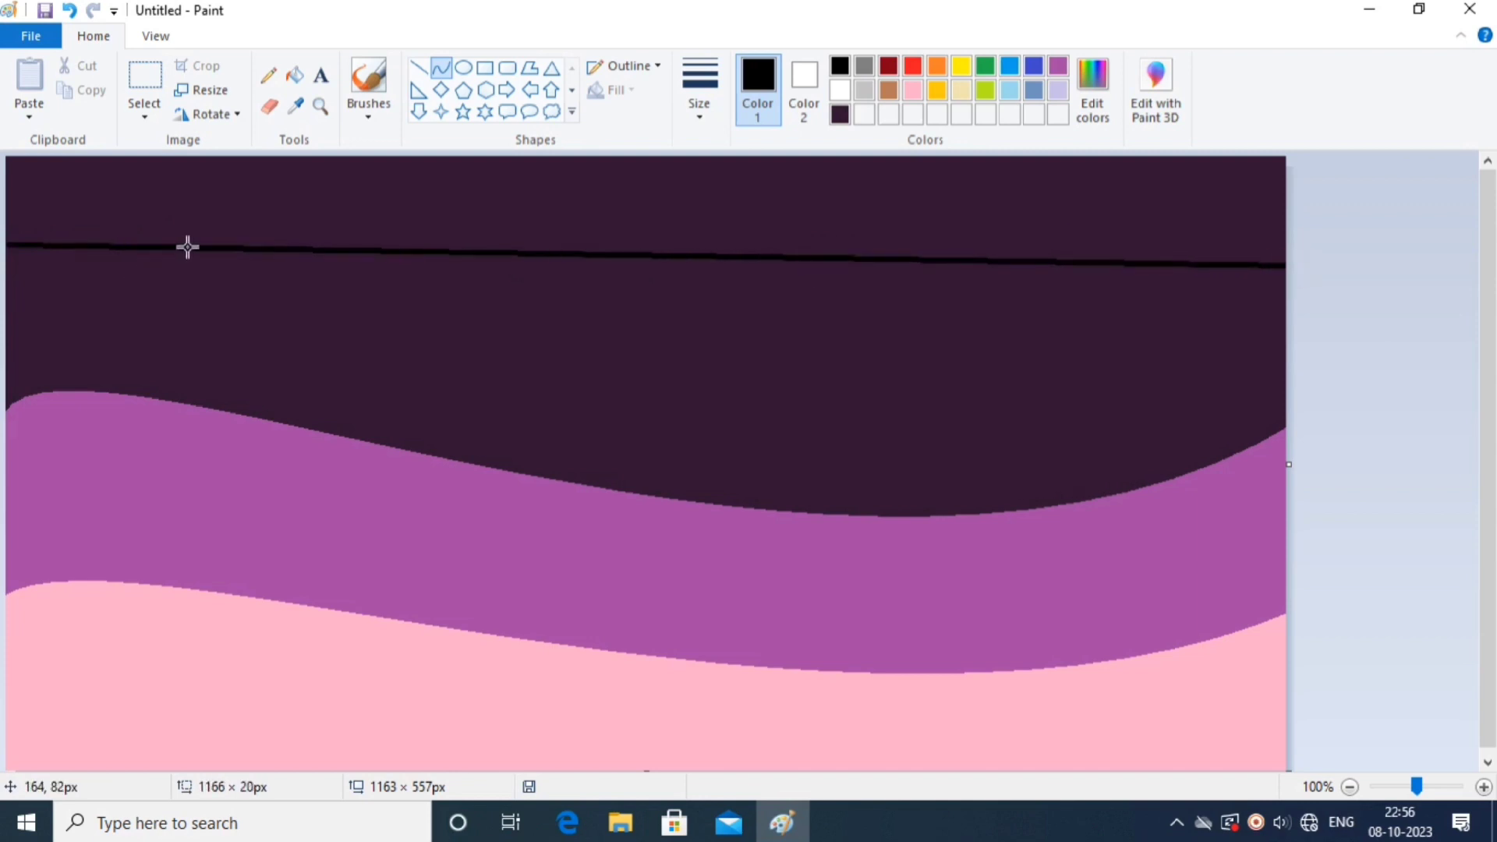
drag(188, 248, 119, 139)
drag(917, 227, 915, 532)
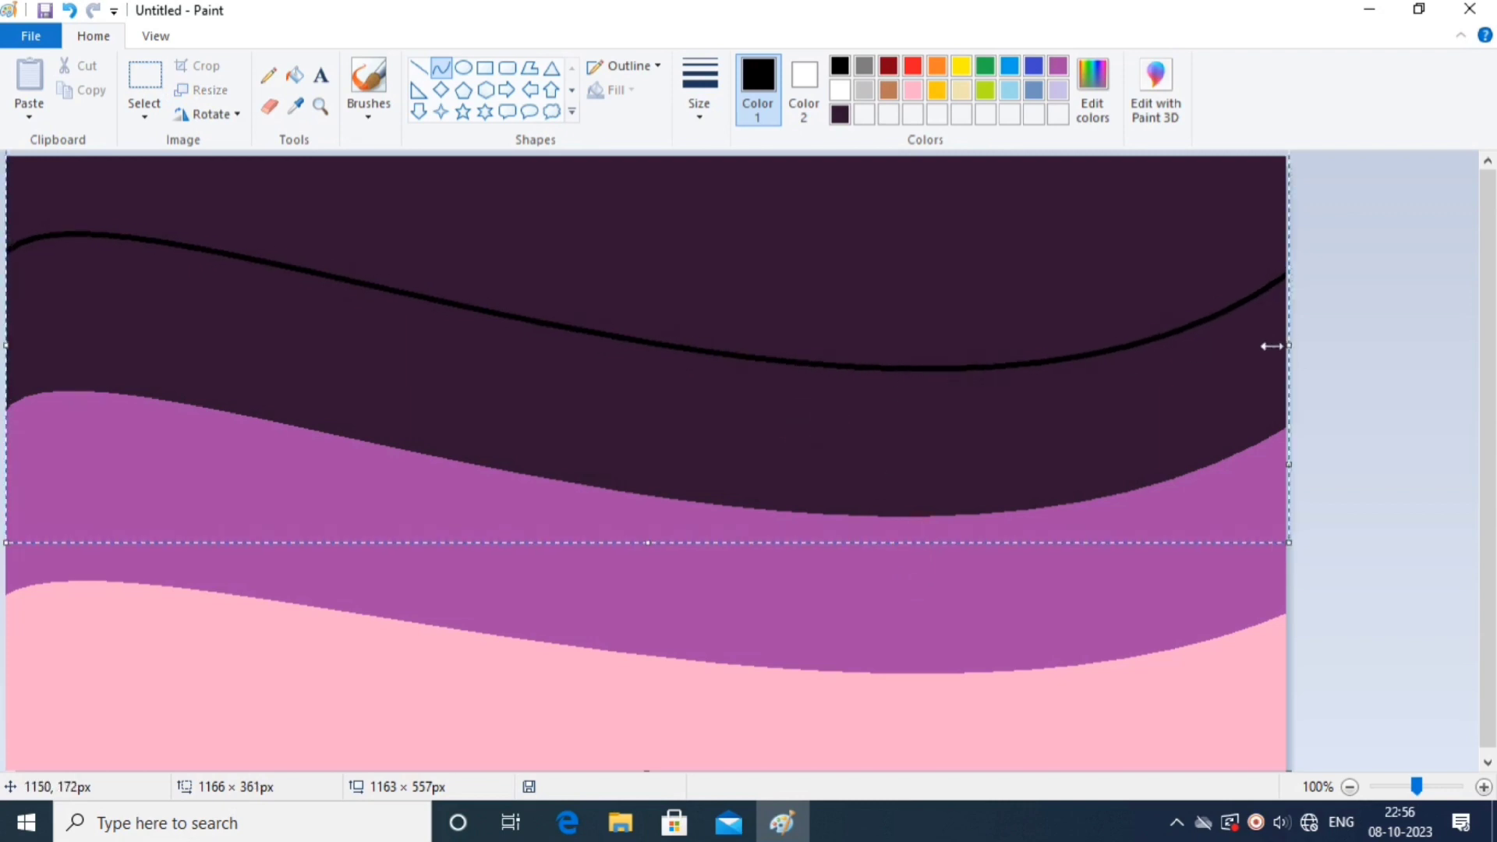
drag(1288, 346, 1294, 345)
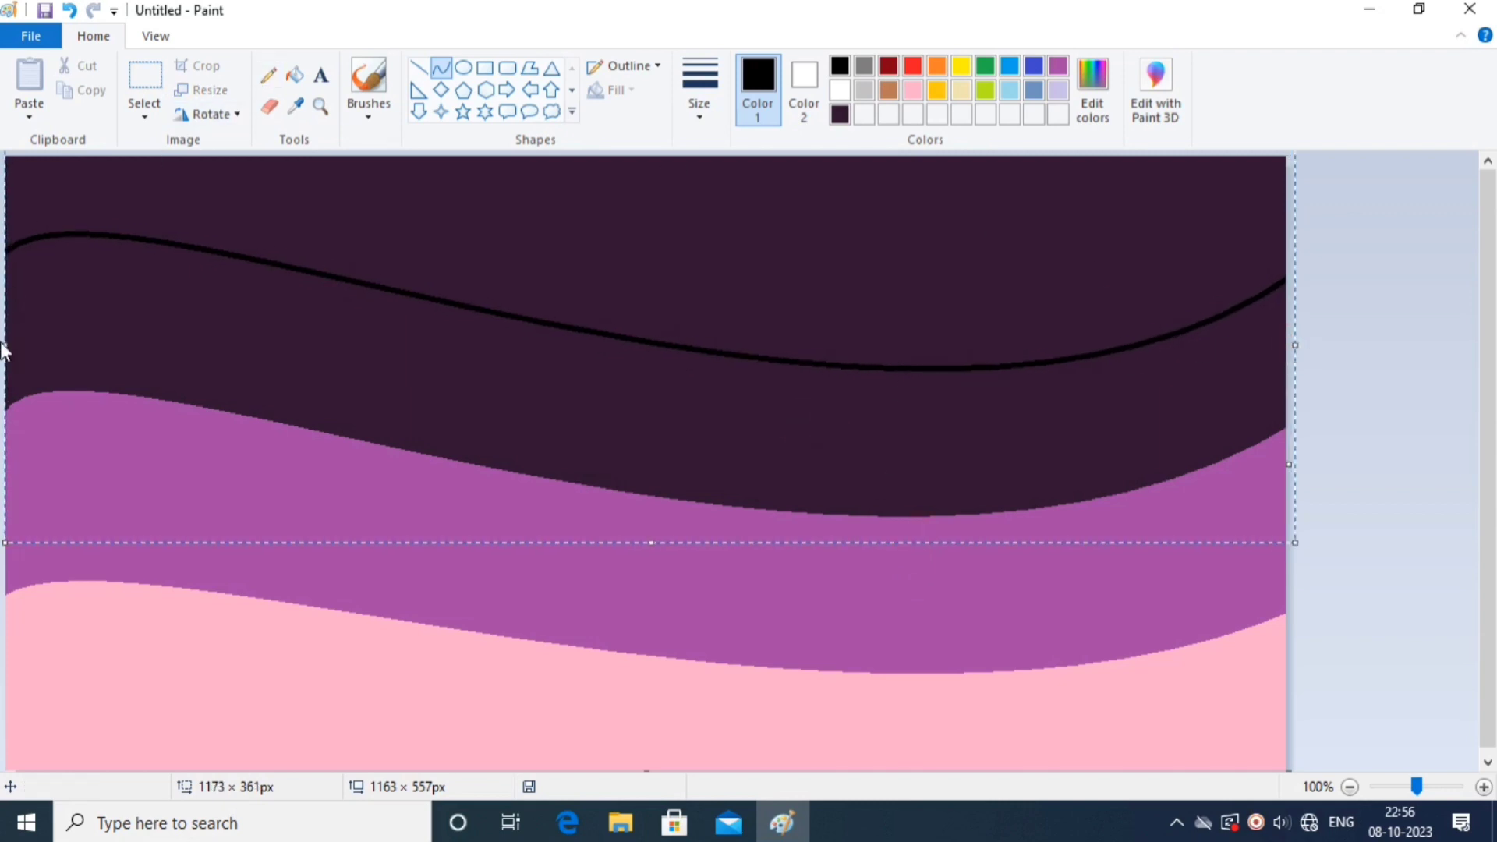
drag(16, 343, 3, 341)
click(295, 75)
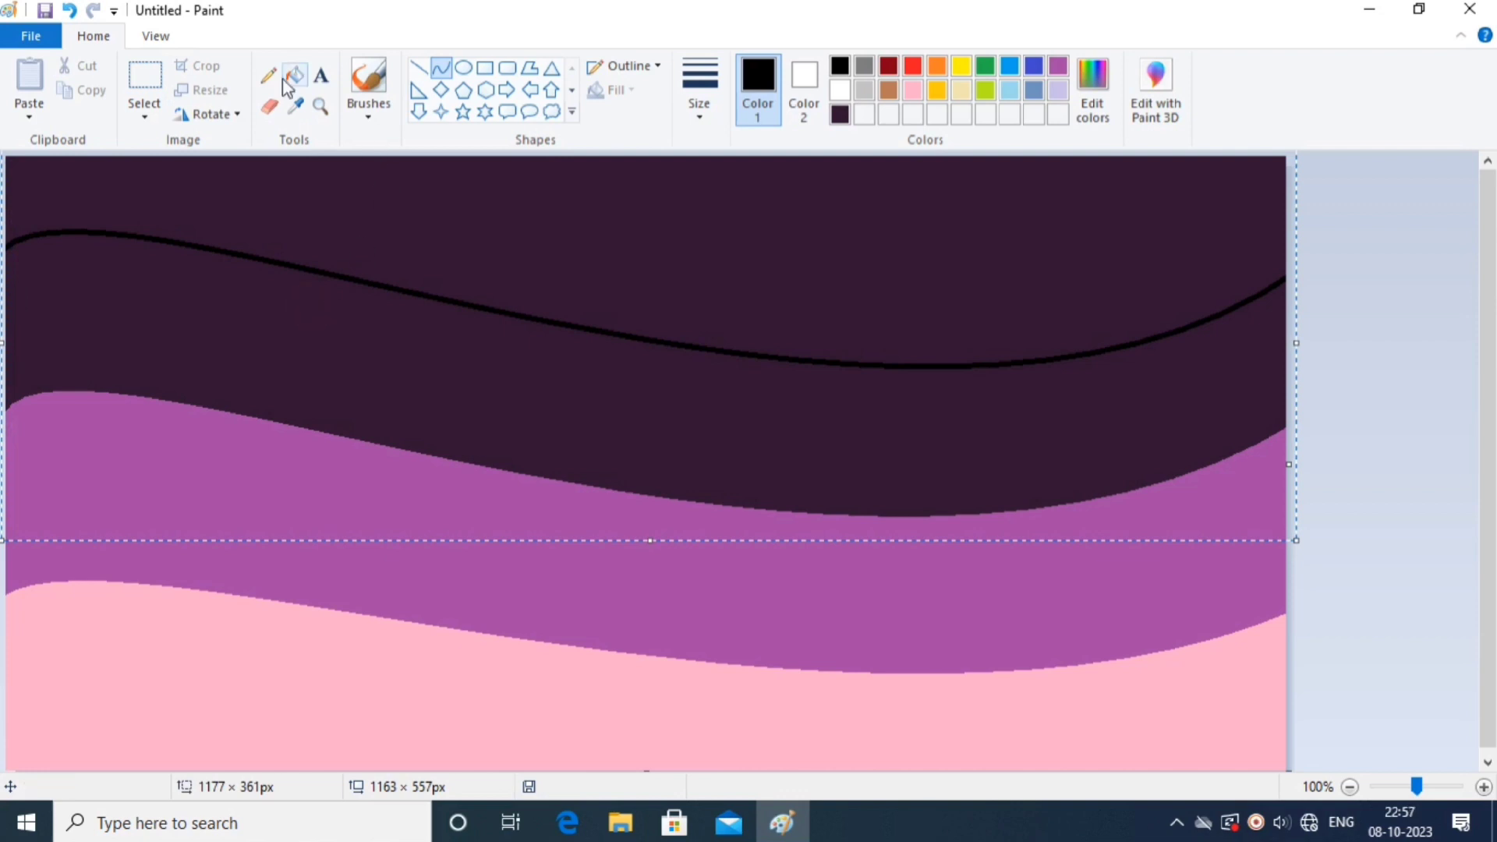
click(471, 217)
Resize the image to 987 × 6 pixels without maintaining the aspect ratio.
click(201, 90)
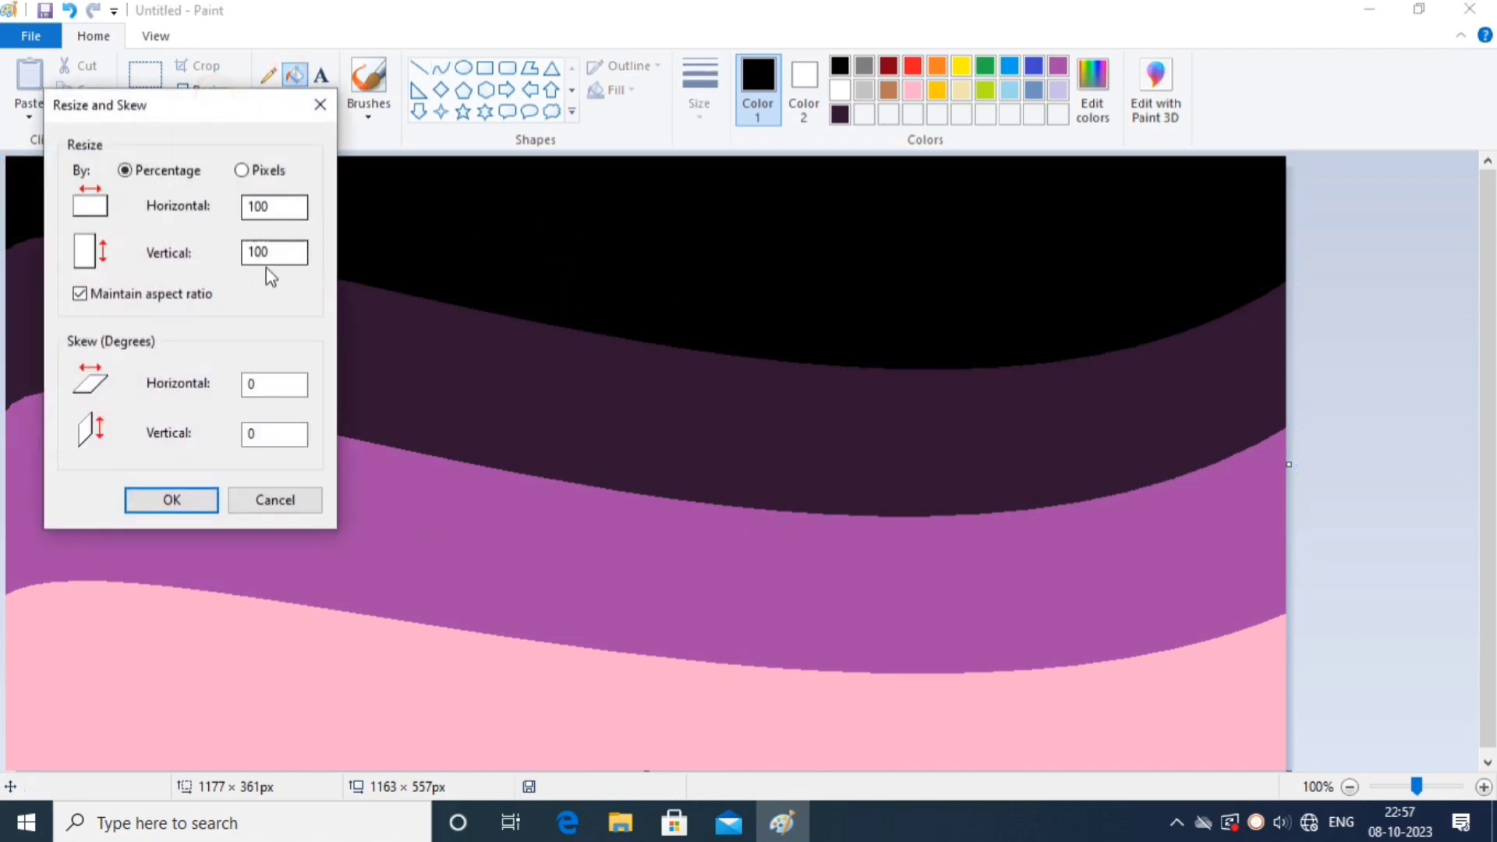
click(242, 170)
click(80, 293)
click(281, 207)
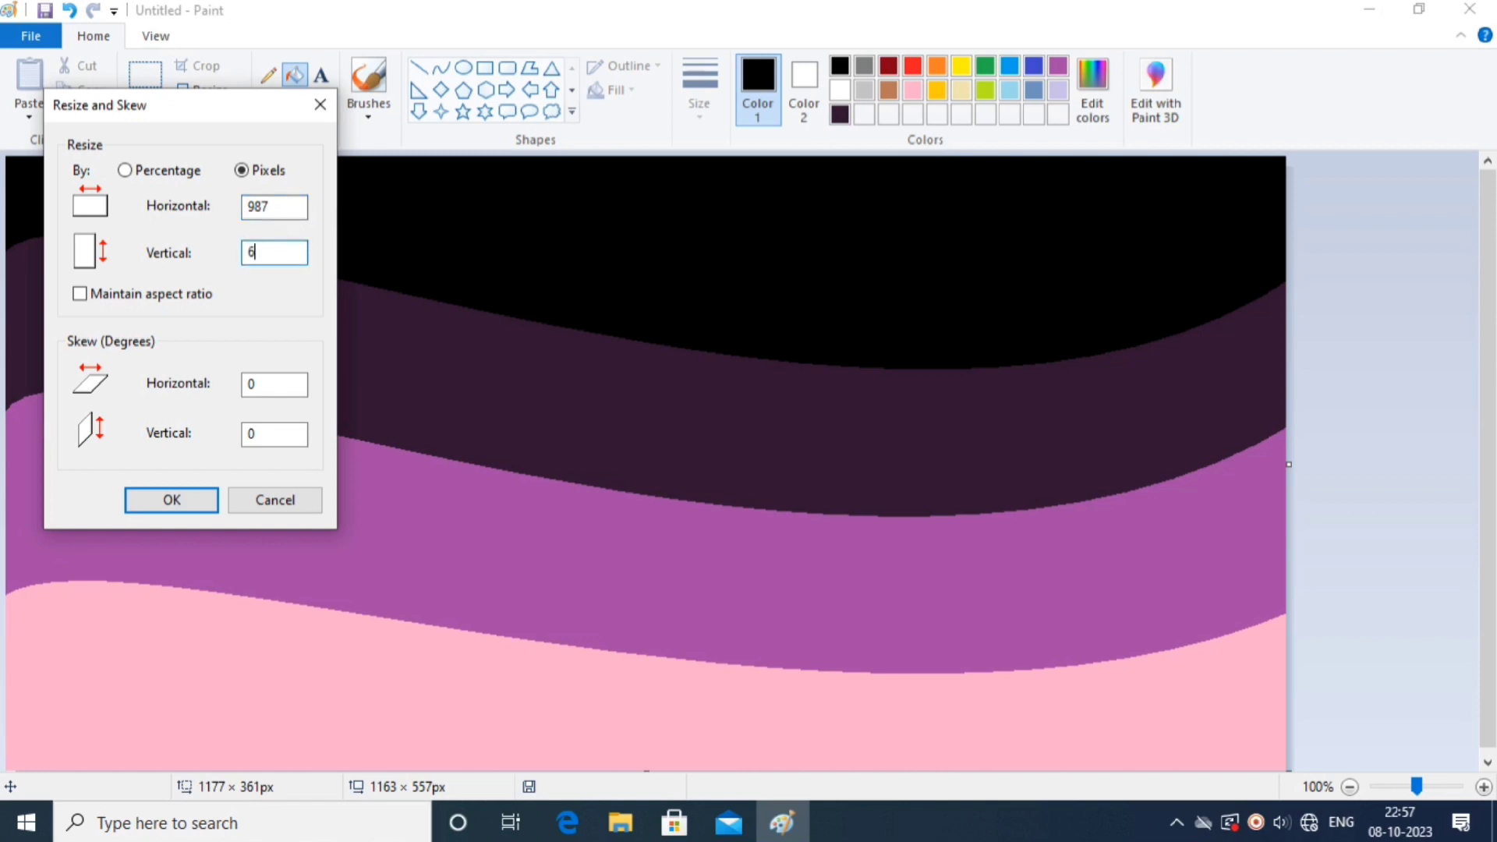
click(168, 499)
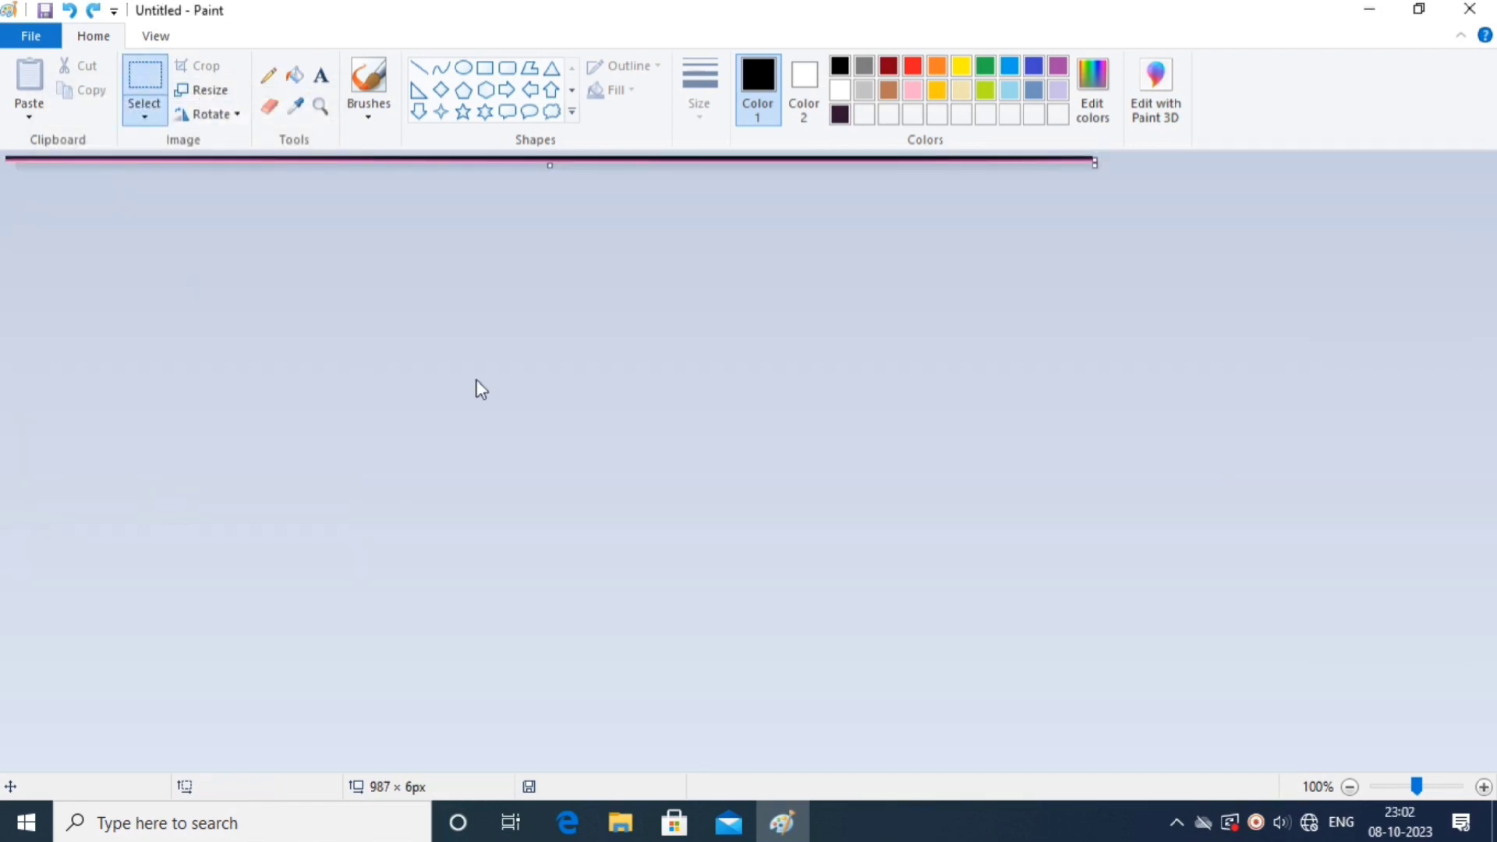
Resize the flattened image to 987 × 552 pixels with the aspect ratio unlocked to blur the bands into a gradient.
click(201, 90)
click(242, 170)
click(79, 293)
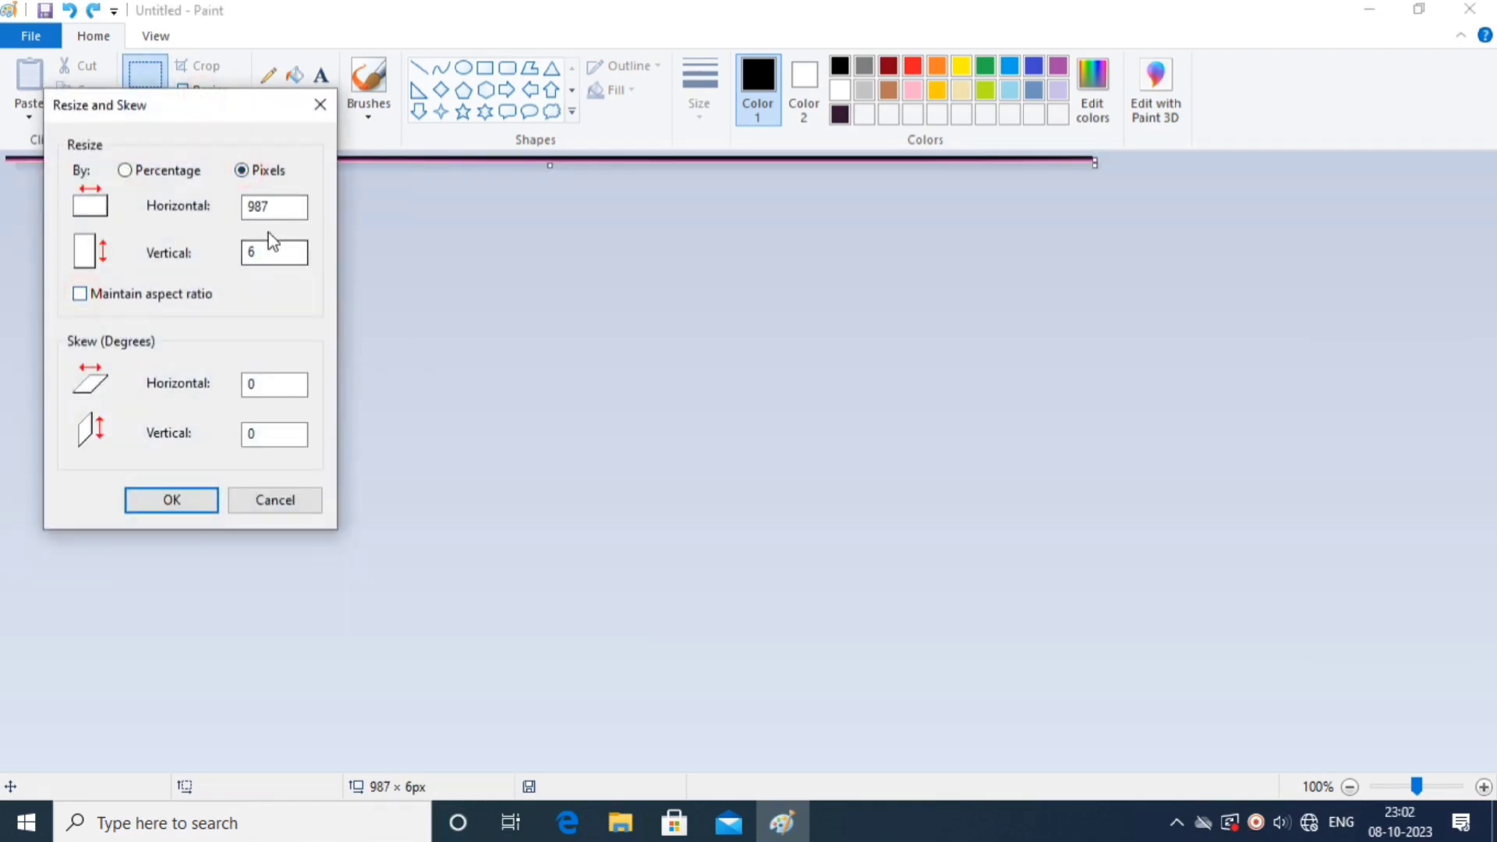
drag(268, 248, 201, 265)
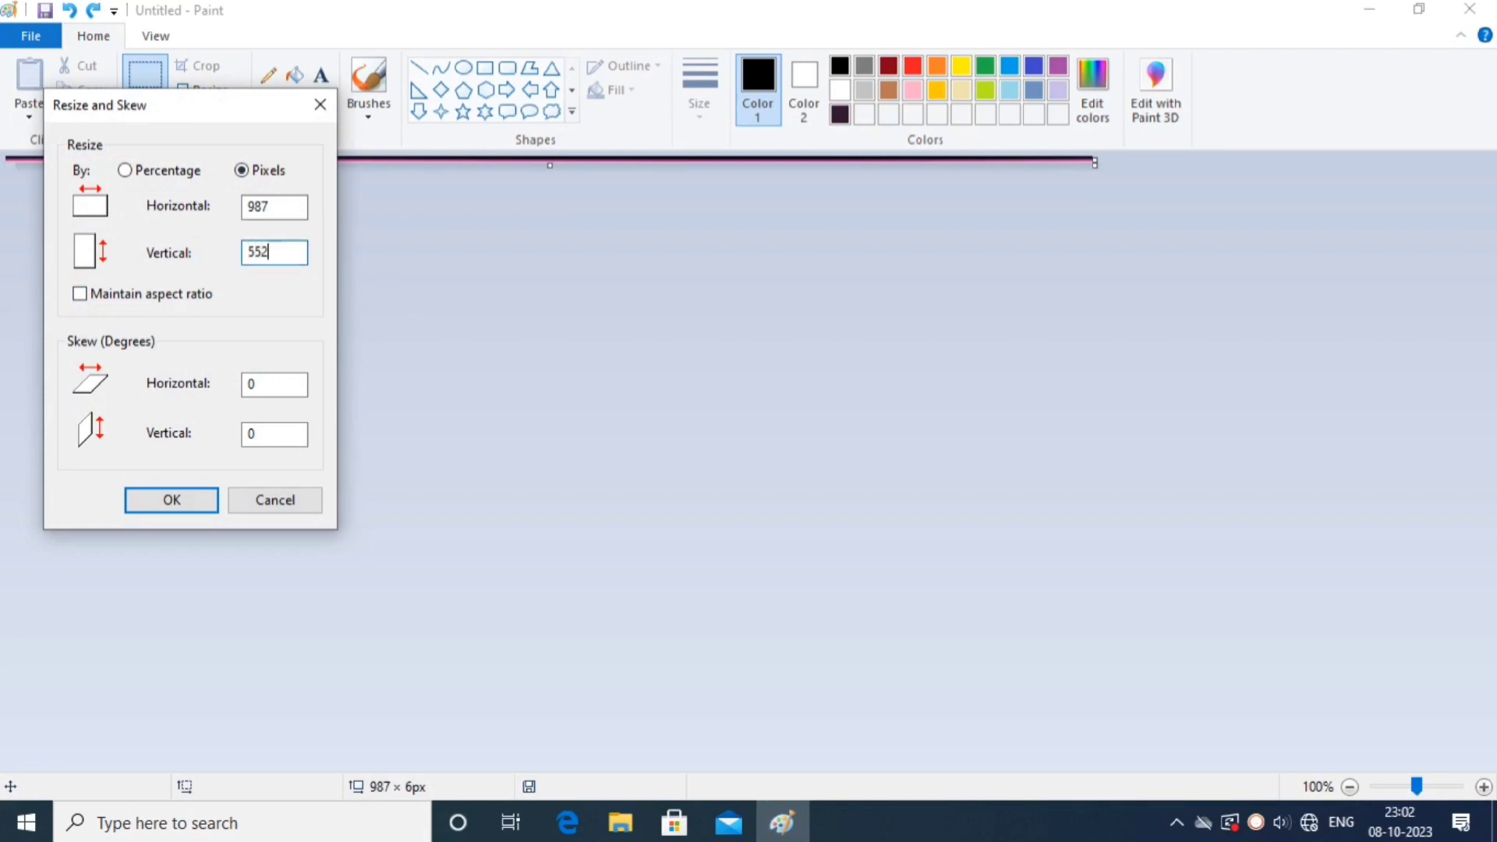
click(181, 502)
Select the whole picture and compress it vertically from its lower edge to about 523 px high.
click(145, 109)
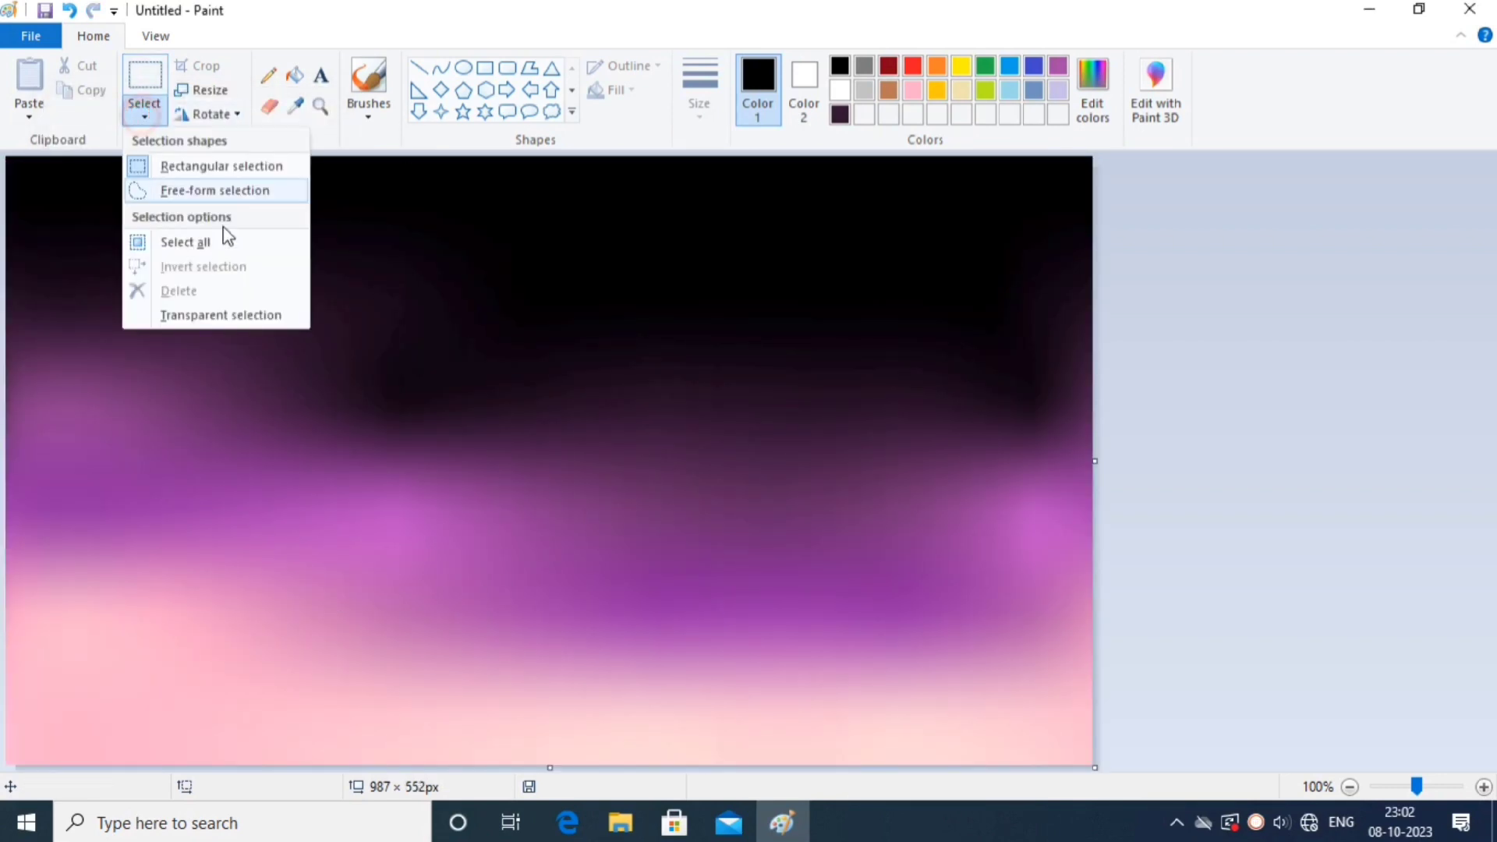
click(218, 240)
drag(546, 760, 559, 732)
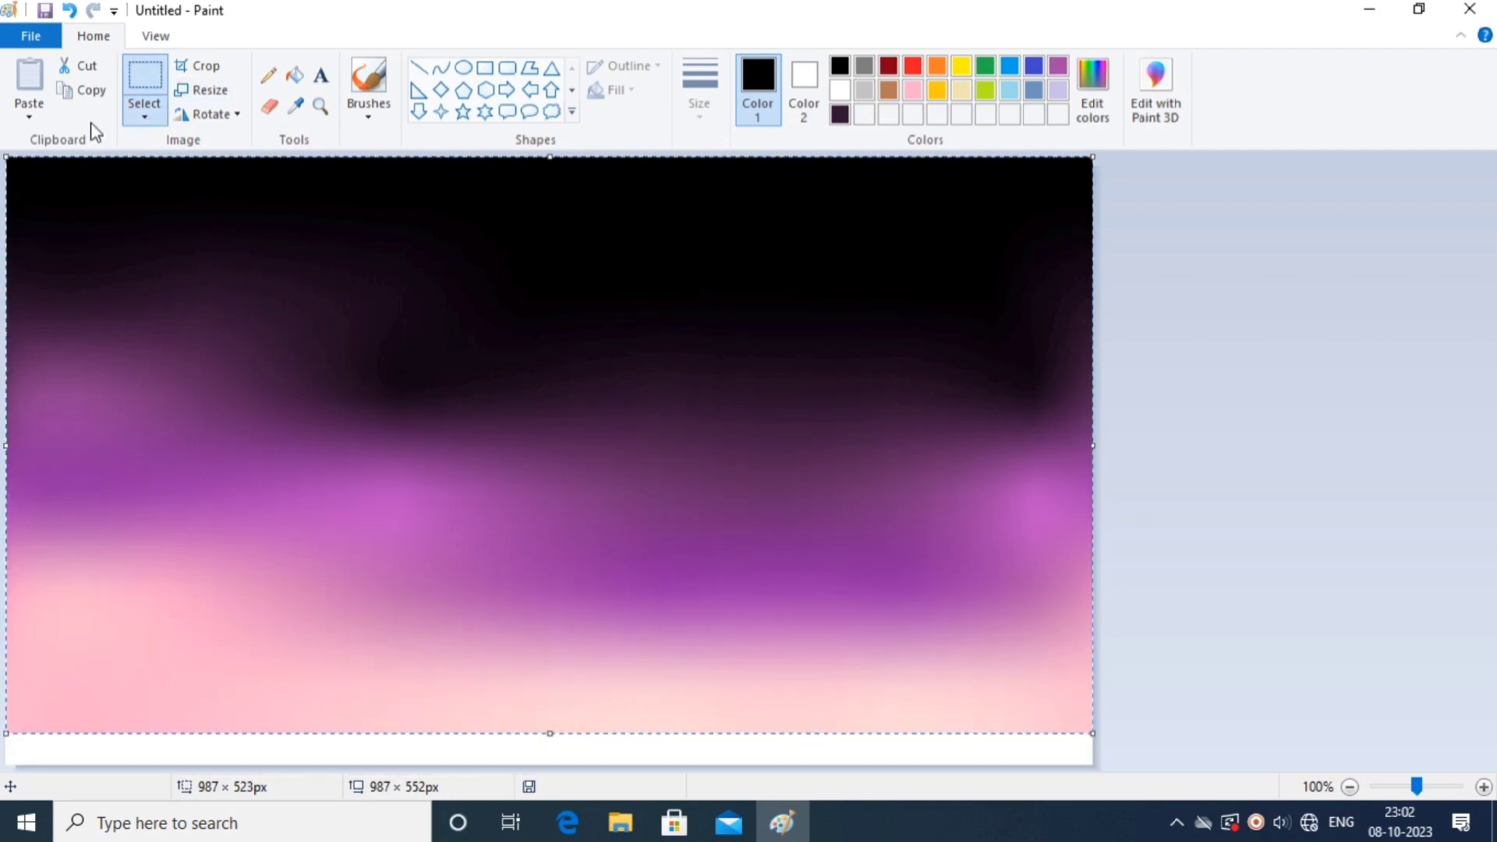
Select a full-width strip about 22 px high along the gradient's lower edge and stretch it down over the white gap.
click(6, 757)
drag(8, 708, 1091, 727)
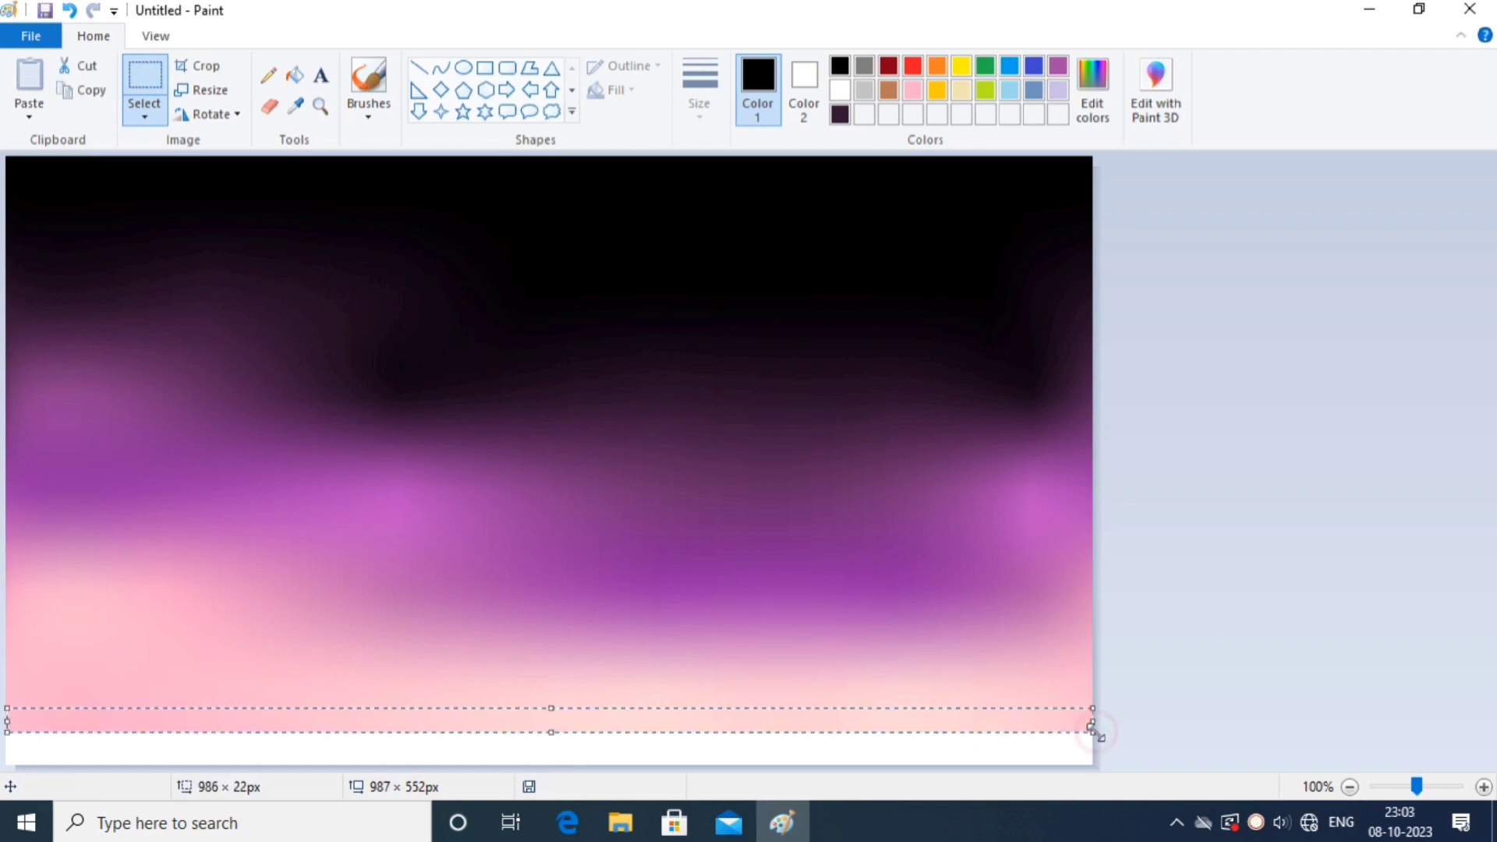
drag(553, 760, 554, 765)
click(561, 594)
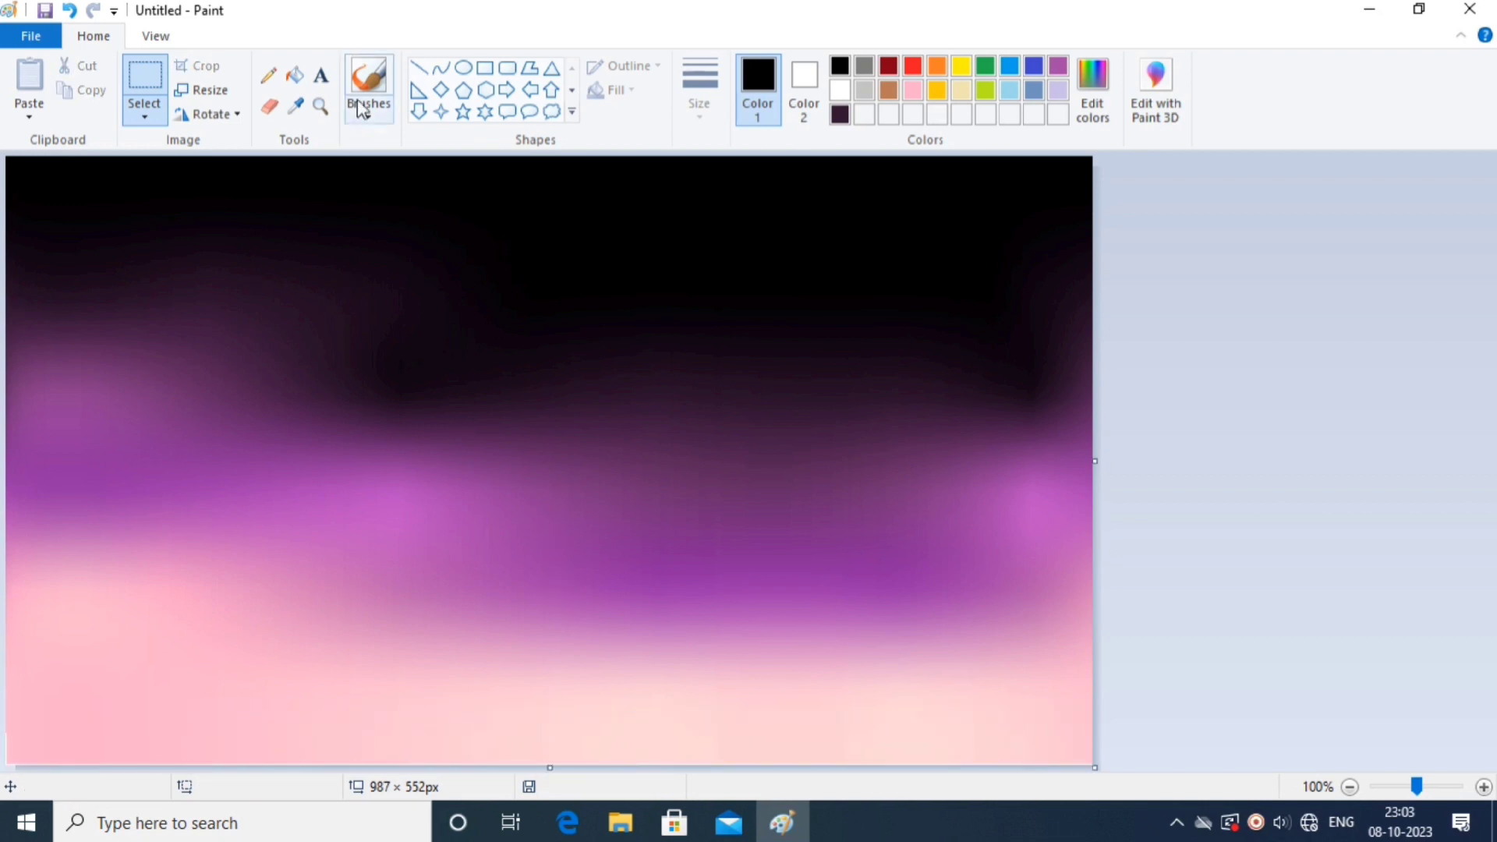
Paint a solid black ground silhouette along the bottom of the picture with the brush, including a low hill near the left edge.
click(368, 80)
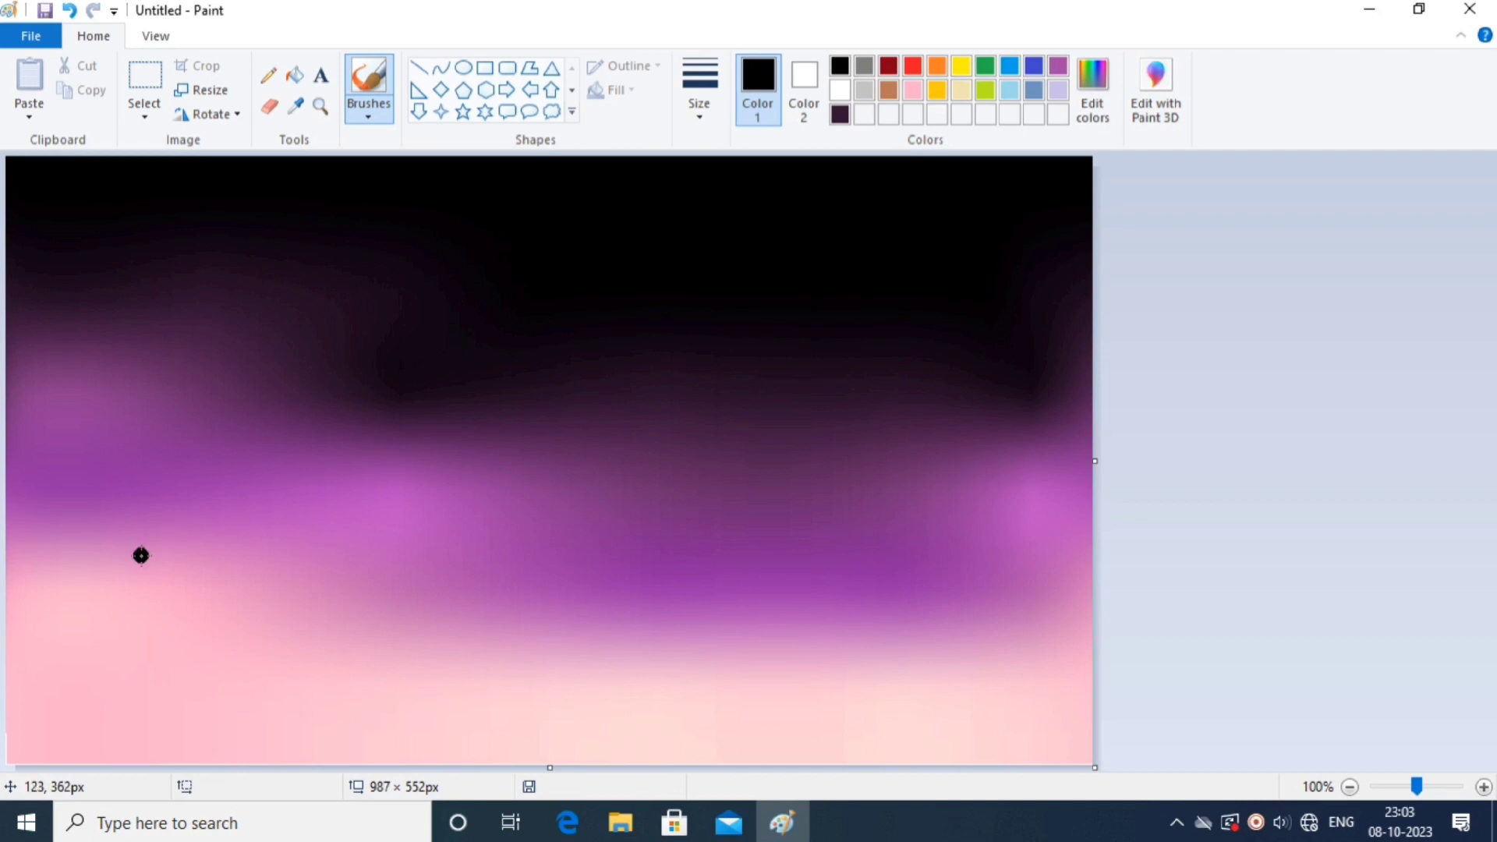
mouse_move(13, 735)
mouse_down()
mouse_move(78, 688)
mouse_move(184, 675)
mouse_move(458, 724)
mouse_move(1075, 708)
mouse_move(1097, 741)
mouse_move(1080, 759)
mouse_move(913, 747)
mouse_move(1001, 760)
mouse_move(858, 768)
mouse_move(1077, 742)
mouse_move(1048, 749)
mouse_move(1073, 735)
mouse_move(1068, 715)
mouse_move(1044, 732)
mouse_move(982, 708)
mouse_move(998, 728)
mouse_move(564, 733)
mouse_move(697, 729)
mouse_move(452, 752)
mouse_move(895, 756)
mouse_move(324, 760)
mouse_move(475, 737)
mouse_move(335, 731)
mouse_move(410, 731)
mouse_move(215, 695)
mouse_move(61, 706)
mouse_move(5, 730)
mouse_move(51, 707)
mouse_move(147, 696)
mouse_move(51, 709)
mouse_up()
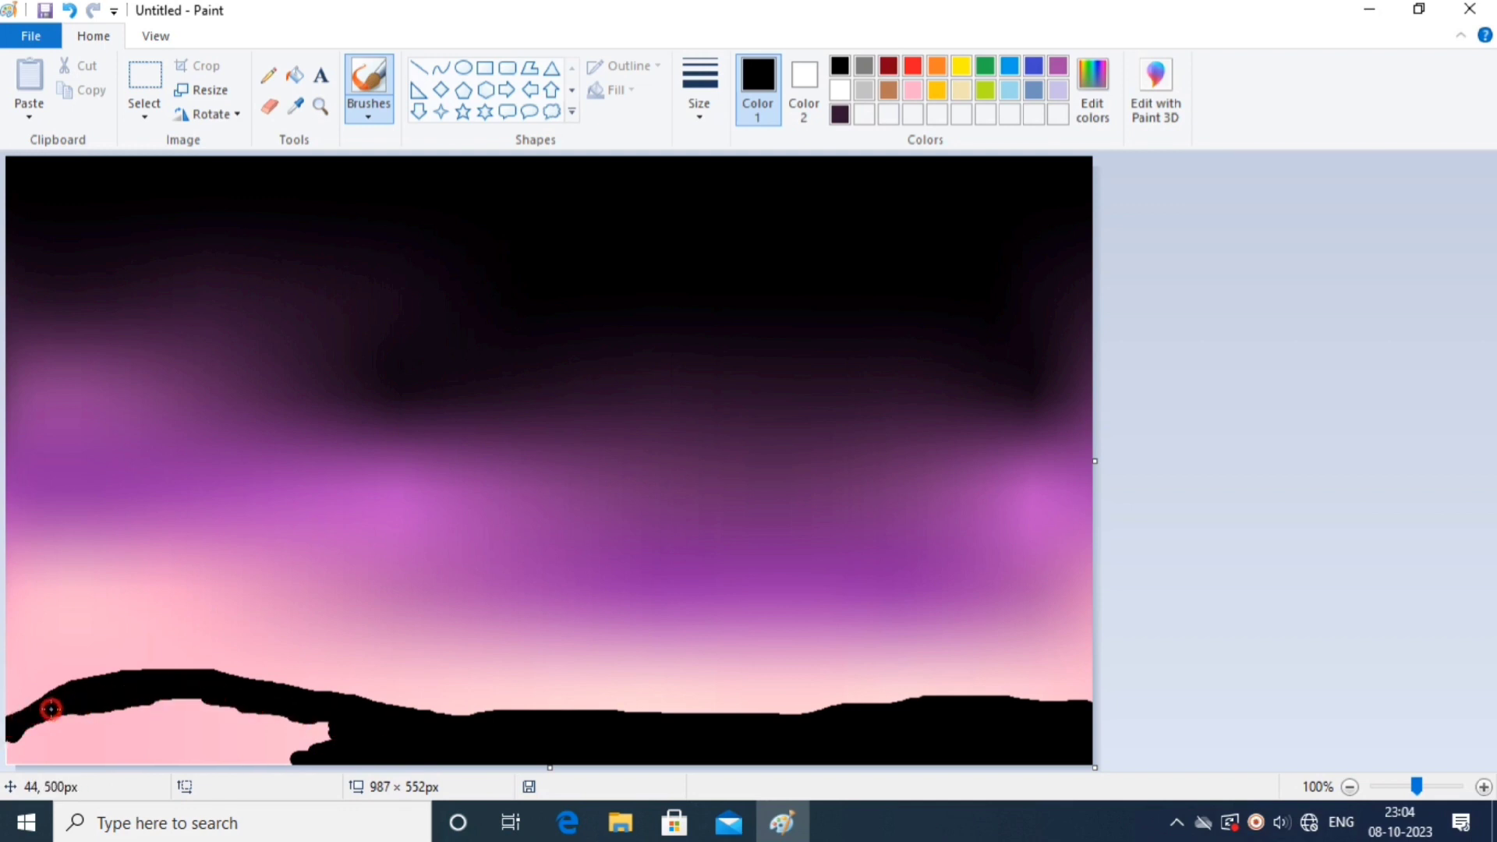
mouse_move(35, 766)
mouse_down()
mouse_move(117, 729)
mouse_move(76, 754)
mouse_move(287, 764)
mouse_move(371, 741)
mouse_move(142, 767)
mouse_move(445, 730)
mouse_move(219, 726)
mouse_move(221, 705)
mouse_move(131, 717)
mouse_move(409, 746)
mouse_move(489, 732)
mouse_move(443, 722)
mouse_move(503, 723)
mouse_move(330, 705)
mouse_move(347, 705)
mouse_move(231, 675)
mouse_move(99, 673)
mouse_move(24, 717)
mouse_move(296, 702)
mouse_move(114, 679)
mouse_move(193, 670)
mouse_move(572, 721)
mouse_move(1069, 697)
mouse_up()
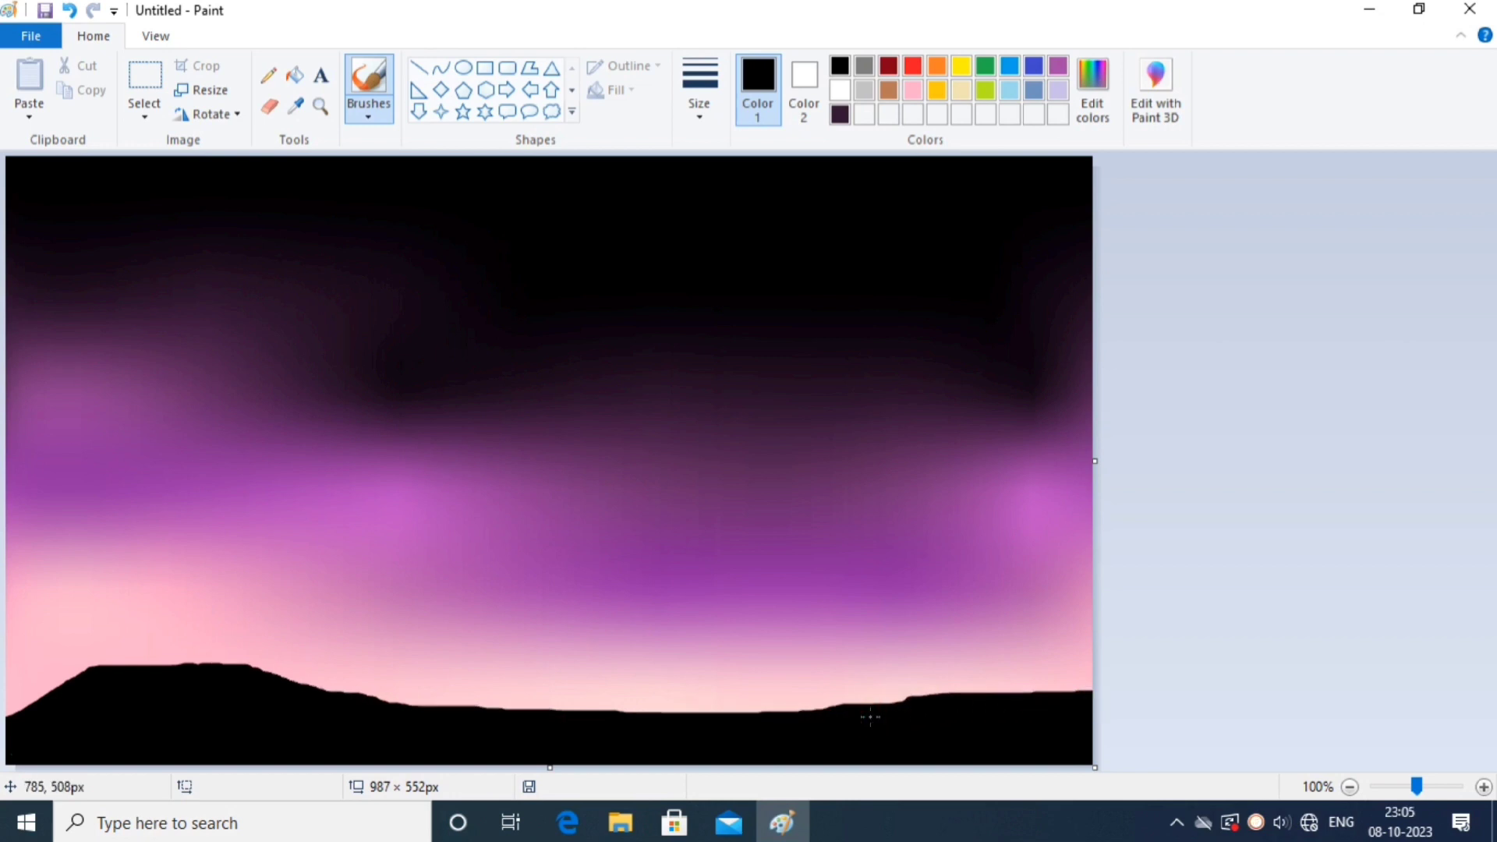
Draw a black-filled rectangle with a solid black outline on the flat top of the hill, sized to about 113 × 101 px.
click(491, 67)
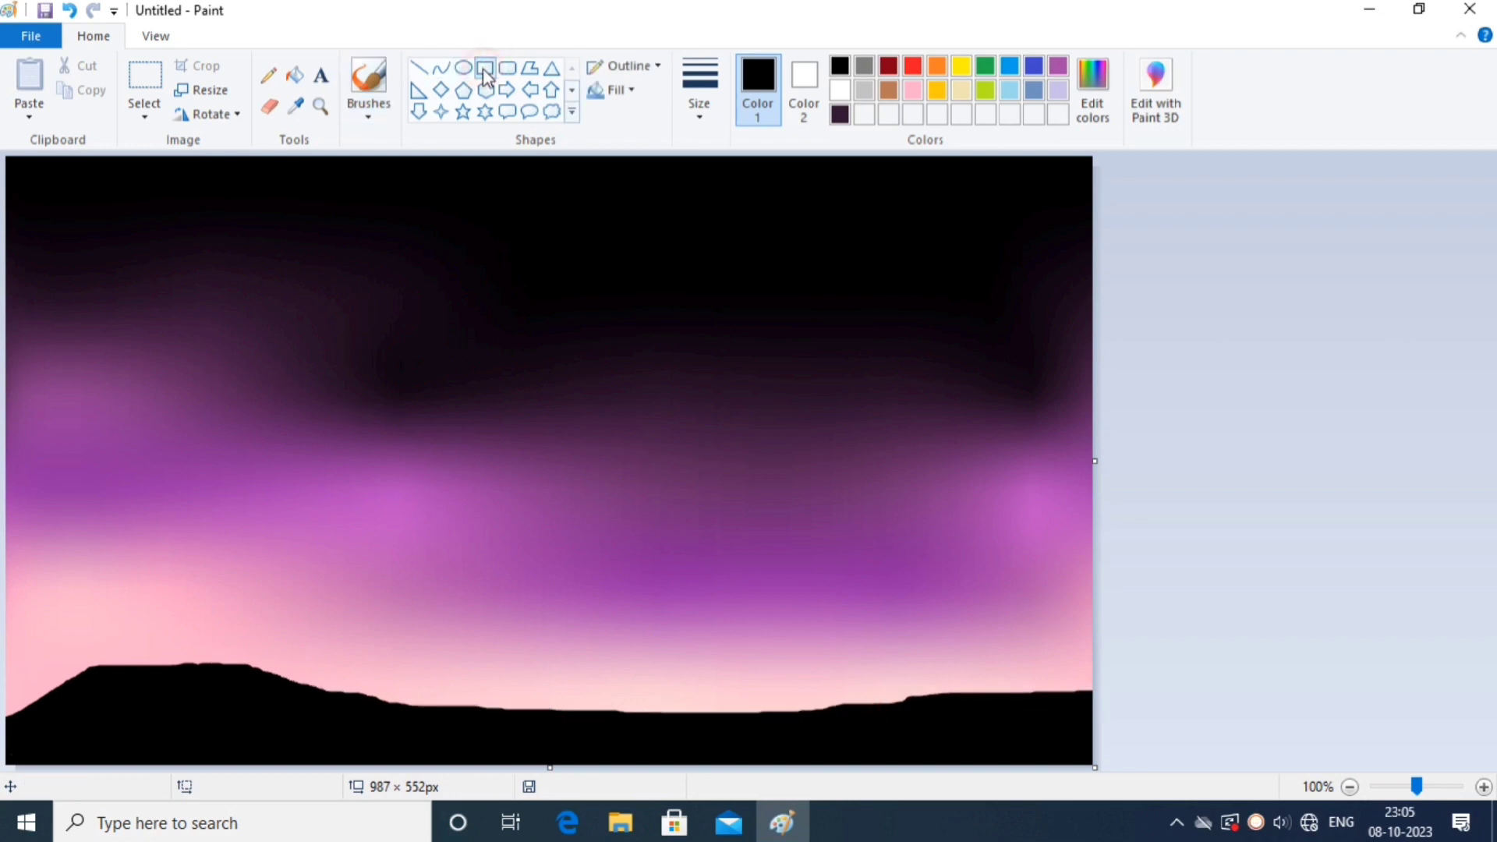
click(624, 67)
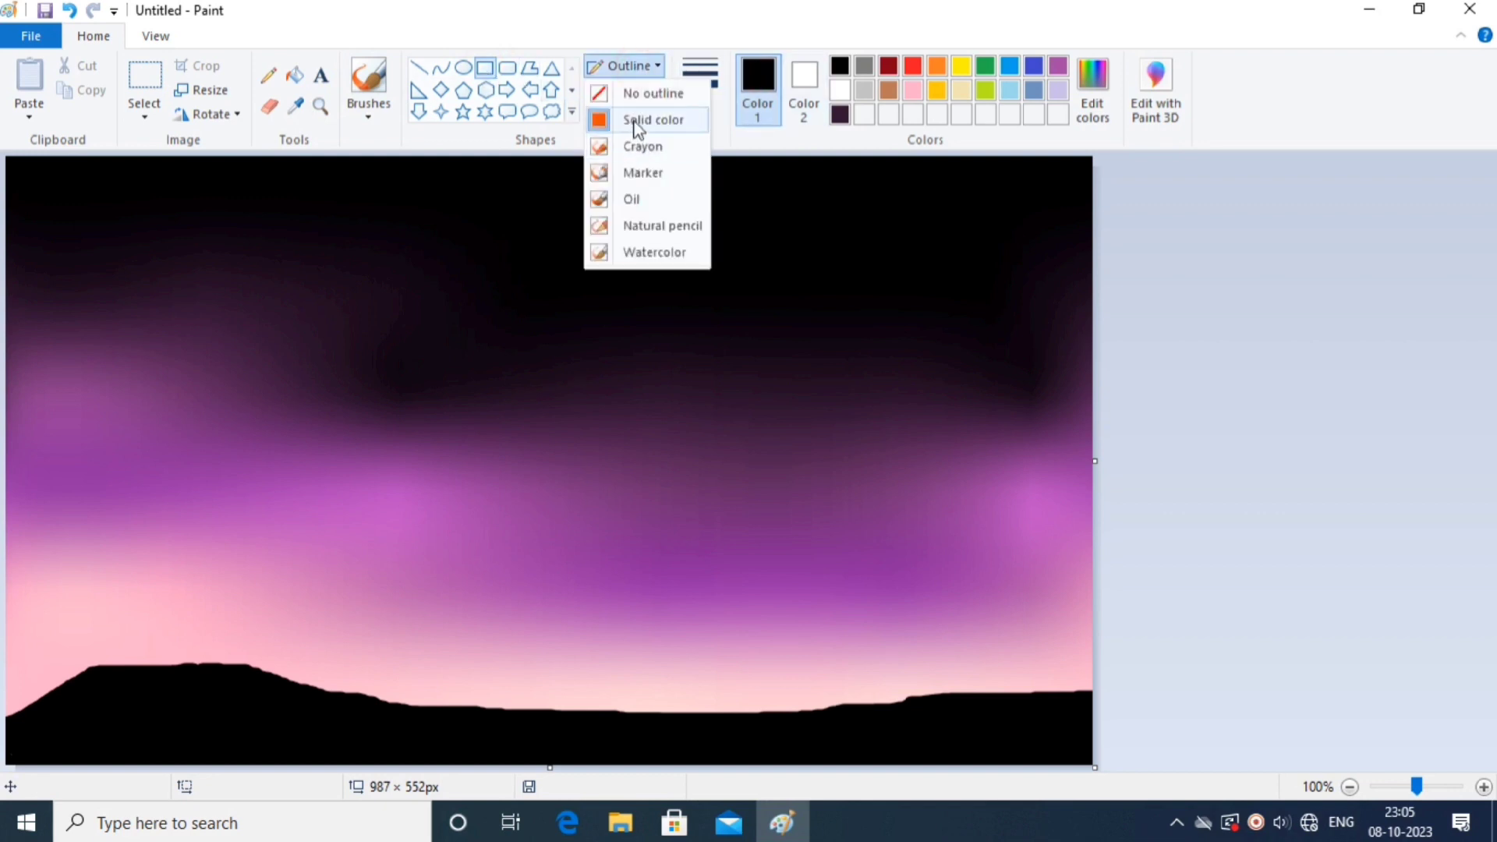
click(636, 119)
click(823, 82)
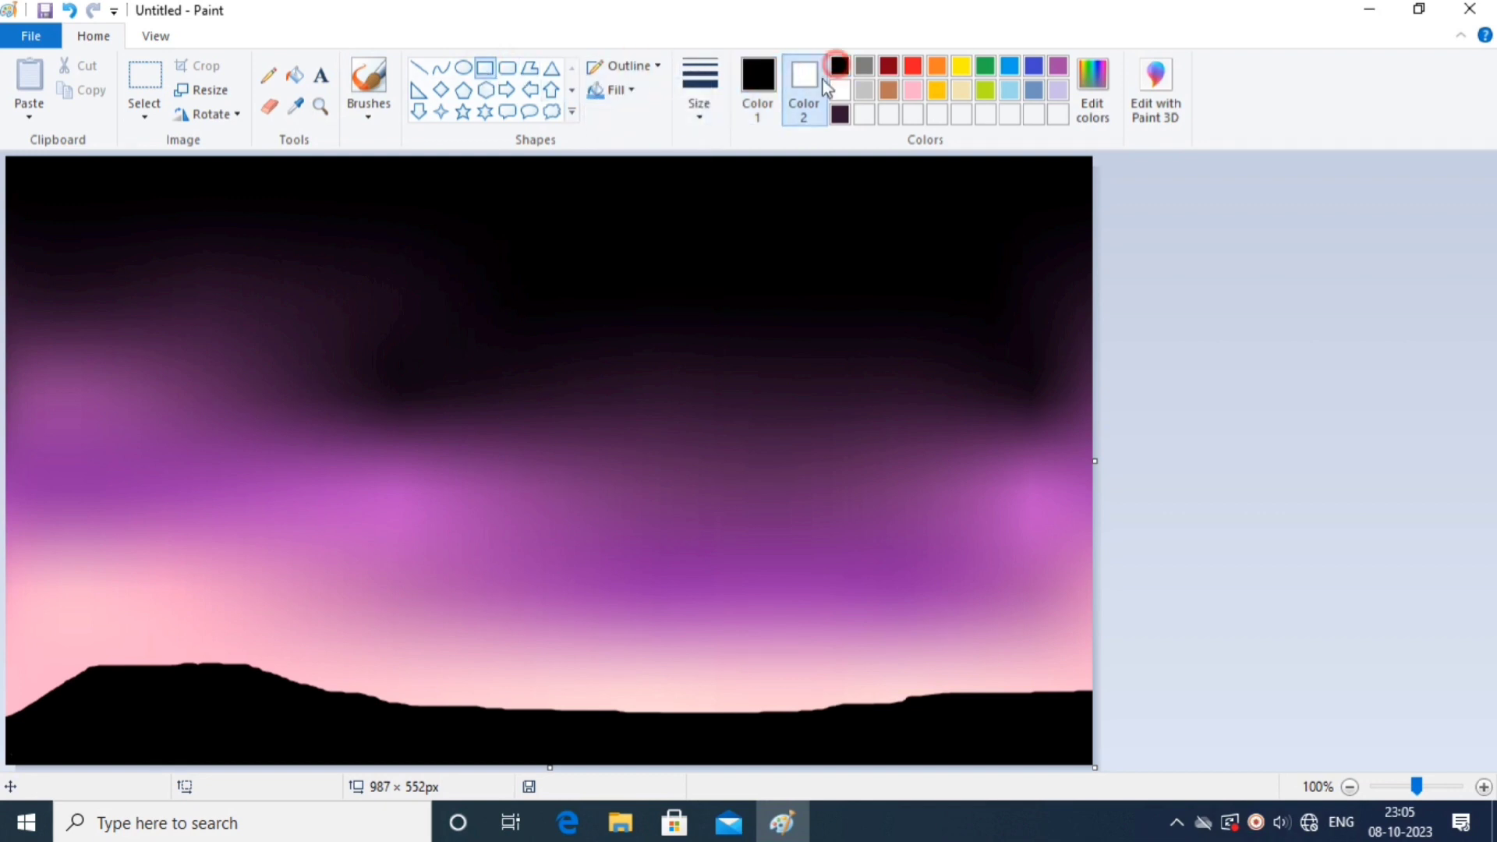
click(840, 67)
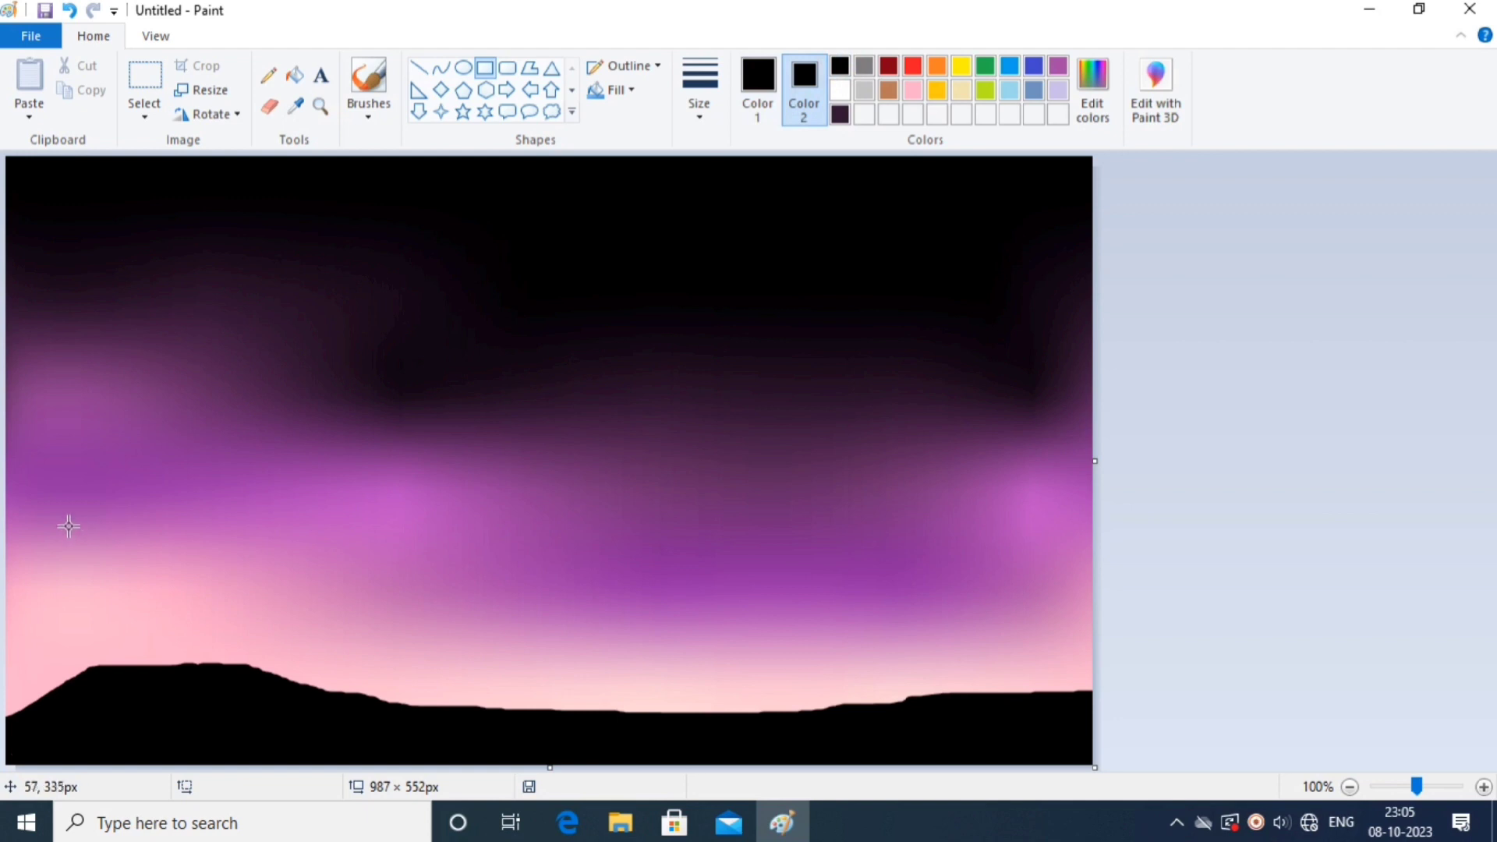
drag(78, 517, 238, 673)
drag(163, 522, 166, 561)
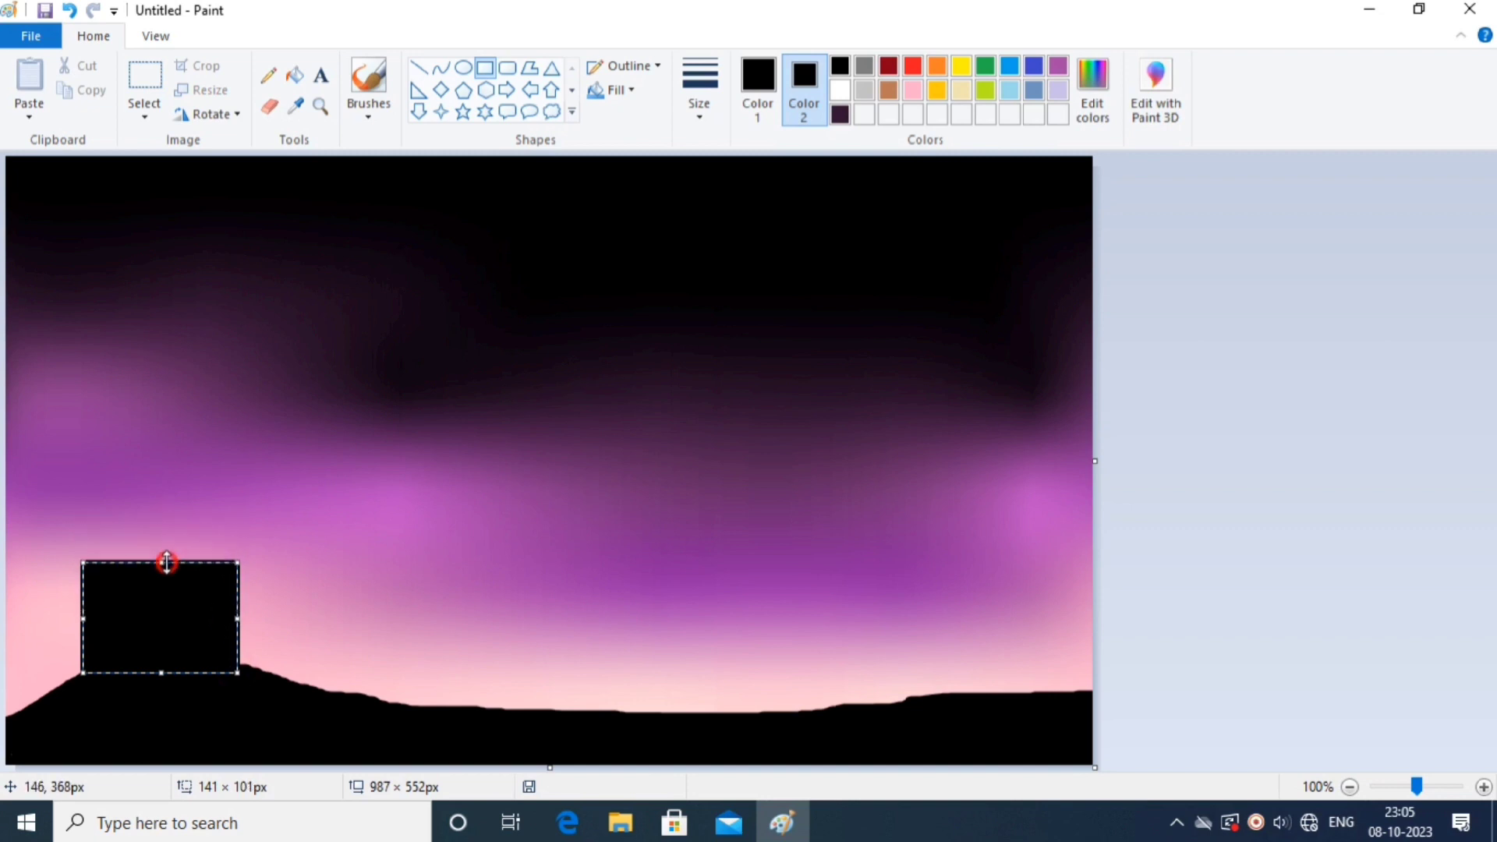
drag(239, 619, 225, 622)
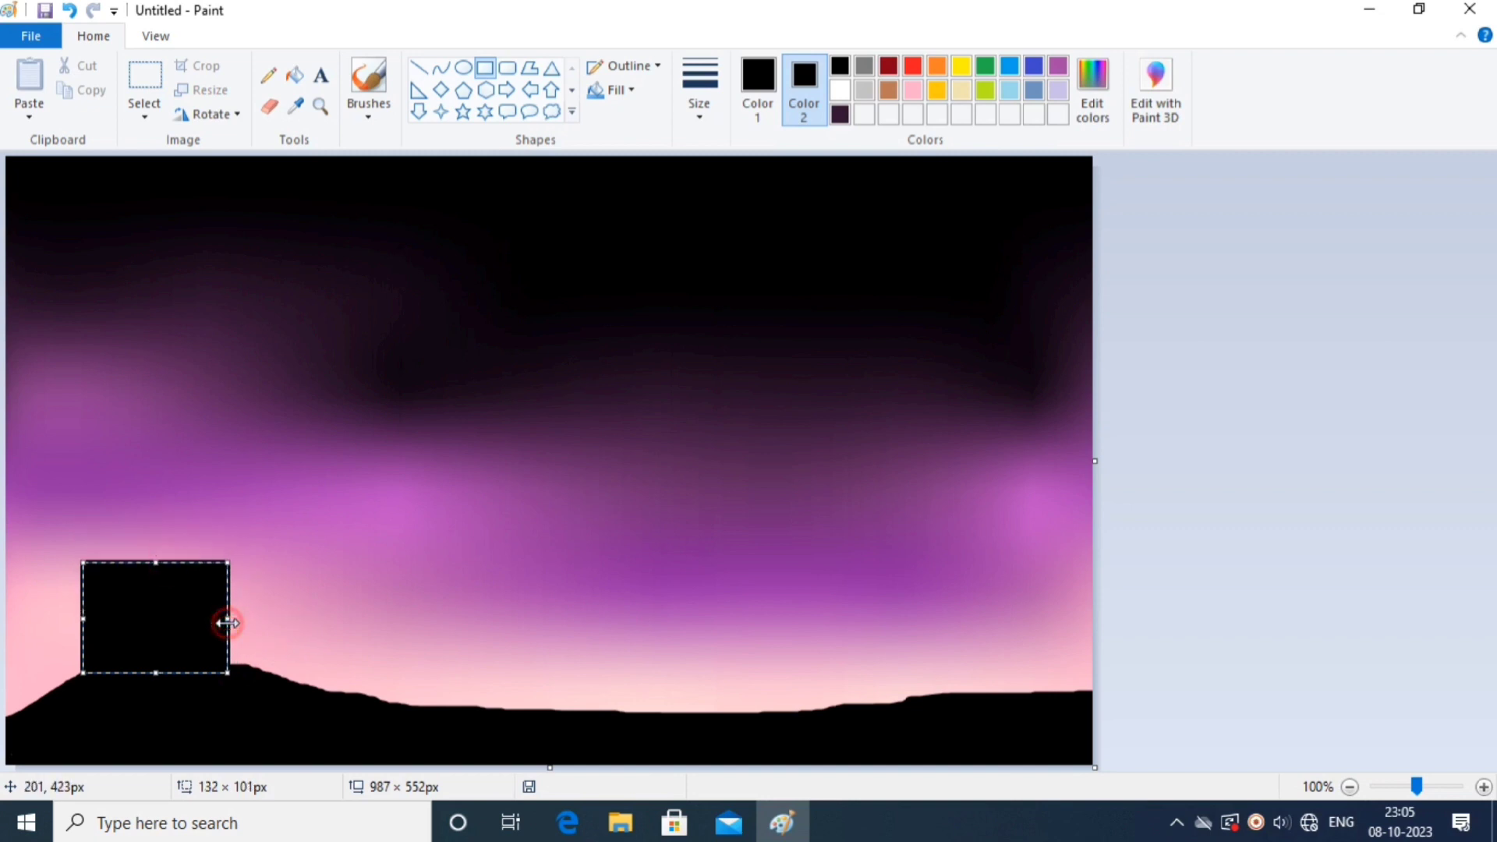
drag(86, 619, 96, 617)
drag(228, 619, 221, 619)
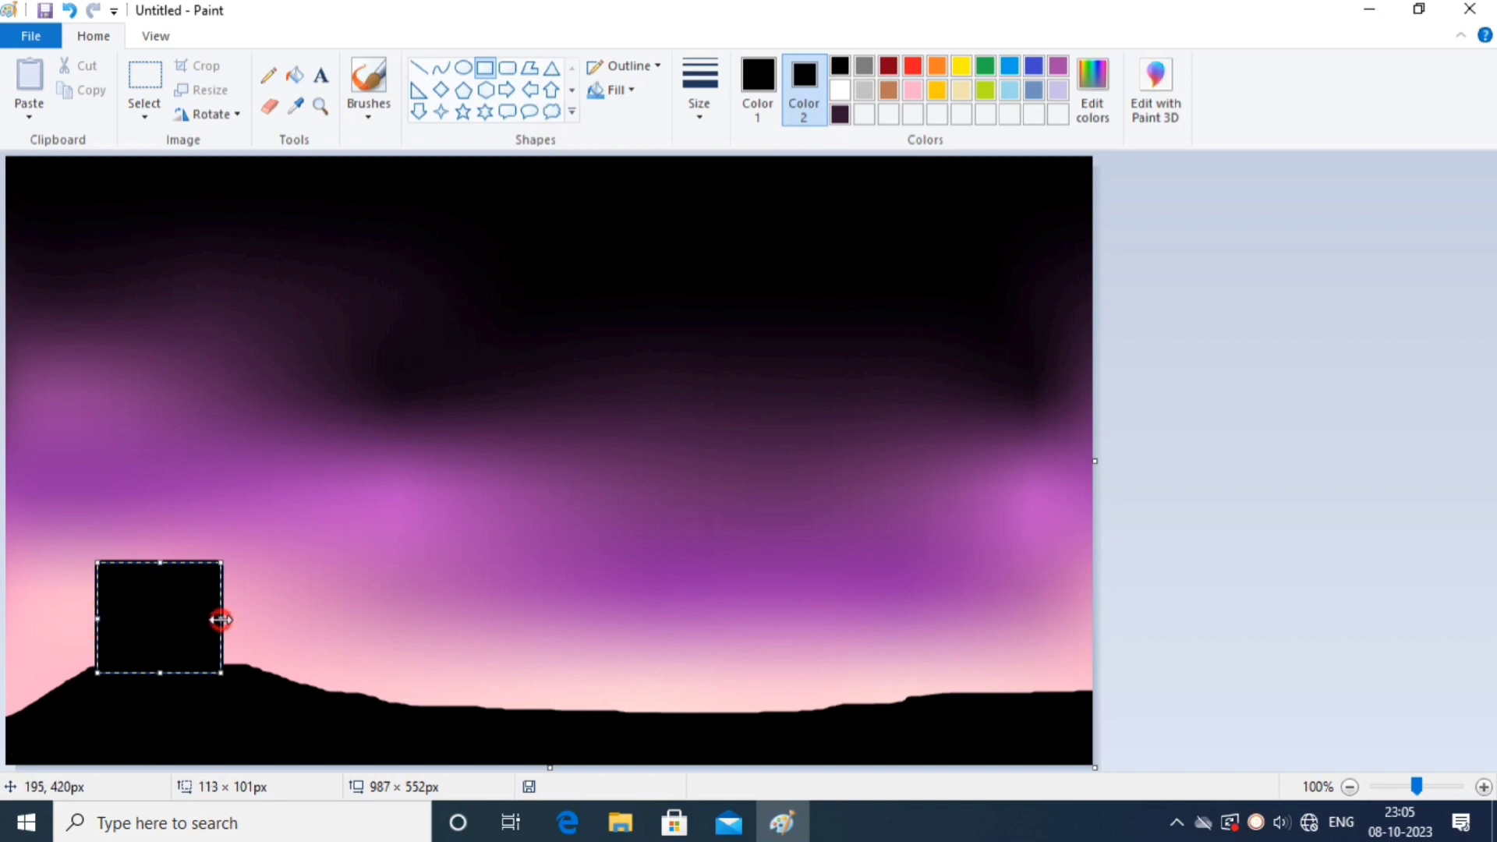
drag(166, 566, 159, 564)
click(283, 489)
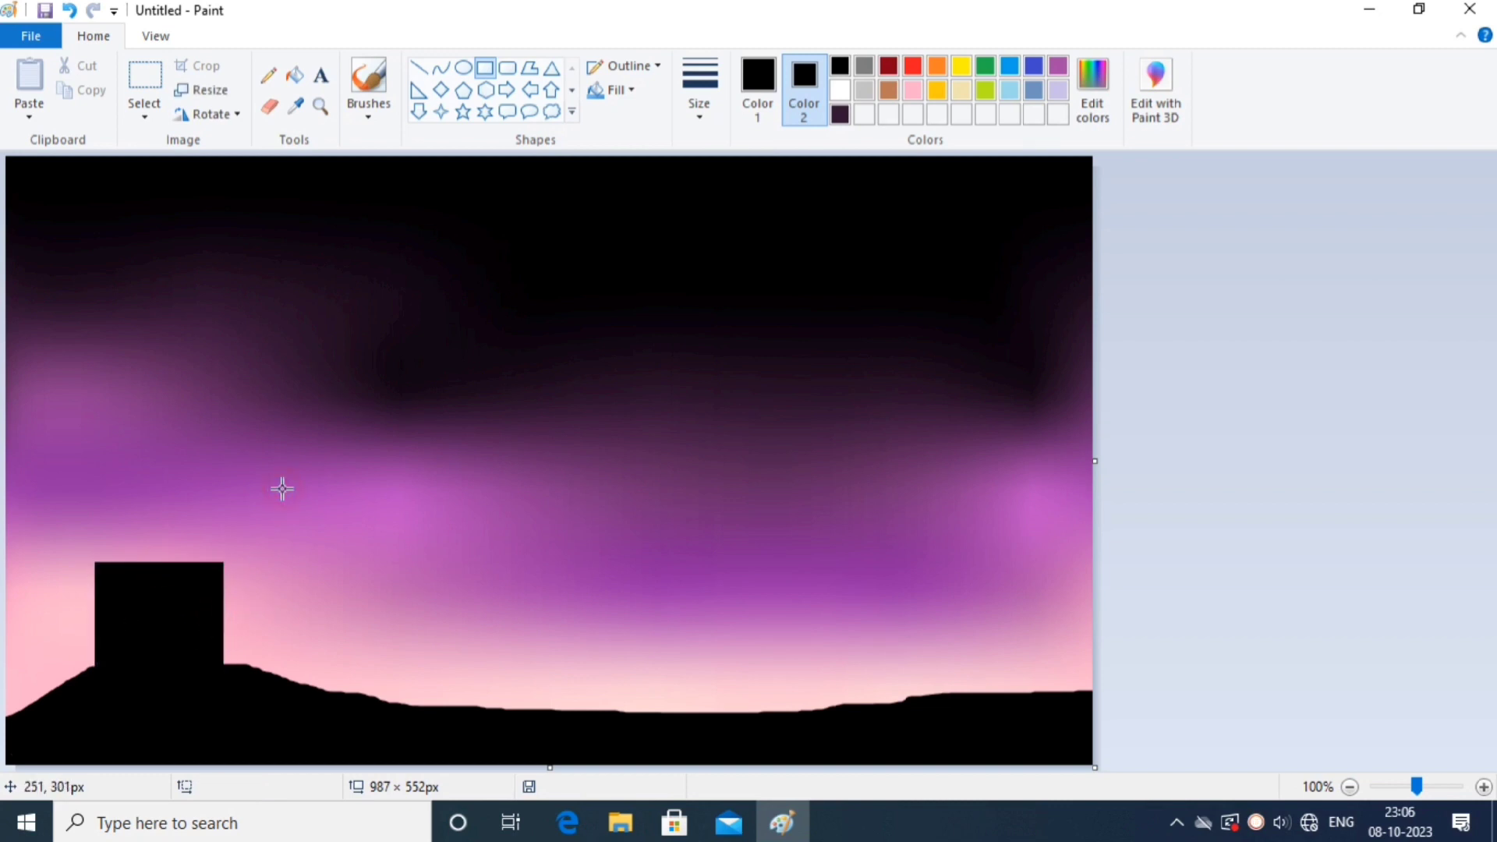
Paint black over the hill's slopes with the brush to raise the ground on both sides of the block and extend its flat top.
click(369, 86)
mouse_move(81, 671)
mouse_down()
mouse_move(15, 722)
mouse_move(89, 668)
mouse_move(40, 688)
mouse_move(46, 673)
mouse_move(10, 715)
mouse_up()
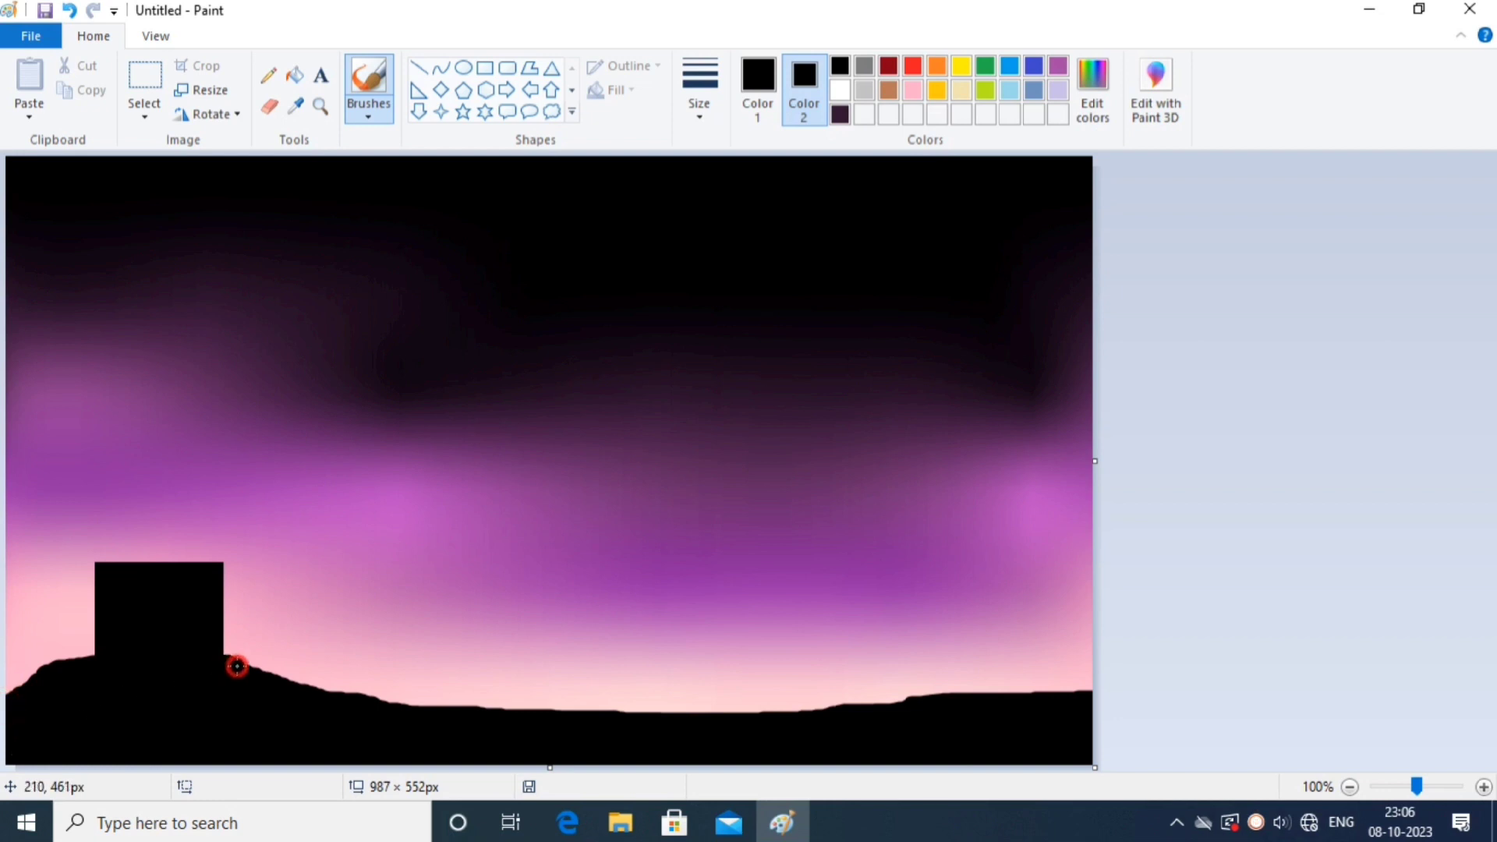
mouse_move(217, 692)
mouse_down()
mouse_move(224, 659)
mouse_move(283, 682)
mouse_move(295, 662)
mouse_move(301, 685)
mouse_move(302, 659)
mouse_move(285, 662)
mouse_move(355, 707)
mouse_move(305, 659)
mouse_move(321, 685)
mouse_move(398, 714)
mouse_move(491, 713)
mouse_up()
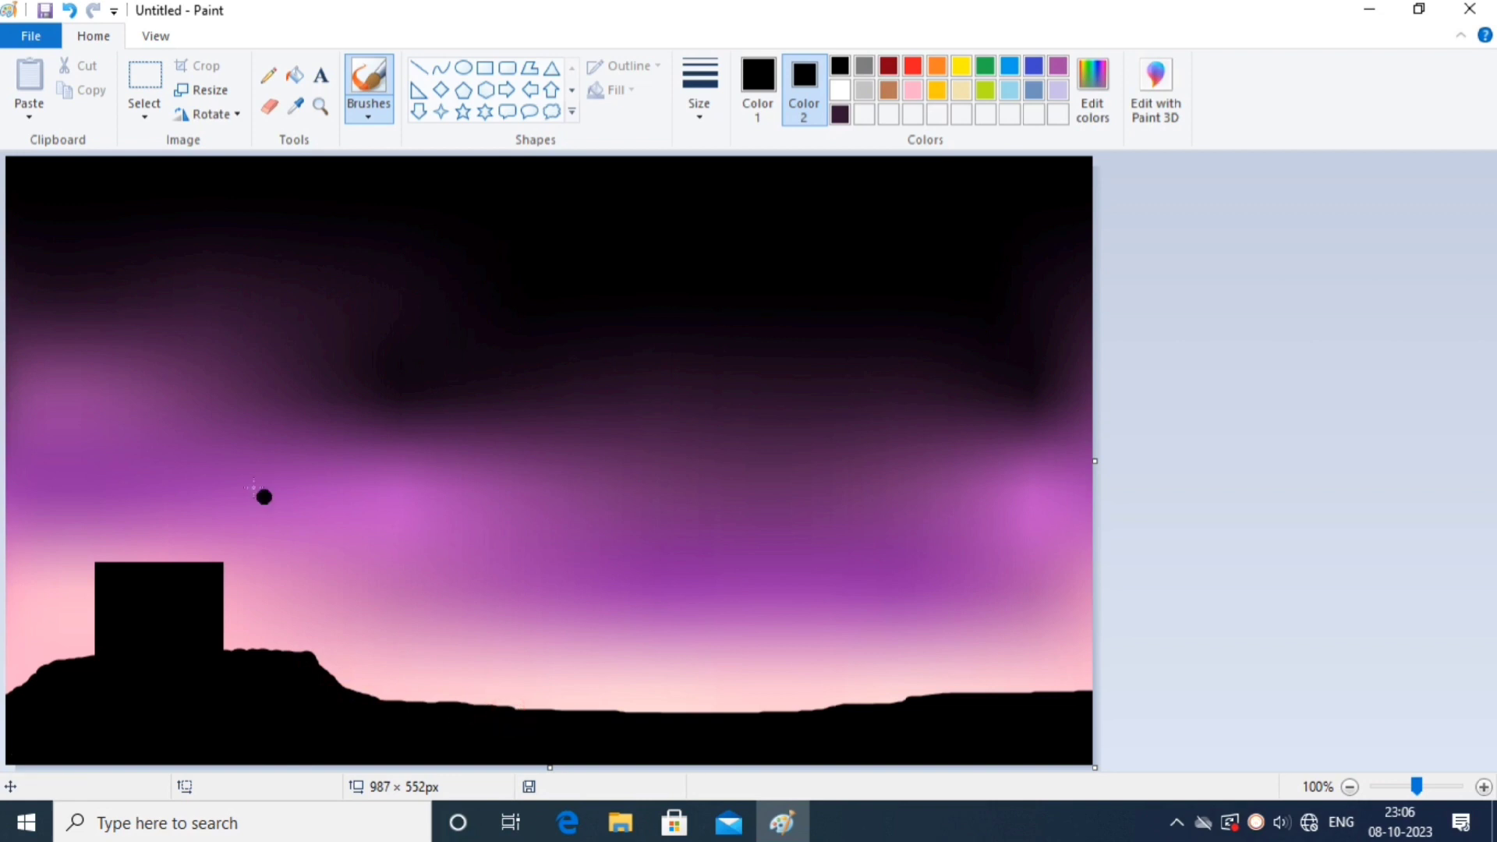
Draw a black-filled triangle roof about 68 px high on top of the block and widen it to overhang both sides.
click(552, 69)
drag(72, 458, 279, 544)
drag(180, 507, 170, 524)
drag(162, 472, 161, 485)
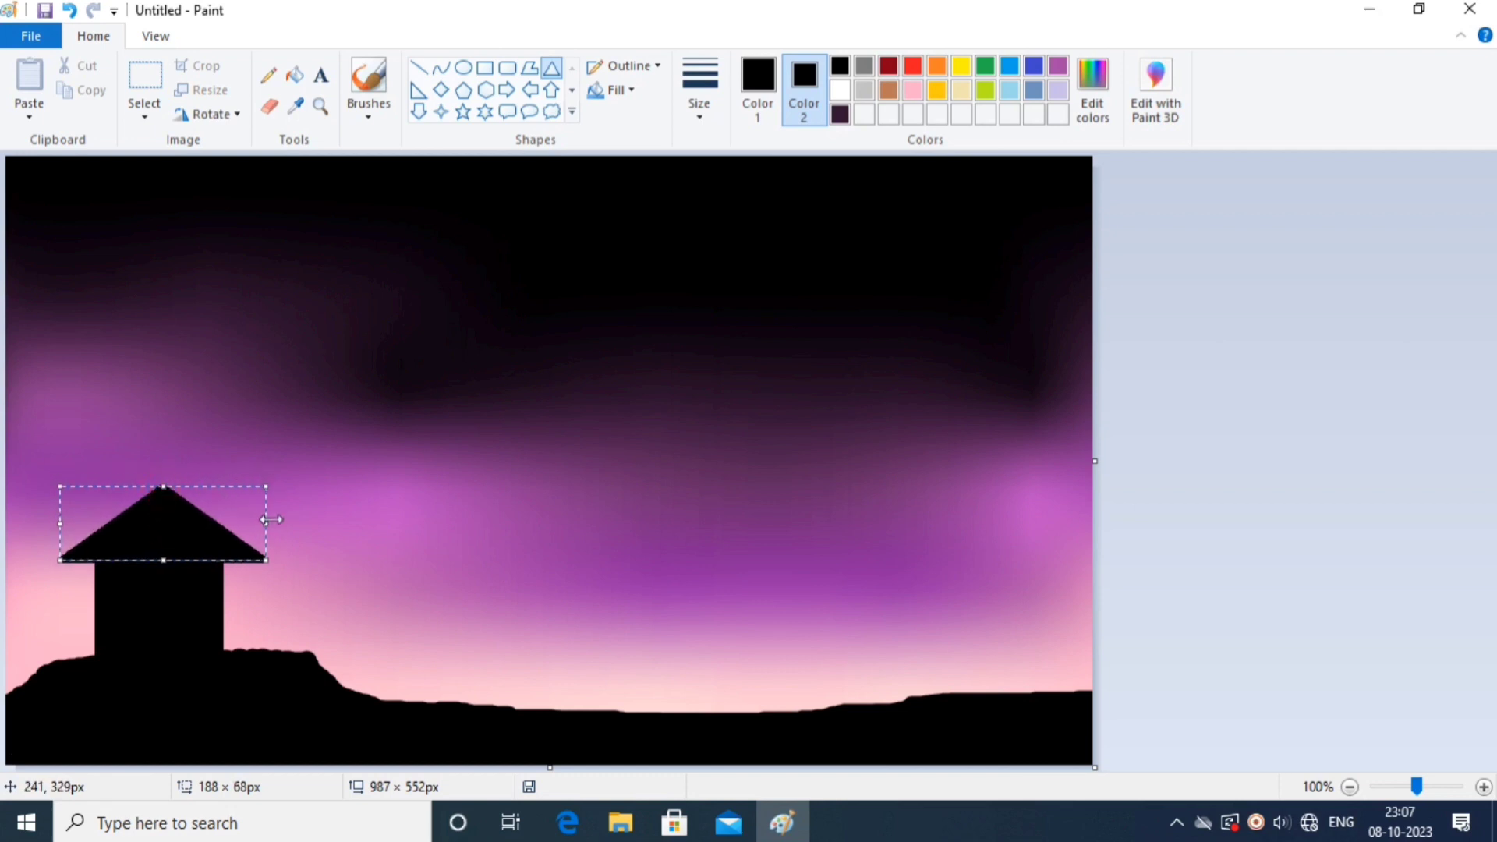
drag(266, 520, 277, 523)
drag(59, 524, 47, 528)
click(178, 463)
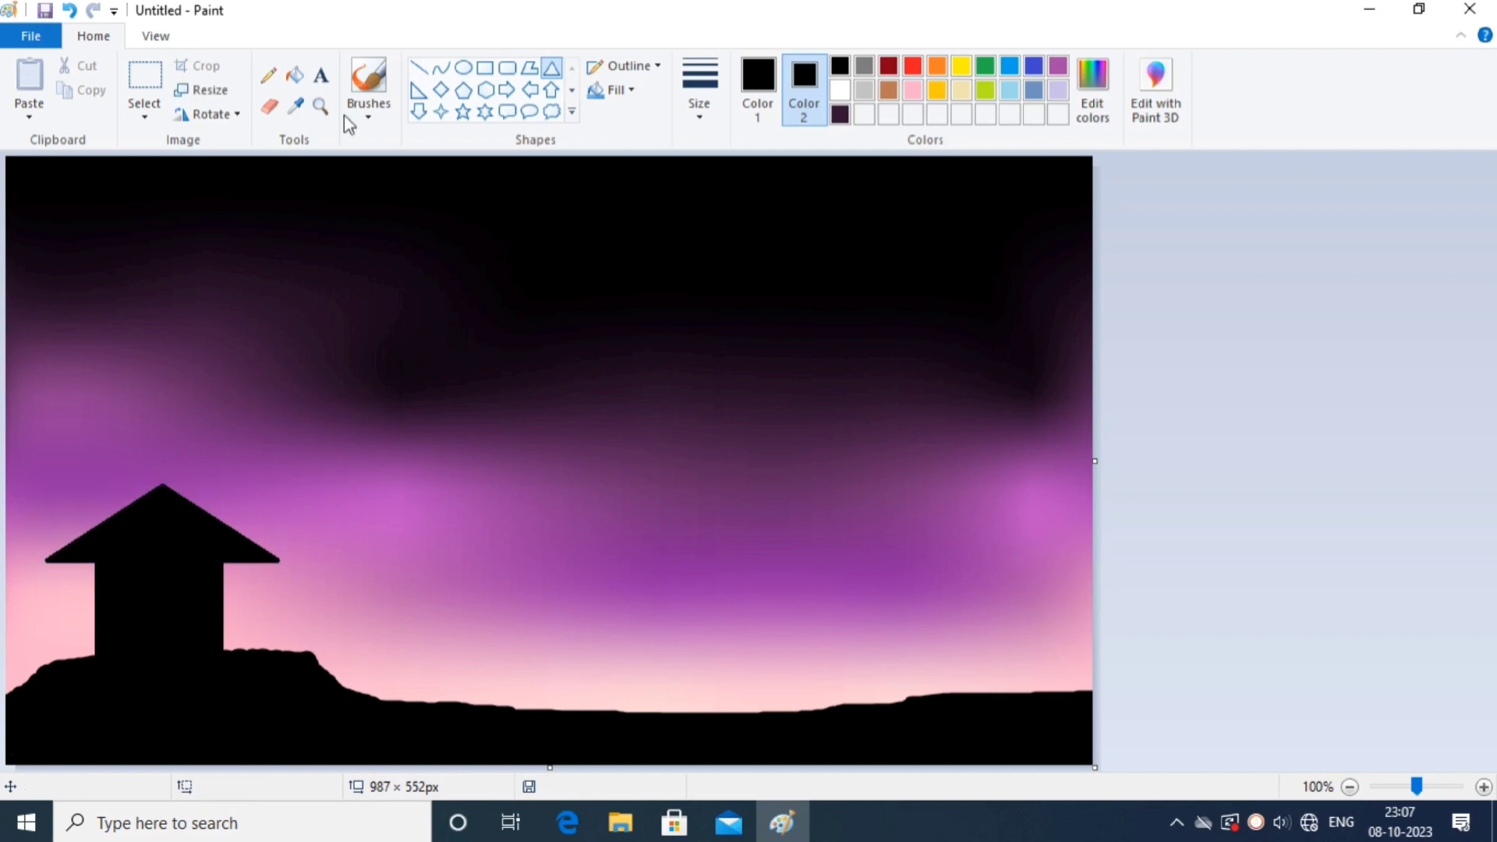
Draw four vertical black line posts from the roof's eaves down to the hill, two on each side of the block.
click(418, 68)
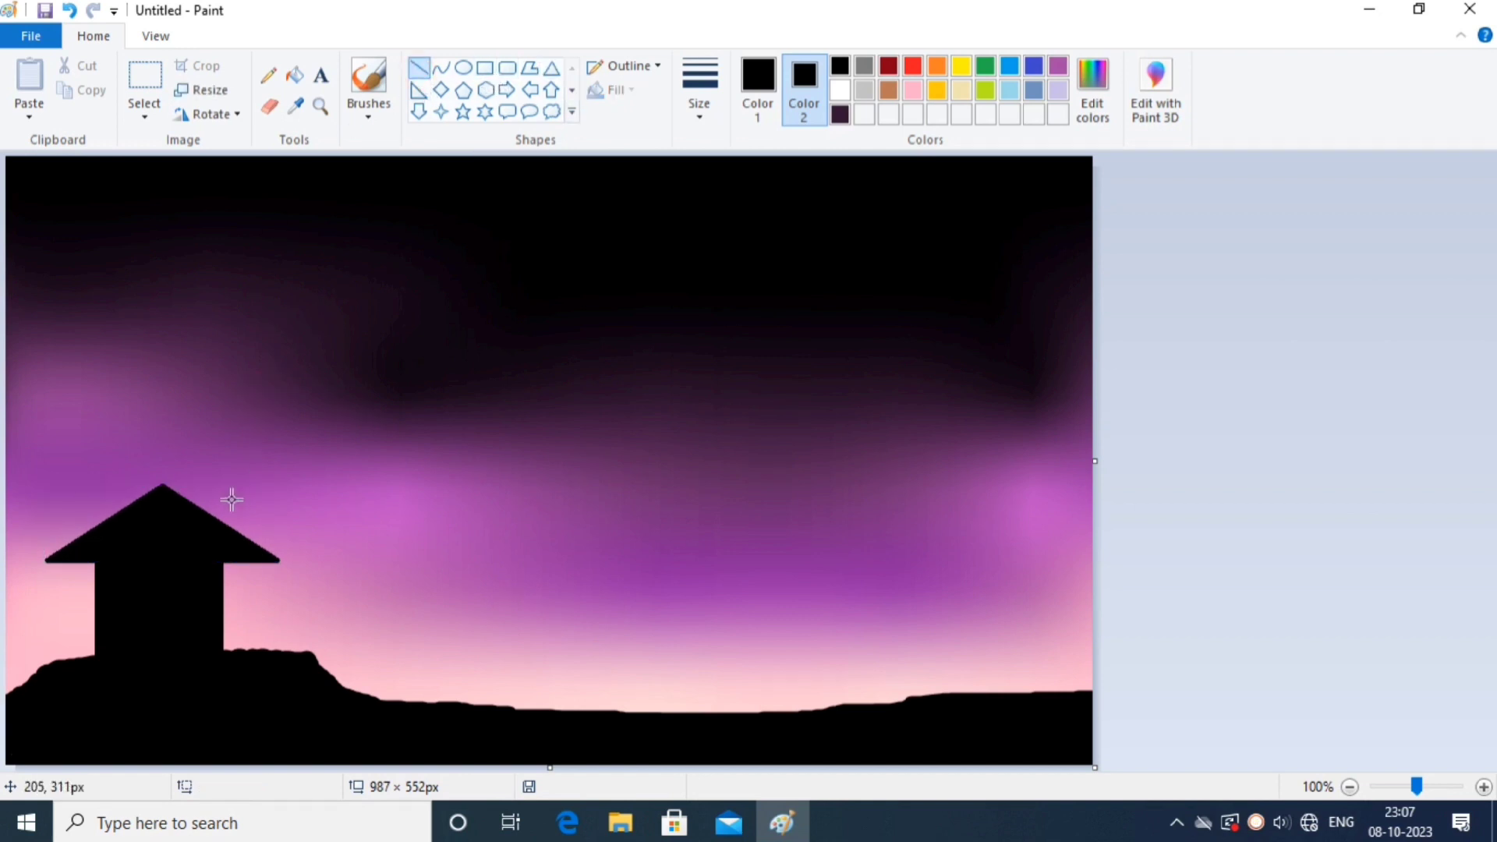
drag(244, 563, 246, 649)
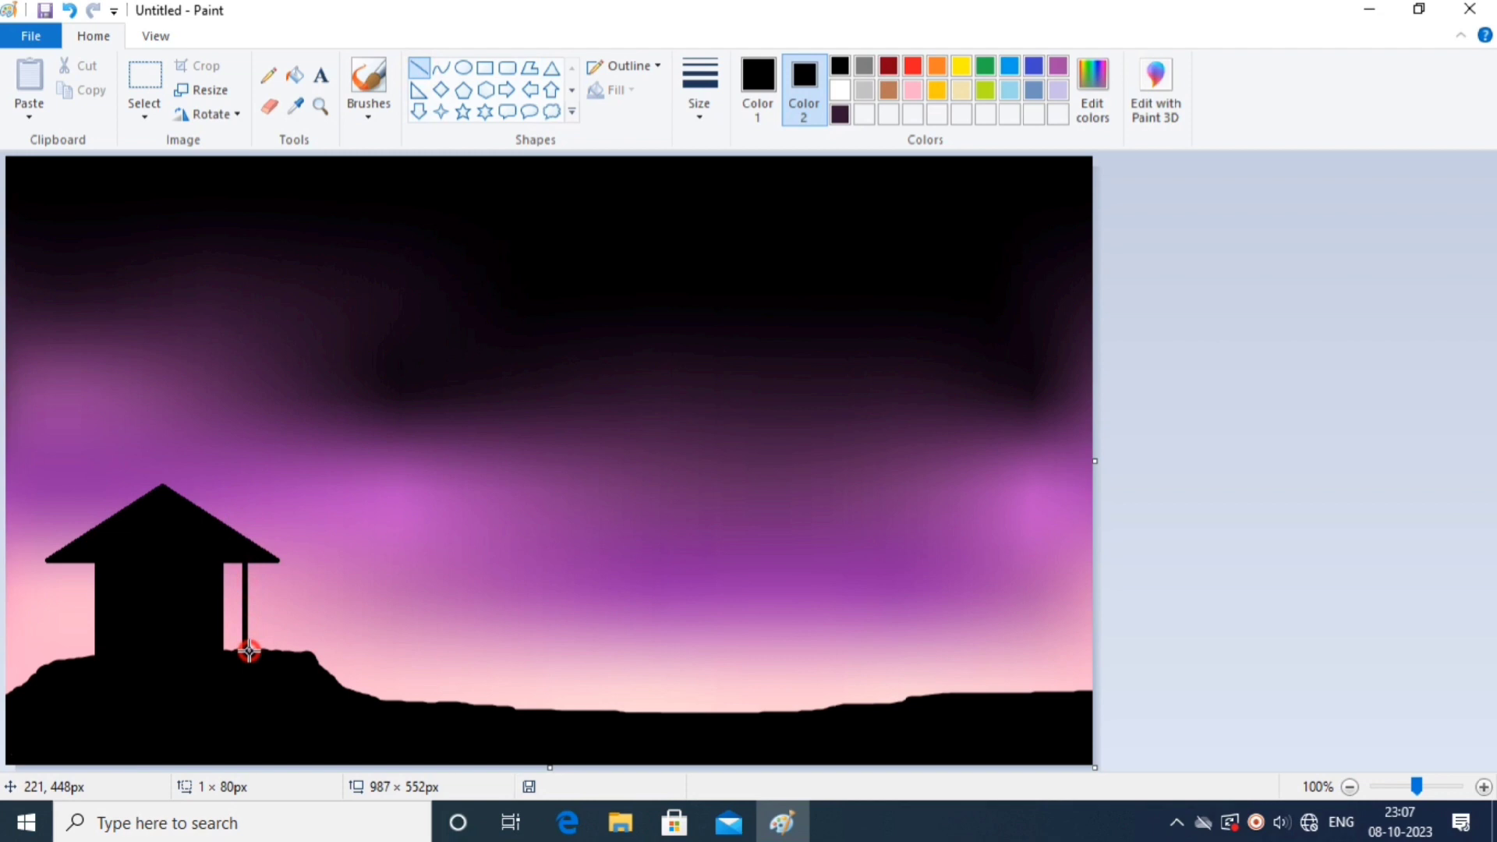
click(265, 559)
drag(266, 560, 266, 653)
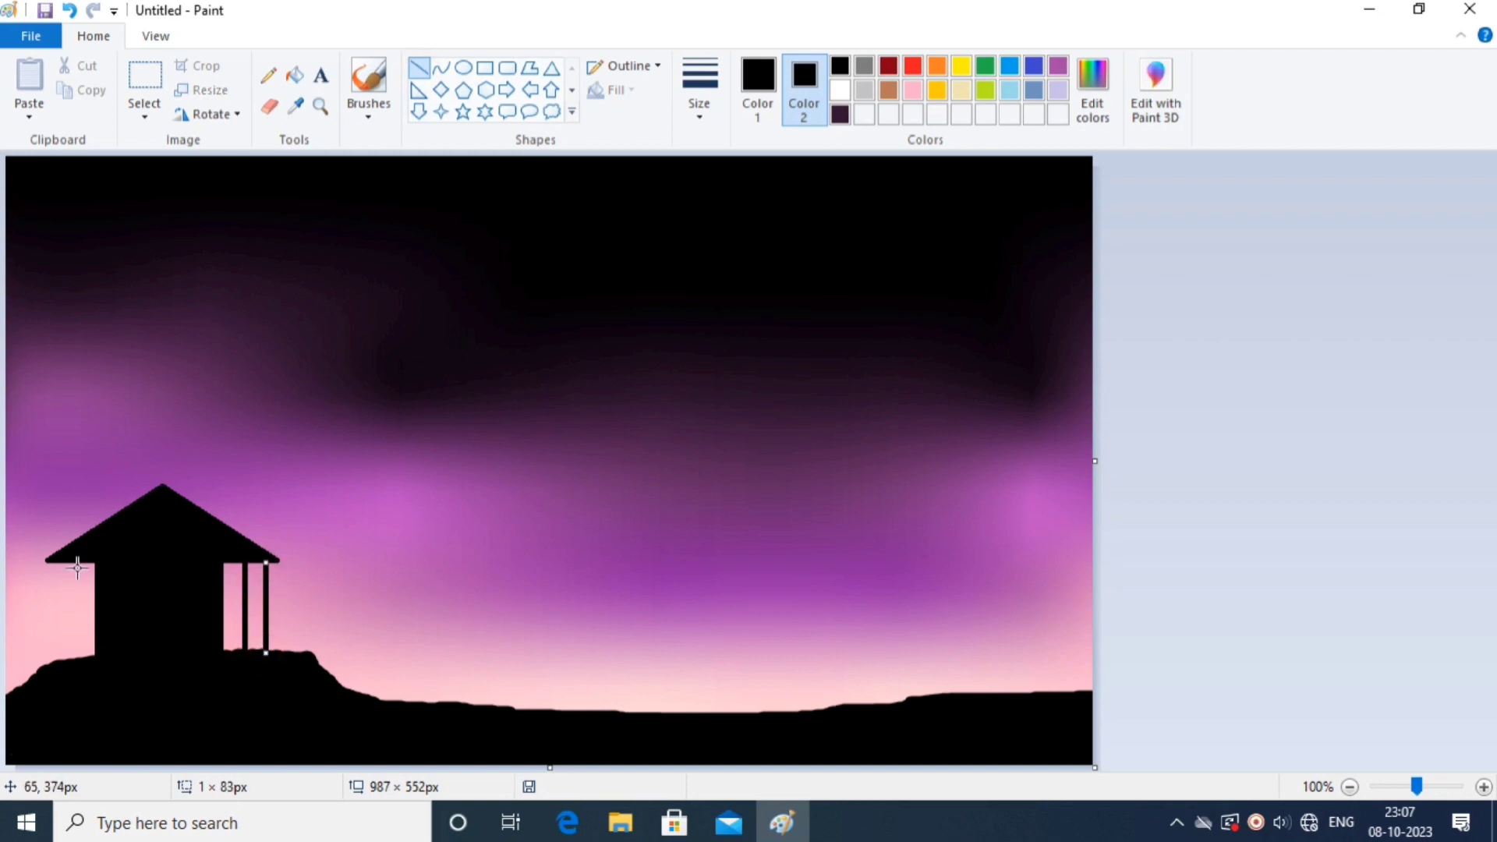
drag(80, 563, 79, 664)
drag(57, 560, 57, 668)
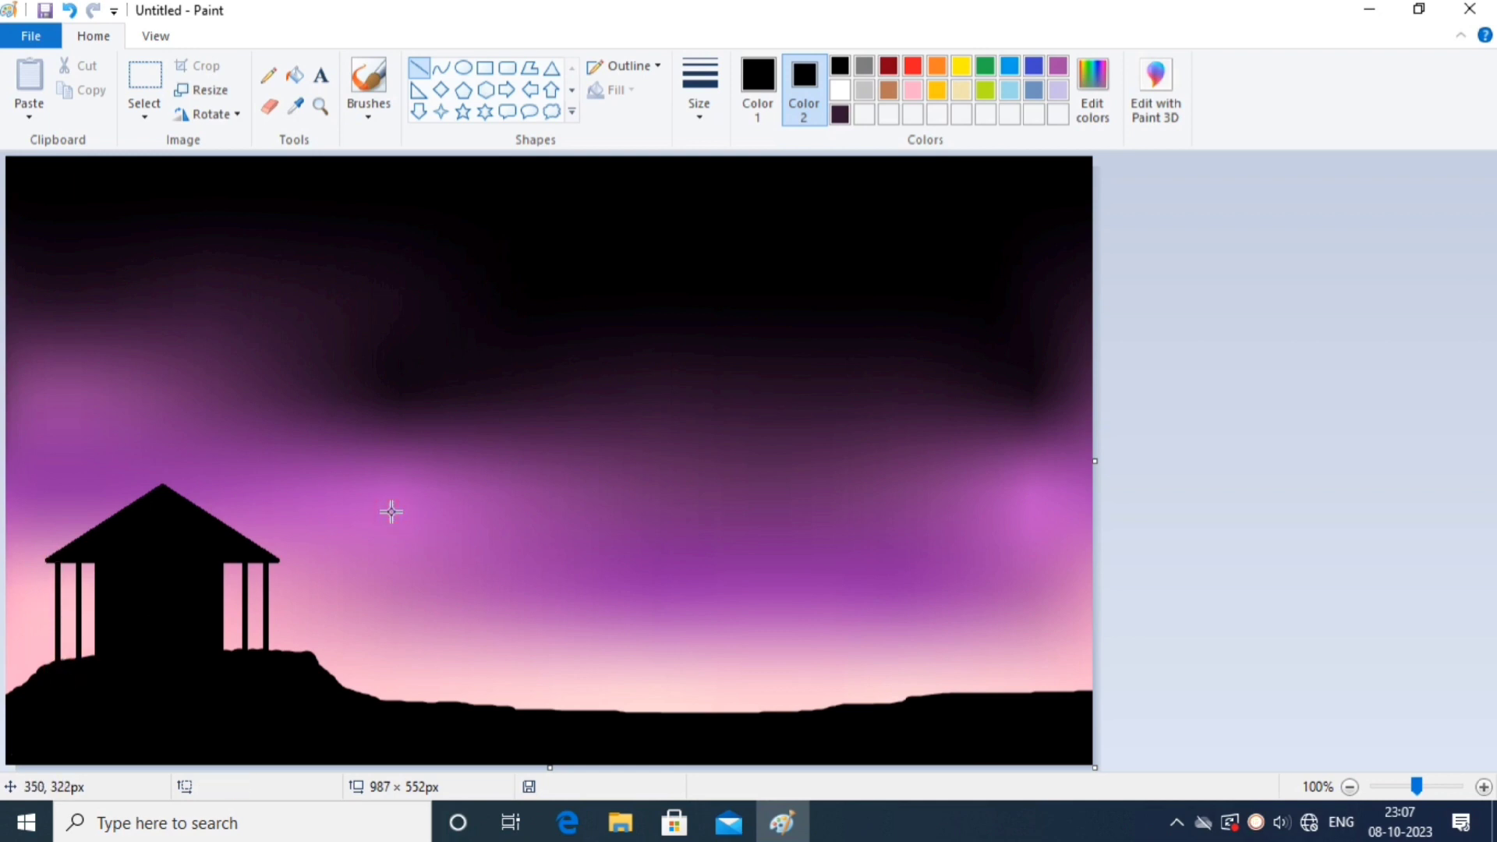
Draw a black tower on the roof's left slope: a rectangle about 44 px high, capped by a triangle about 56 × 25 px.
click(486, 68)
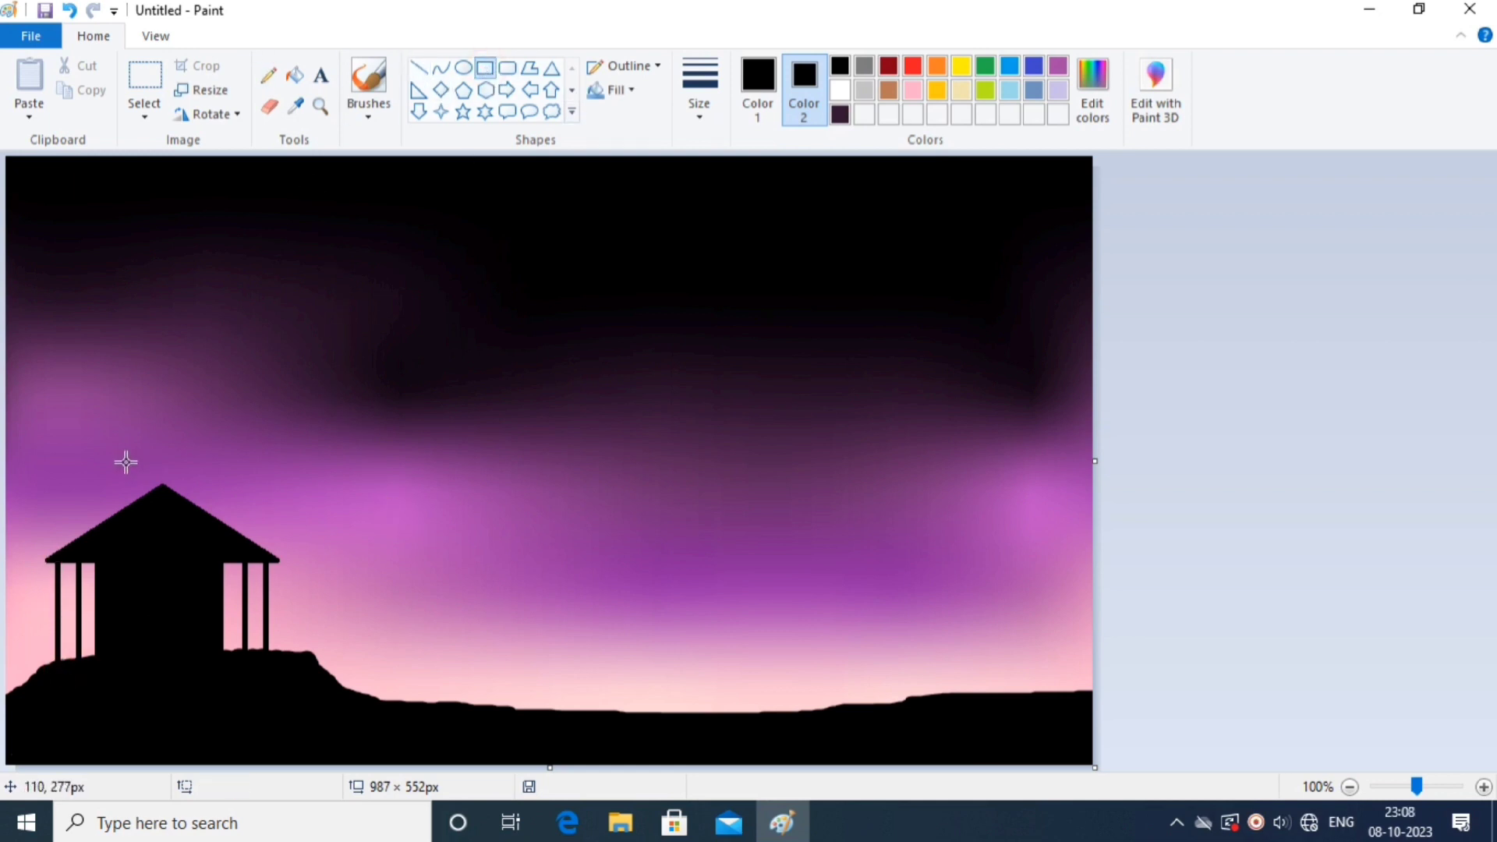
drag(90, 474, 118, 491)
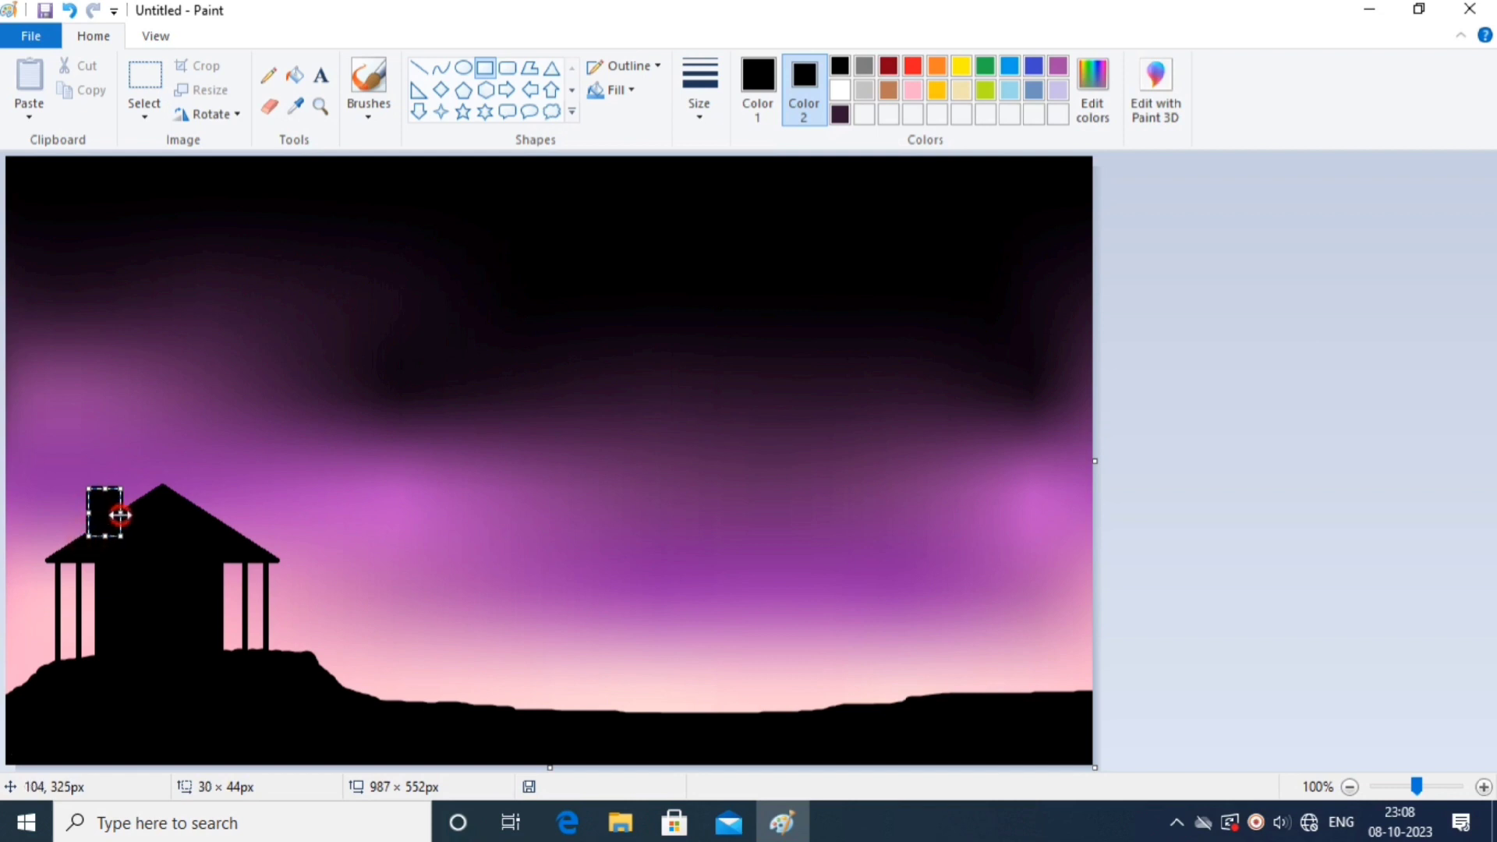
click(164, 435)
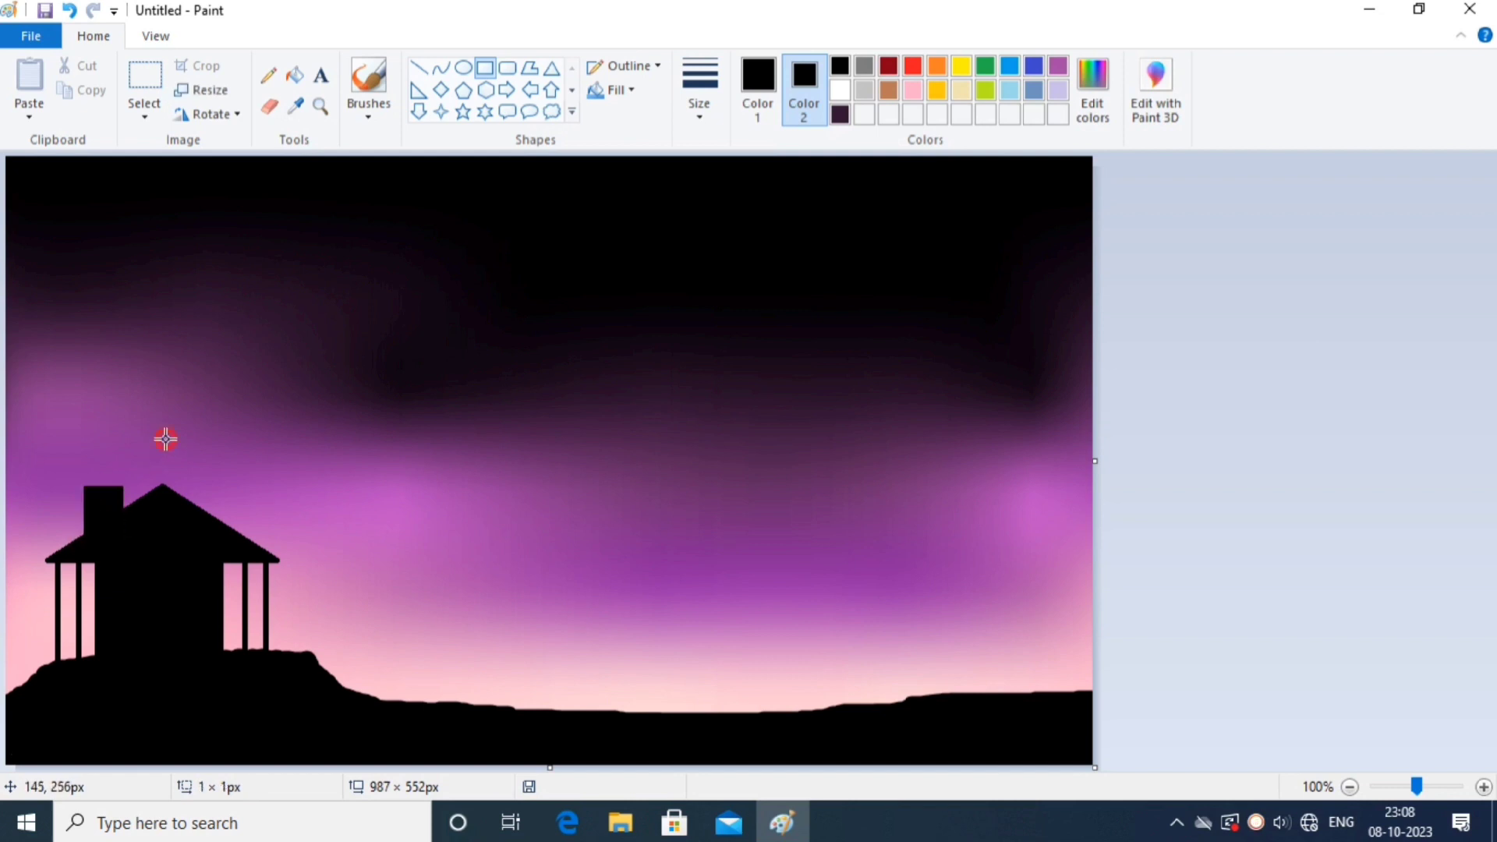
click(552, 68)
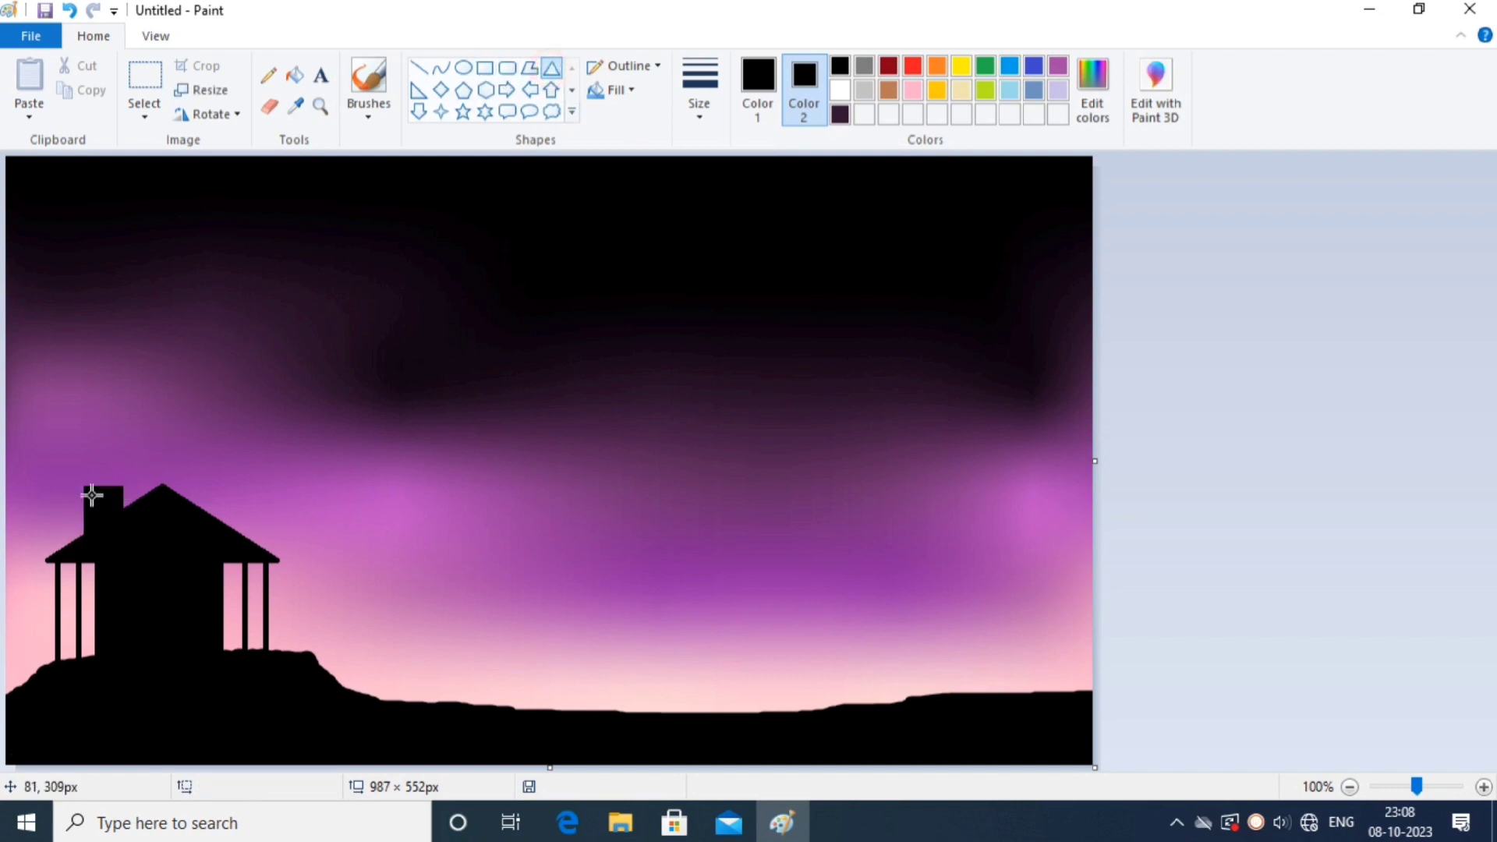
drag(57, 450, 103, 462)
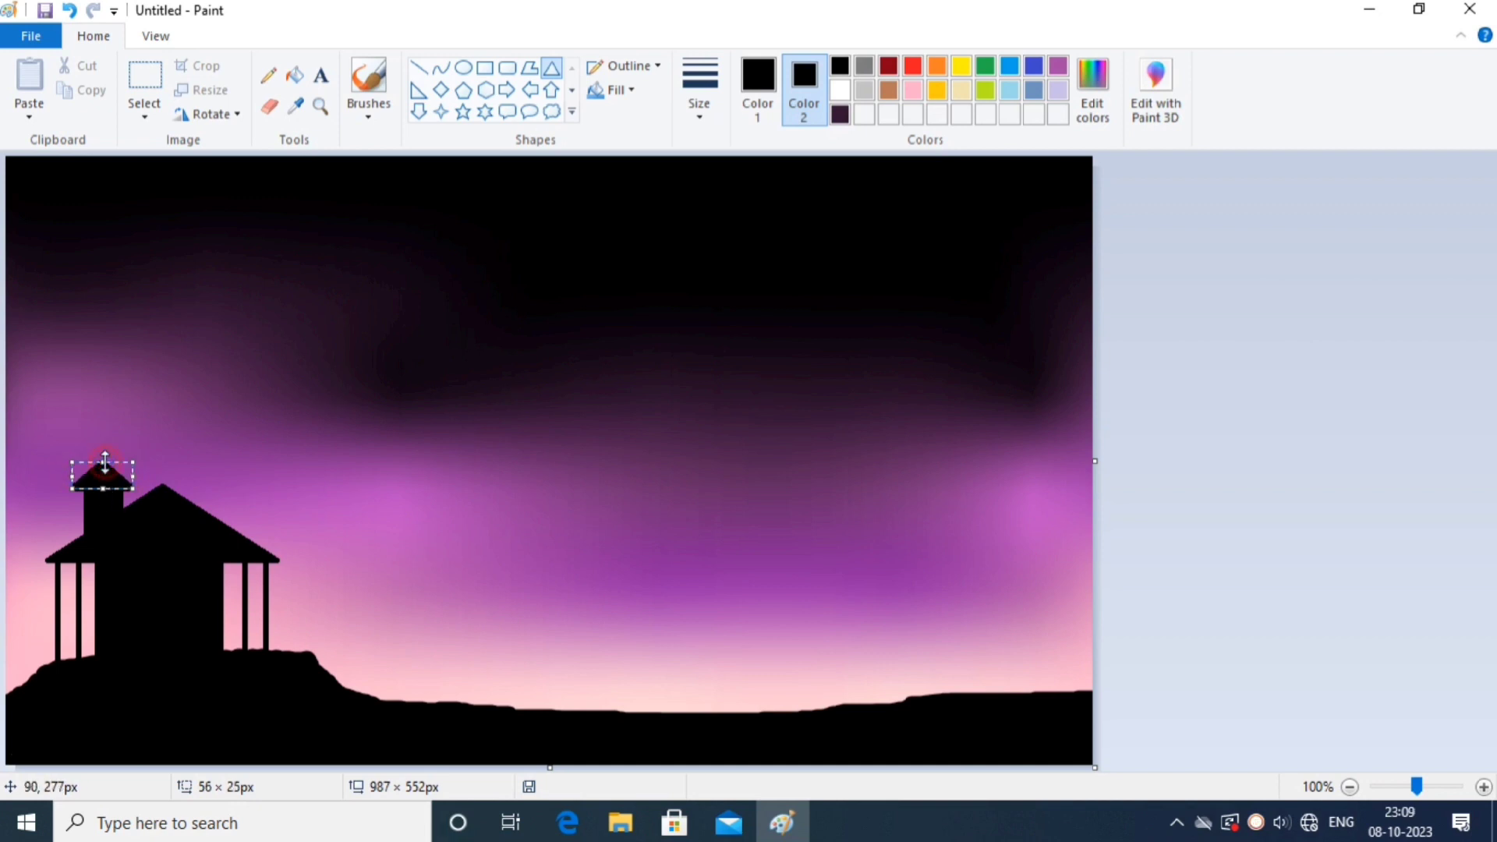
click(139, 419)
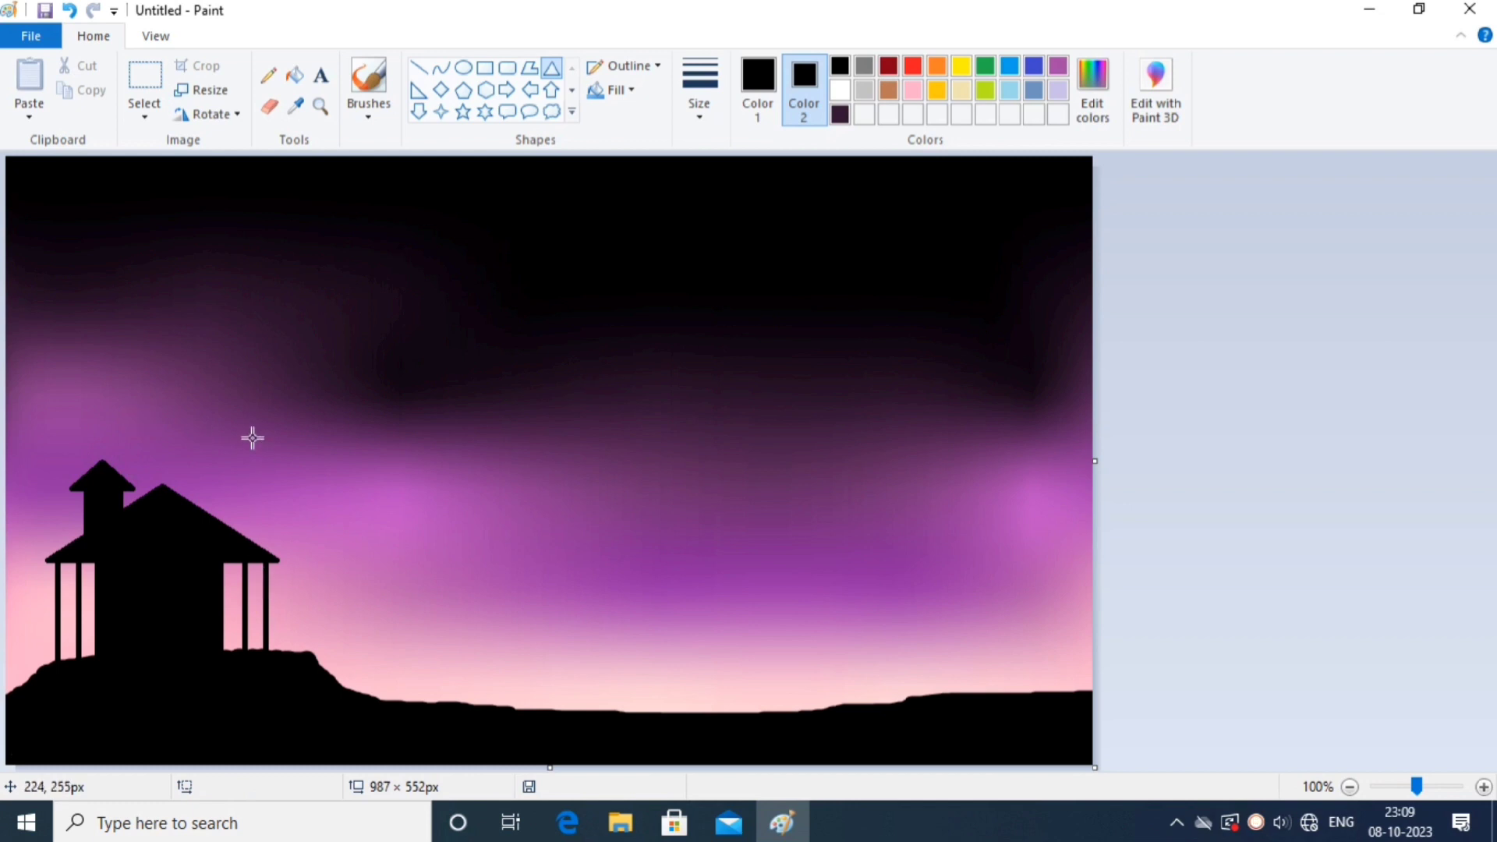
Draw two vertical black line poles on the ground right of the house, the first about 201 px tall and the second taller.
click(419, 68)
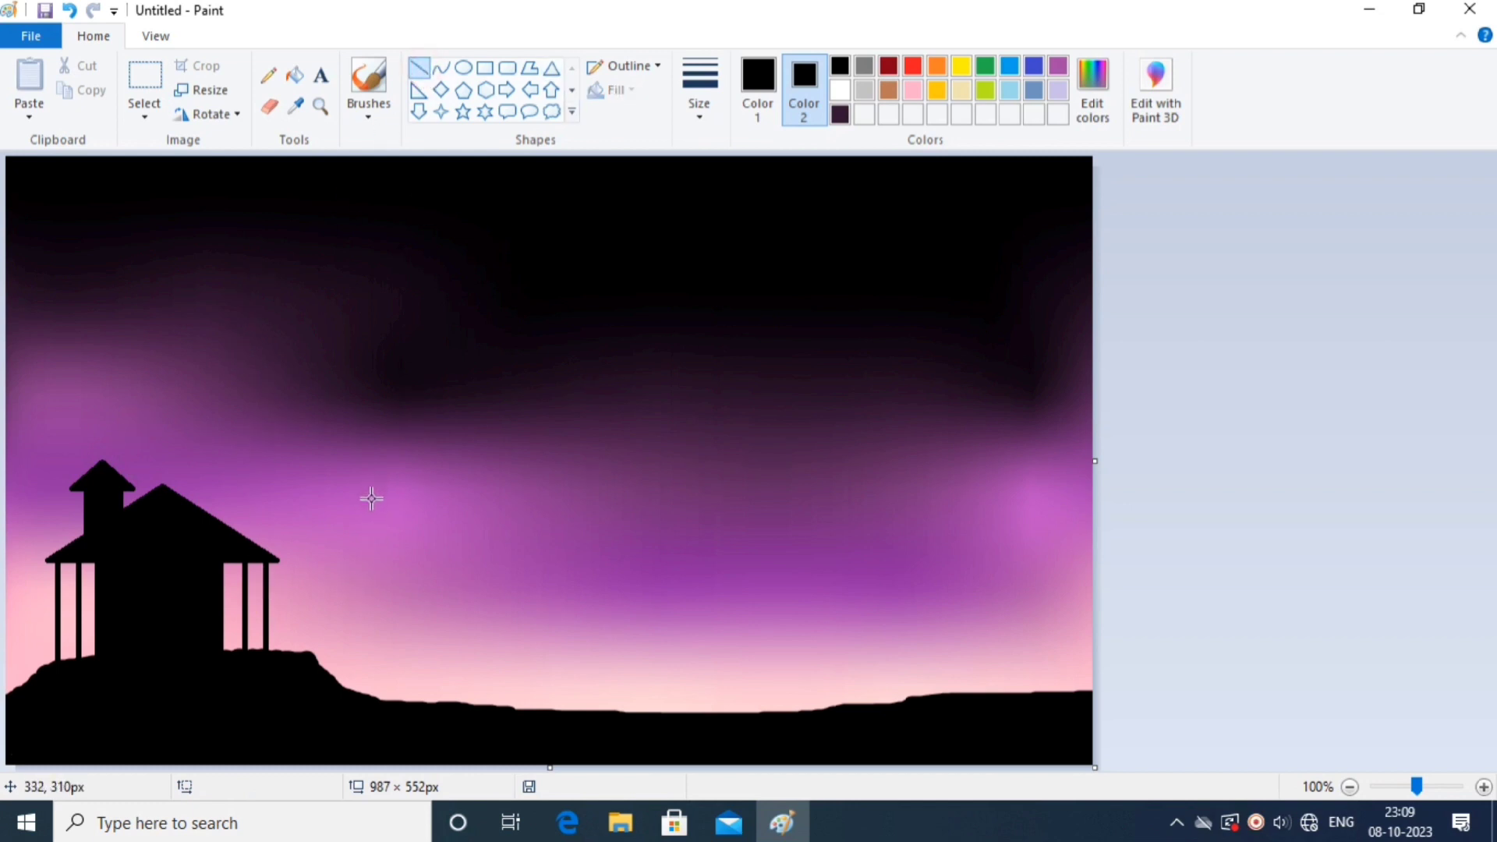
drag(372, 499, 372, 700)
drag(372, 493, 372, 477)
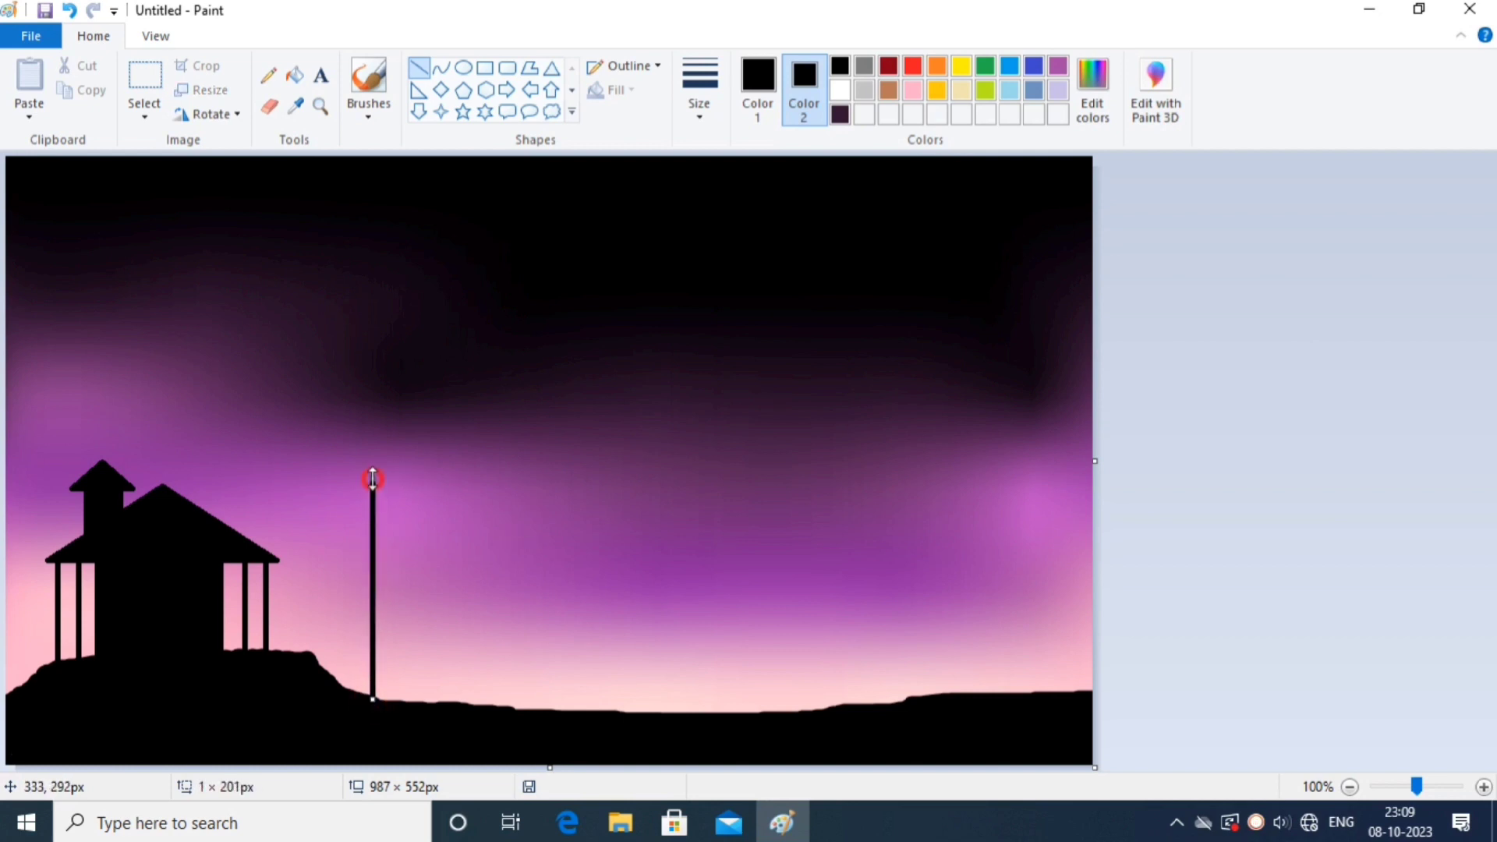
click(464, 468)
drag(467, 419, 467, 710)
click(564, 417)
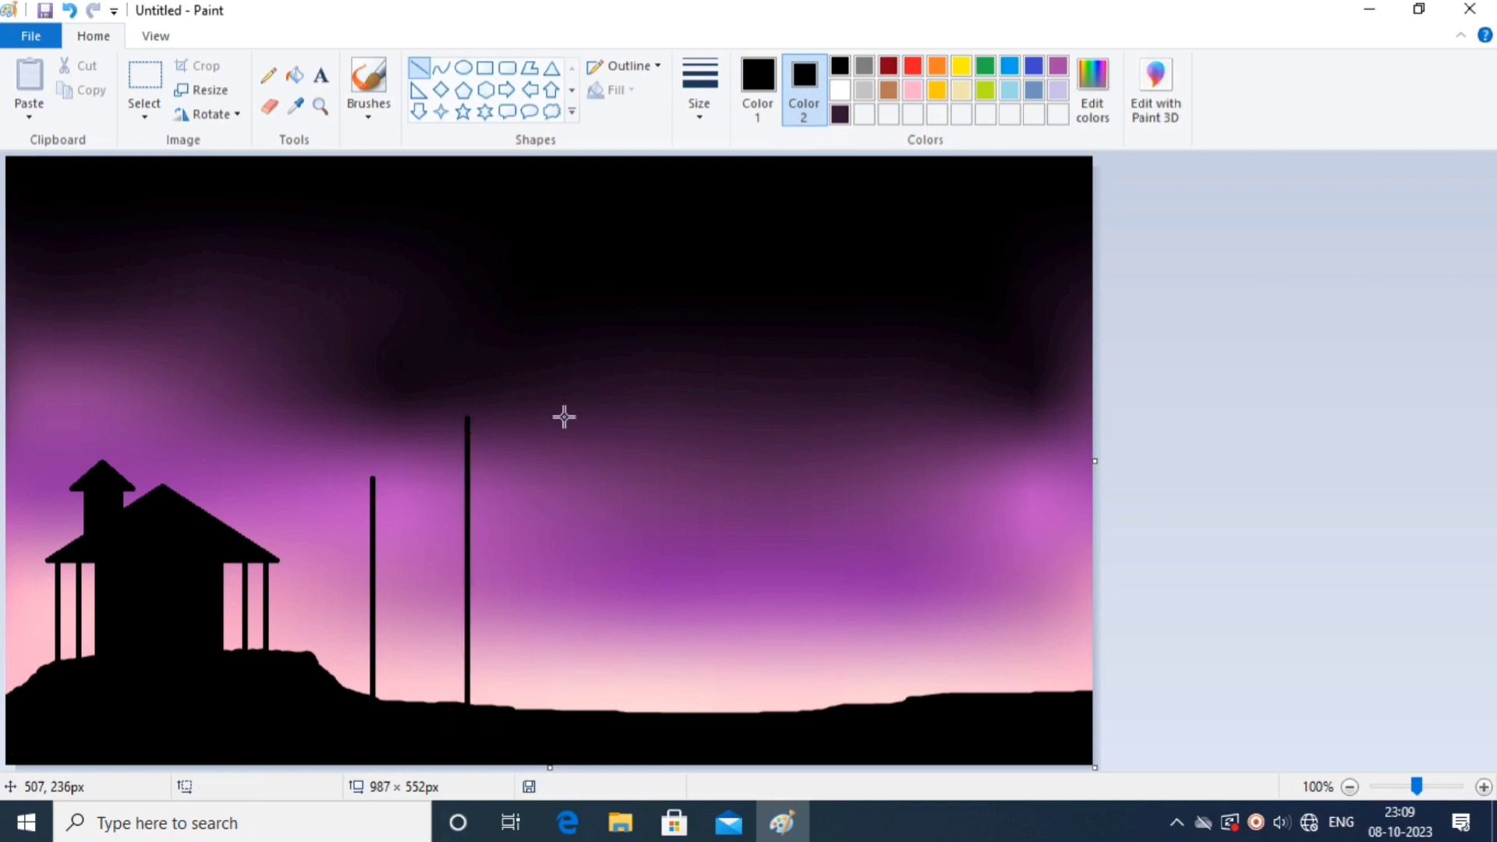
Draw three more, taller vertical black line poles spaced across to the picture's right edge, the last about 332 px long.
drag(634, 361, 641, 726)
click(804, 388)
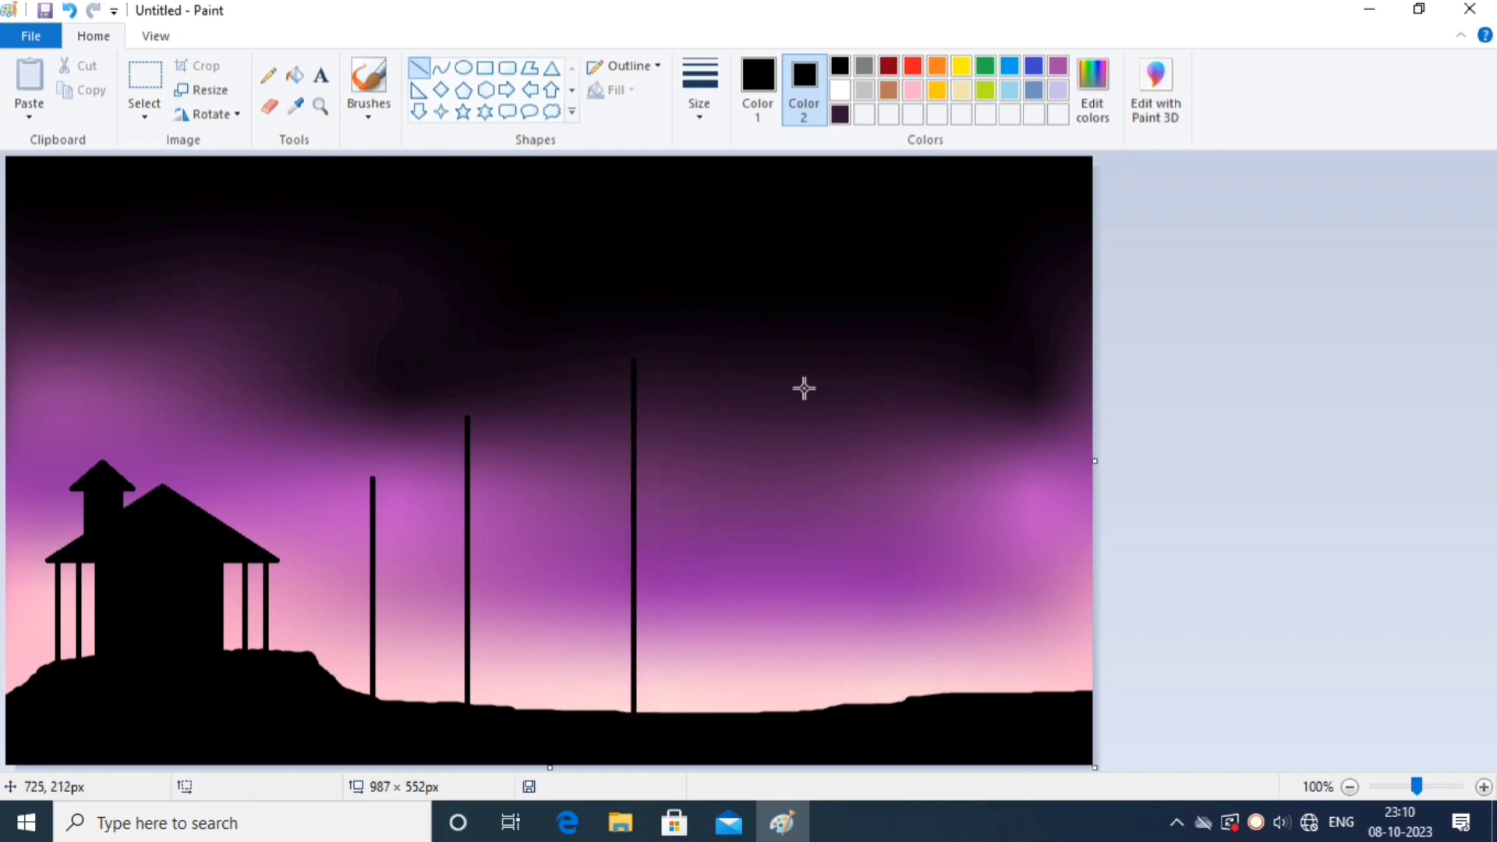
drag(819, 340, 817, 722)
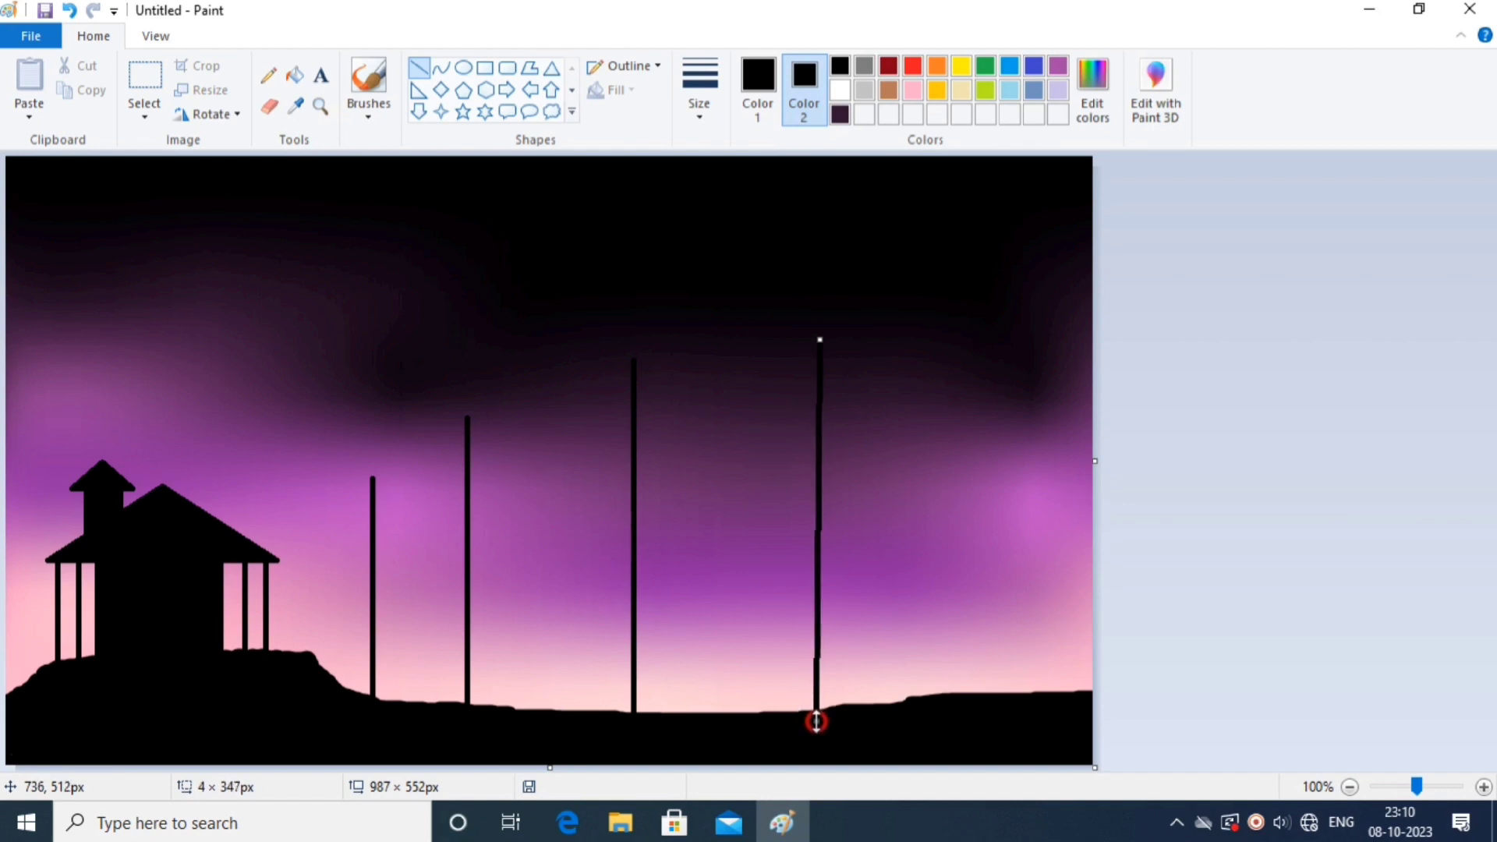
key(ctrl+z)
drag(817, 340, 817, 711)
click(989, 346)
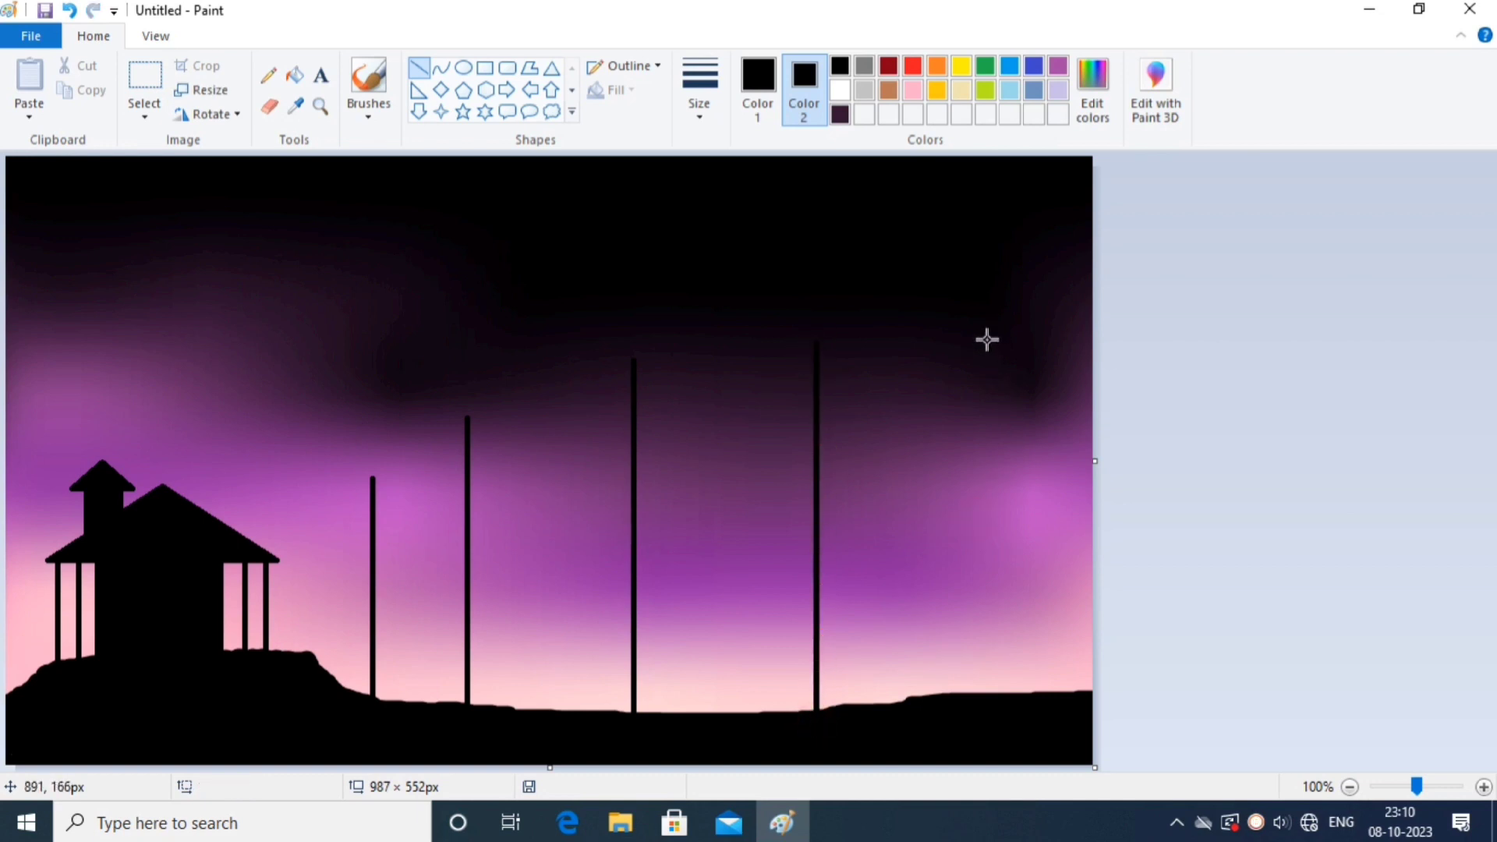
drag(987, 340, 1016, 702)
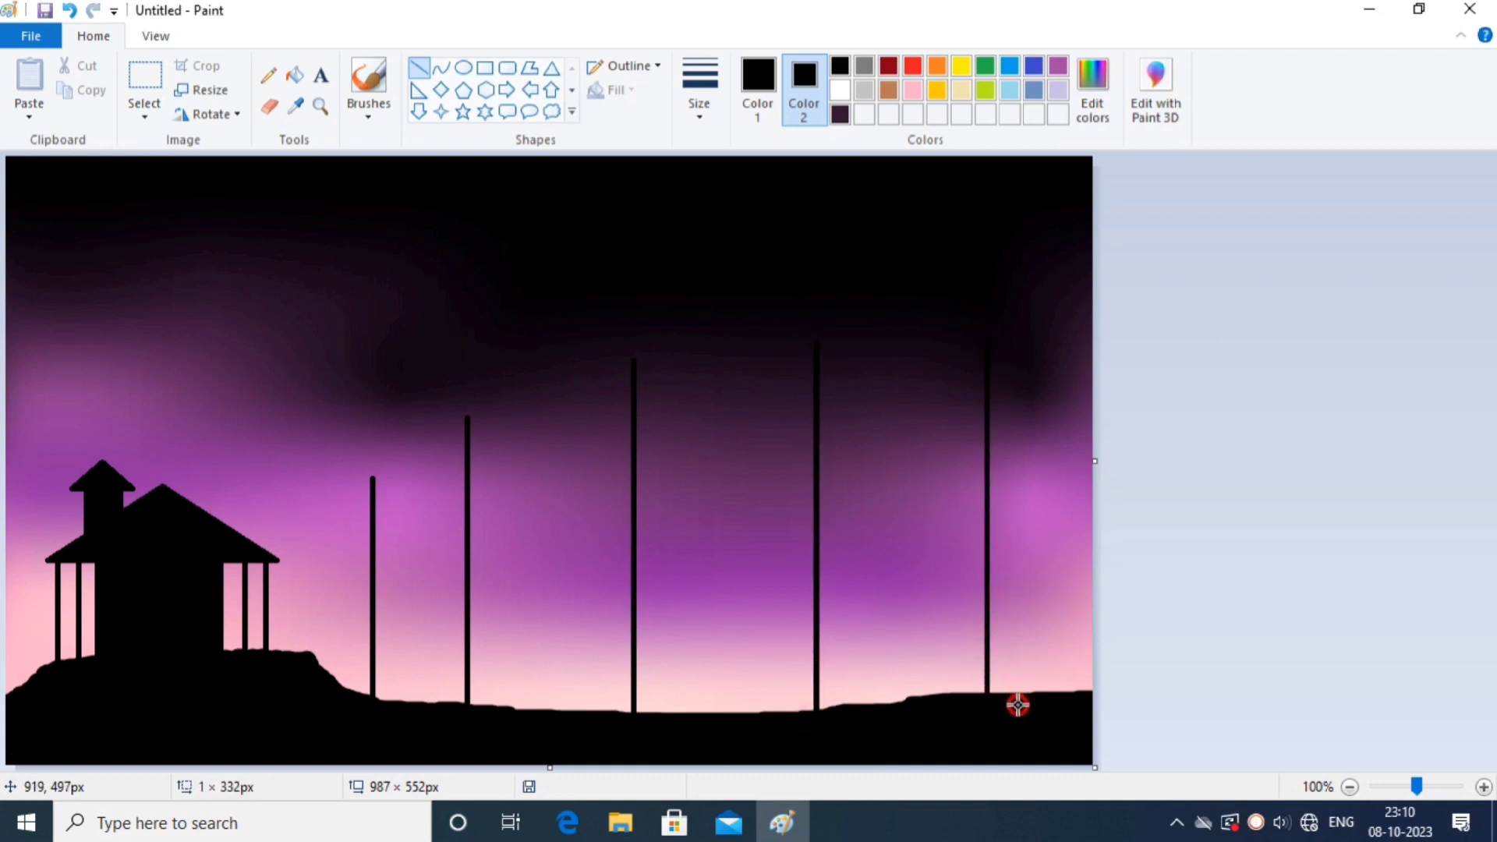
click(908, 460)
Draw solid yellow ellipses with yellow outlines as lamps on the three poles nearest the house, the third about 40 × 37 px.
click(961, 65)
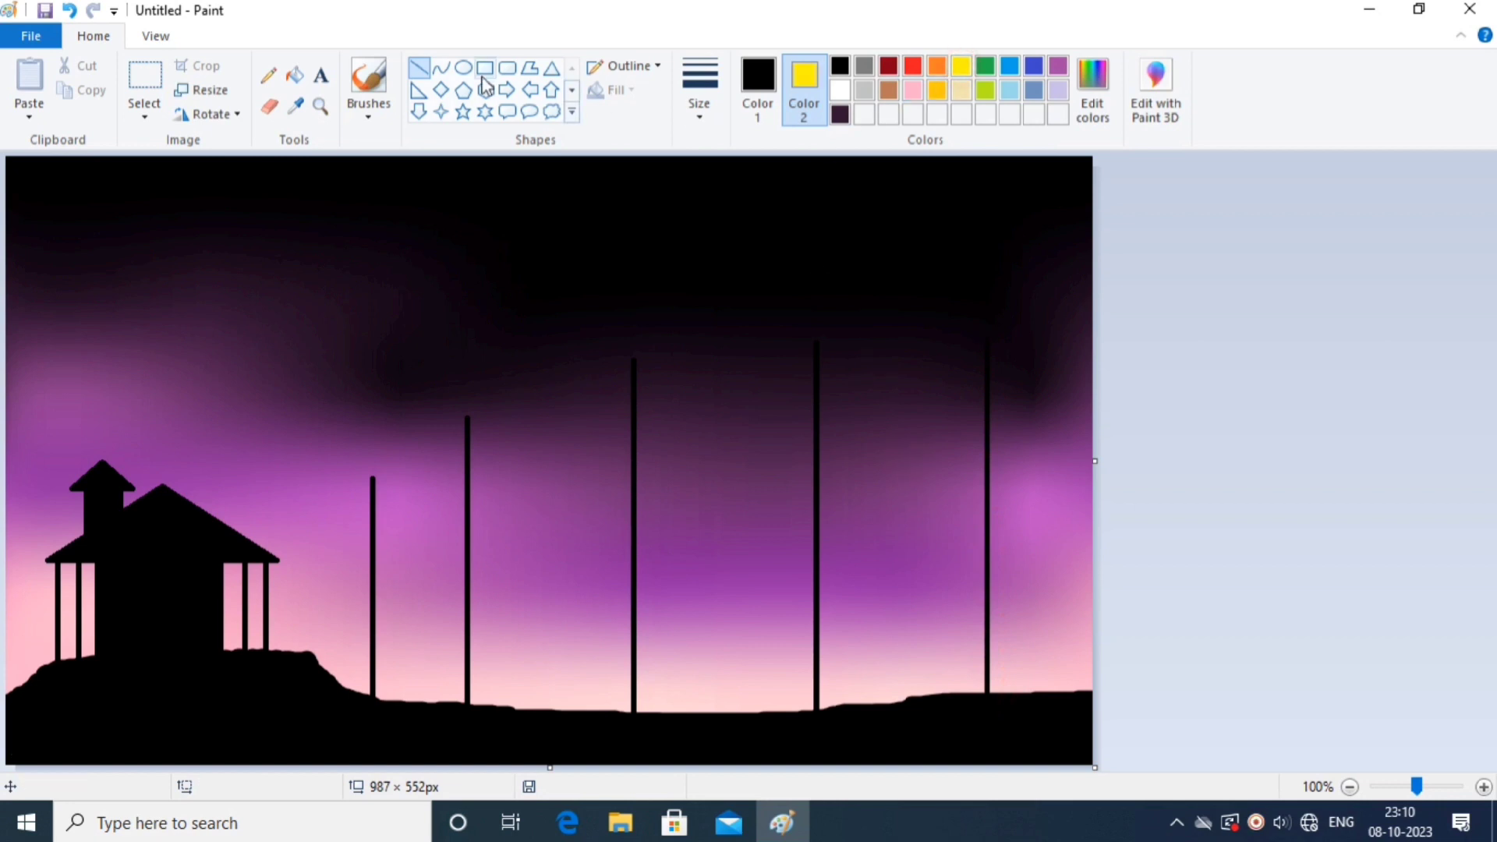
click(463, 67)
drag(360, 453, 383, 476)
key(ctrl+z)
click(743, 81)
click(961, 66)
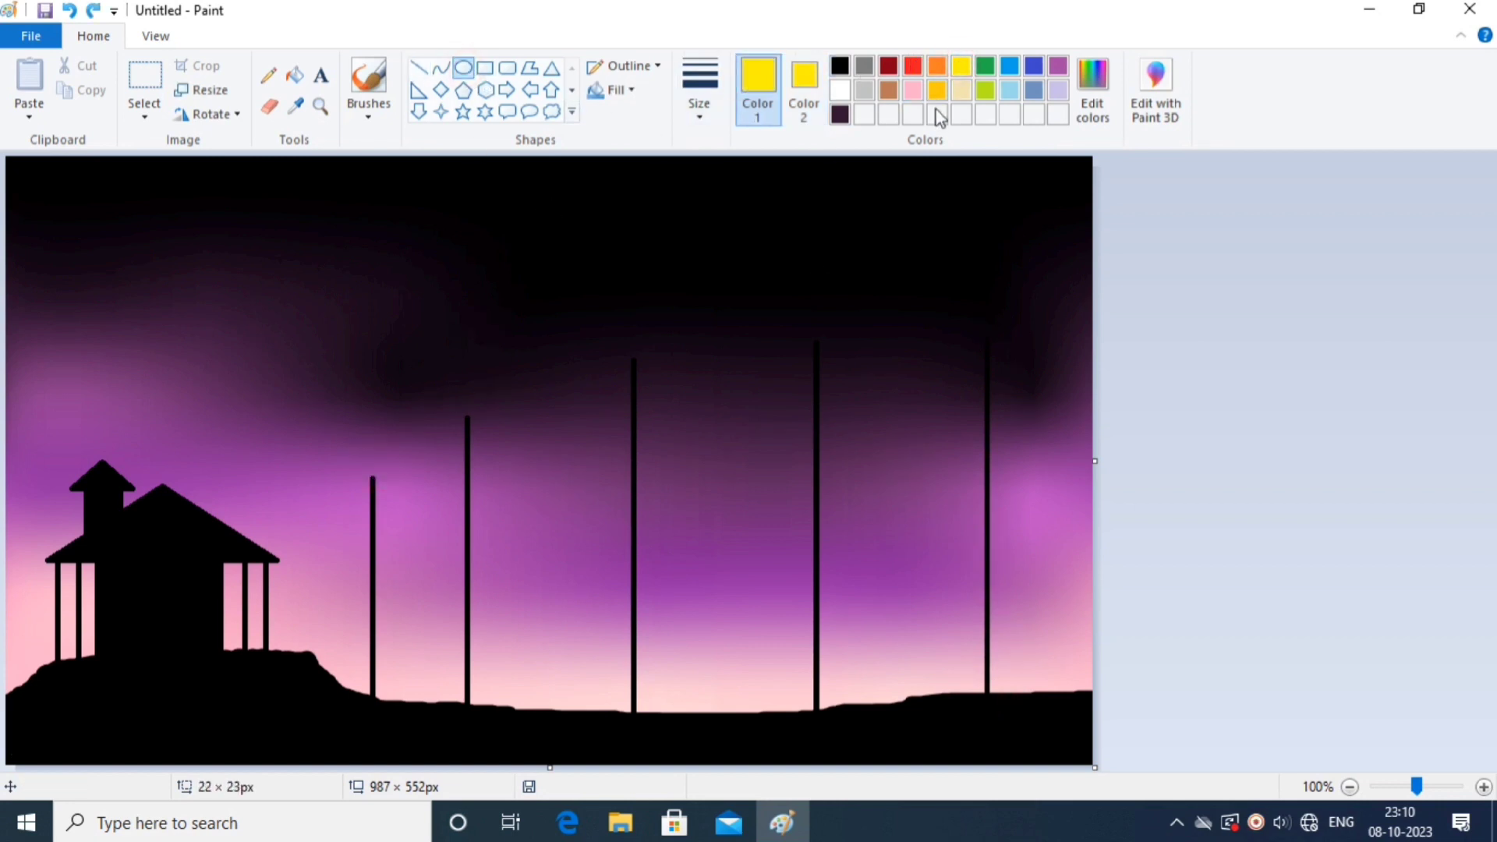
drag(357, 448, 380, 480)
drag(446, 388, 485, 415)
mouse_move(617, 322)
mouse_down()
mouse_move(660, 364)
mouse_move(611, 347)
mouse_up()
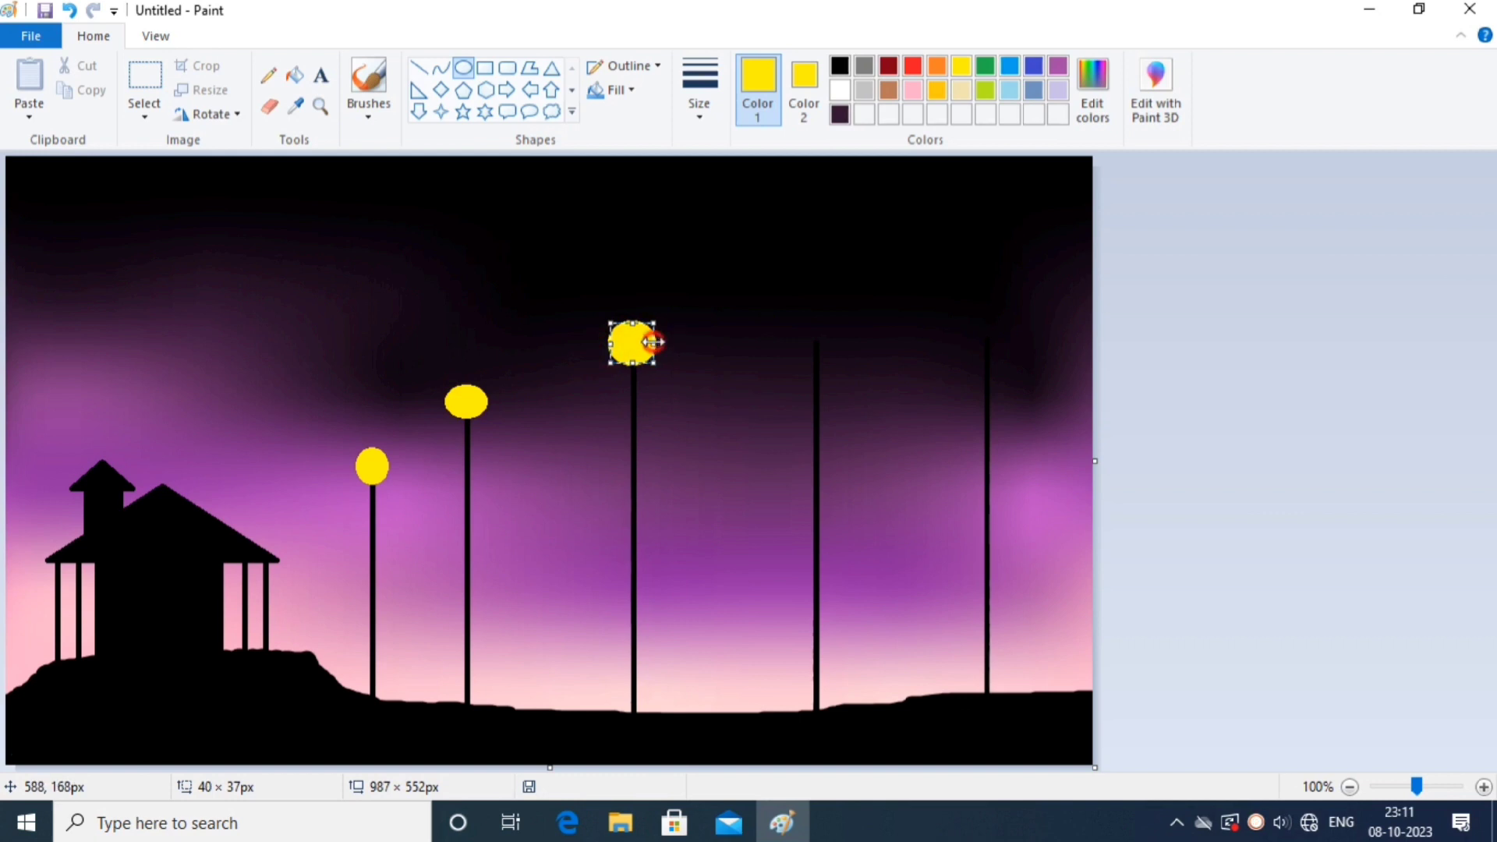
click(712, 340)
Draw solid yellow circles as lamps on top of the two poles farthest from the house.
drag(790, 291, 841, 338)
click(900, 367)
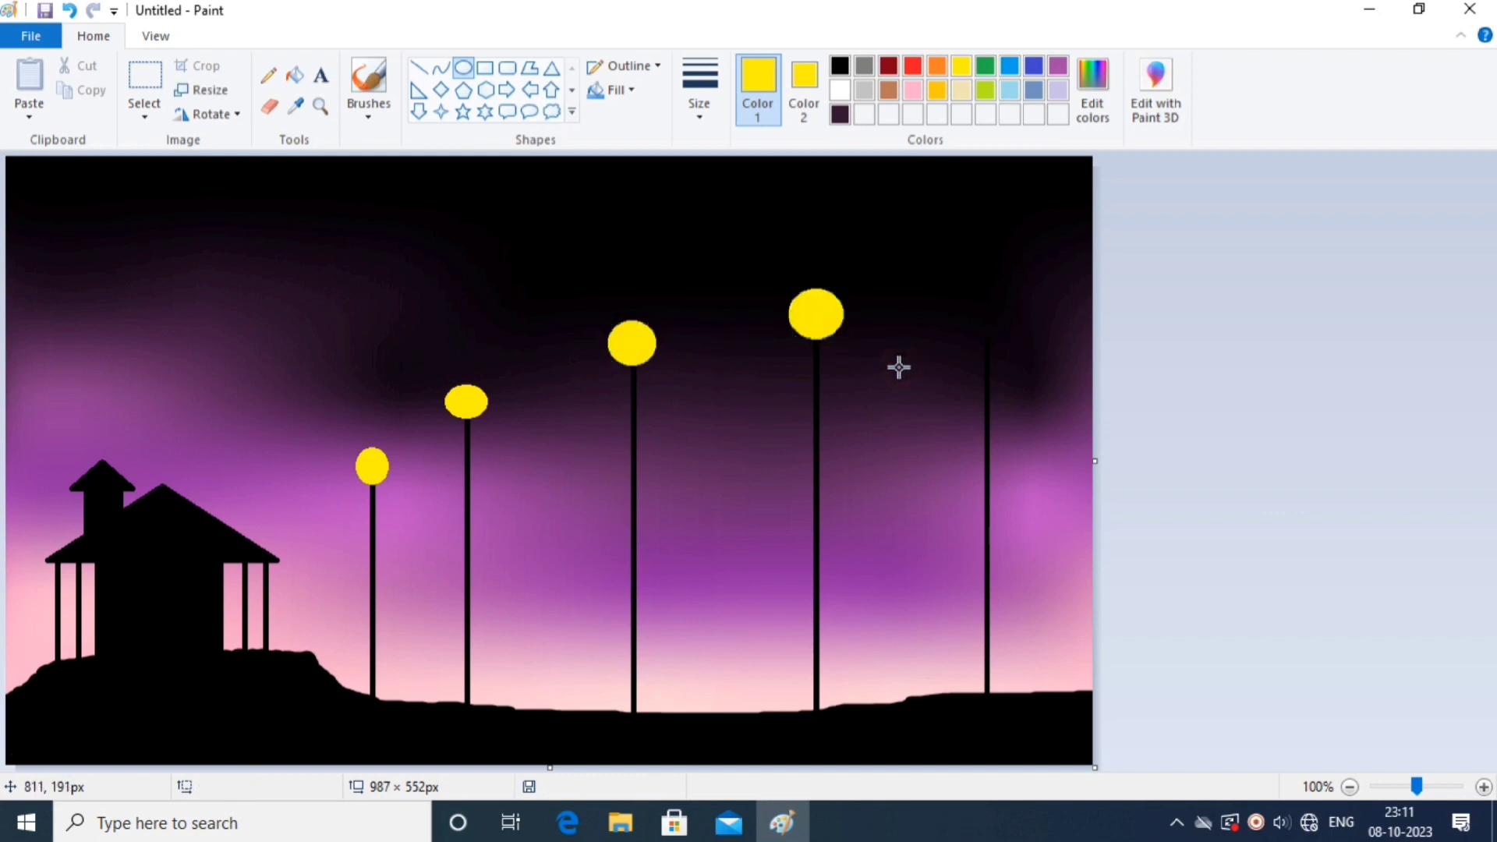
drag(961, 295, 1011, 339)
click(953, 260)
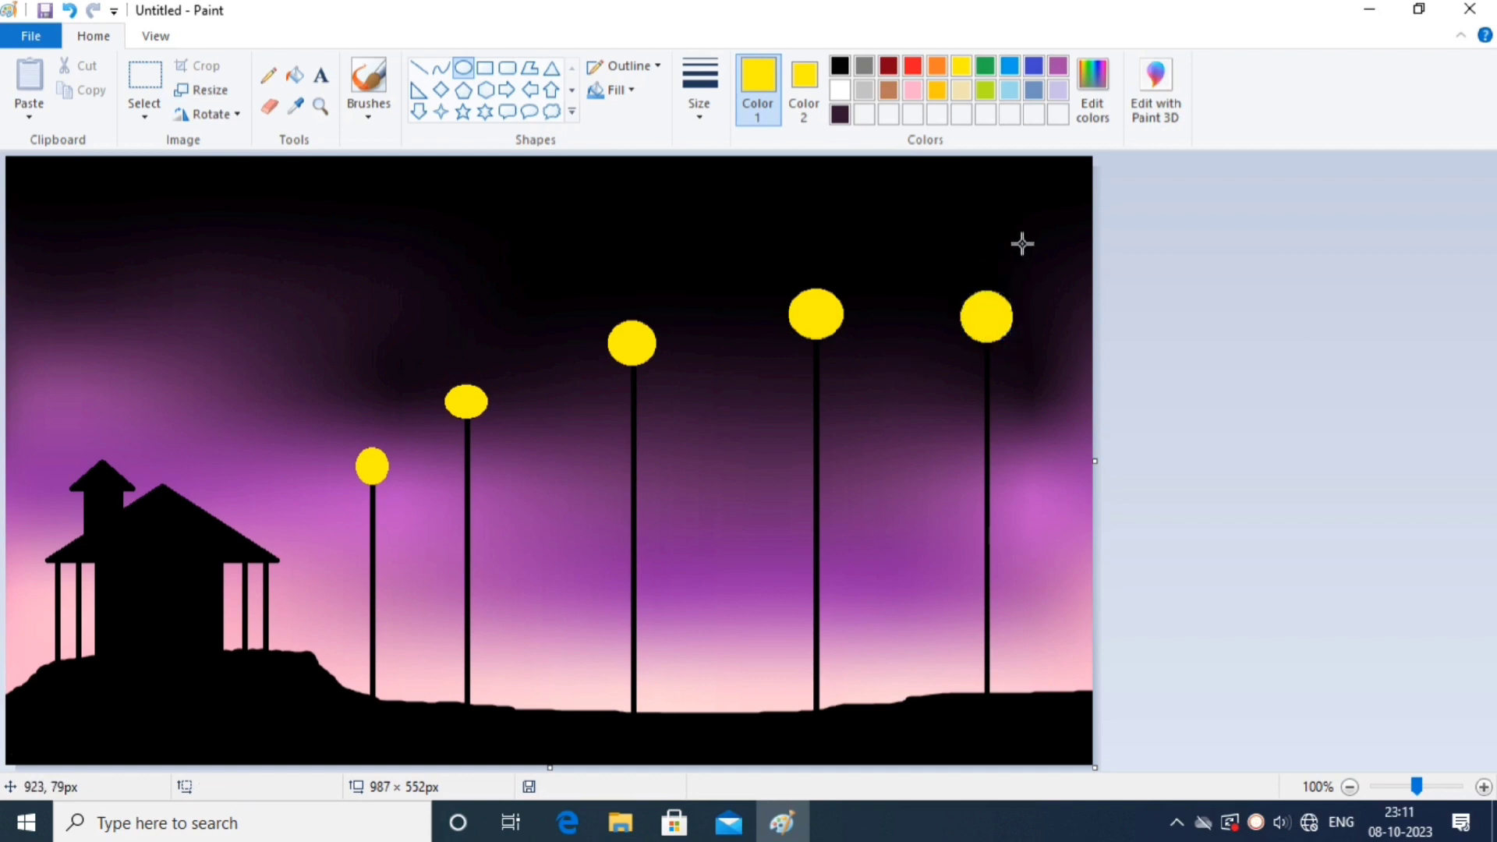
Set both colours to black and draw small filled ellipses as lamp bases under the two lamps nearest the house.
click(840, 65)
click(804, 86)
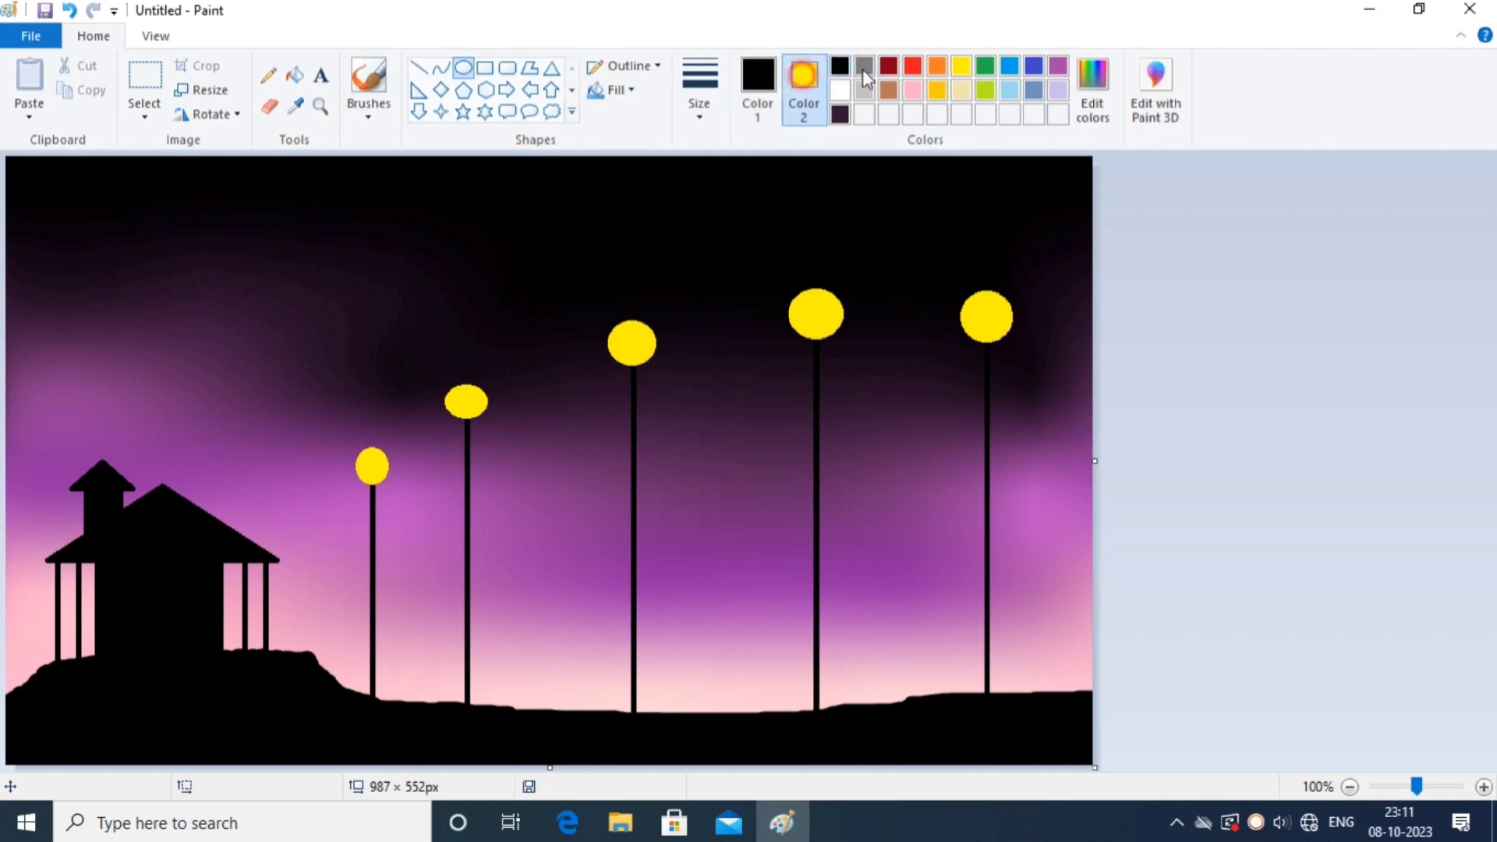
click(840, 65)
drag(462, 413, 471, 420)
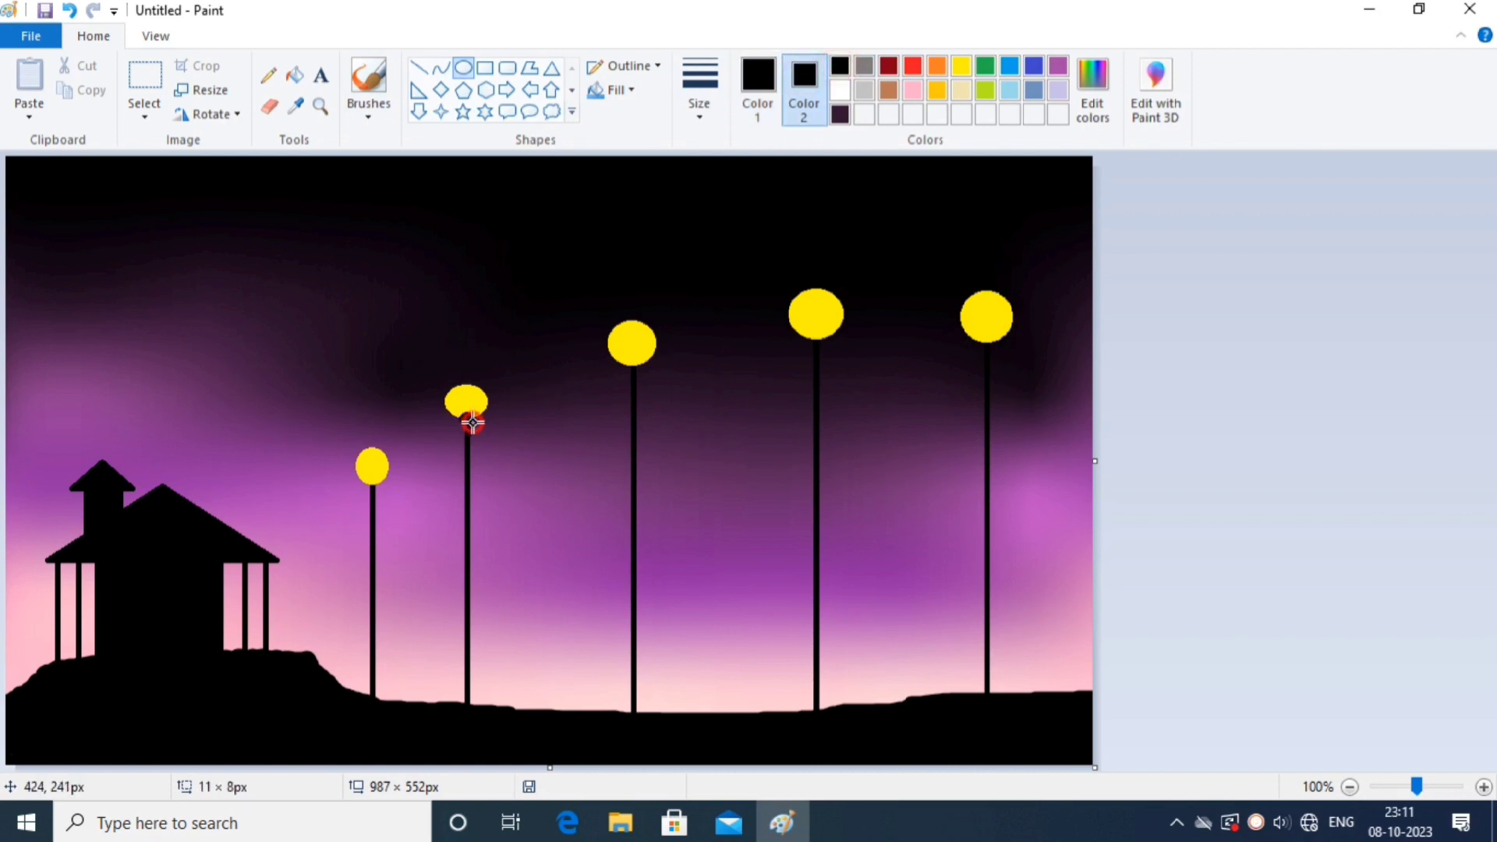
drag(371, 485, 381, 489)
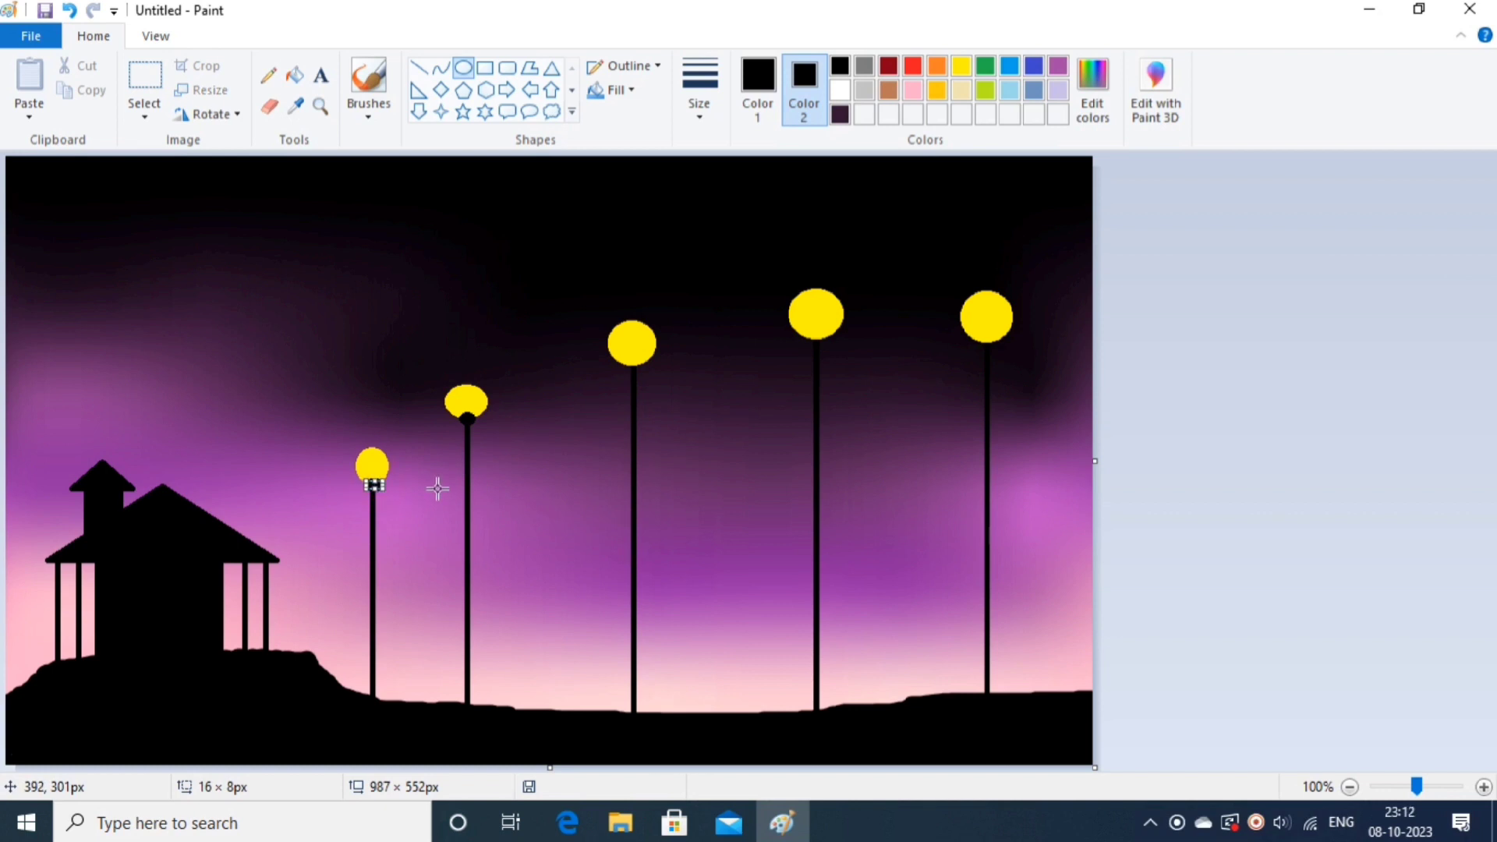
click(438, 488)
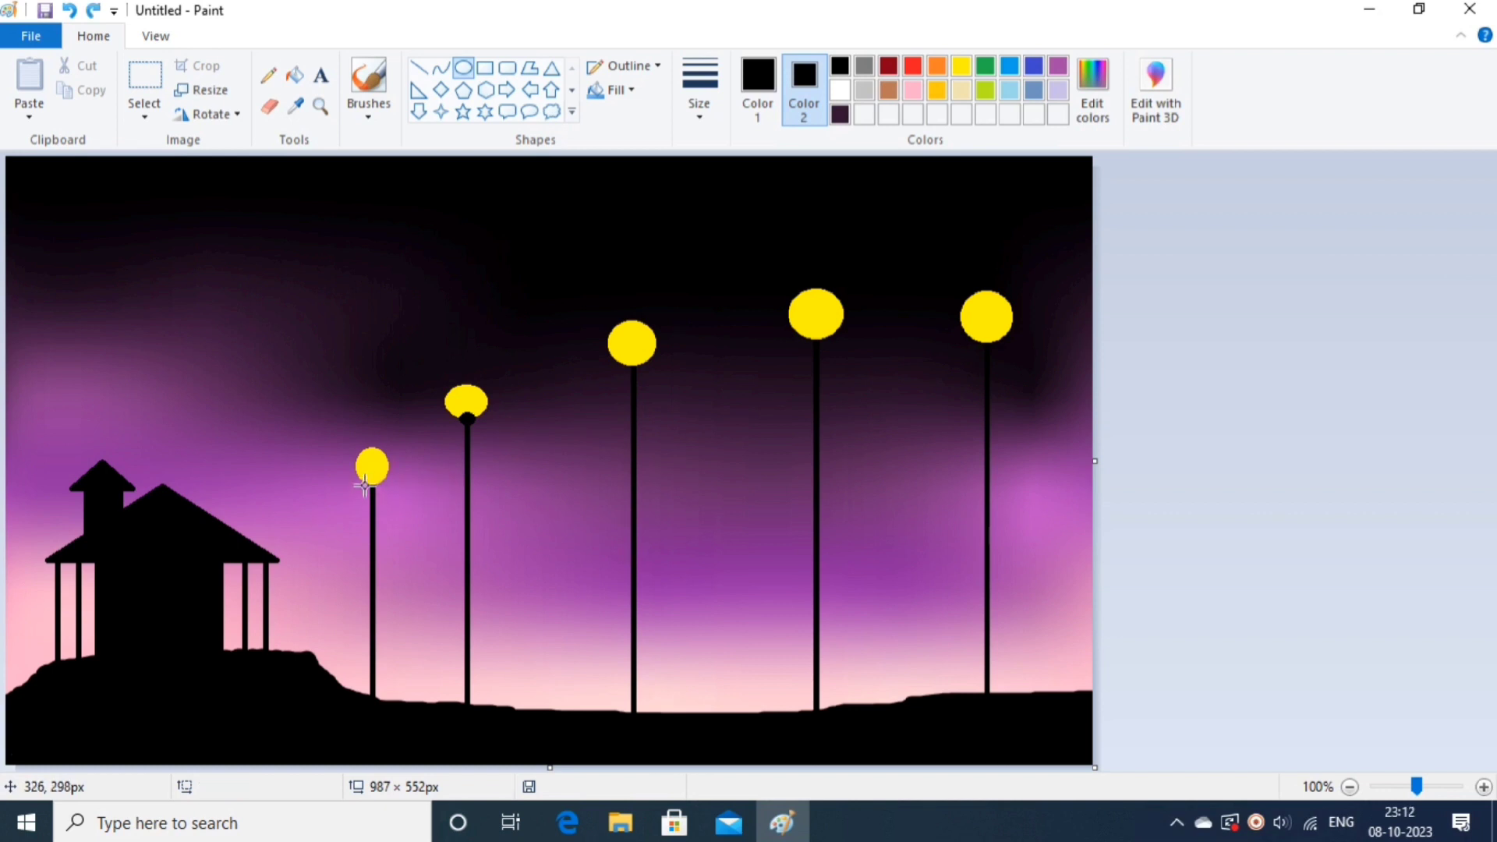
drag(364, 484, 378, 489)
click(419, 503)
Draw small black-filled ellipses as lamp bases under the remaining three lamps, the first about 16 × 10 px.
drag(625, 360, 638, 367)
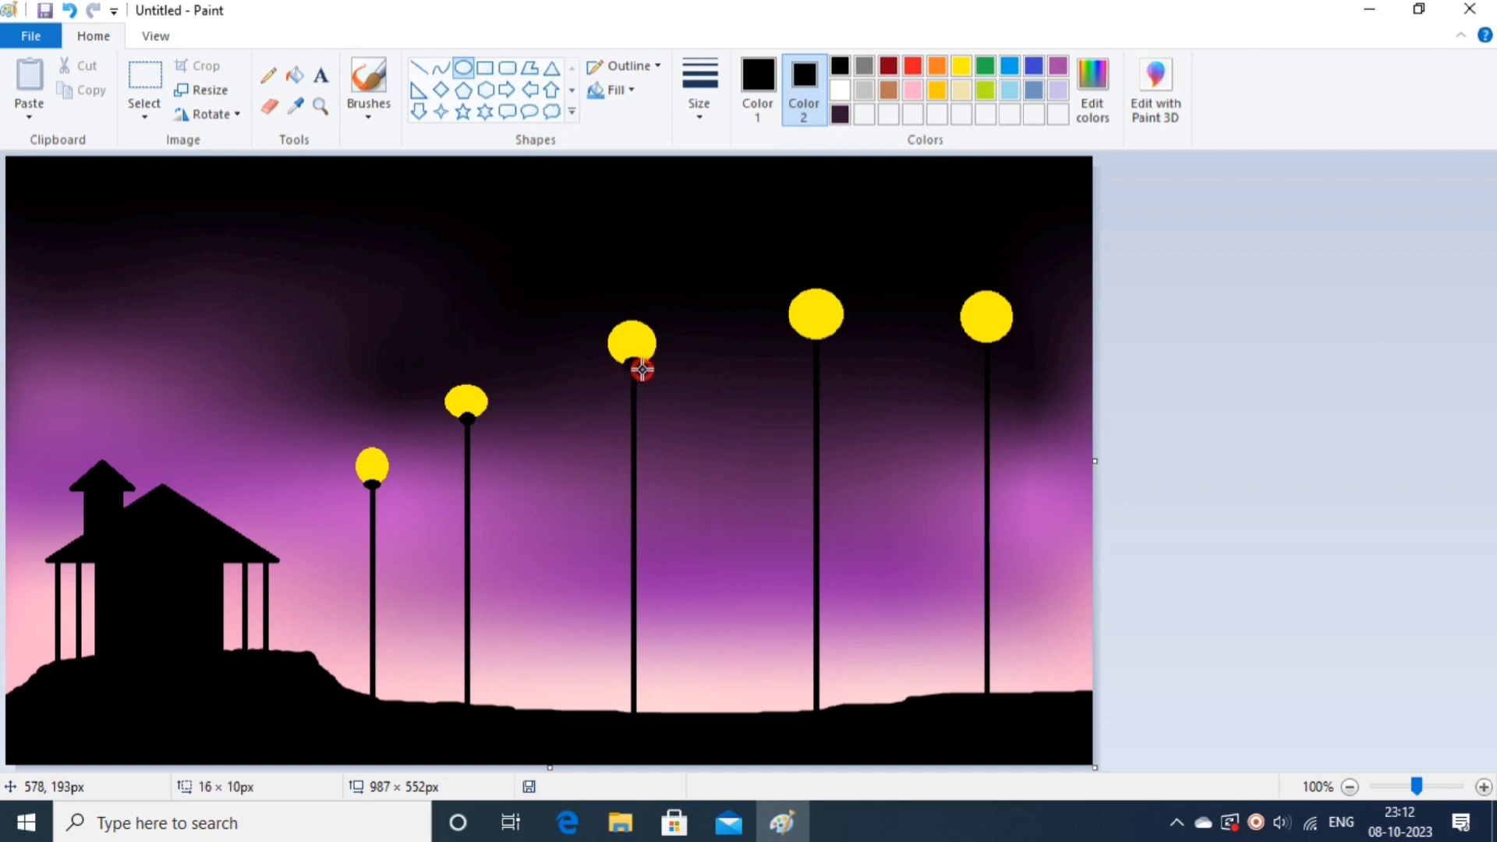
click(705, 382)
drag(807, 335, 827, 344)
click(870, 360)
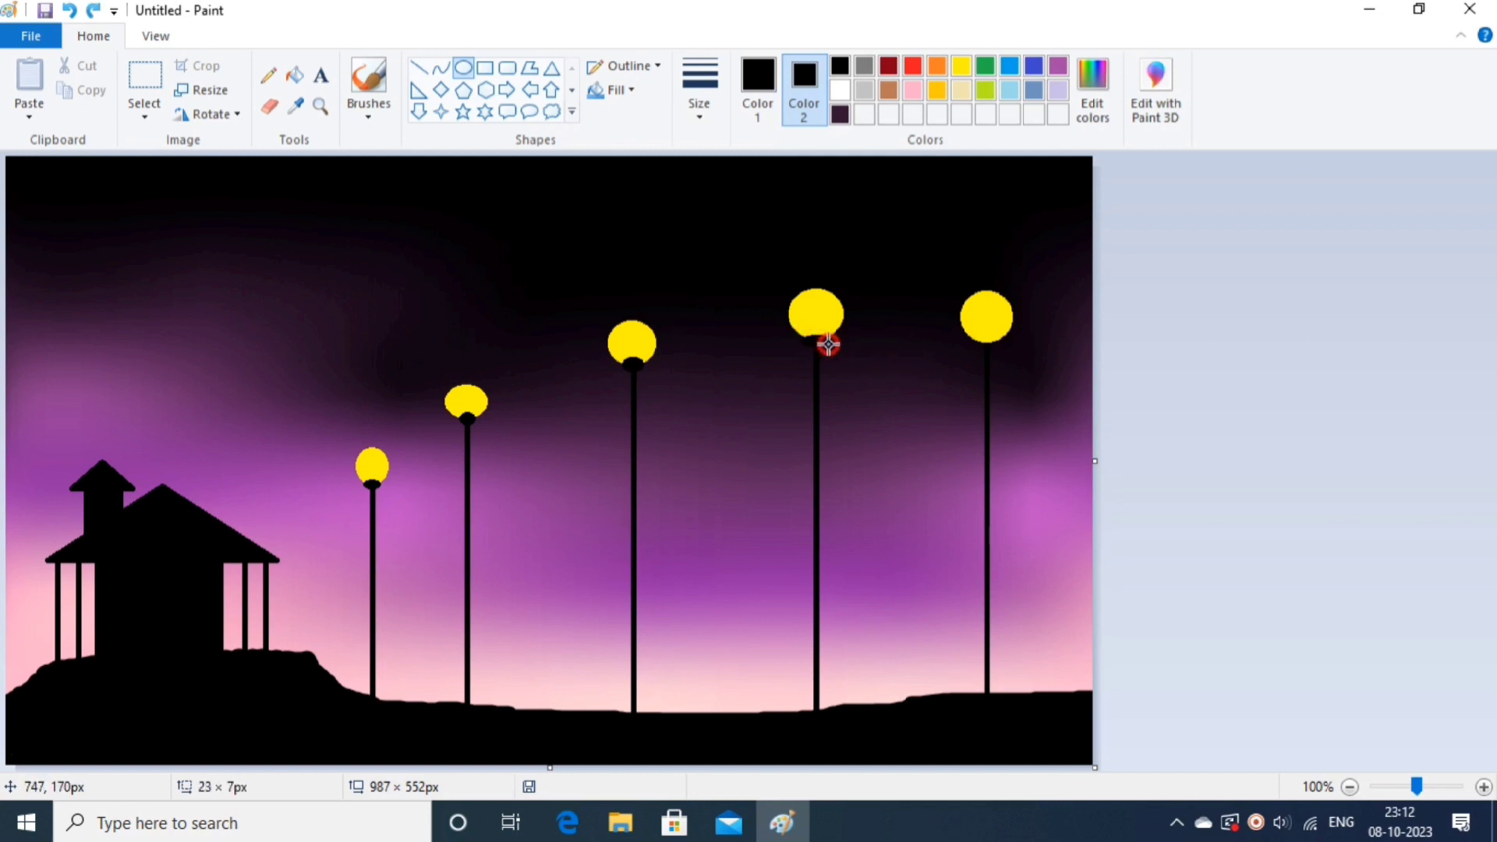
click(873, 361)
mouse_move(968, 338)
mouse_down()
mouse_move(1006, 347)
mouse_move(962, 332)
mouse_up()
click(913, 413)
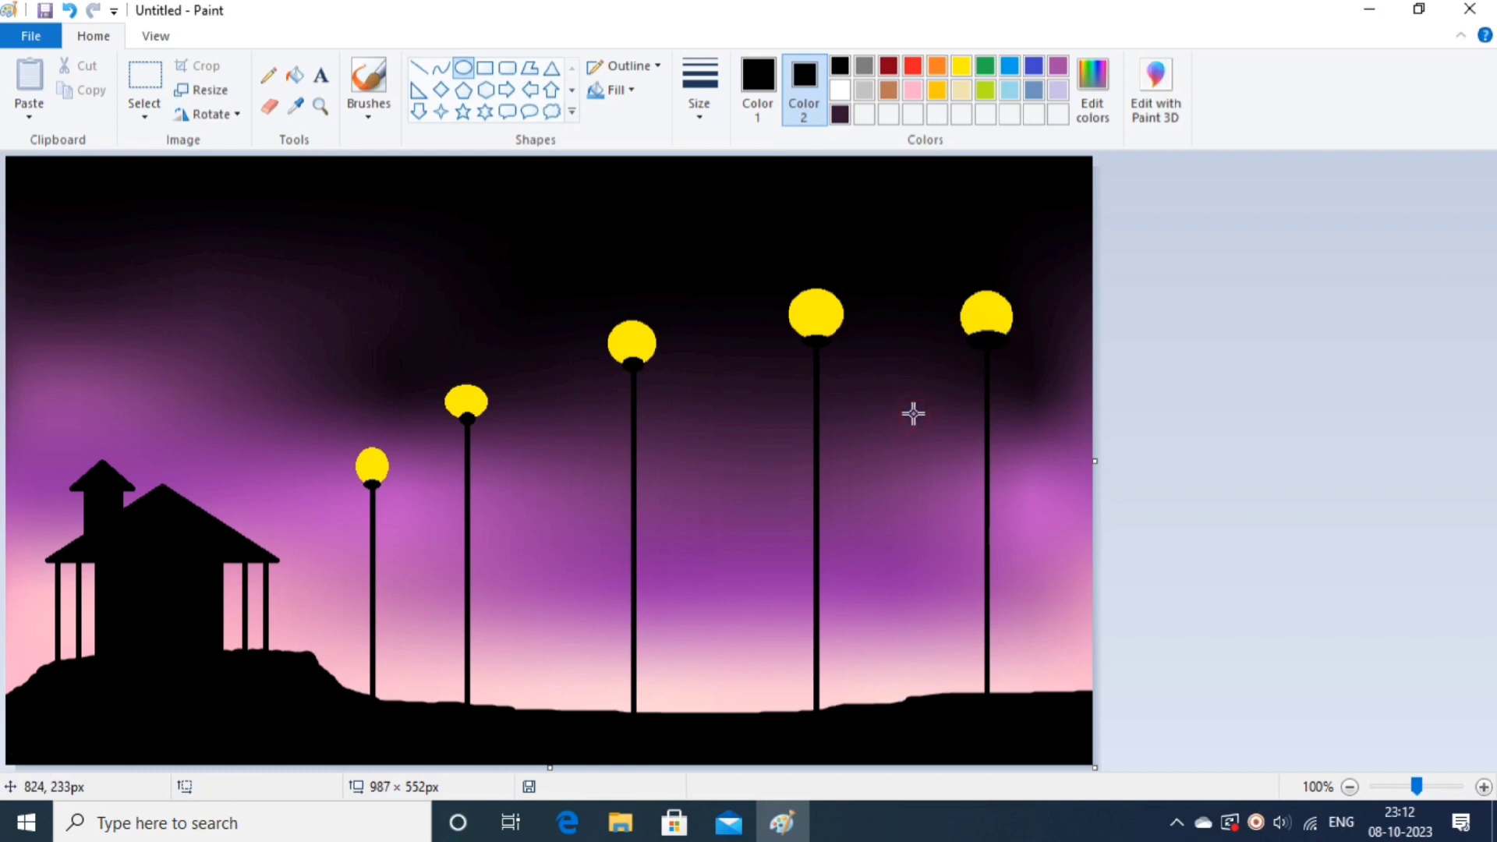
Draw narrow black-filled rectangles over the upper poles of the two lamps nearest the house, just below their lamp bases.
click(485, 68)
drag(364, 509, 379, 553)
click(419, 544)
drag(460, 448, 477, 508)
click(563, 501)
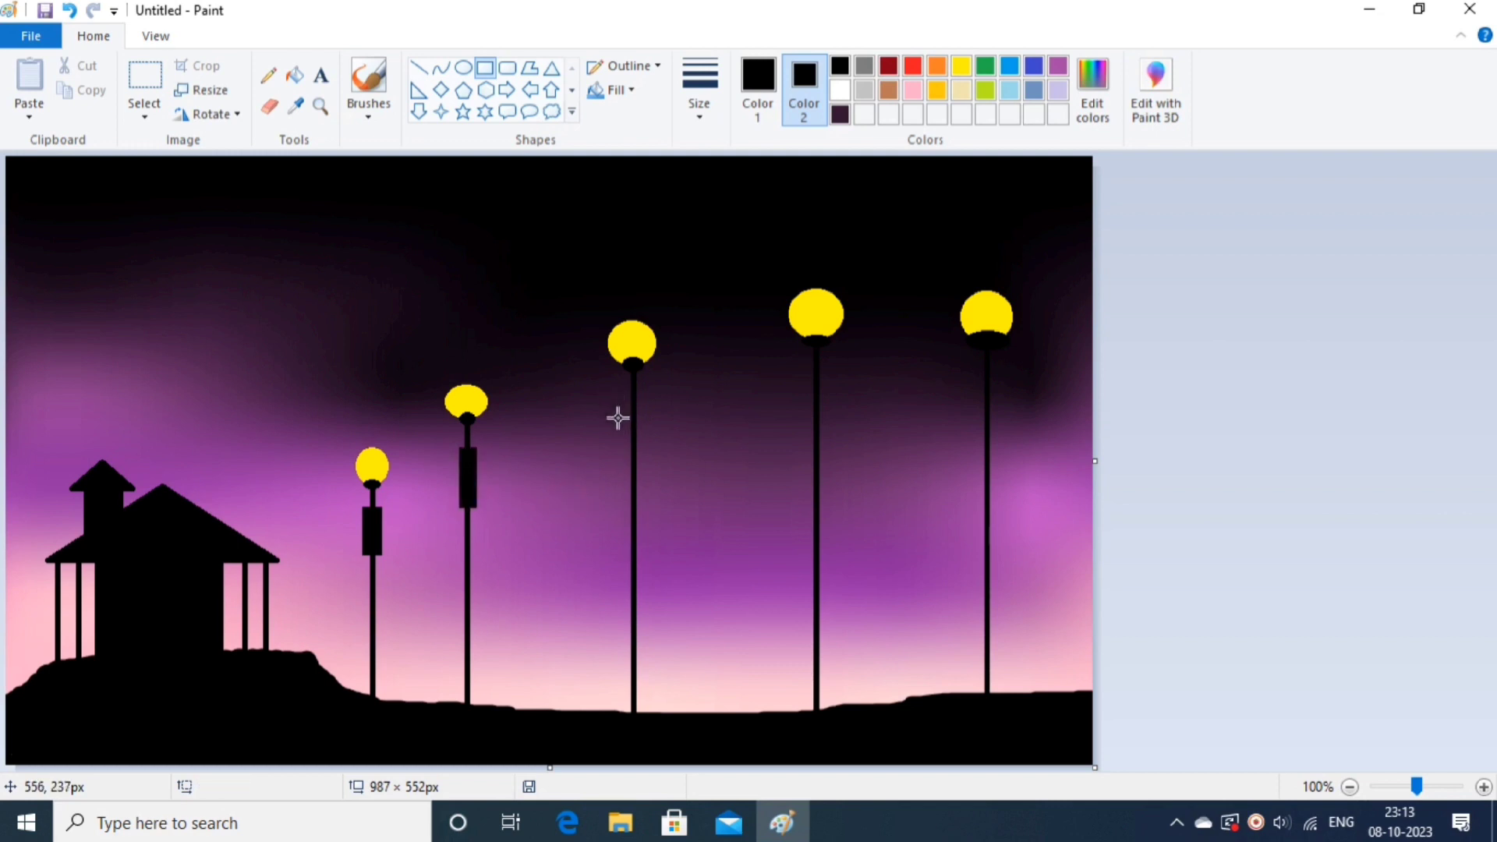
Draw larger black-filled rectangles over the upper poles of the remaining three street lamps, below their lamp bases.
drag(623, 412, 636, 488)
drag(806, 381, 829, 481)
click(981, 391)
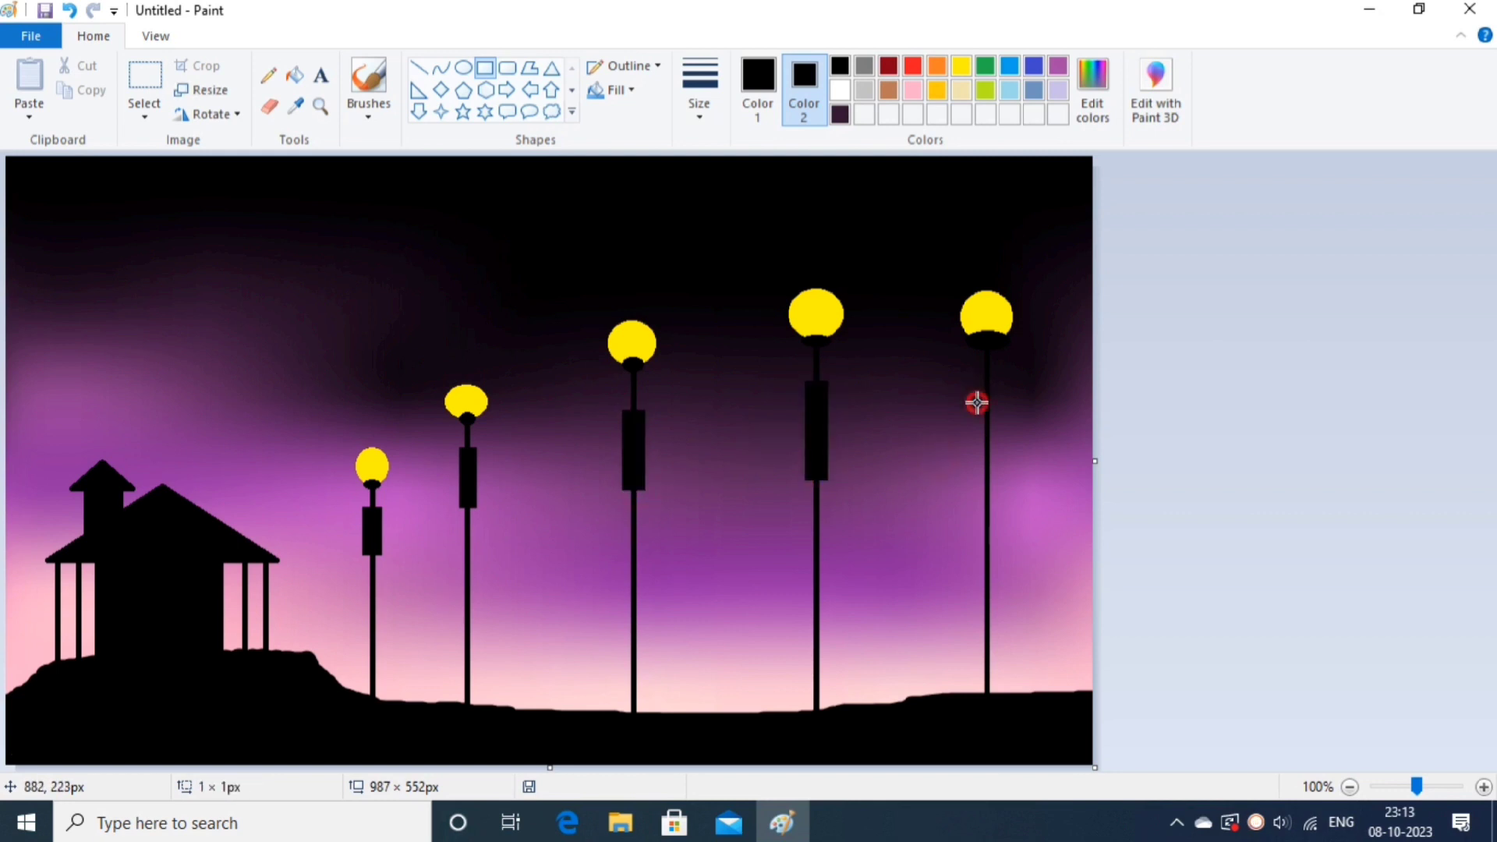
drag(977, 402, 998, 481)
click(937, 522)
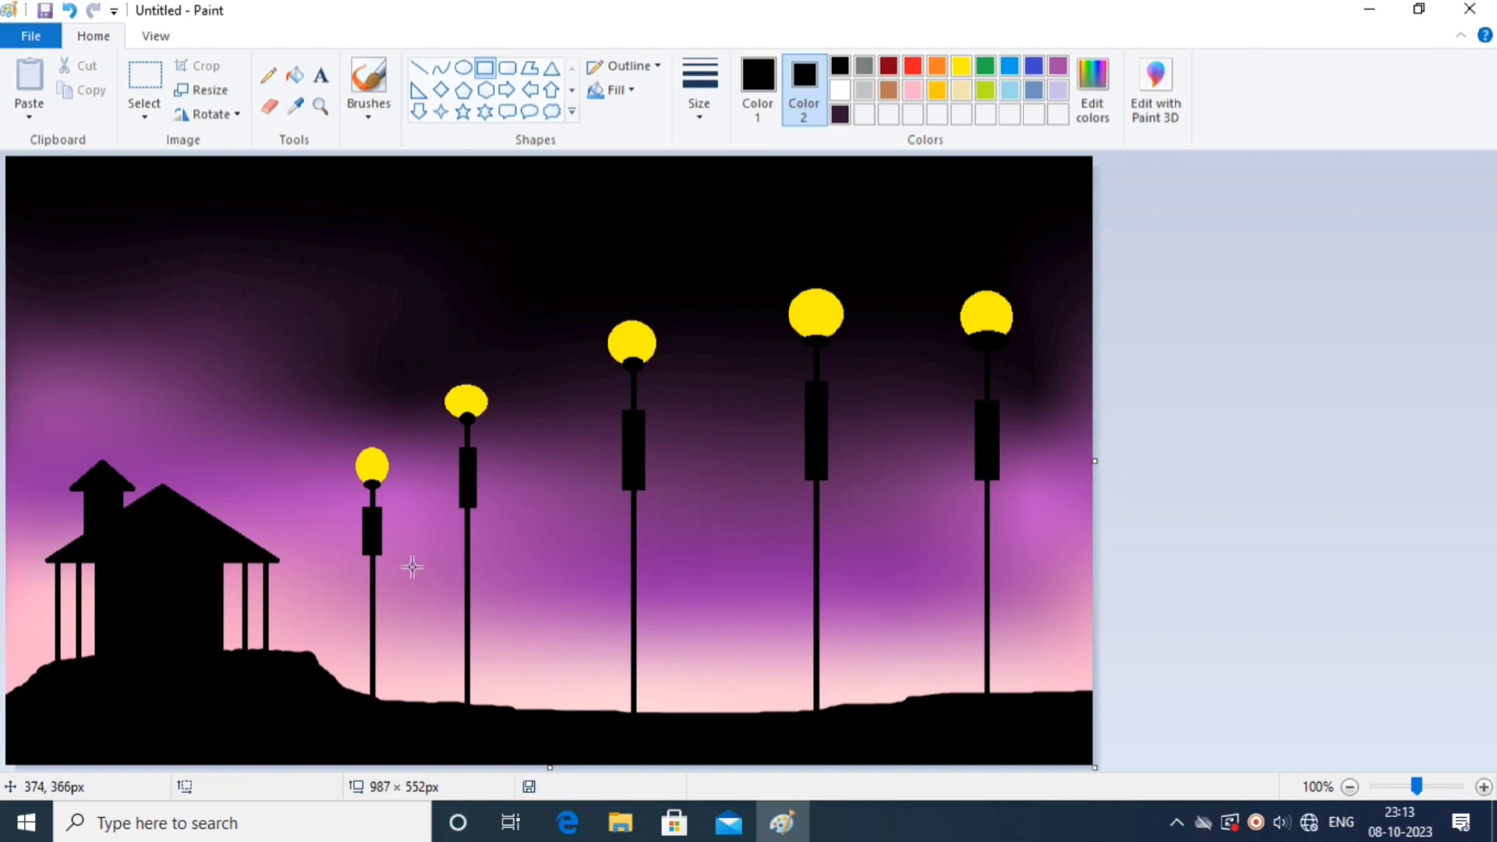
Draw black-filled rectangular foundation blocks where each of the five lamp poles meets the ground.
mouse_move(358, 672)
mouse_down()
mouse_move(384, 709)
mouse_move(481, 718)
mouse_move(485, 706)
mouse_up()
click(418, 688)
click(569, 693)
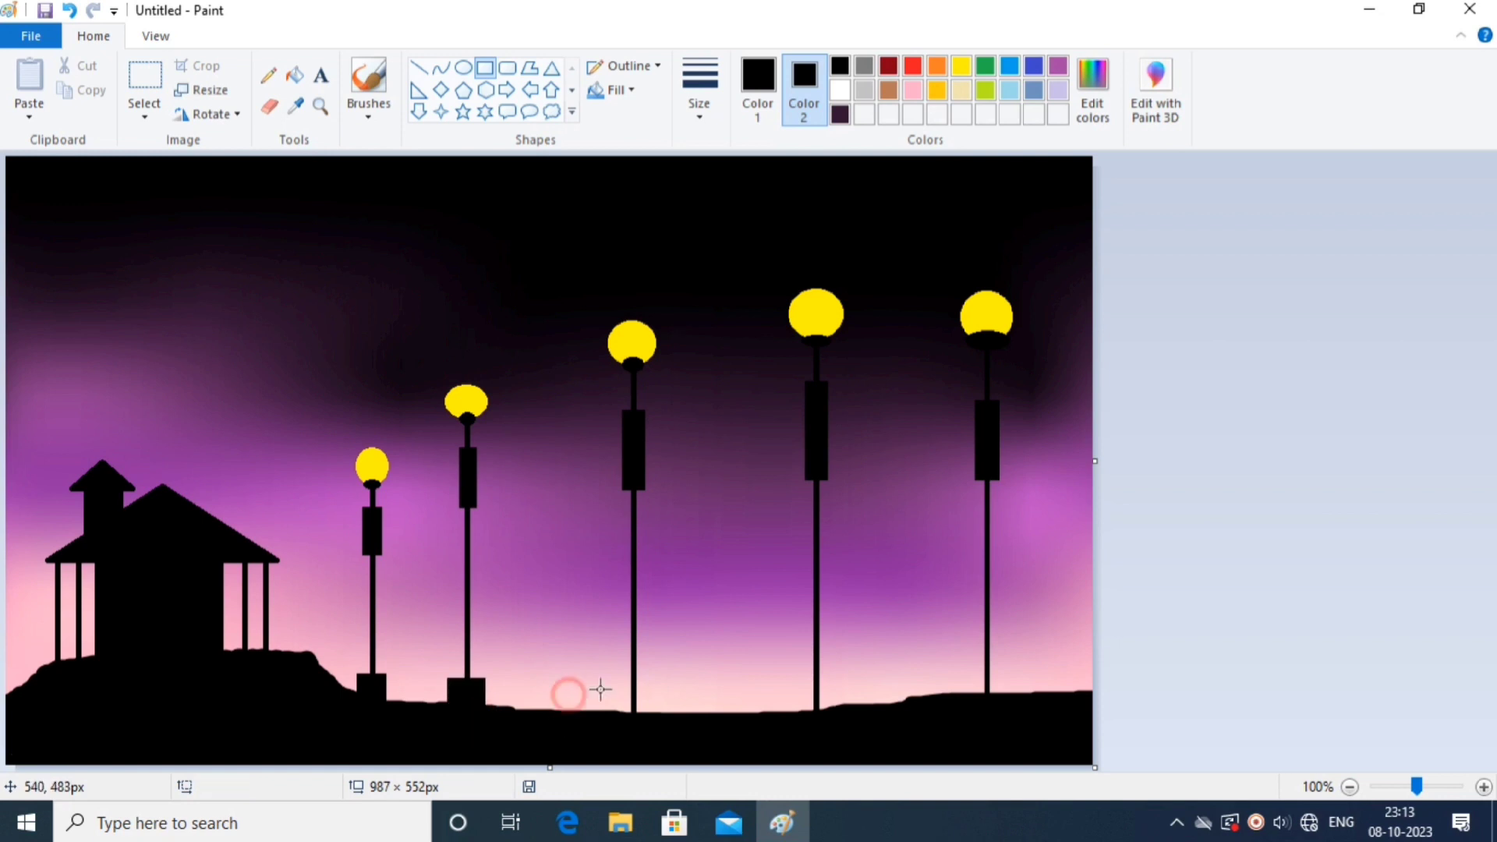
drag(609, 685, 652, 715)
click(728, 695)
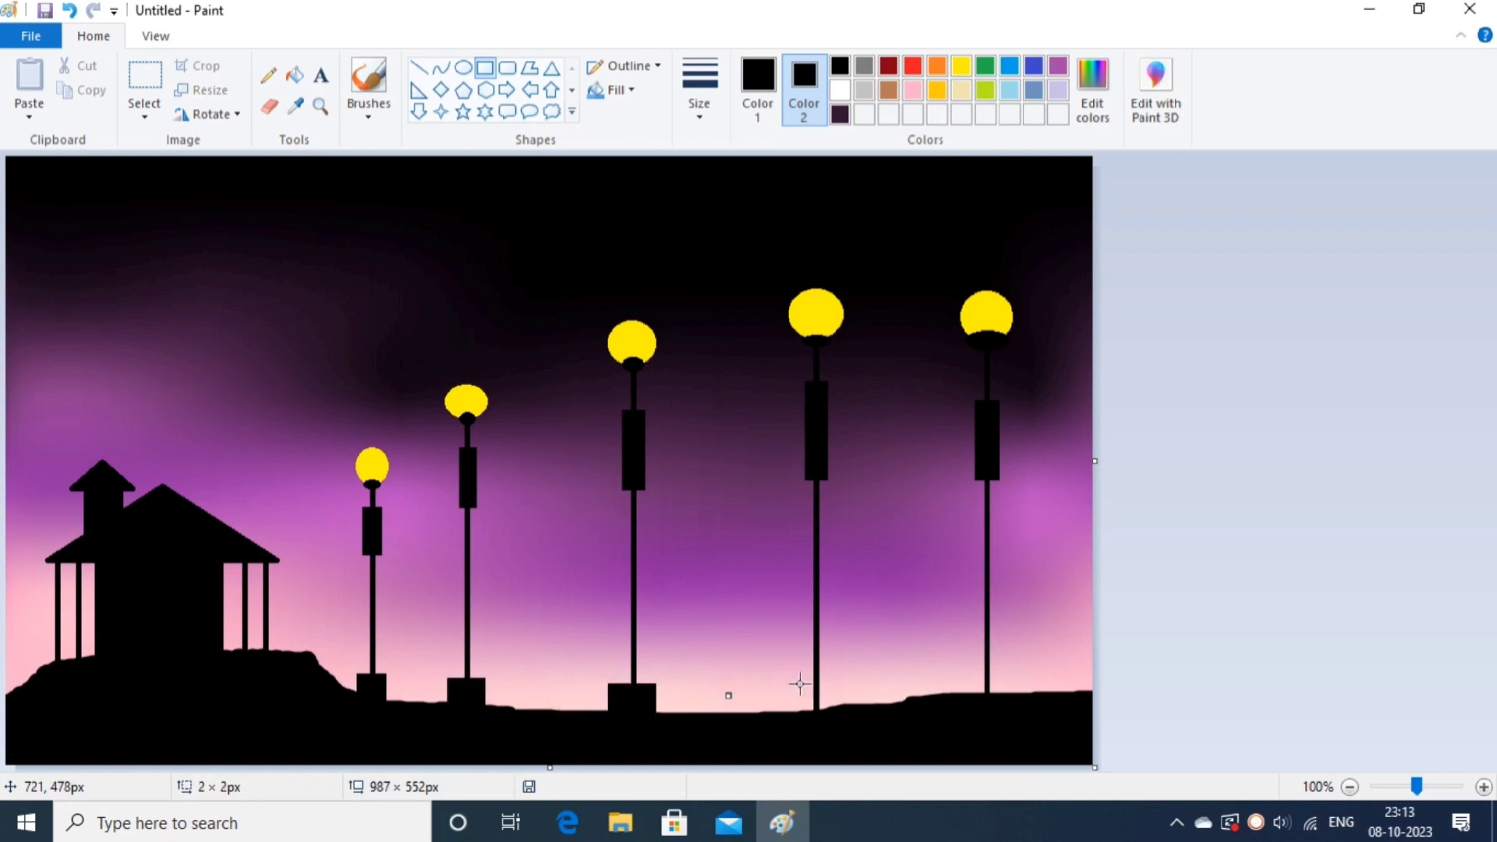
drag(797, 682, 832, 715)
click(909, 692)
drag(967, 664, 1003, 711)
click(904, 663)
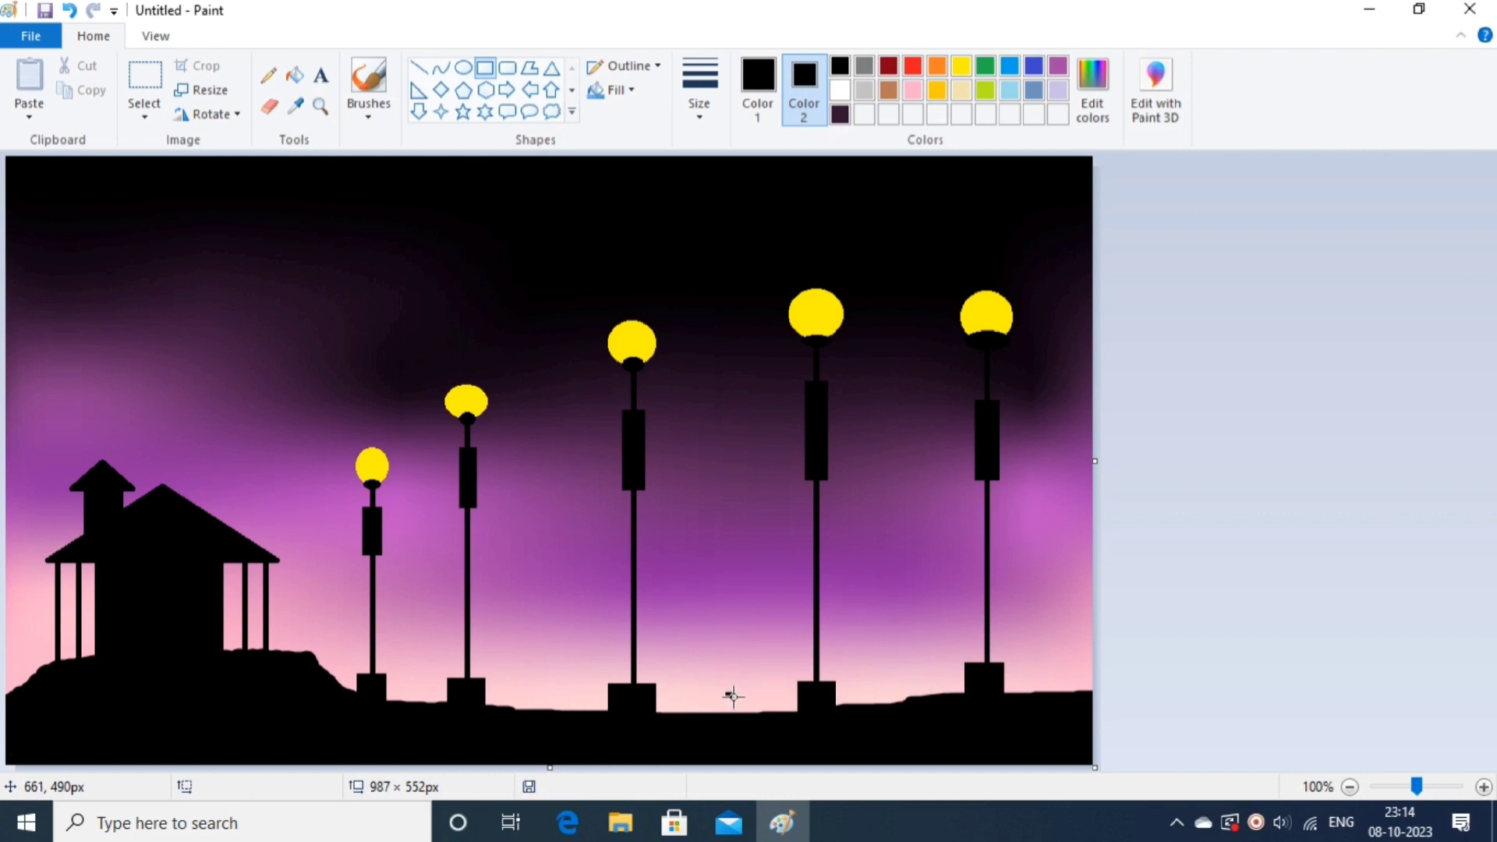
click(840, 90)
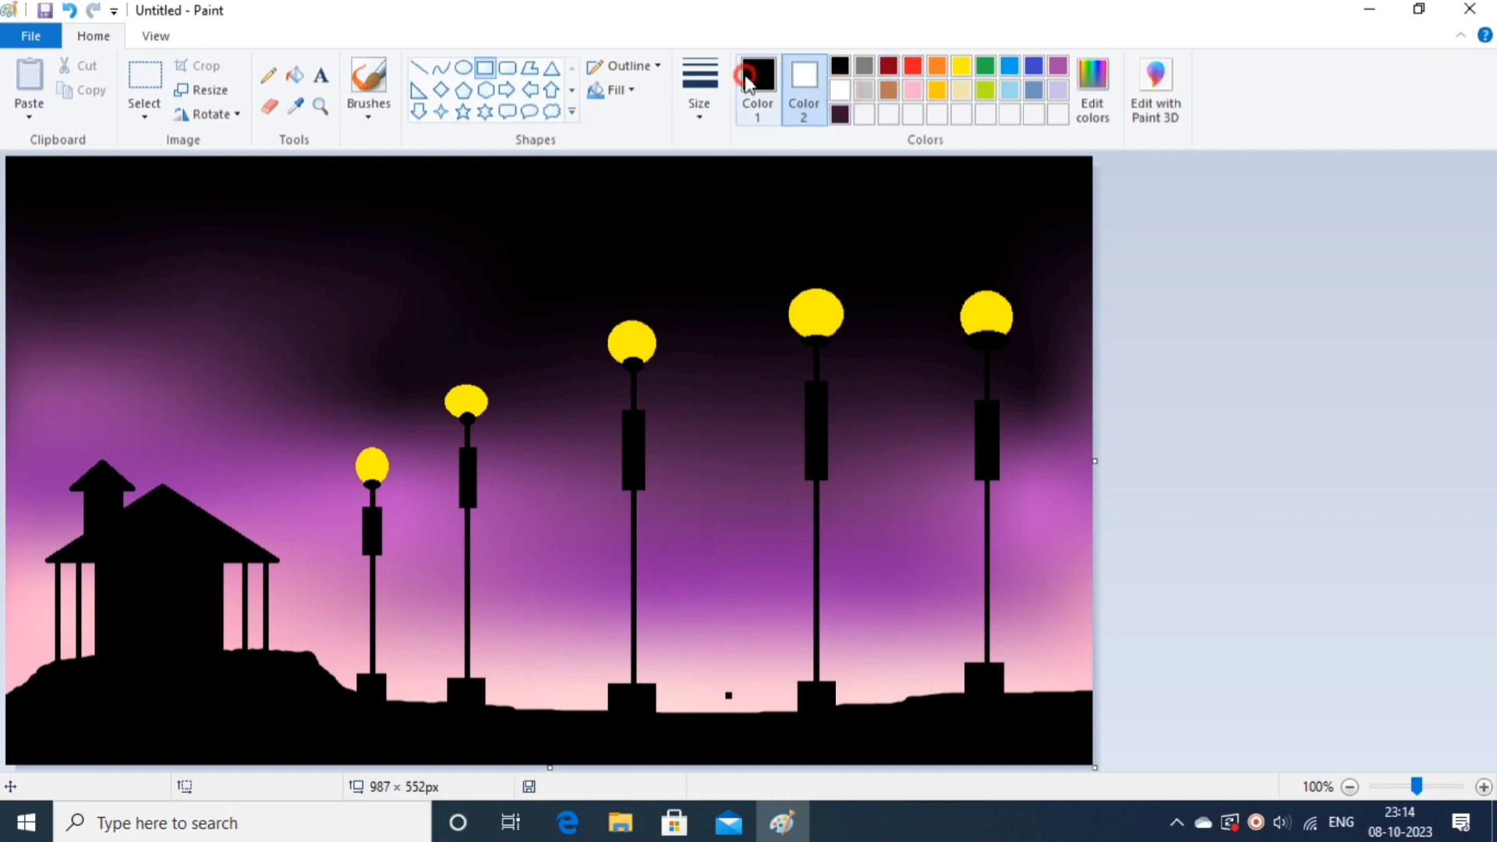
click(758, 82)
click(839, 115)
click(839, 66)
click(804, 86)
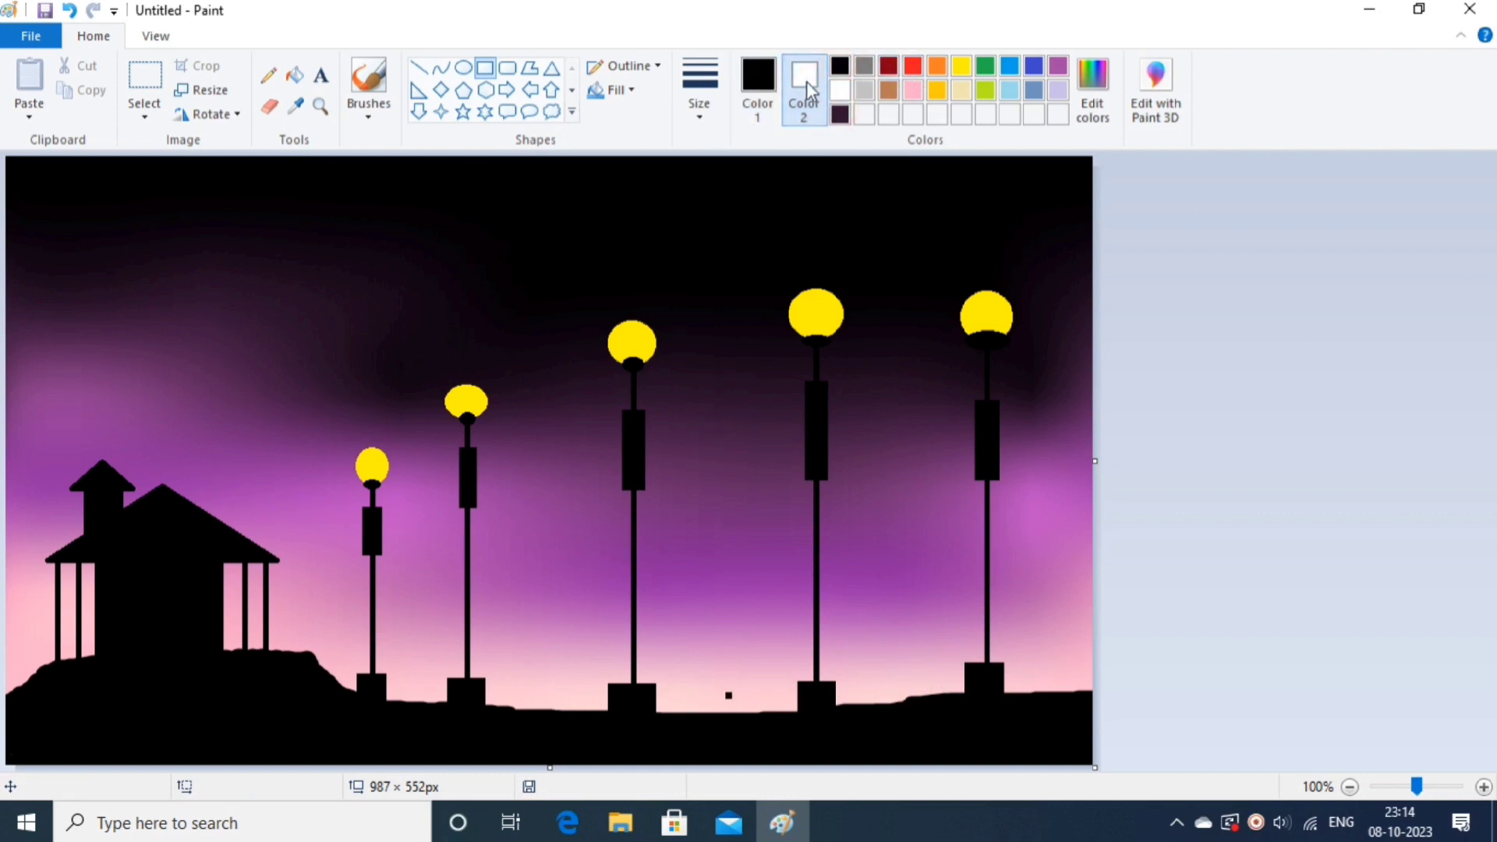
click(840, 65)
click(758, 82)
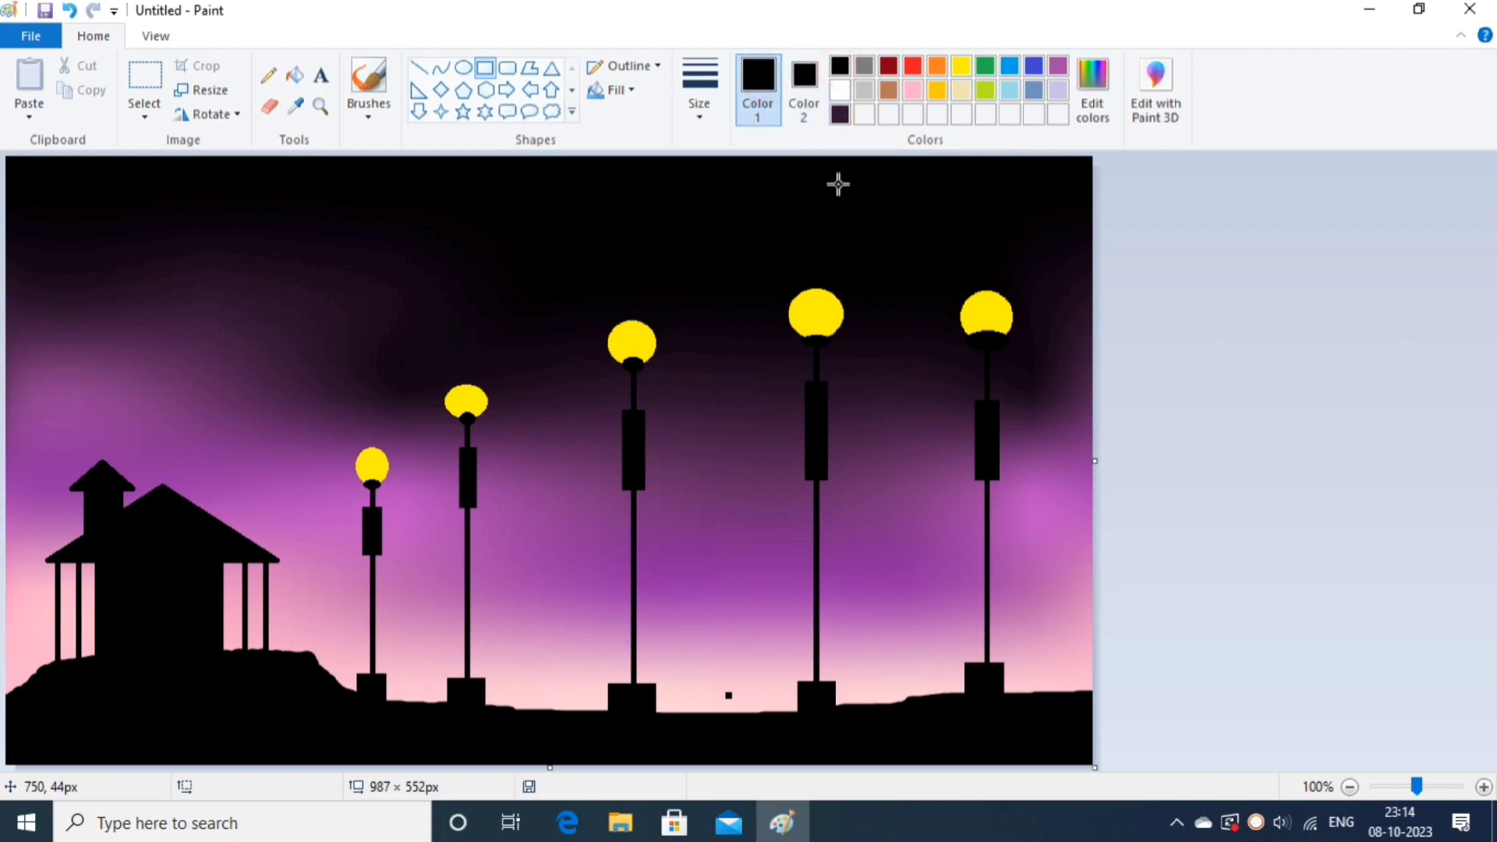
Try a small white-filled rectangle just above the third lamp's foundation block, and undo it.
click(839, 90)
click(804, 82)
click(840, 90)
drag(626, 670, 646, 679)
key(ctrl+z)
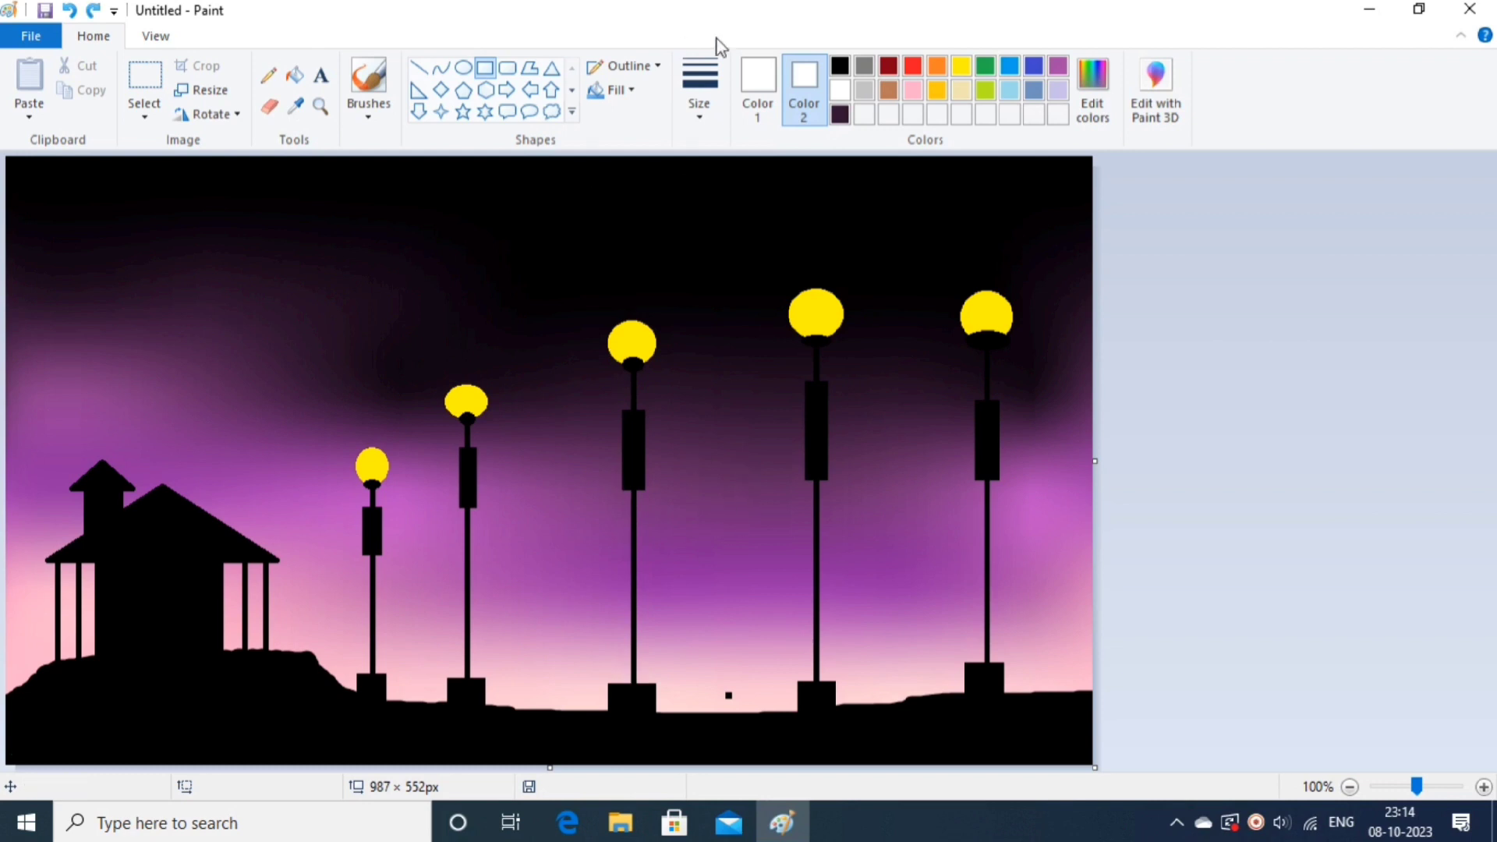
Set both colours to black and draw a small flat filled rectangle across each of the five poles, just above the foundation blocks.
click(839, 66)
click(757, 82)
click(840, 66)
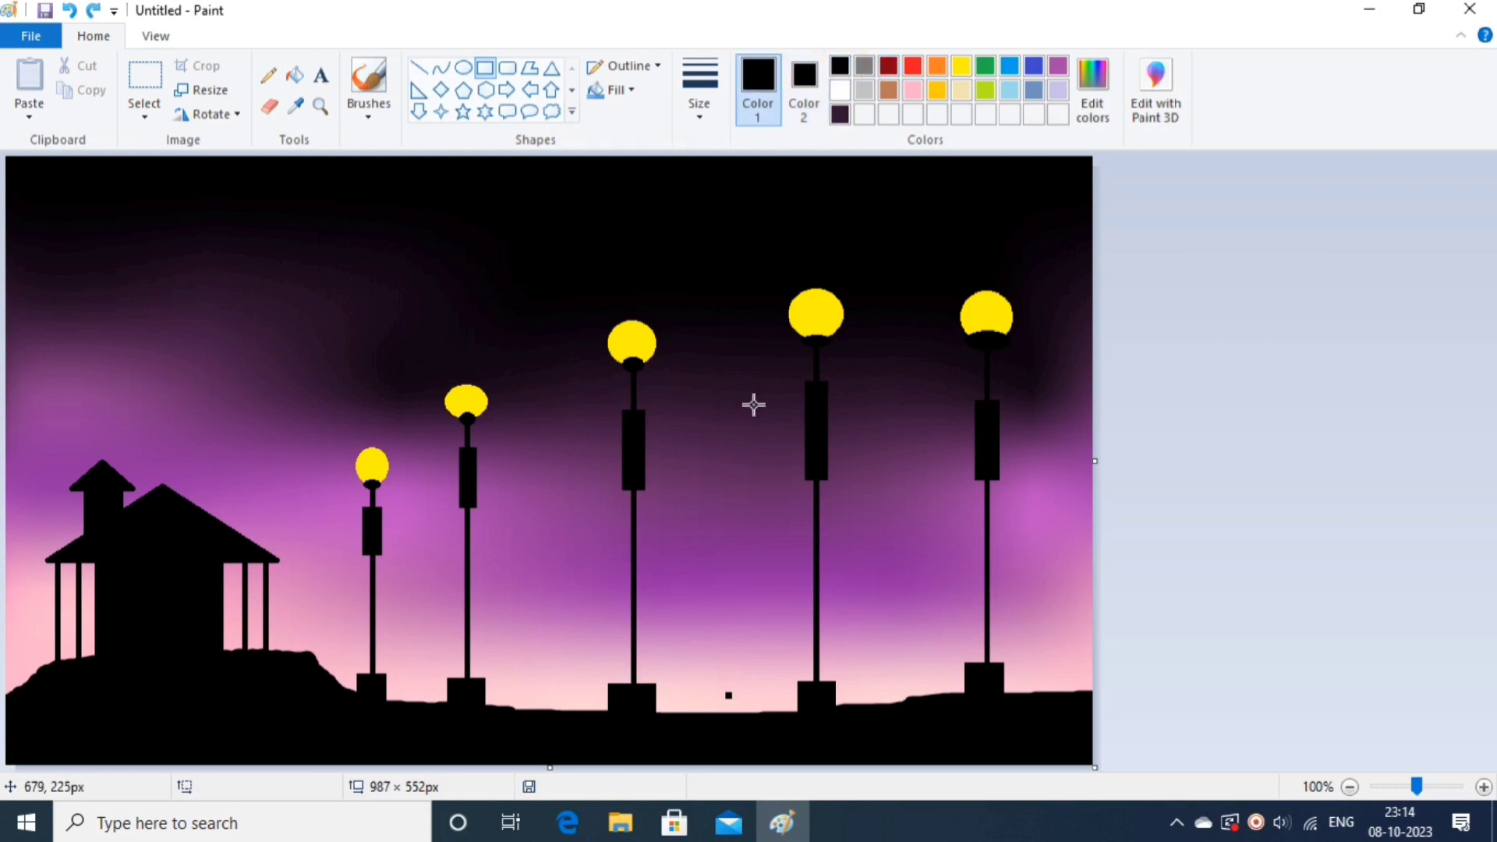
drag(366, 660, 474, 670)
click(622, 666)
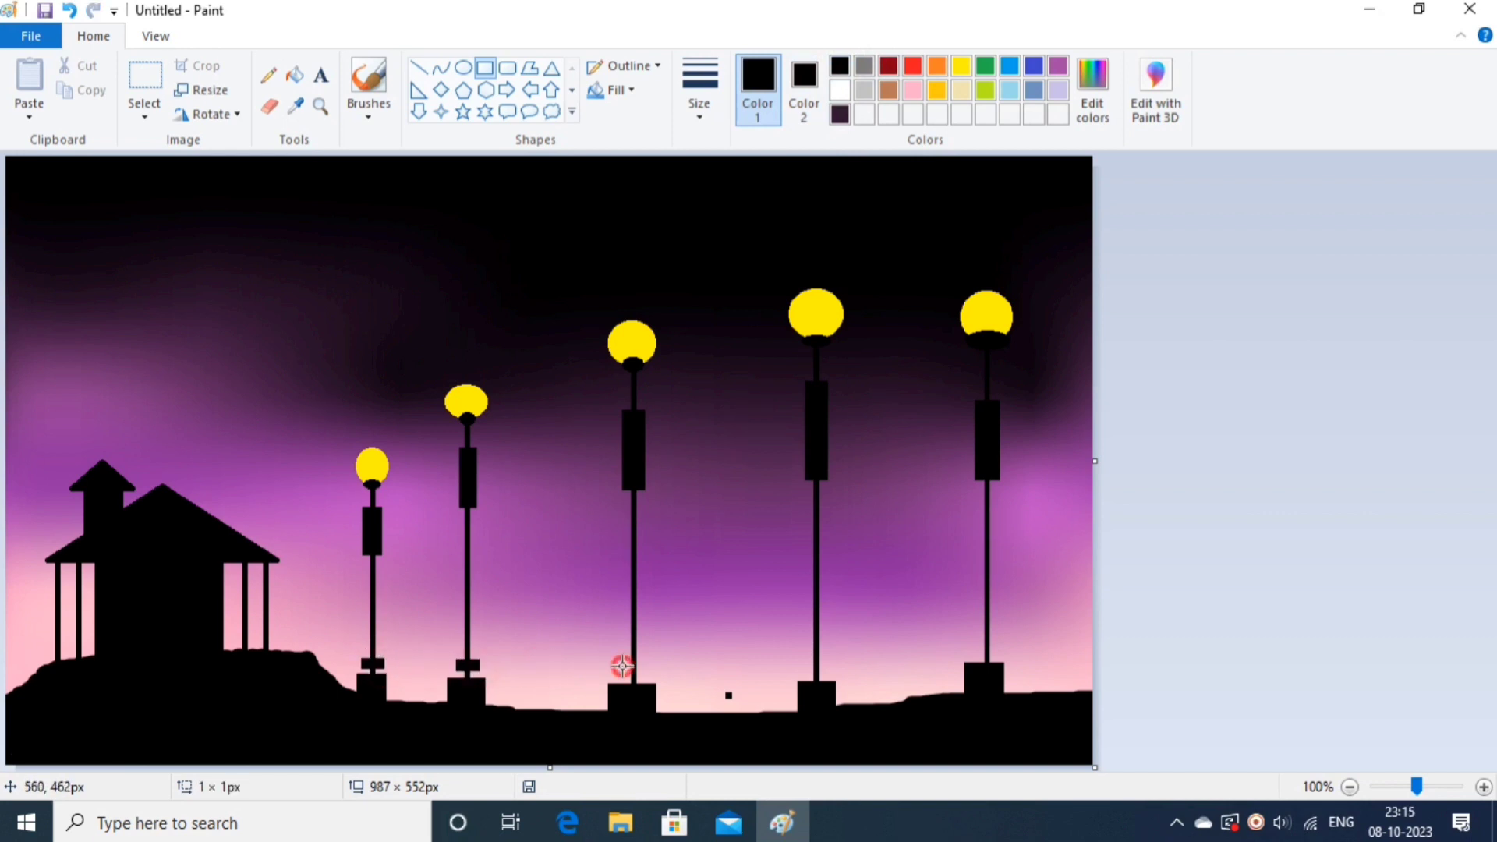
drag(622, 666, 649, 676)
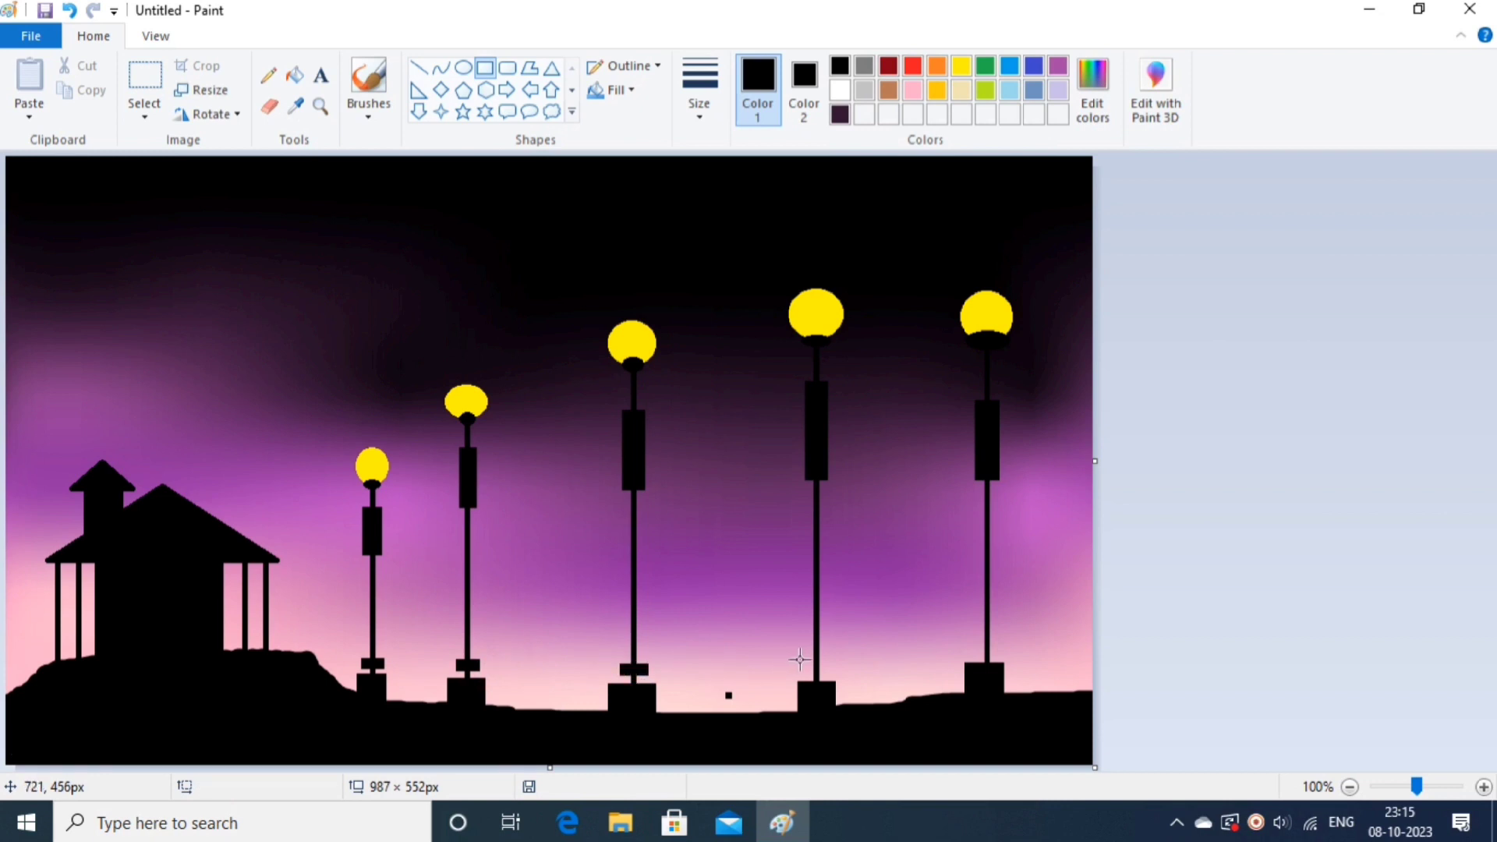
drag(800, 661, 829, 670)
drag(977, 639, 990, 649)
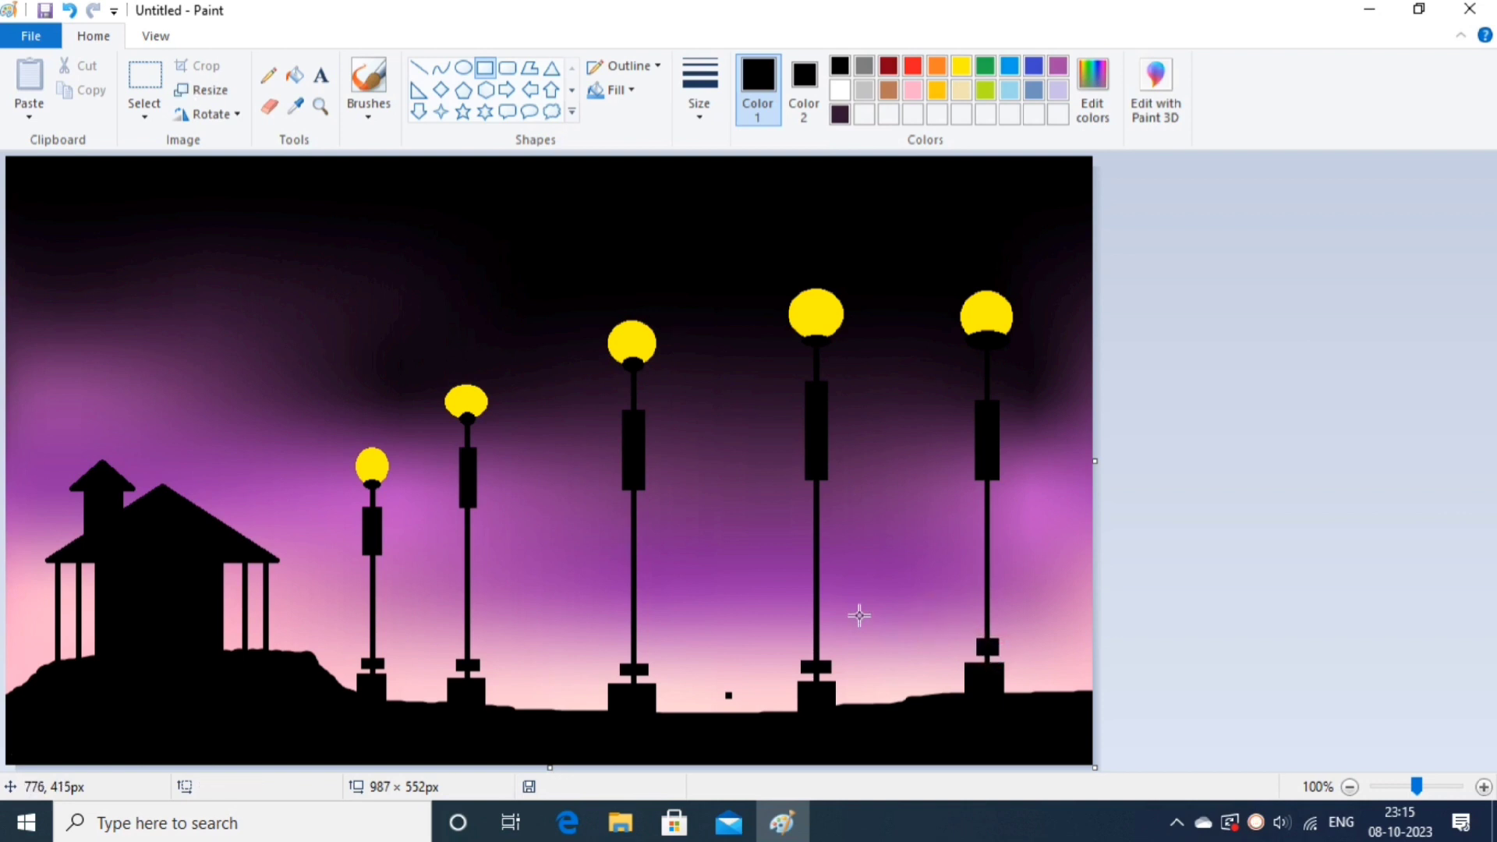
click(961, 66)
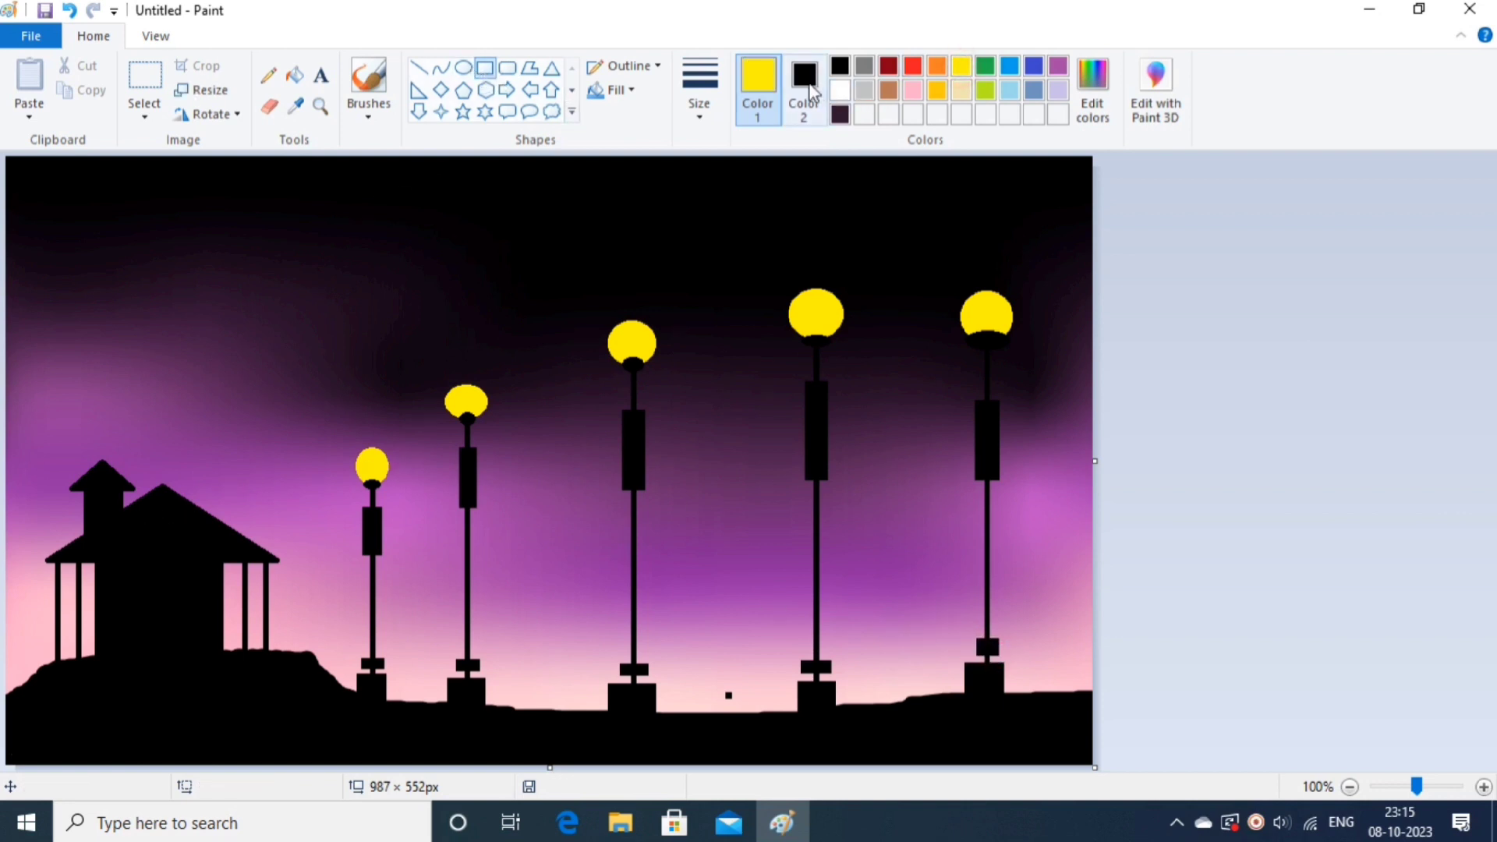
click(807, 86)
click(961, 67)
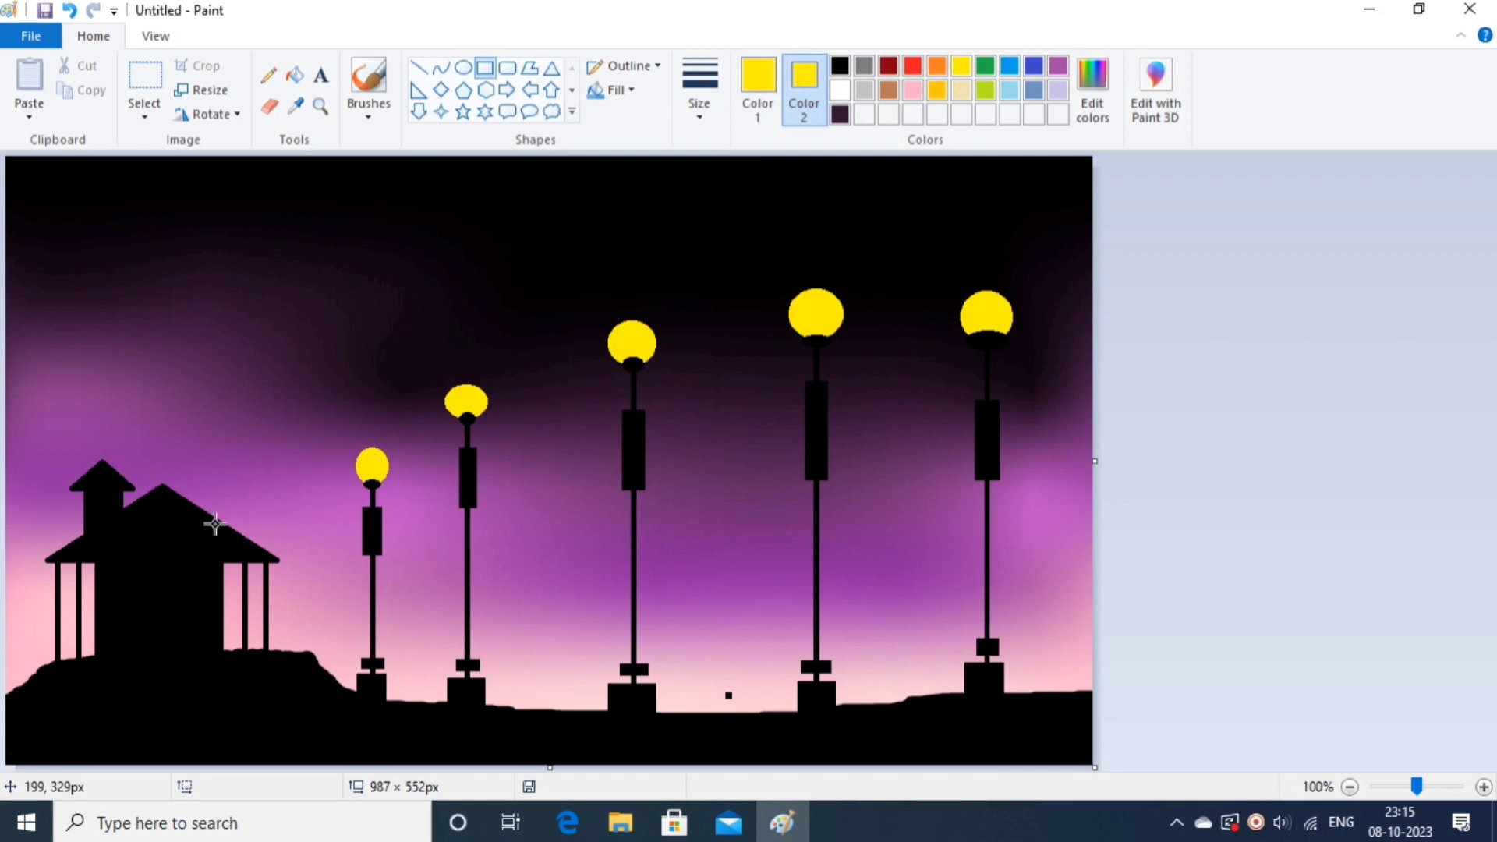
Set both colours to black and draw a thin filled rectangle as a beam across the house's columns, just below the eaves.
click(839, 67)
click(757, 85)
click(839, 67)
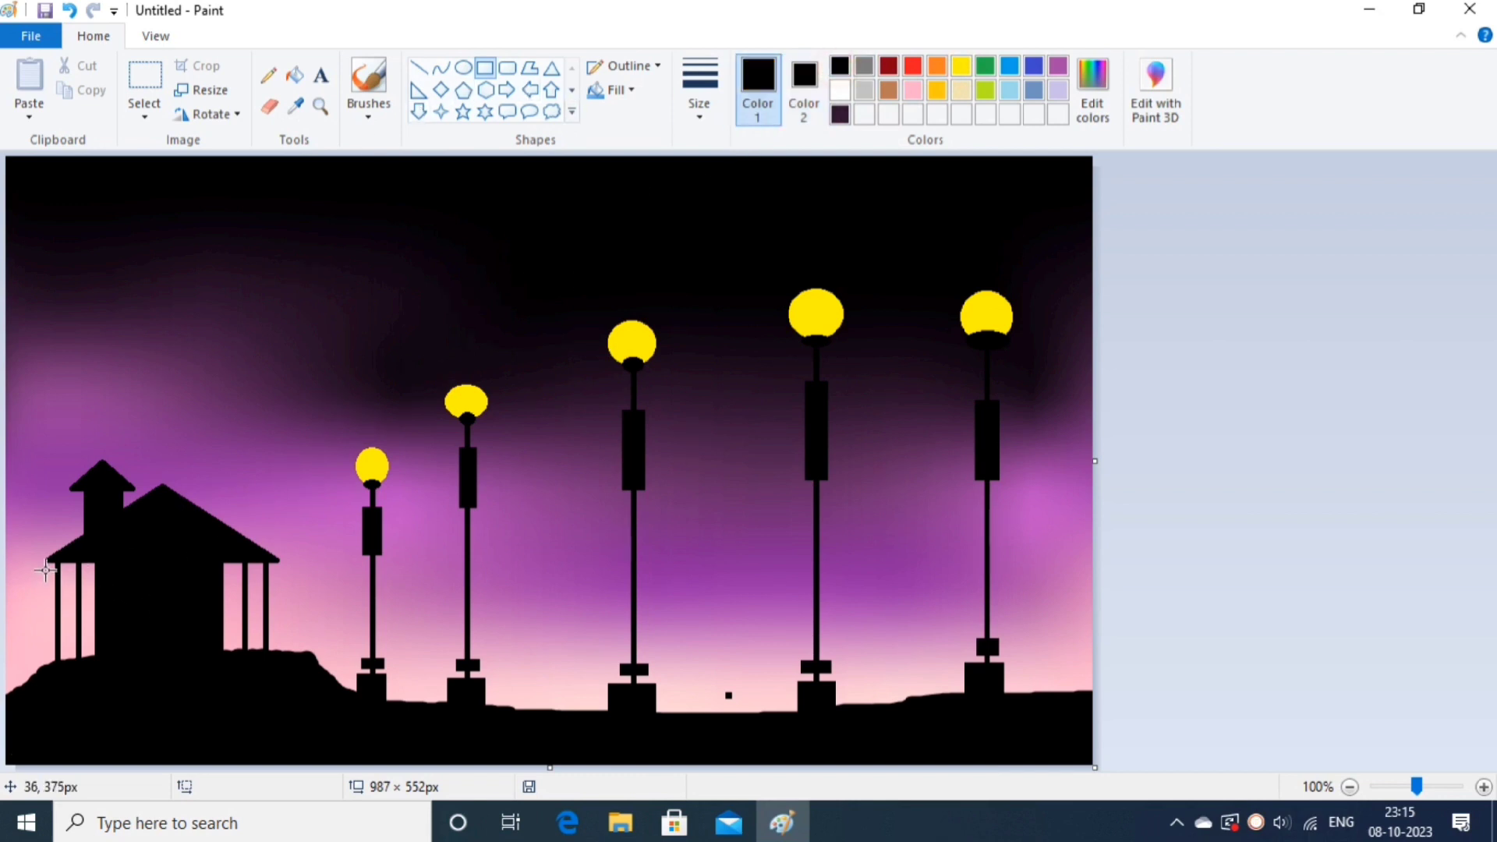
drag(45, 570, 276, 574)
click(304, 461)
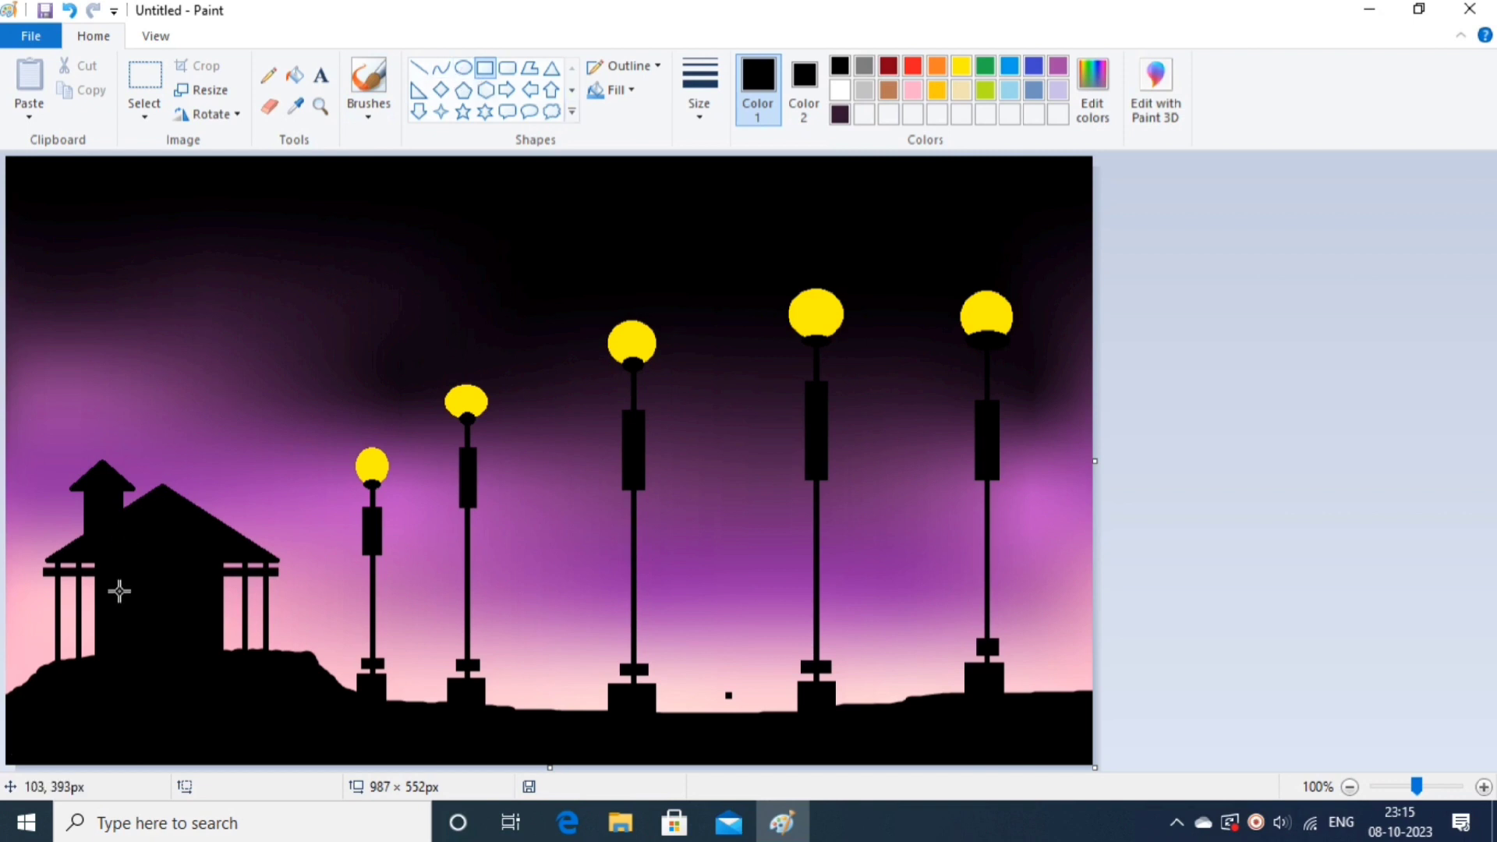
Set both colours to yellow and draw a row of six small filled rectangles as lit windows across the house wall.
click(962, 66)
click(804, 89)
click(961, 66)
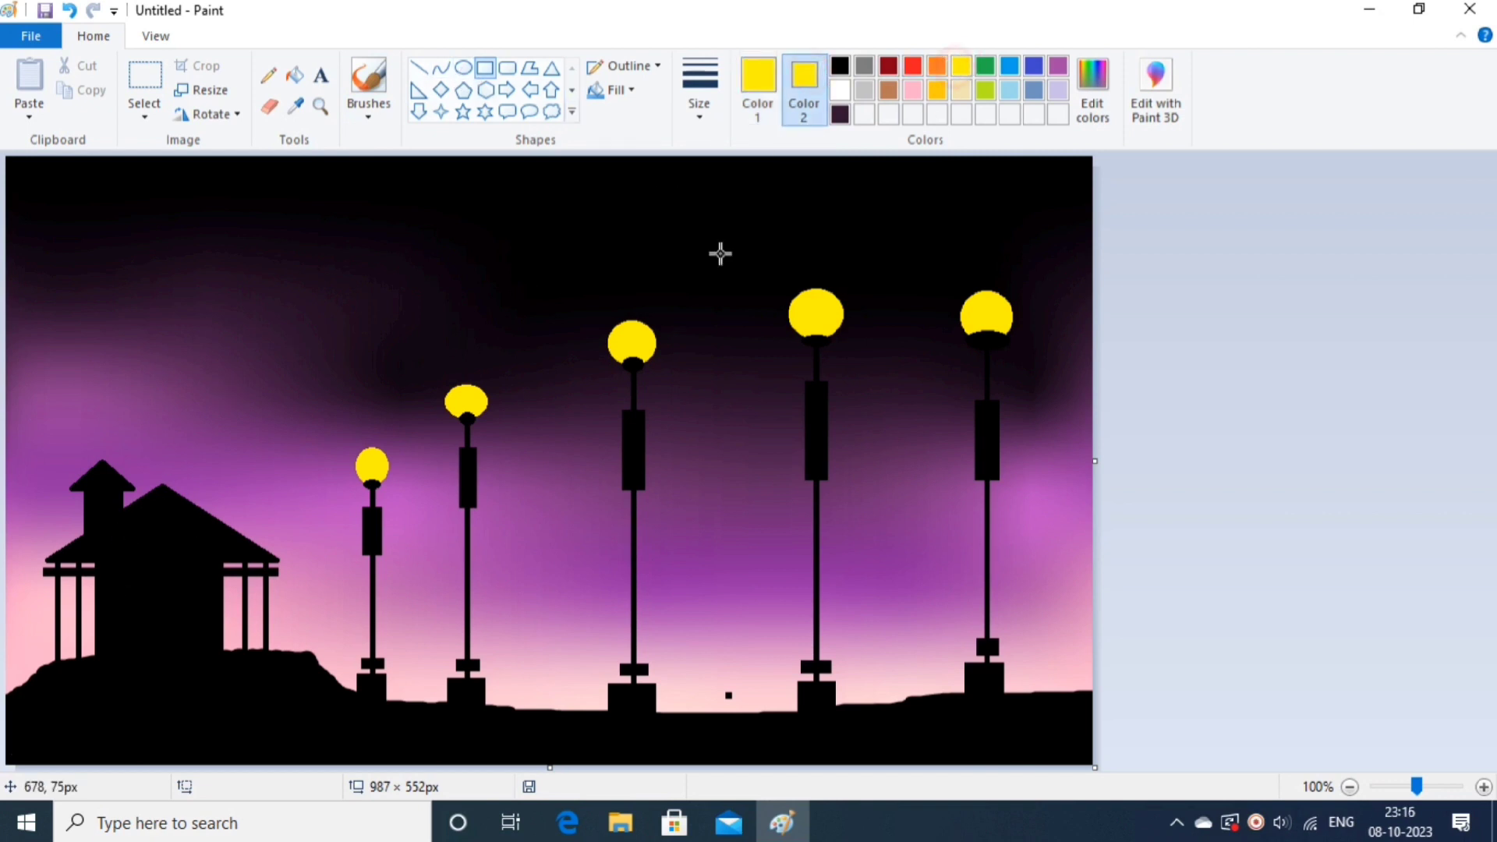
mouse_move(98, 587)
mouse_down()
mouse_move(201, 595)
mouse_move(189, 626)
mouse_up()
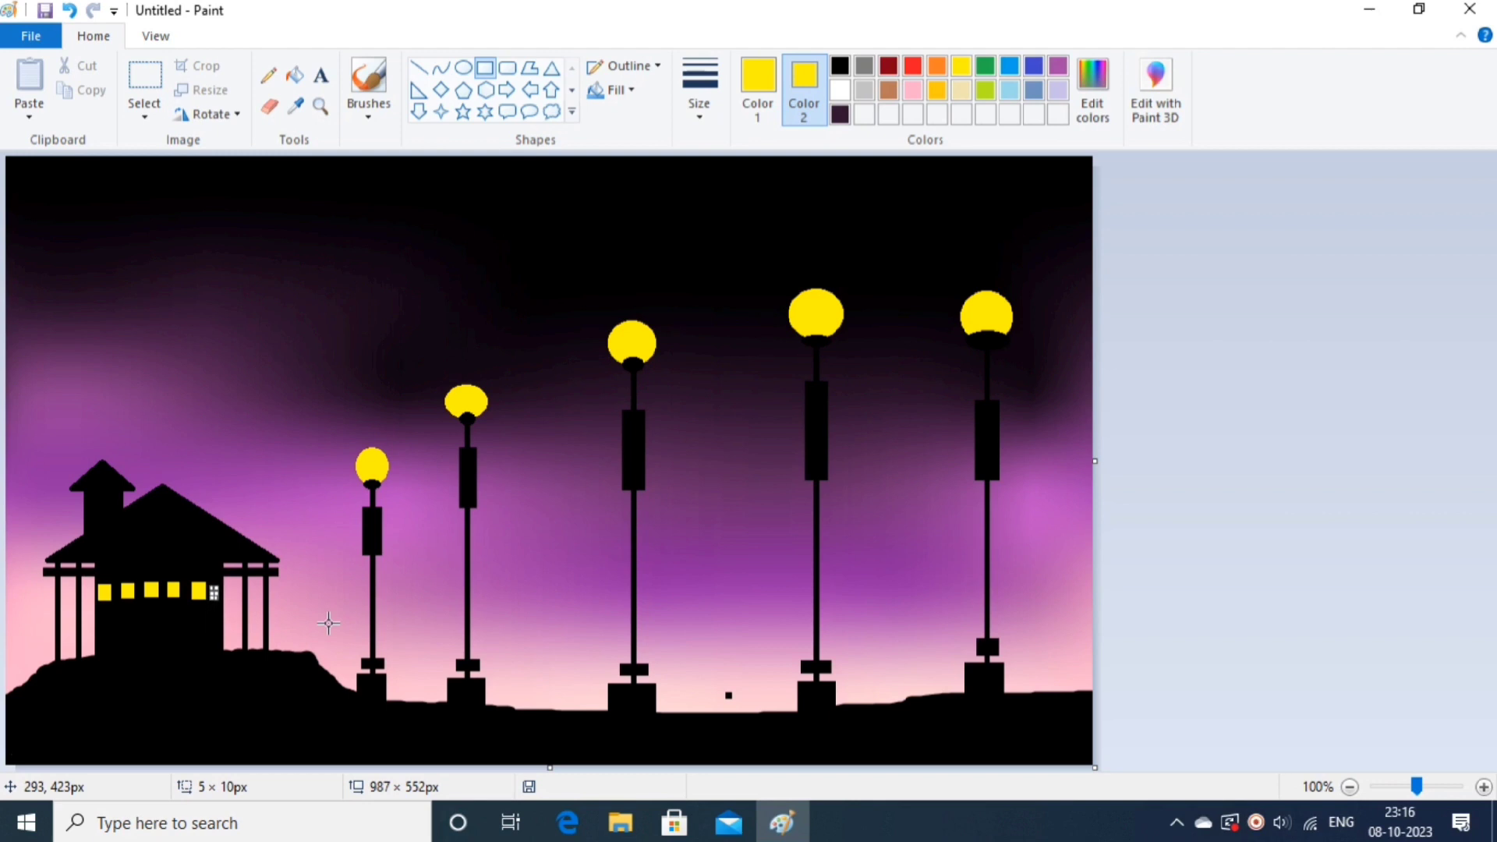
Undo the last two windows and redraw them as yellow rectangles, the fifth about 5 × 13 px and the sixth about 7 × 15 px.
click(329, 624)
key(ctrl+z)
key(ctrl+z)
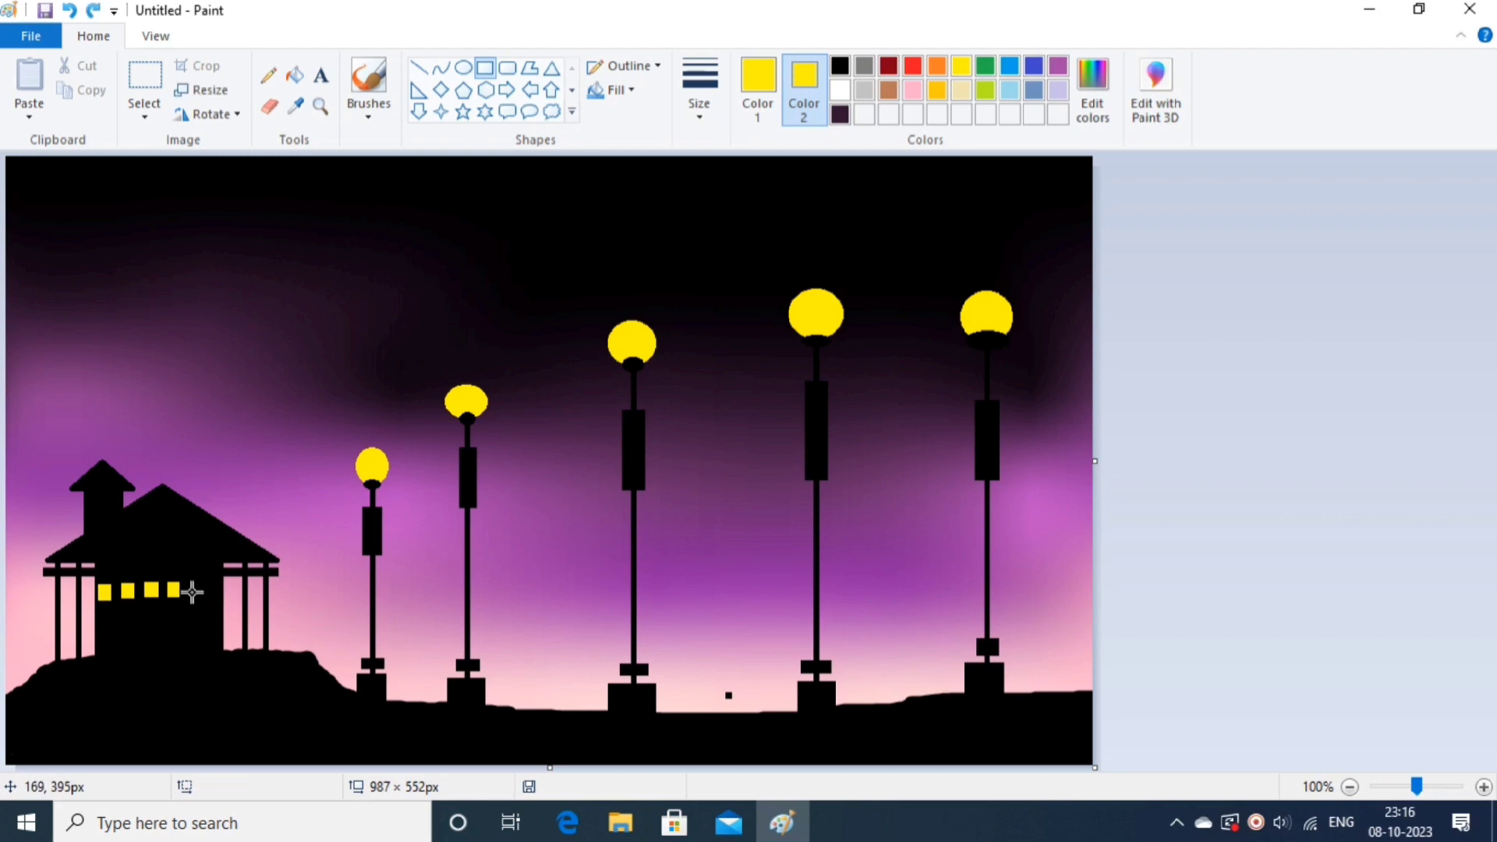
drag(192, 592, 193, 594)
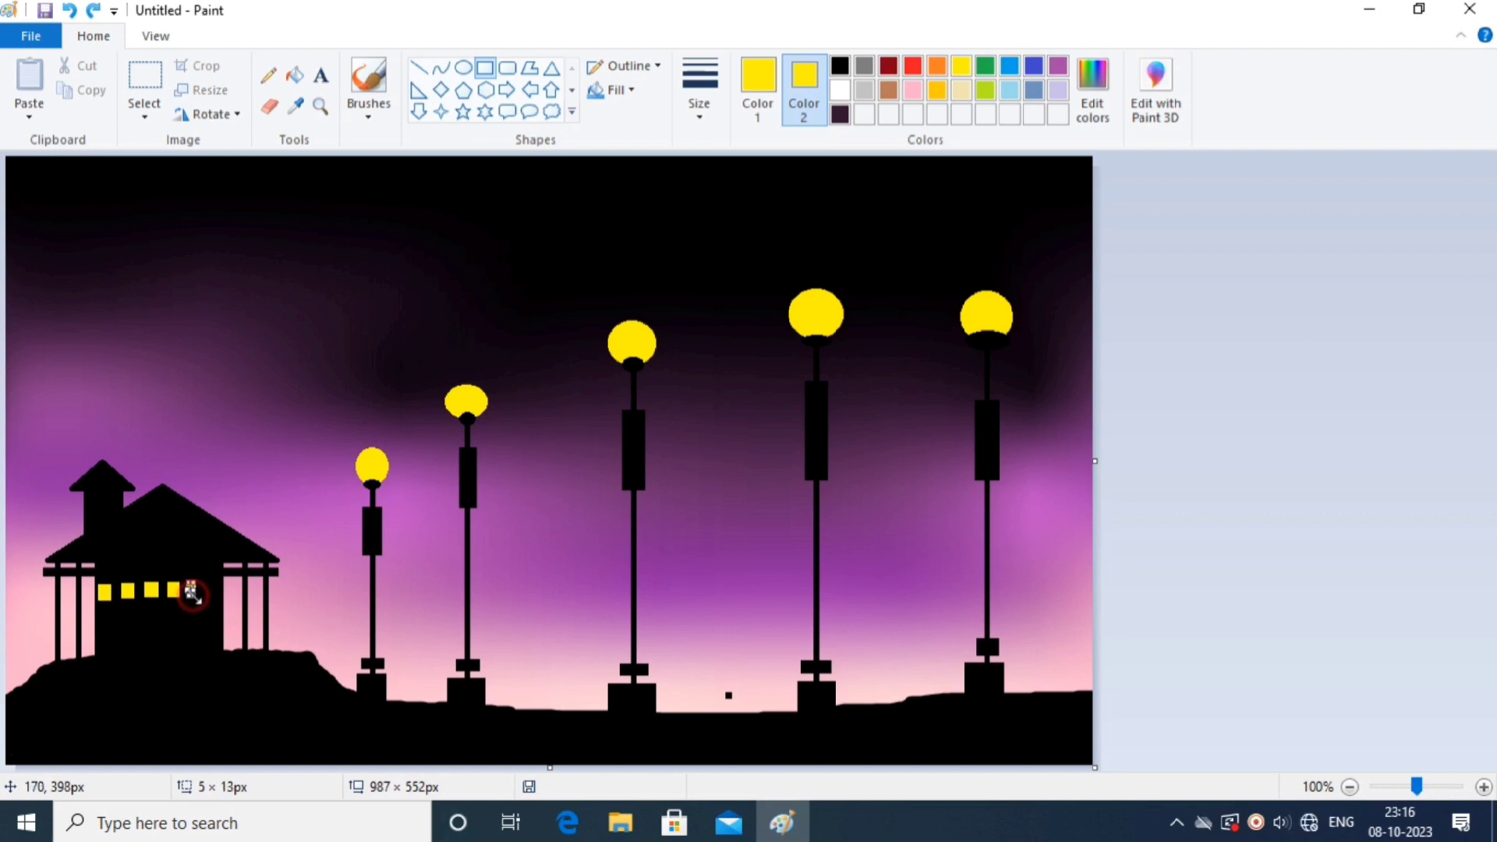
click(215, 584)
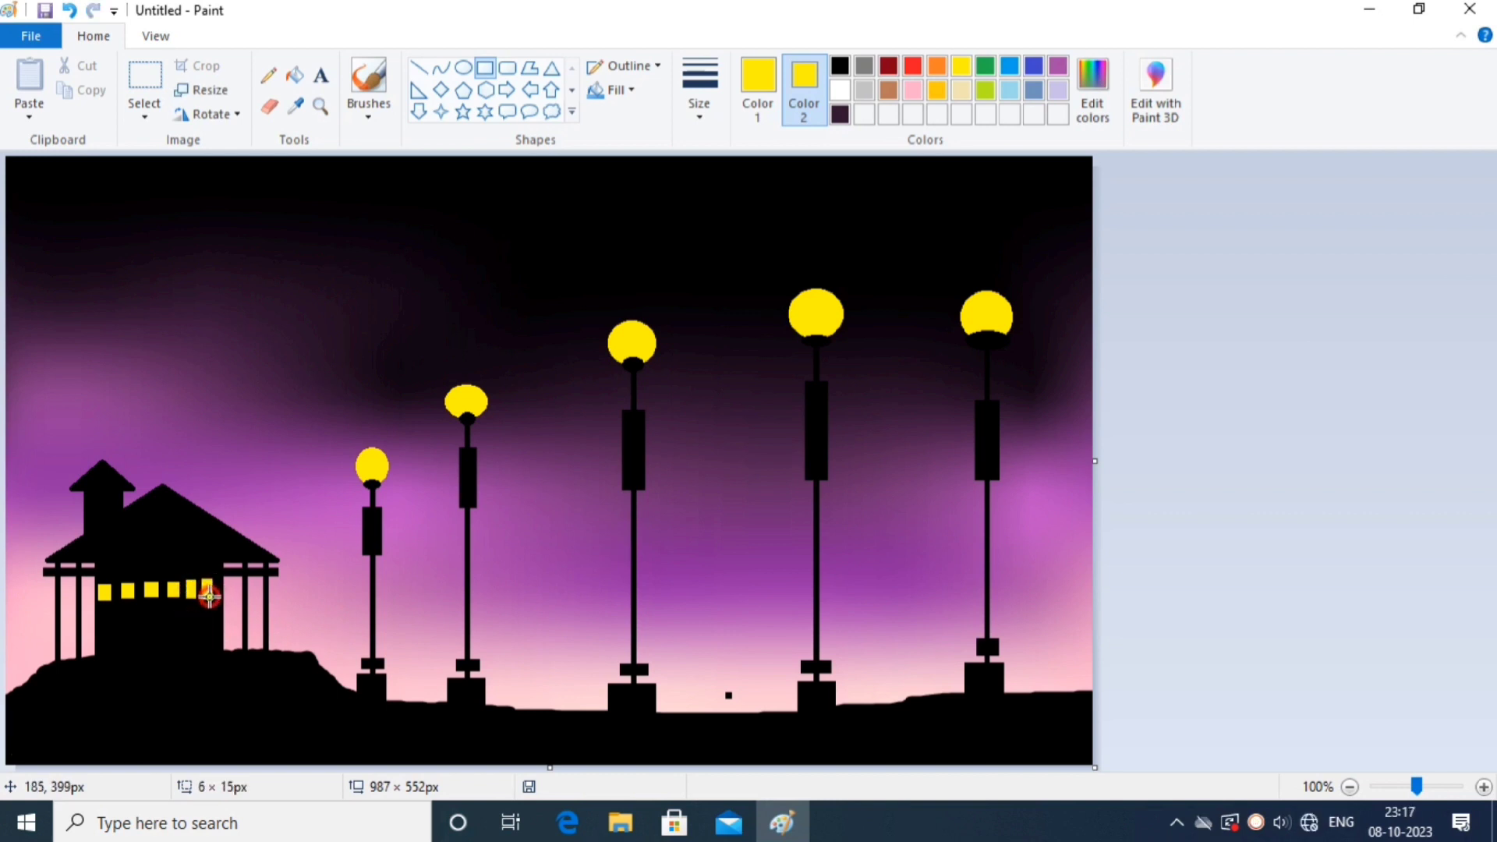
click(281, 610)
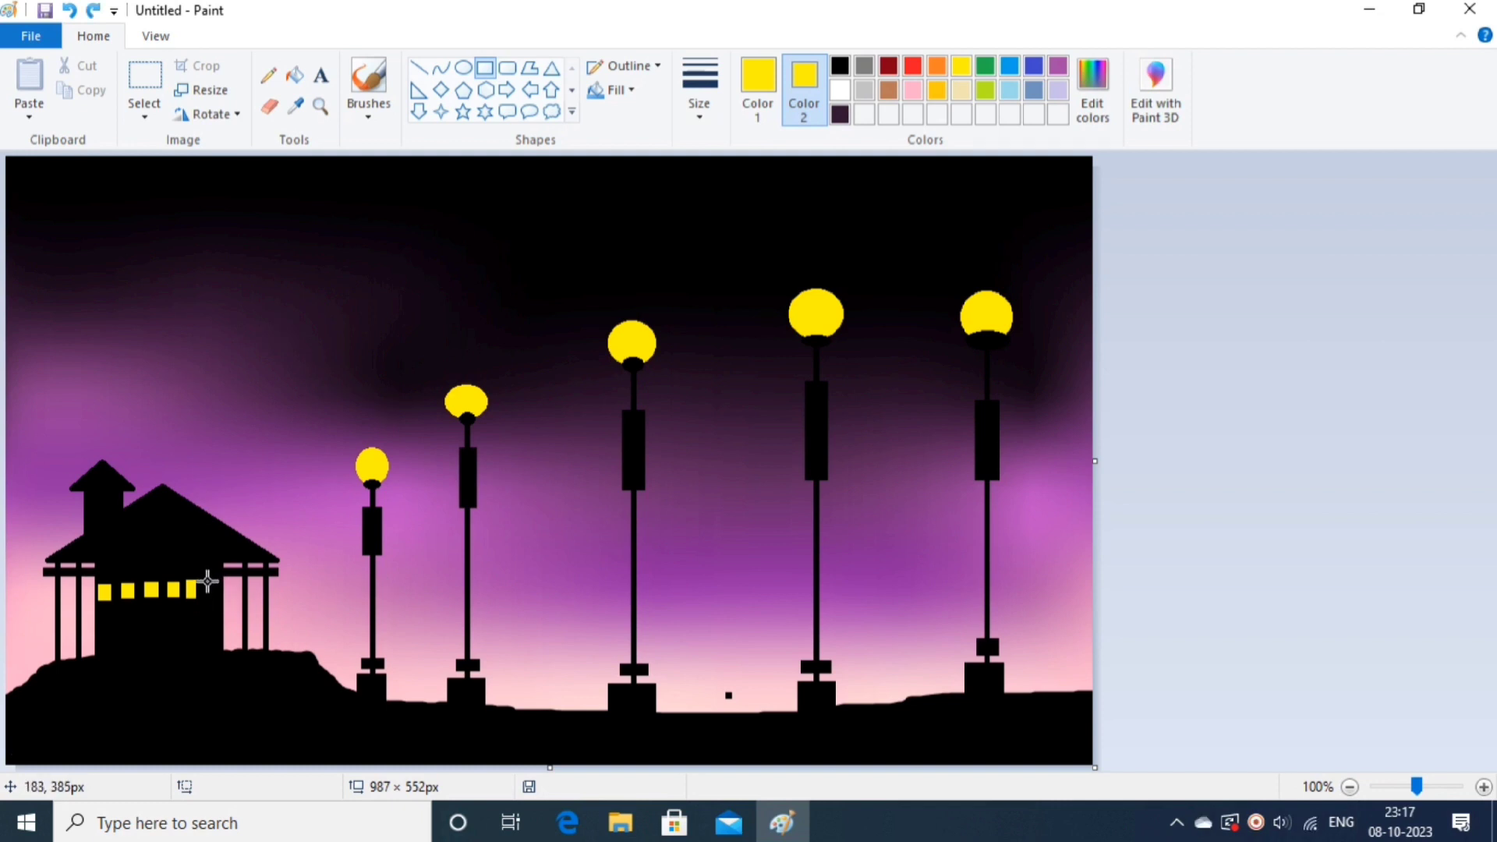
drag(213, 595, 214, 597)
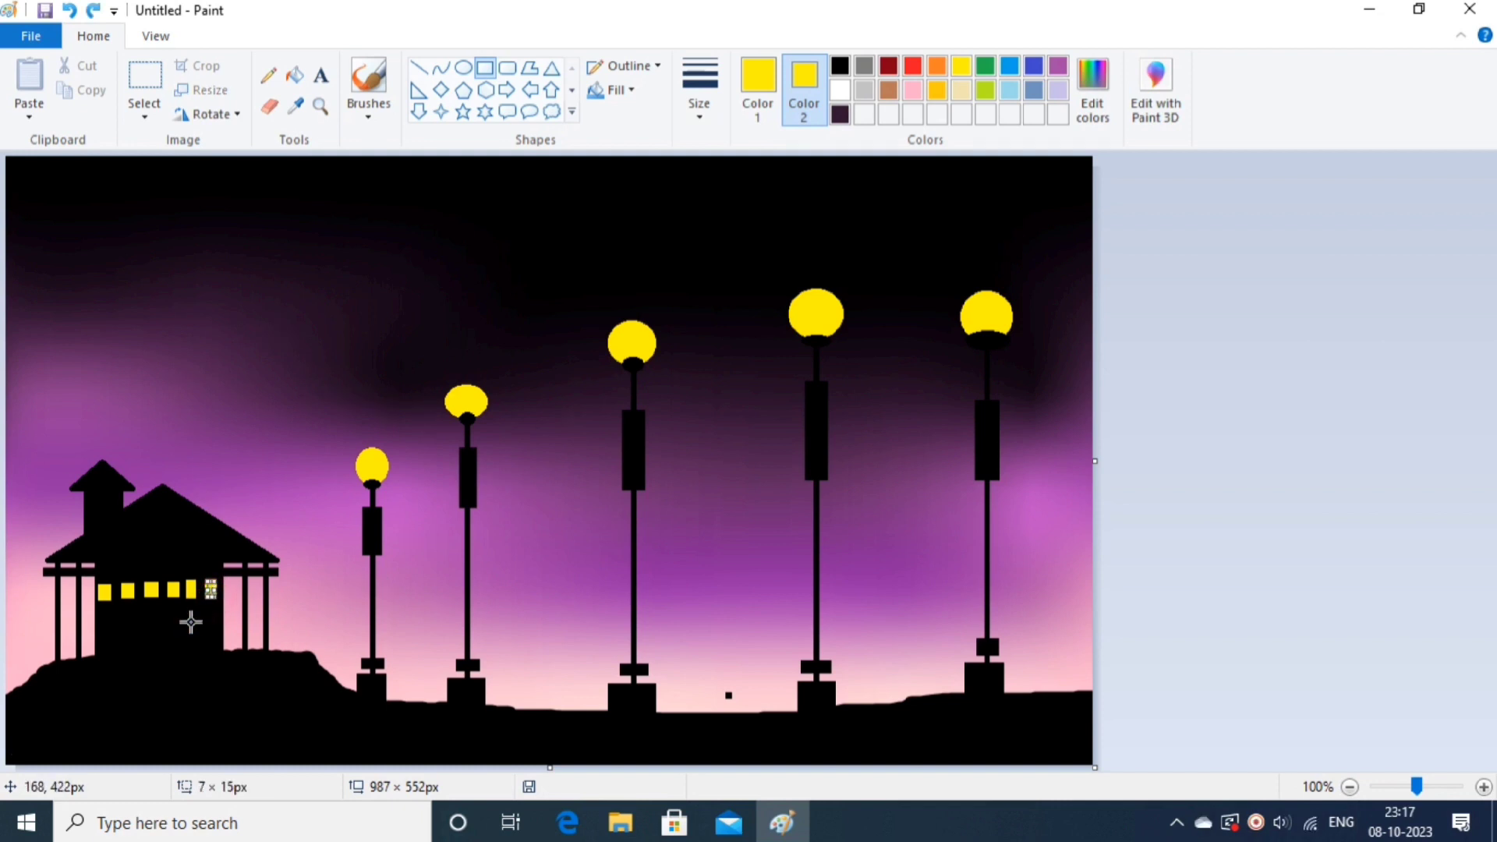
click(267, 404)
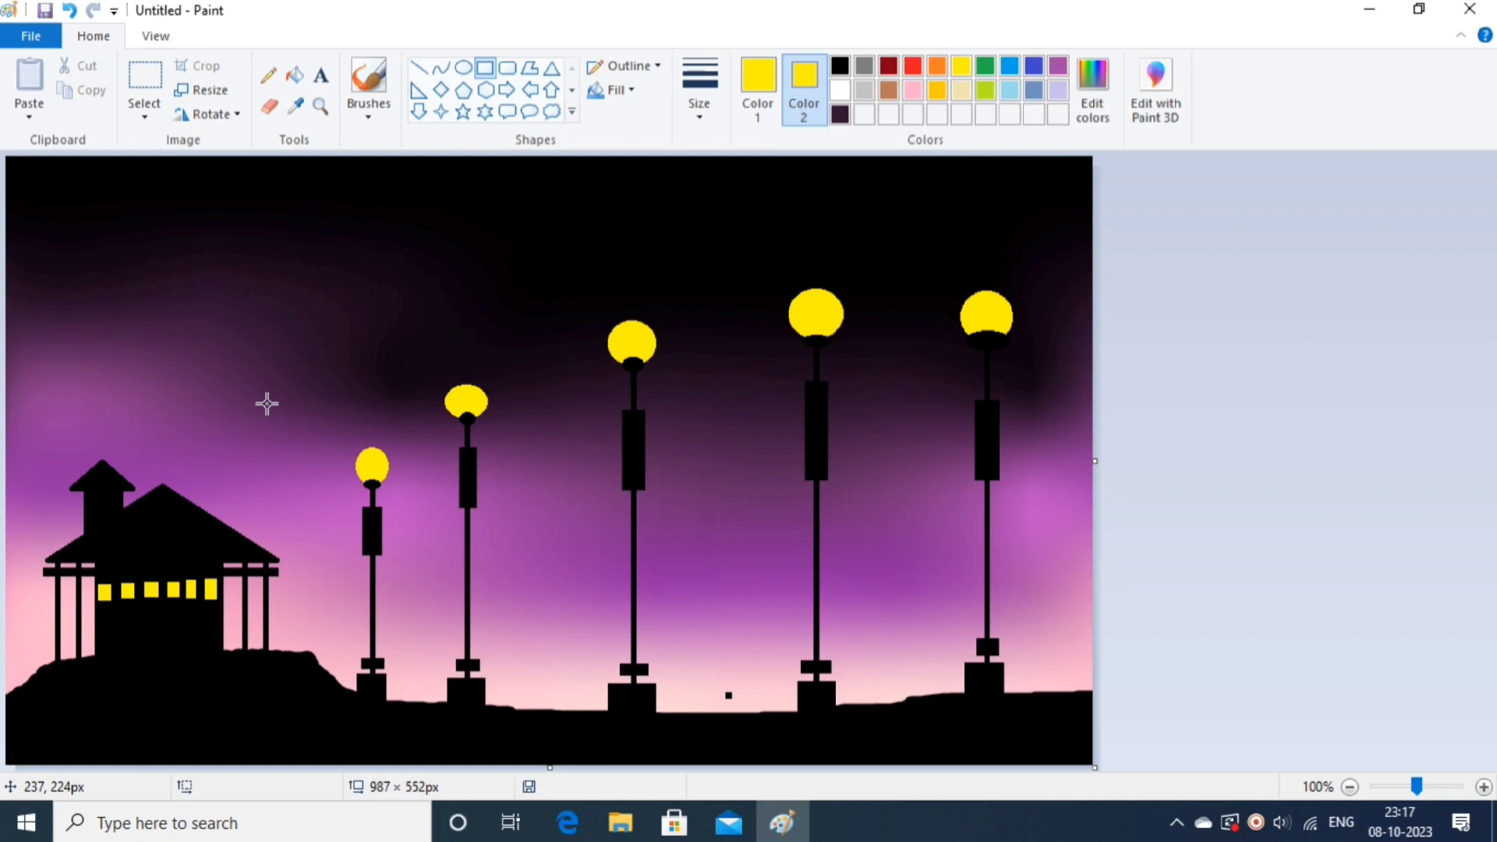
Set both colours to black and pencil short grass blades along the ground from the hill's slope beside the house to the fourth lamp.
click(839, 65)
click(758, 82)
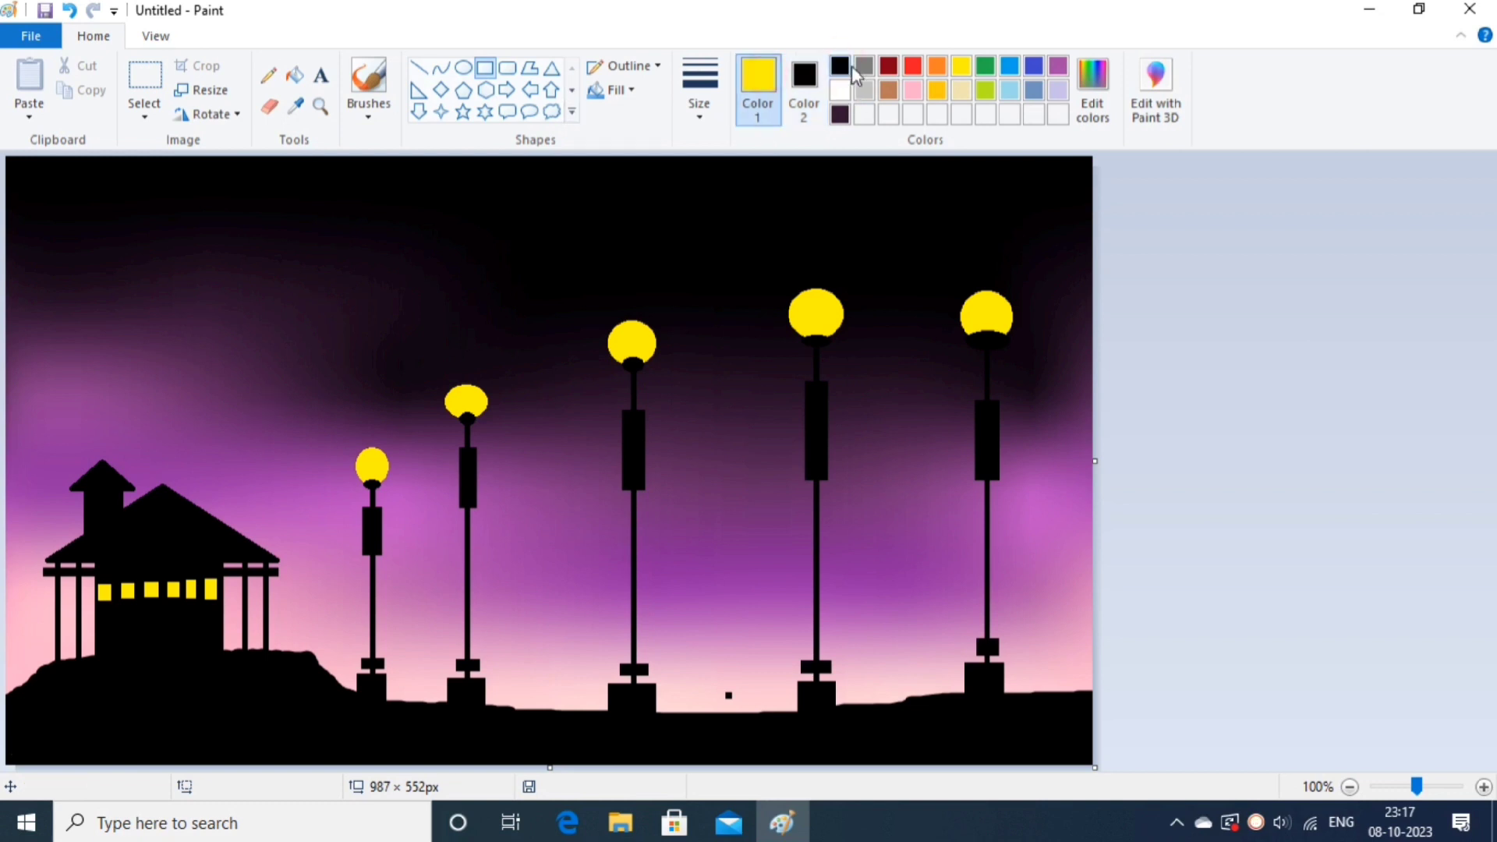
click(840, 65)
click(269, 75)
mouse_move(322, 661)
mouse_down()
mouse_move(342, 686)
mouse_move(444, 699)
mouse_up()
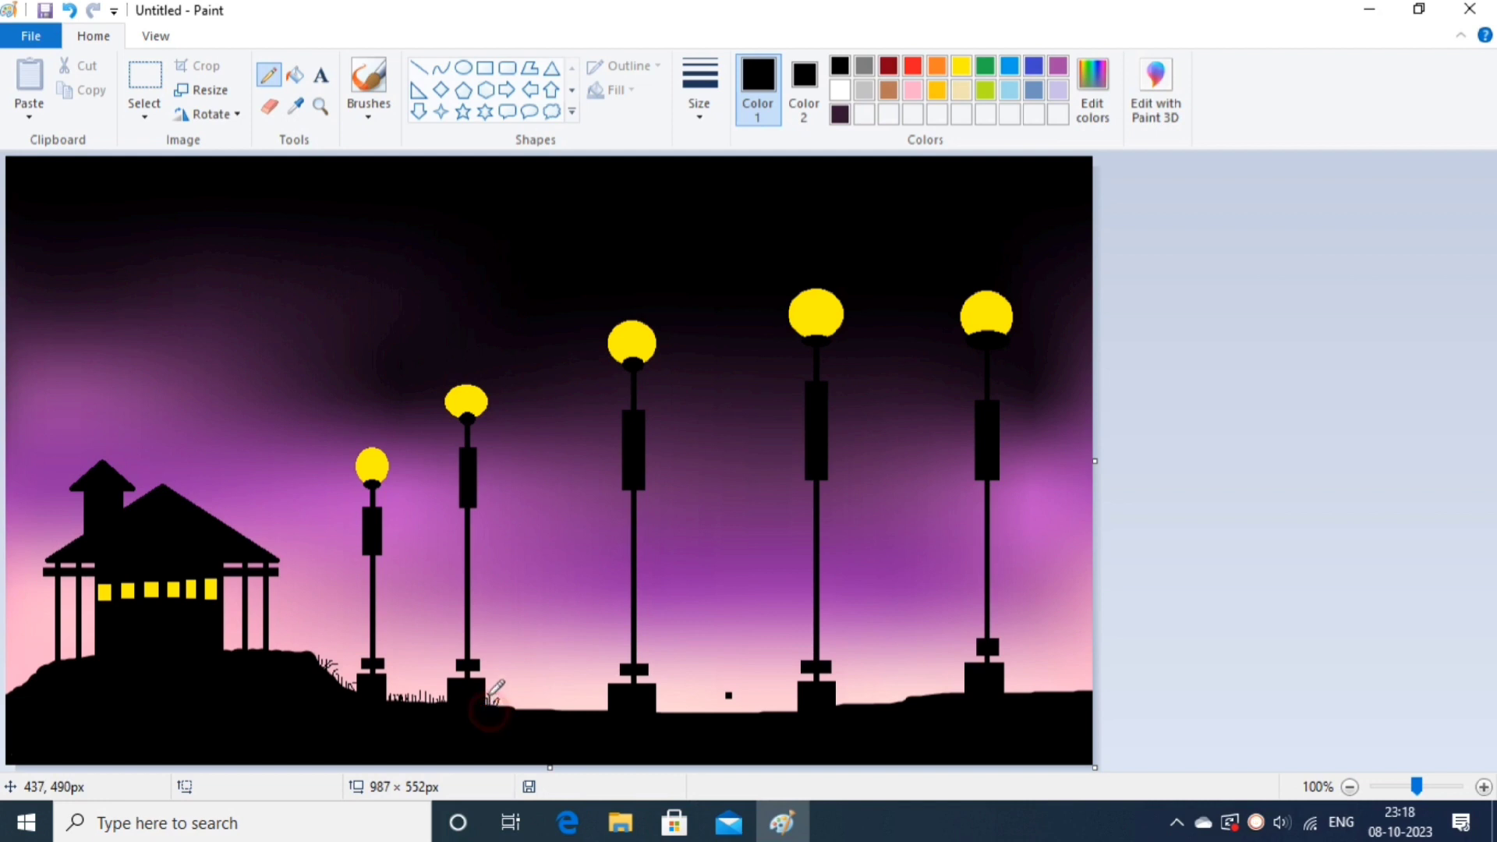
mouse_move(507, 704)
mouse_down()
mouse_move(583, 714)
mouse_move(607, 699)
mouse_move(546, 707)
mouse_up()
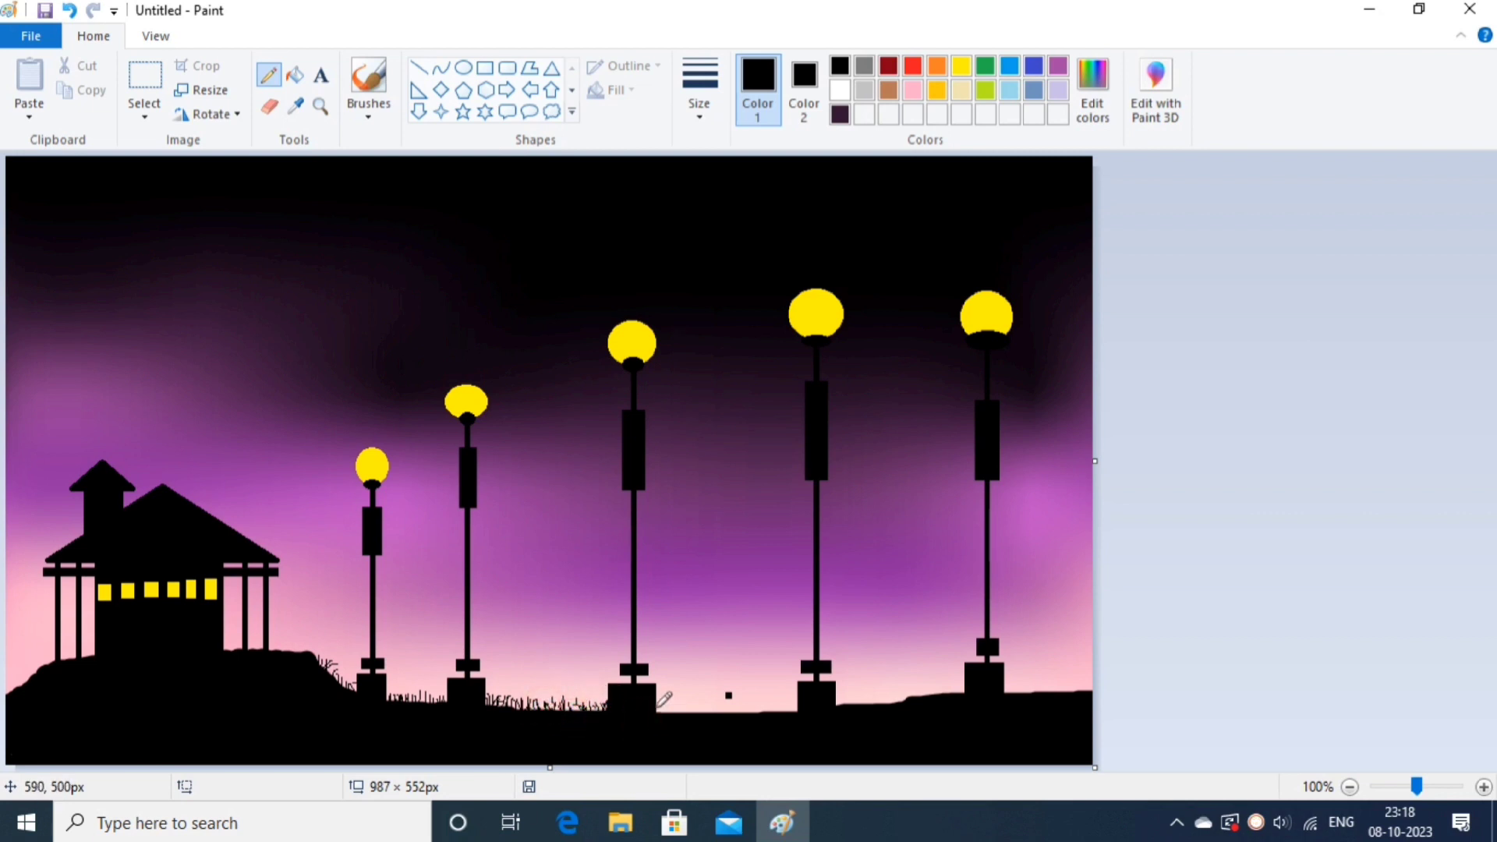
mouse_move(659, 706)
mouse_down()
mouse_move(687, 721)
mouse_move(788, 701)
mouse_move(725, 715)
mouse_move(688, 701)
mouse_up()
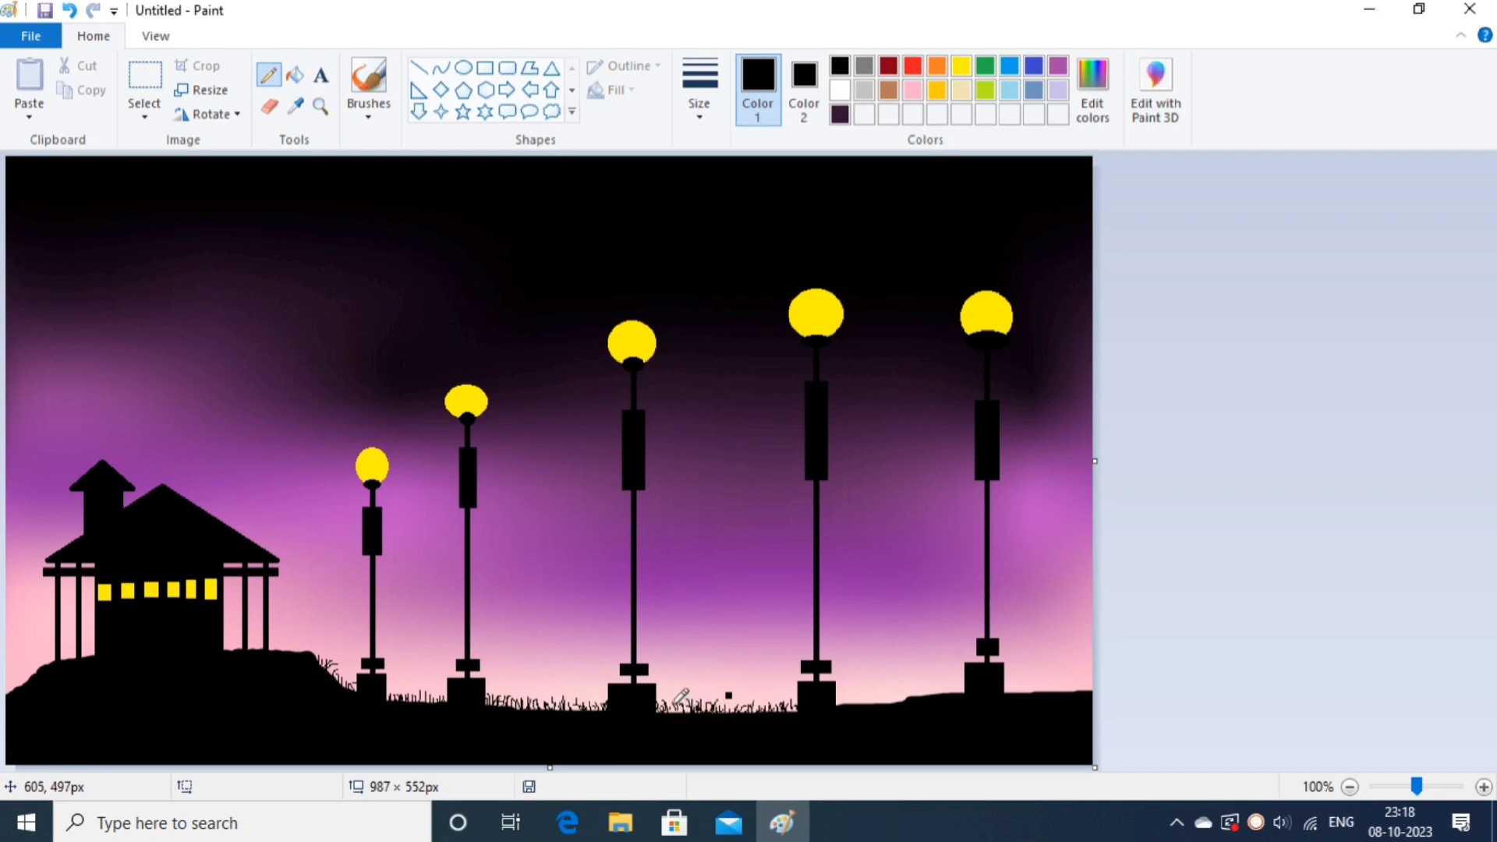
Pencil denser black grass between the third and fourth lamps and continue it past the fifth lamp to the canvas edge.
click(677, 705)
click(744, 703)
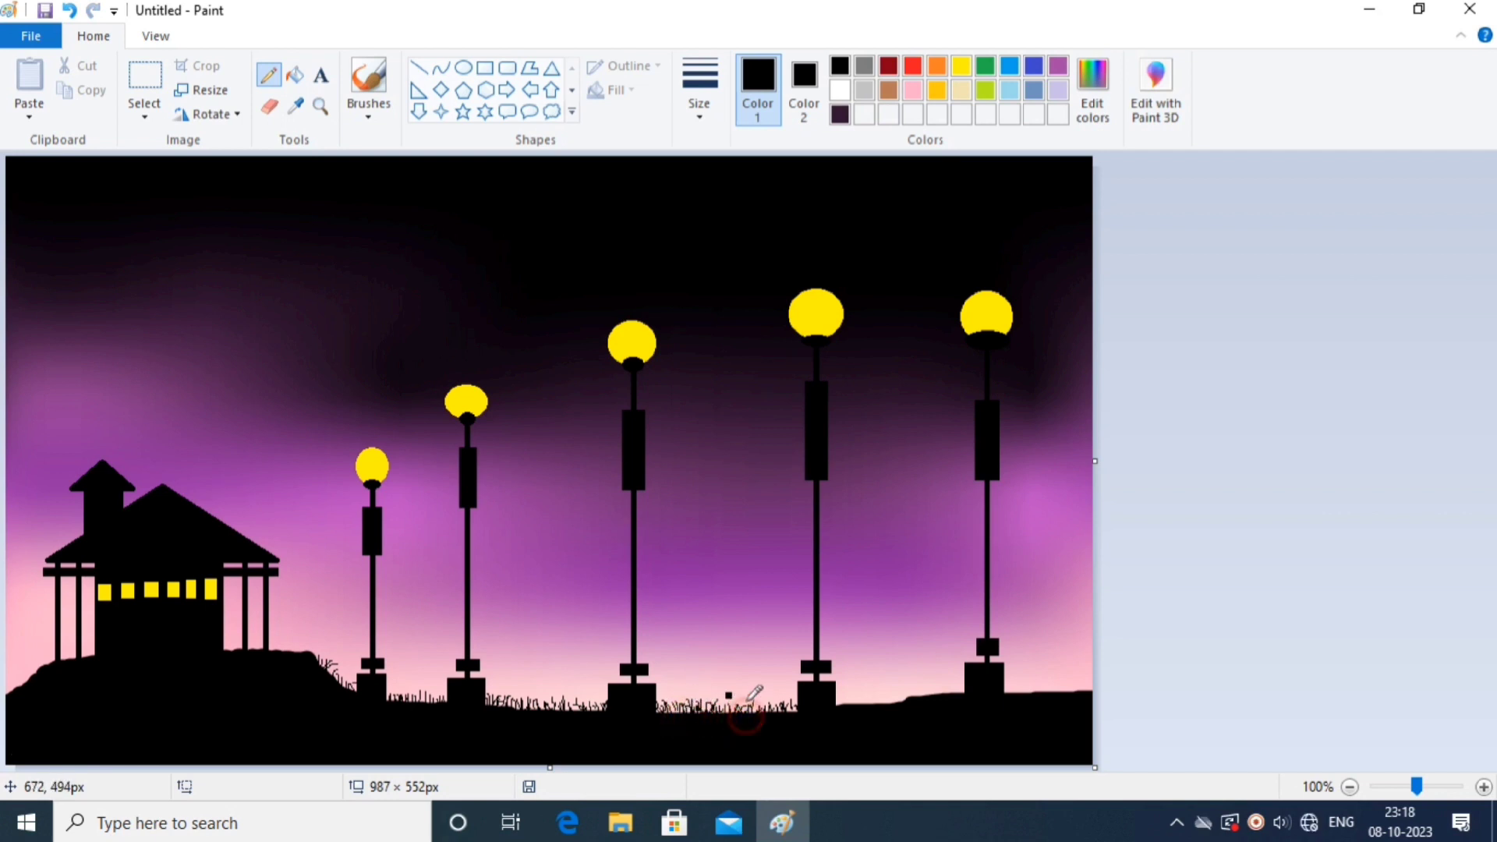
drag(773, 699, 779, 722)
drag(855, 694, 852, 708)
mouse_move(861, 693)
mouse_down()
mouse_move(860, 713)
mouse_move(873, 706)
mouse_up()
drag(878, 691, 881, 709)
mouse_move(886, 692)
mouse_down()
mouse_move(949, 696)
mouse_move(963, 676)
mouse_move(1031, 699)
mouse_move(1066, 677)
mouse_move(1052, 679)
mouse_move(1066, 709)
mouse_move(1072, 683)
mouse_move(1046, 690)
mouse_move(1092, 678)
mouse_move(1072, 674)
mouse_move(1074, 699)
mouse_move(1023, 667)
mouse_move(1023, 687)
mouse_move(1026, 674)
mouse_move(1090, 687)
mouse_move(906, 677)
mouse_move(940, 698)
mouse_move(846, 701)
mouse_move(869, 682)
mouse_up()
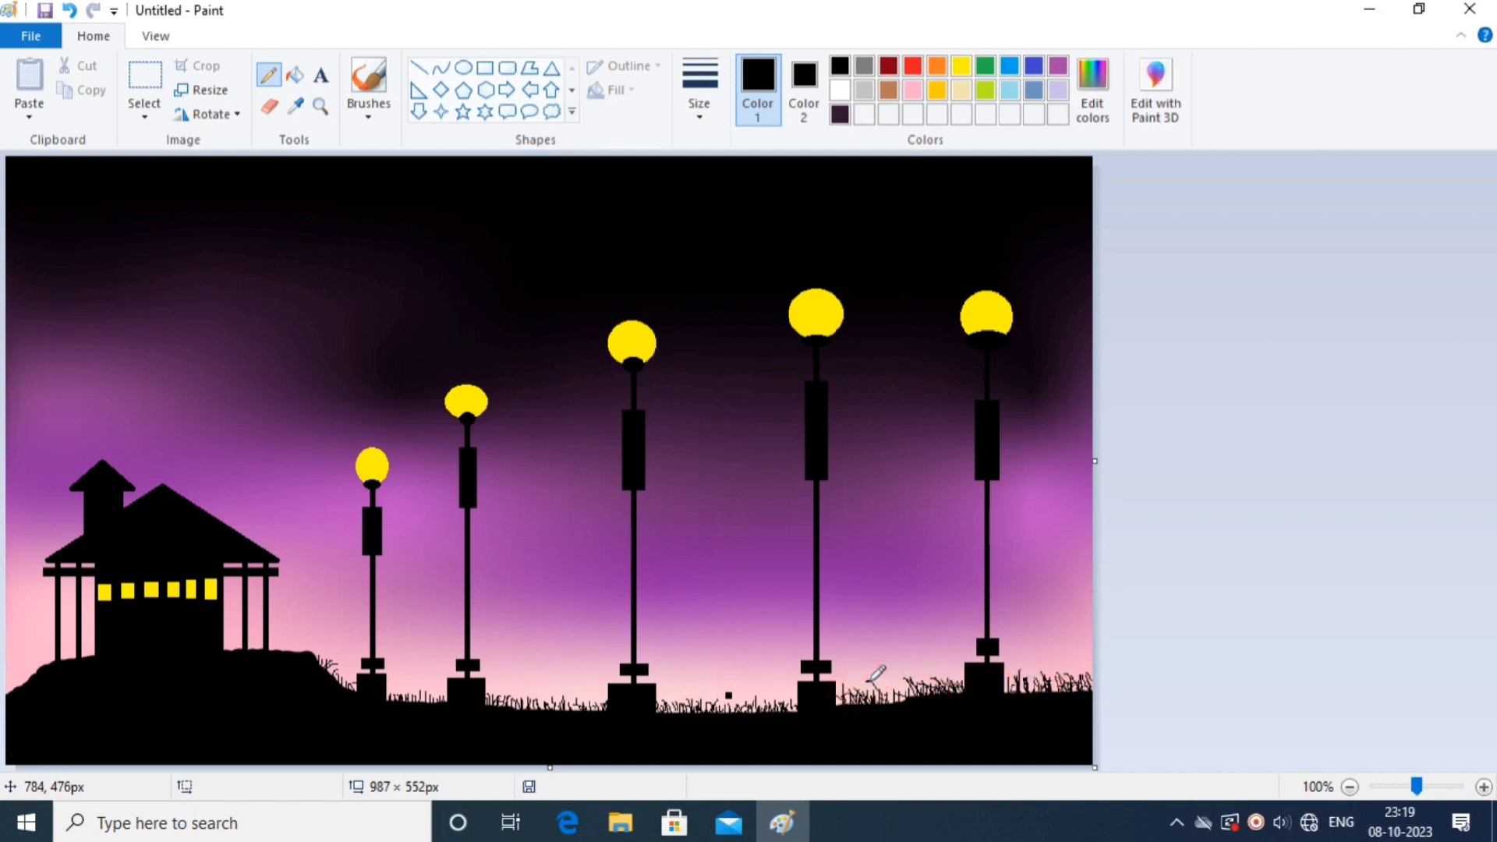
drag(903, 688, 917, 701)
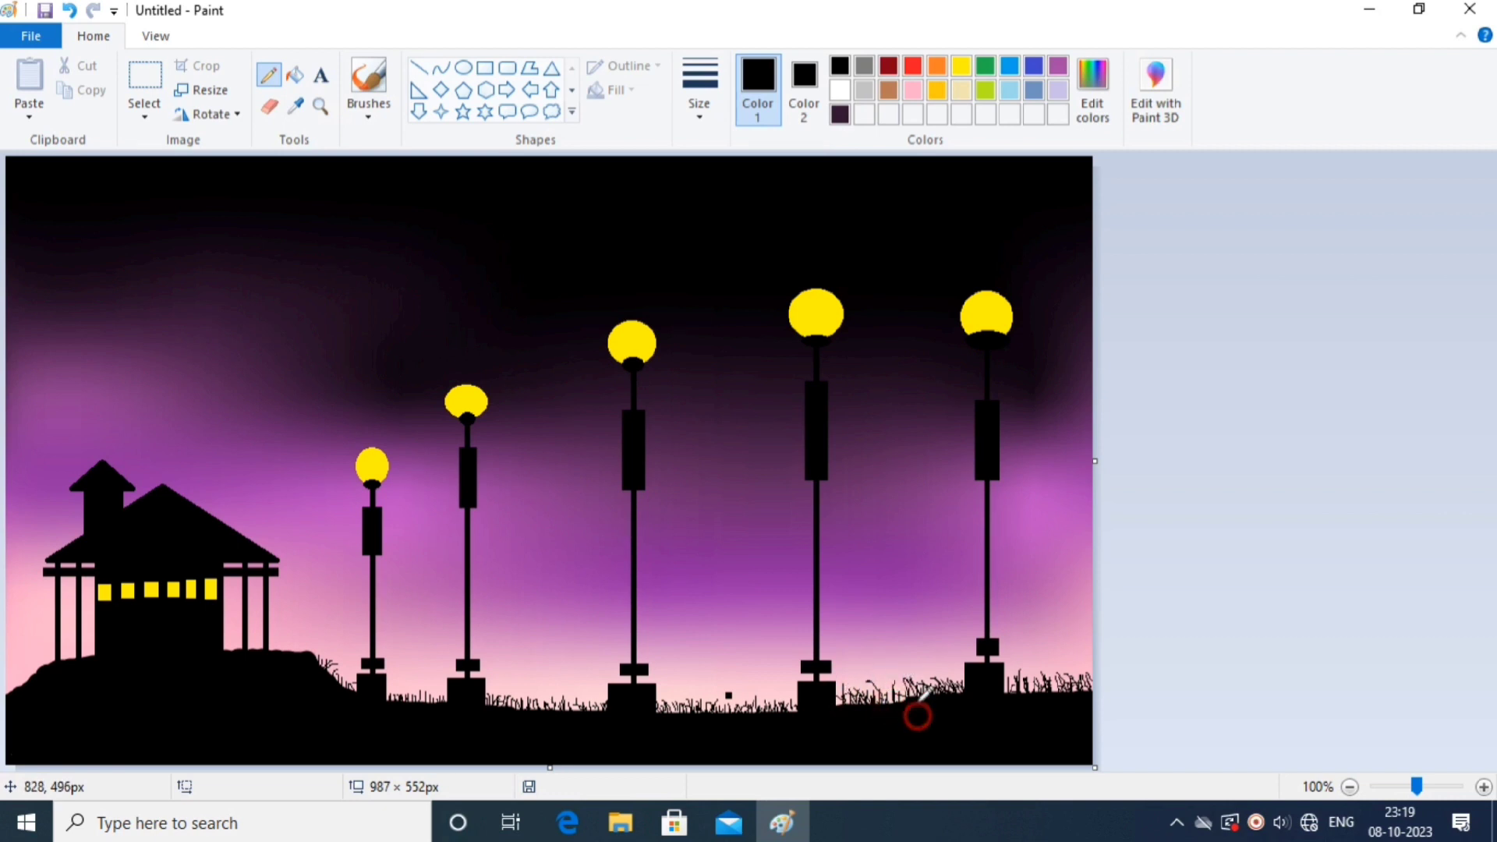
Thicken the grass between the third and fourth lamps and pencil black blades on the hill slope at the house's outer side.
mouse_move(785, 696)
mouse_down()
mouse_move(797, 708)
mouse_move(702, 708)
mouse_up()
click(663, 715)
mouse_move(13, 694)
mouse_down()
mouse_move(43, 663)
mouse_move(7, 677)
mouse_move(31, 669)
mouse_up()
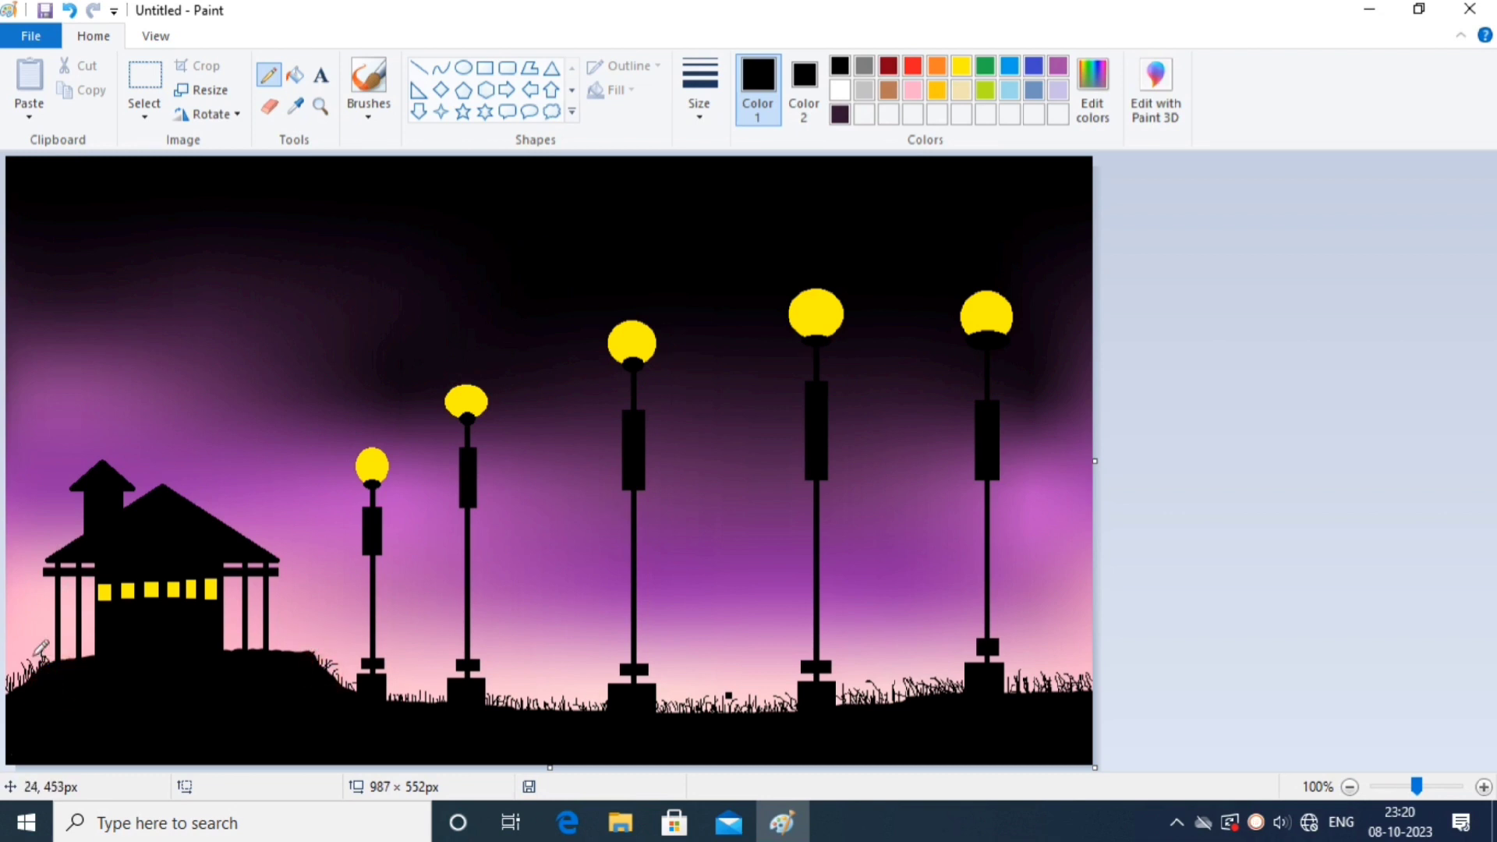
Mix a dark shade of purple and set it as the first drawing colour.
click(1058, 65)
click(1092, 90)
drag(1004, 373, 989, 437)
click(546, 557)
Try airbrushing dark purple texture down the hill slope beside the house and undo the last strokes.
click(369, 109)
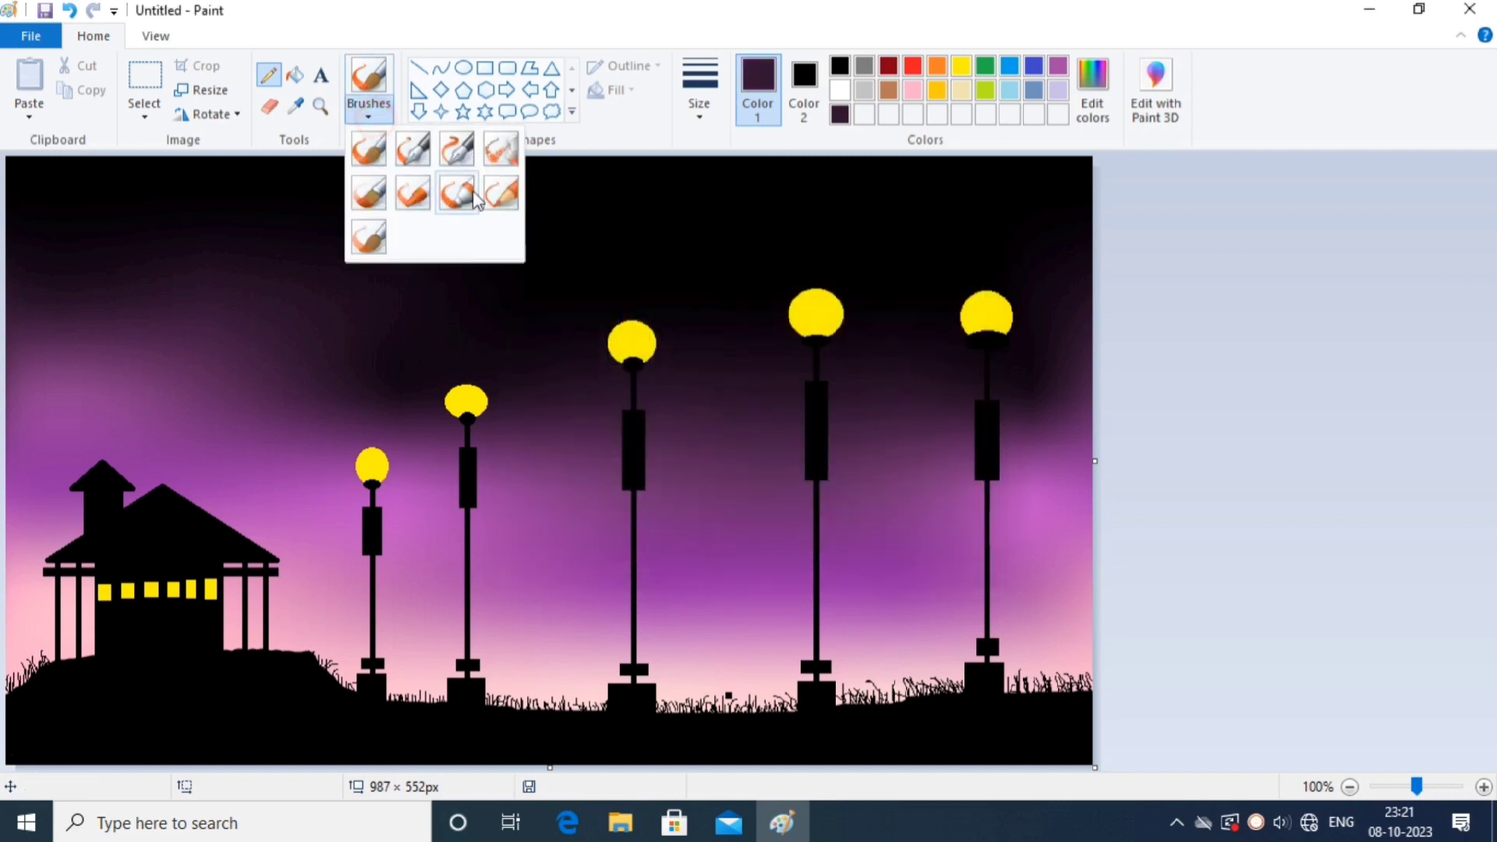
click(500, 148)
click(369, 119)
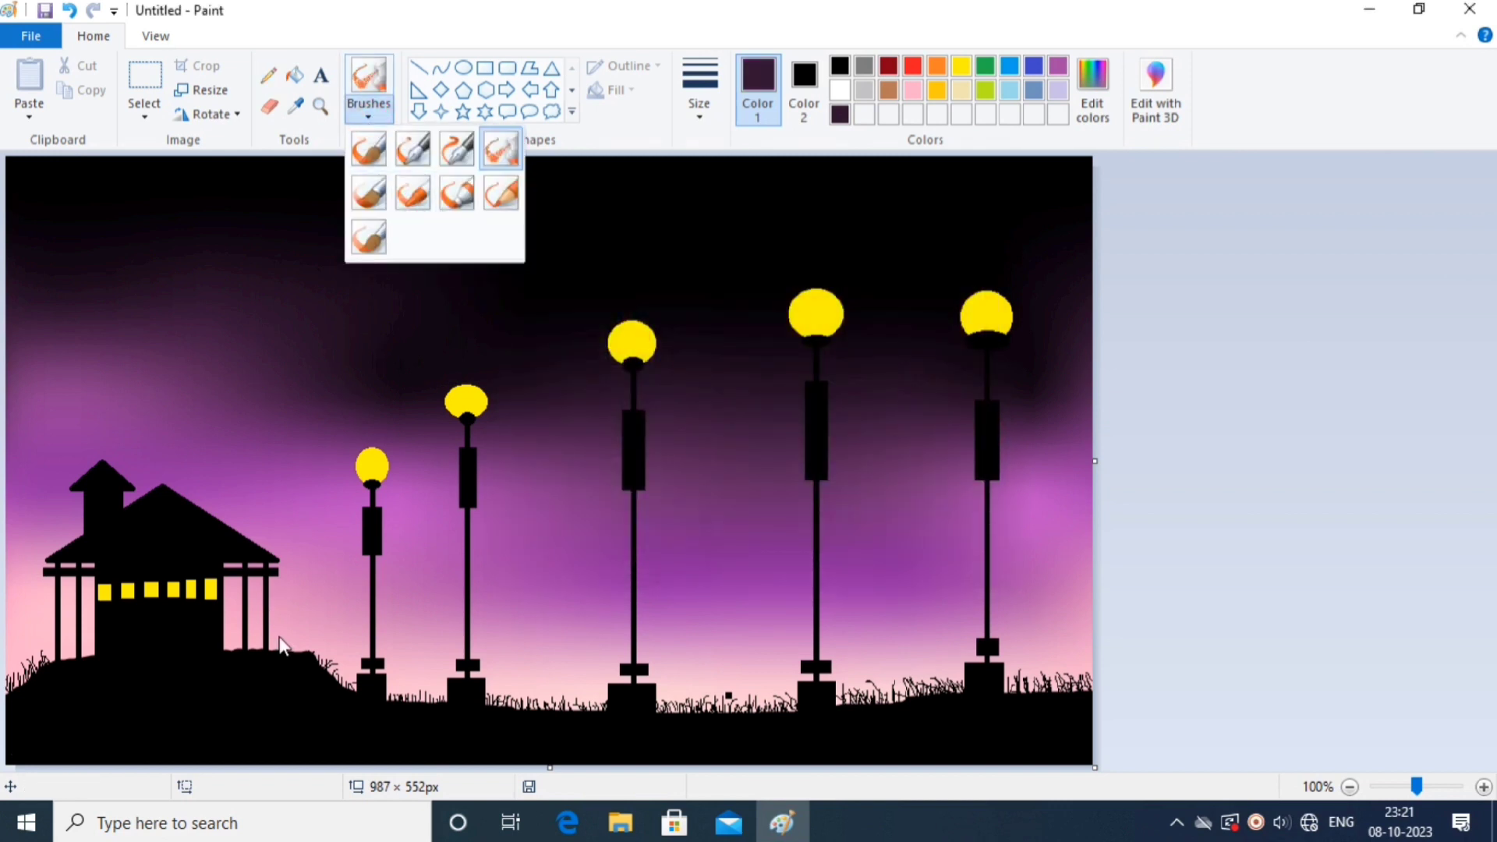
click(281, 701)
drag(237, 663, 278, 711)
drag(251, 668, 297, 704)
mouse_move(269, 672)
mouse_down()
mouse_move(389, 731)
mouse_move(478, 746)
mouse_up()
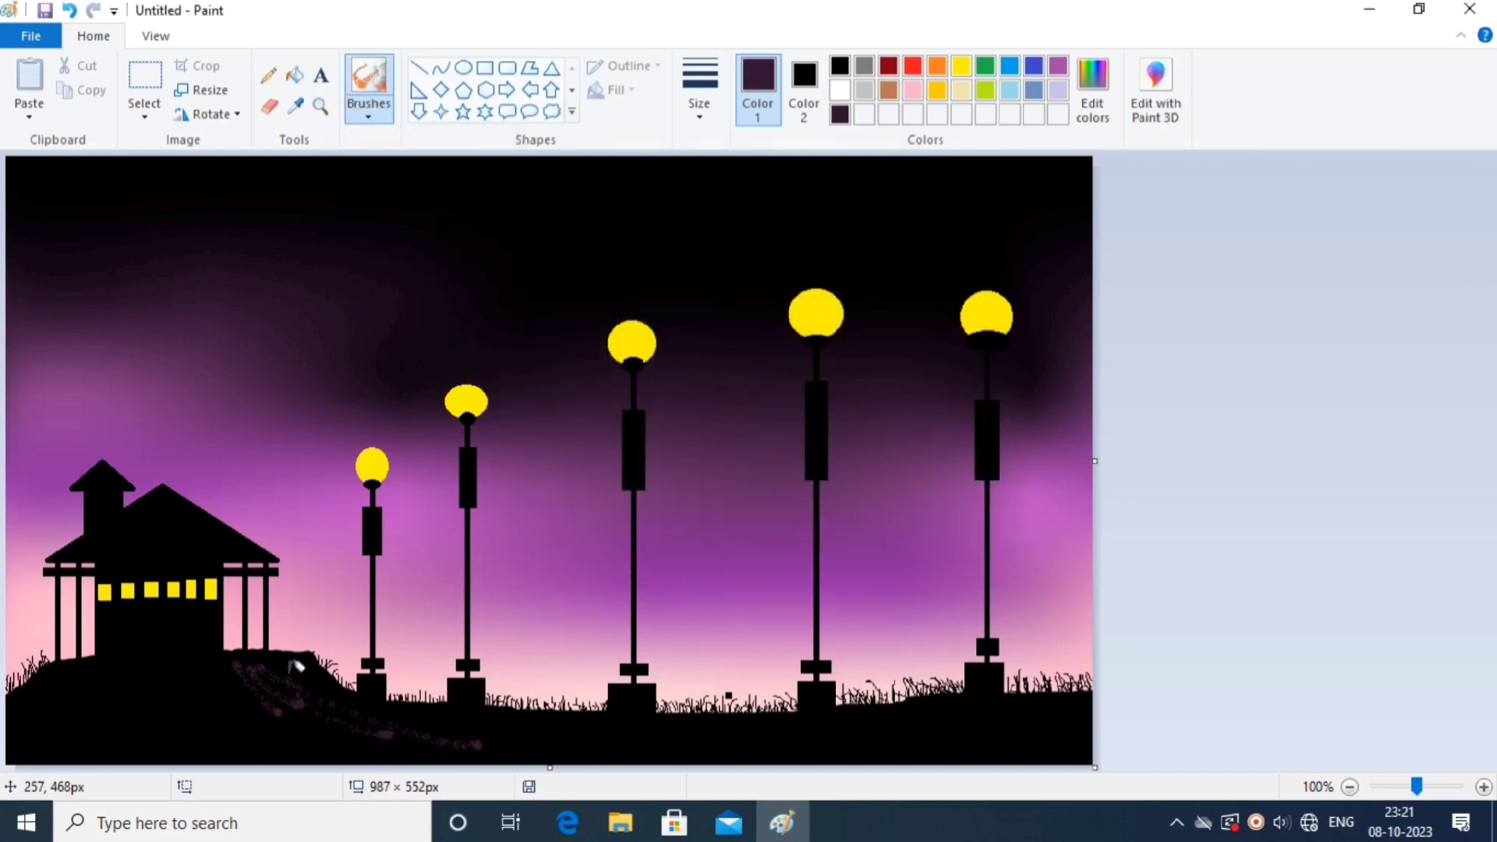
key(ctrl+z)
key(ctrl+z)
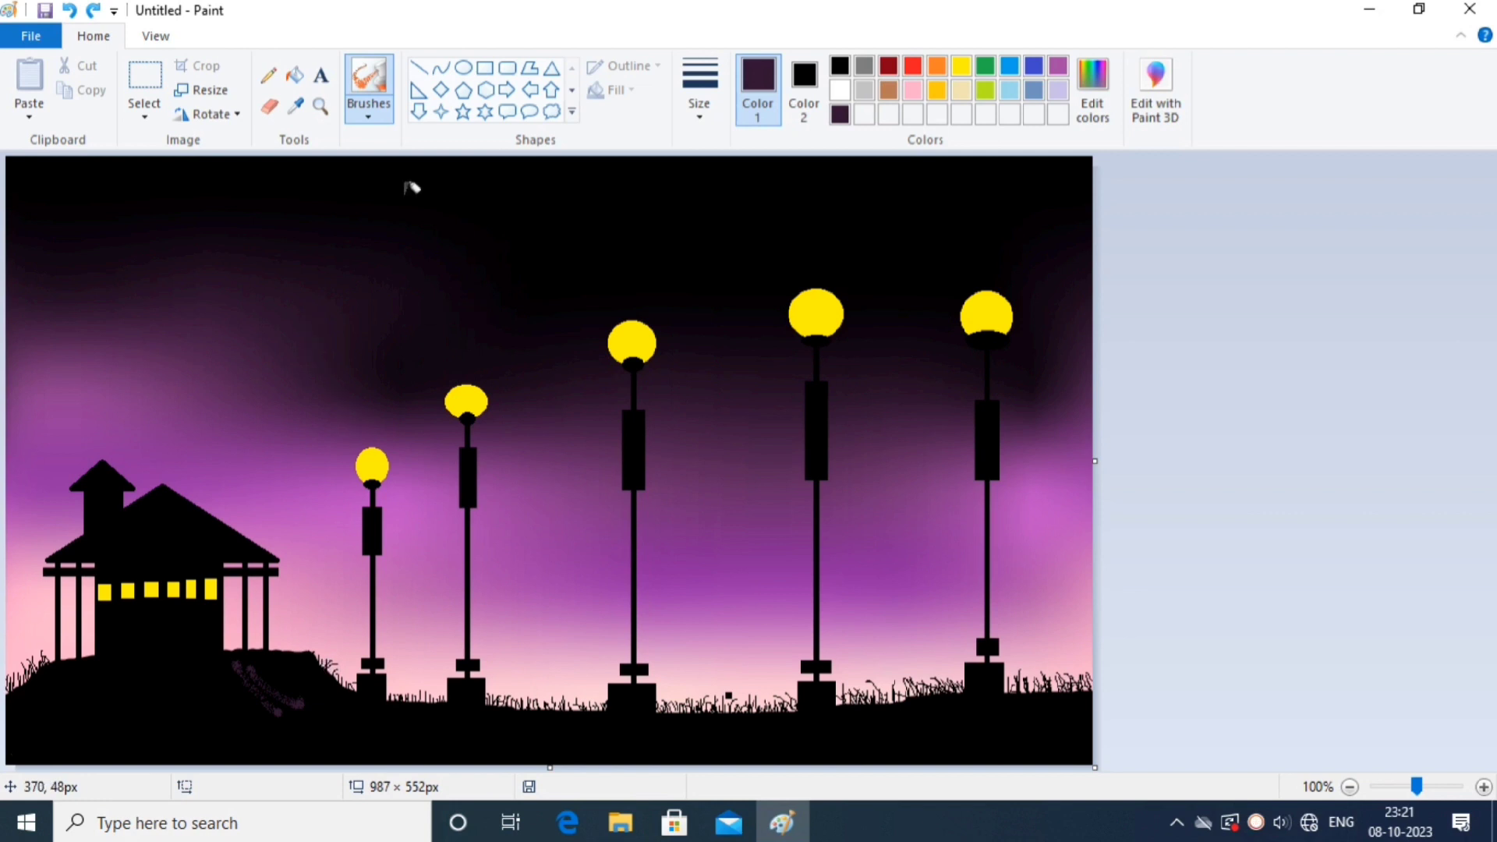
Choose the thickest brush size and paint dark purple strokes along the hill's top edge and both shoulders around the house.
click(369, 90)
click(497, 148)
click(699, 94)
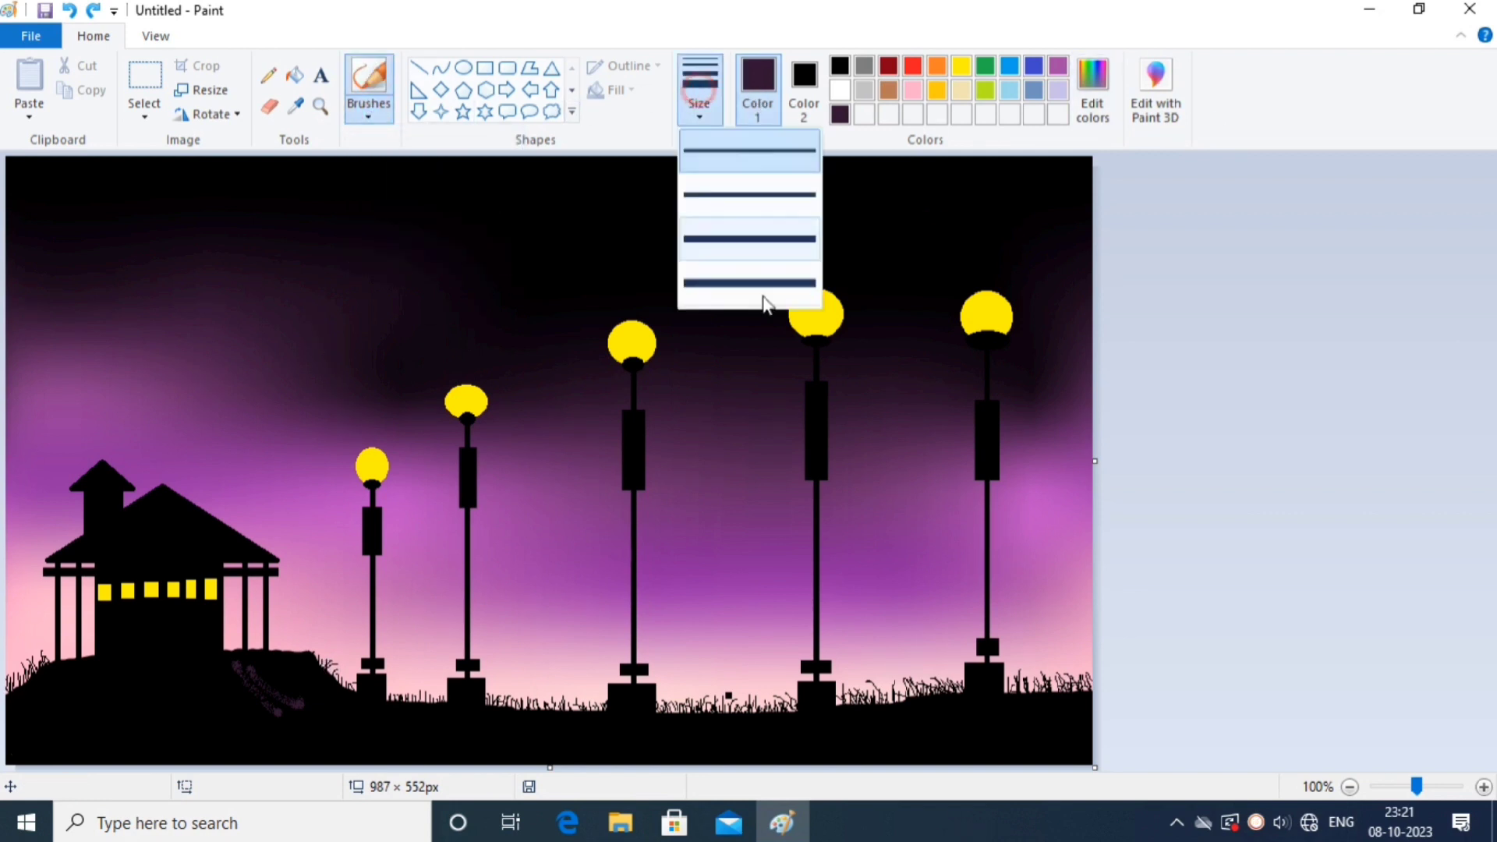
click(765, 300)
mouse_move(263, 669)
mouse_down()
mouse_move(409, 704)
mouse_move(276, 653)
mouse_move(468, 707)
mouse_move(286, 660)
mouse_move(416, 717)
mouse_move(293, 664)
mouse_move(356, 699)
mouse_move(289, 655)
mouse_move(302, 662)
mouse_move(44, 662)
mouse_move(318, 657)
mouse_move(83, 659)
mouse_move(236, 658)
mouse_up()
mouse_move(147, 646)
mouse_down()
mouse_move(216, 645)
mouse_move(96, 650)
mouse_move(213, 643)
mouse_up()
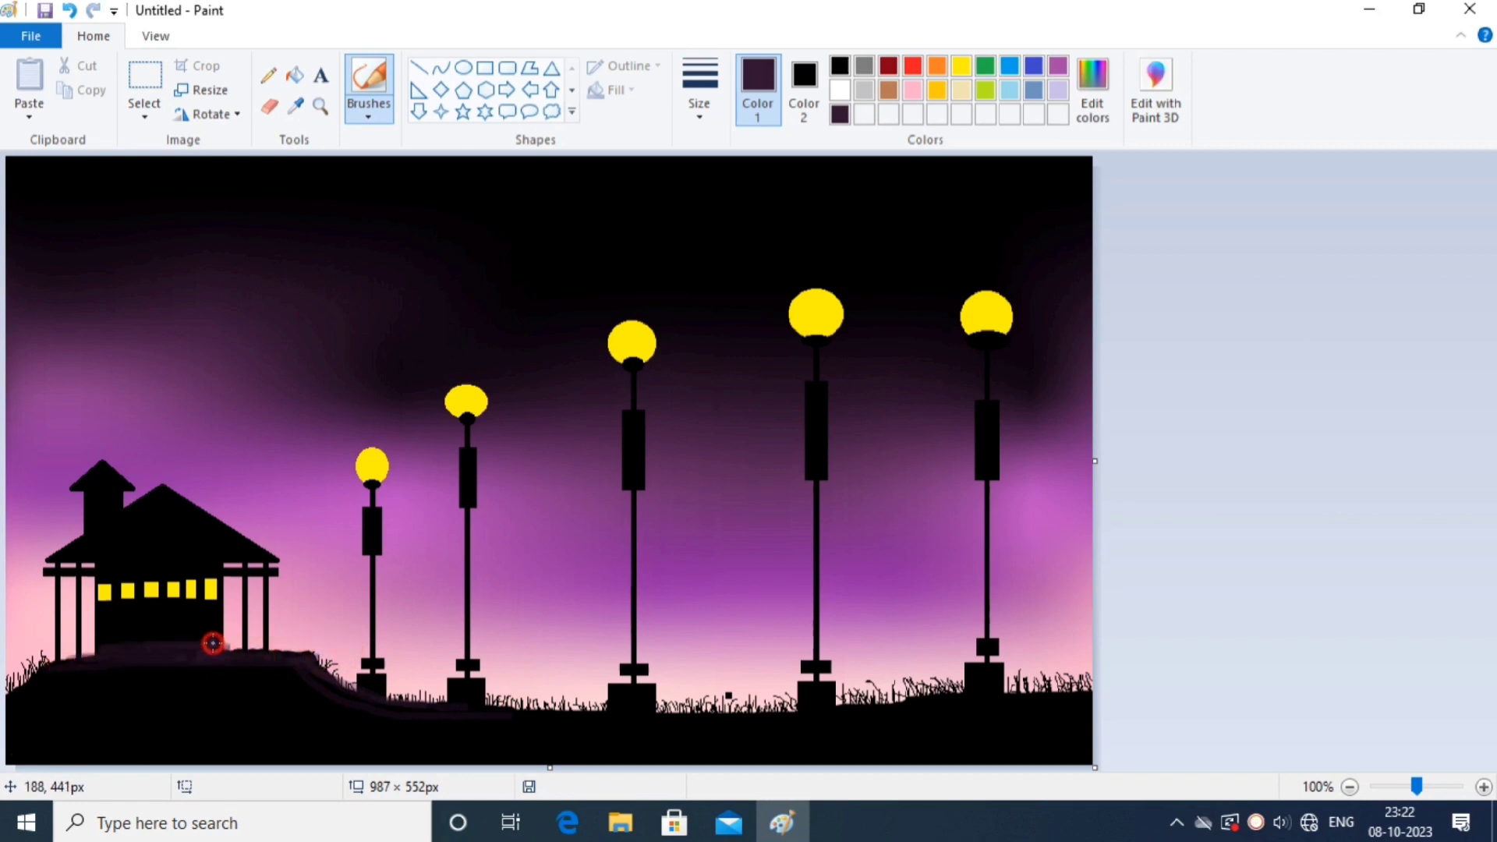
mouse_move(27, 696)
mouse_down()
mouse_move(63, 663)
mouse_move(7, 726)
mouse_move(44, 664)
mouse_move(120, 661)
mouse_up()
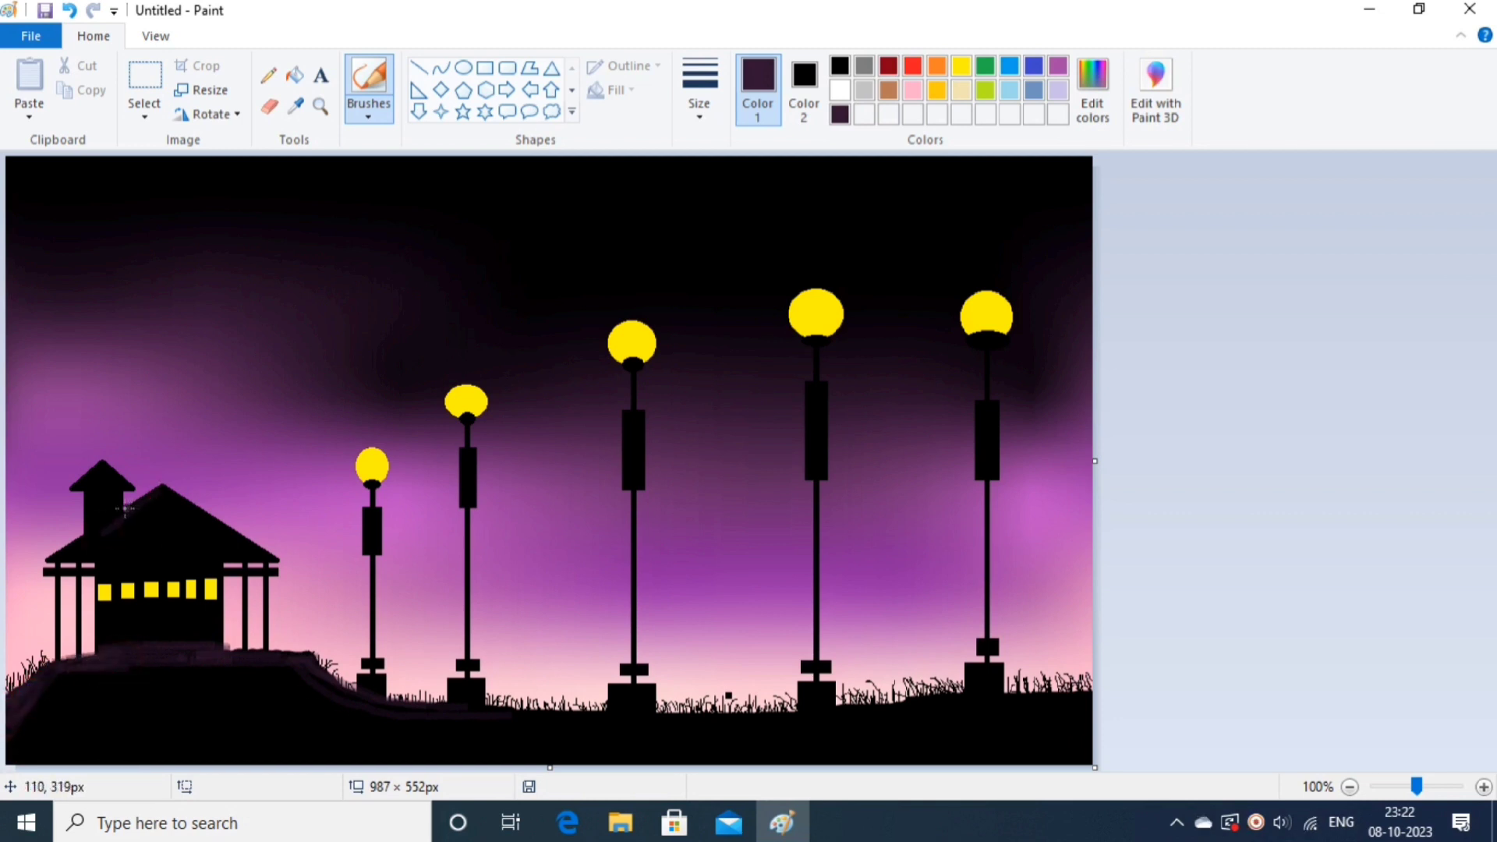
Brush dark purple highlights along the main roof's slopes and over the small tower of the house.
mouse_move(162, 491)
mouse_down()
mouse_move(273, 555)
mouse_move(169, 495)
mouse_move(272, 557)
mouse_move(162, 506)
mouse_move(198, 528)
mouse_move(276, 555)
mouse_up()
drag(189, 531, 239, 546)
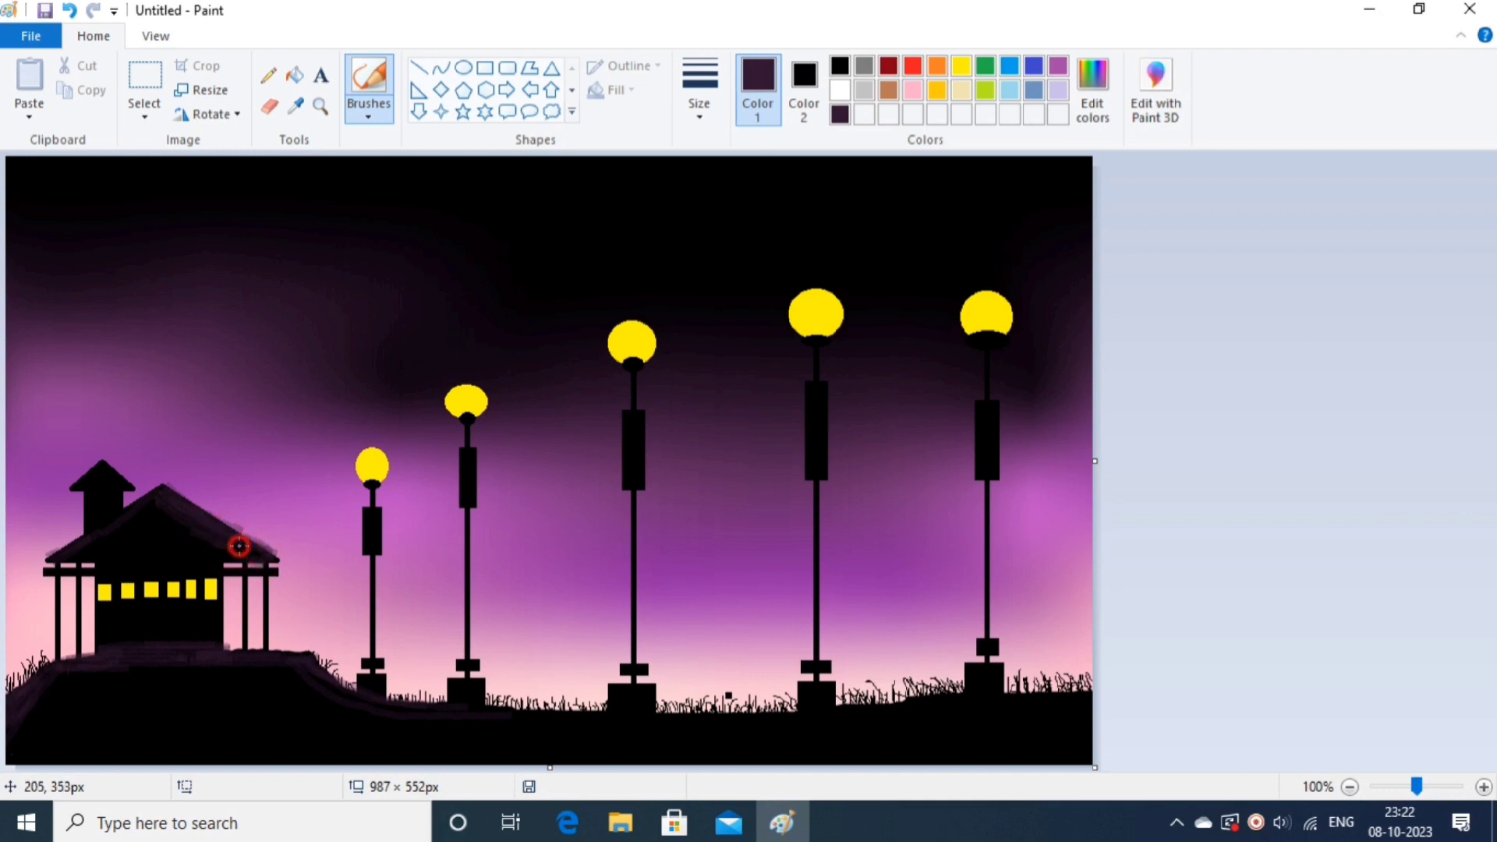
mouse_move(90, 553)
mouse_down()
mouse_move(168, 503)
mouse_move(113, 545)
mouse_move(114, 489)
mouse_move(122, 514)
mouse_move(104, 529)
mouse_move(99, 485)
mouse_move(81, 489)
mouse_move(106, 475)
mouse_move(81, 484)
mouse_move(106, 465)
mouse_move(134, 486)
mouse_move(97, 478)
mouse_up()
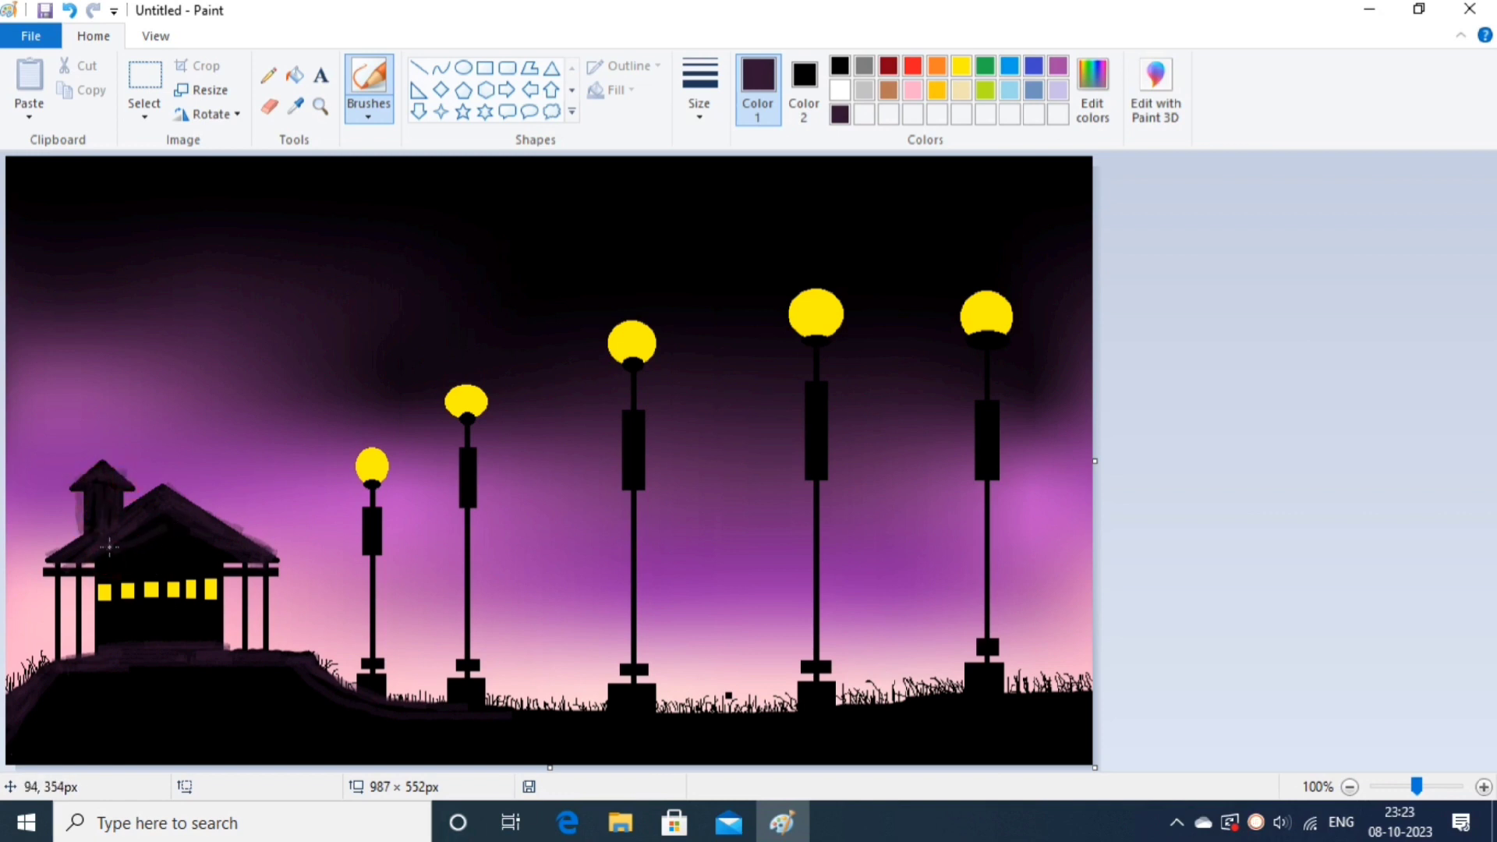
Try extra dark purple strokes across the gable and the beam under the roof, undoing each one.
drag(157, 512, 30, 605)
key(ctrl+z)
drag(165, 524, 69, 573)
key(ctrl+z)
mouse_move(164, 515)
mouse_down()
mouse_move(87, 566)
mouse_move(259, 572)
mouse_up()
key(ctrl+z)
mouse_move(112, 571)
mouse_down()
mouse_move(227, 556)
mouse_move(144, 555)
mouse_move(201, 545)
mouse_move(43, 585)
mouse_up()
key(ctrl+z)
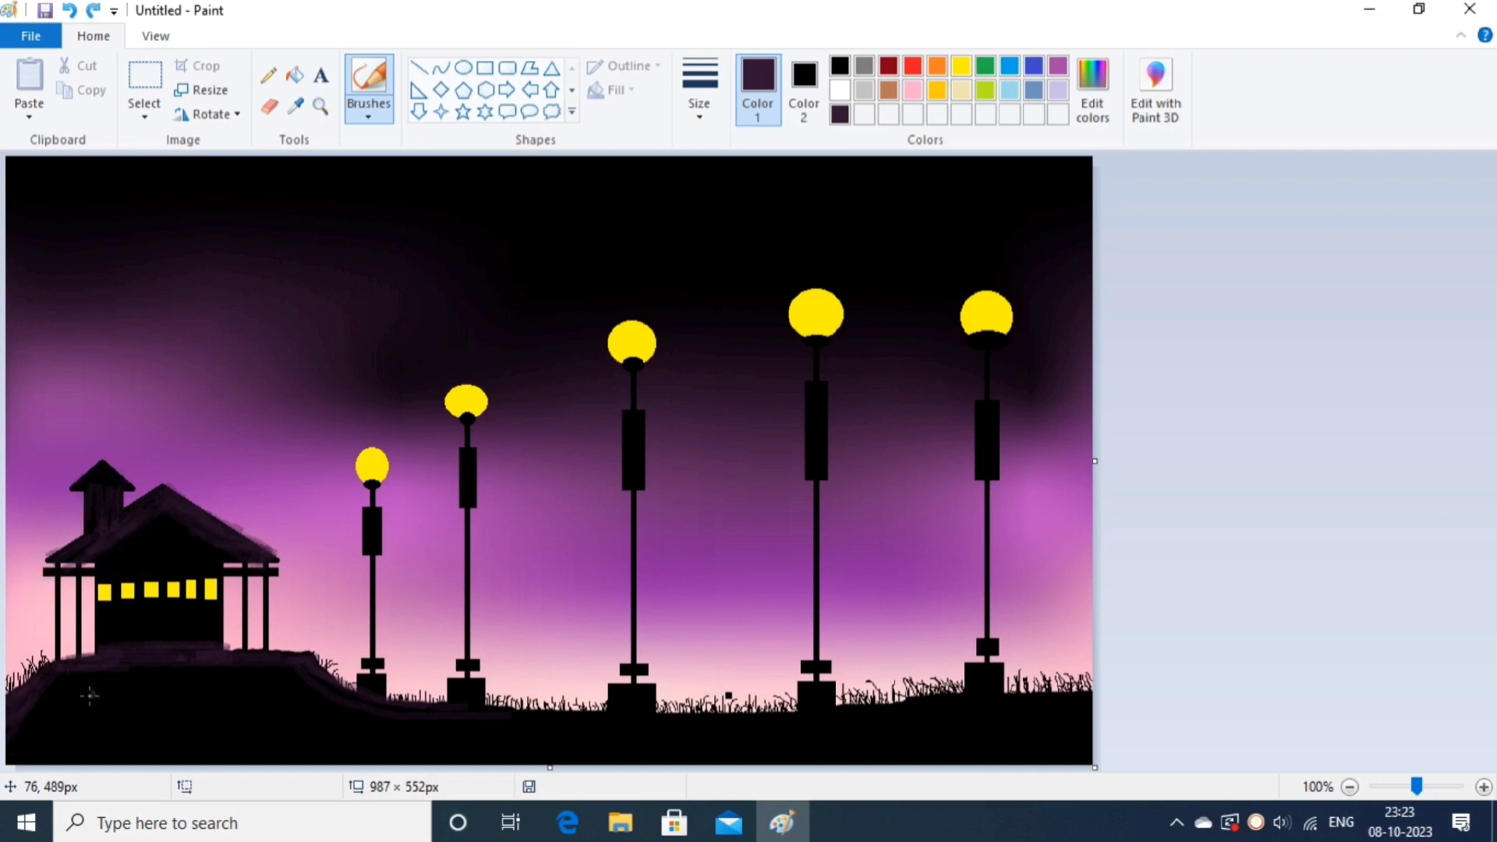
Brush dark purple along the beam under the roof and streak both hill slopes down to the canvas's lower edge.
drag(90, 572, 279, 572)
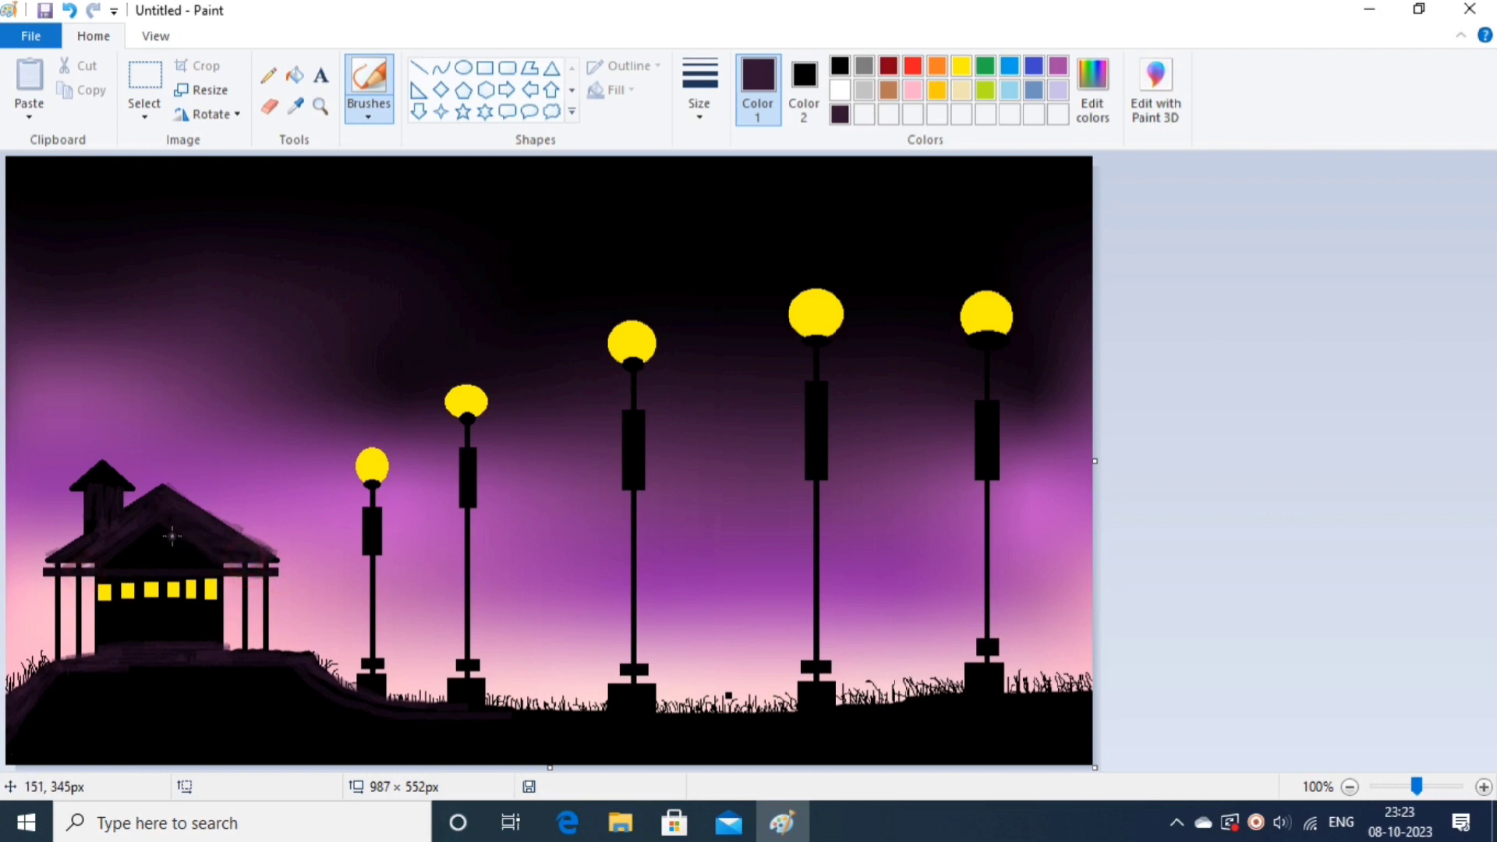
drag(24, 737, 58, 689)
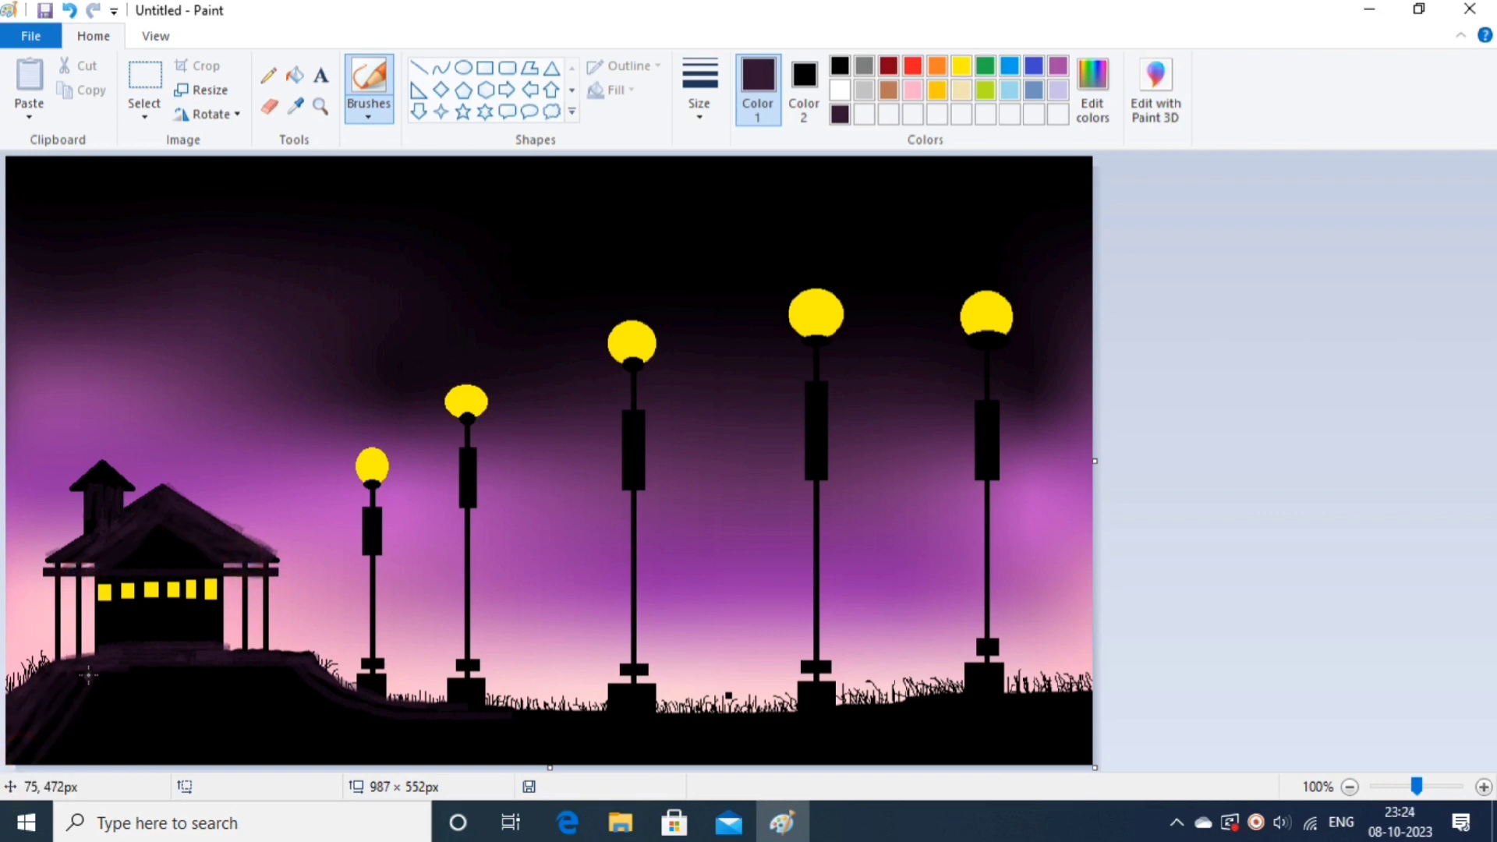
mouse_move(64, 679)
mouse_down()
mouse_move(233, 667)
mouse_move(145, 676)
mouse_move(325, 692)
mouse_move(298, 692)
mouse_move(481, 775)
mouse_move(353, 716)
mouse_move(438, 763)
mouse_move(407, 710)
mouse_move(597, 787)
mouse_up()
mouse_move(457, 719)
mouse_down()
mouse_move(505, 729)
mouse_move(546, 794)
mouse_move(495, 768)
mouse_up()
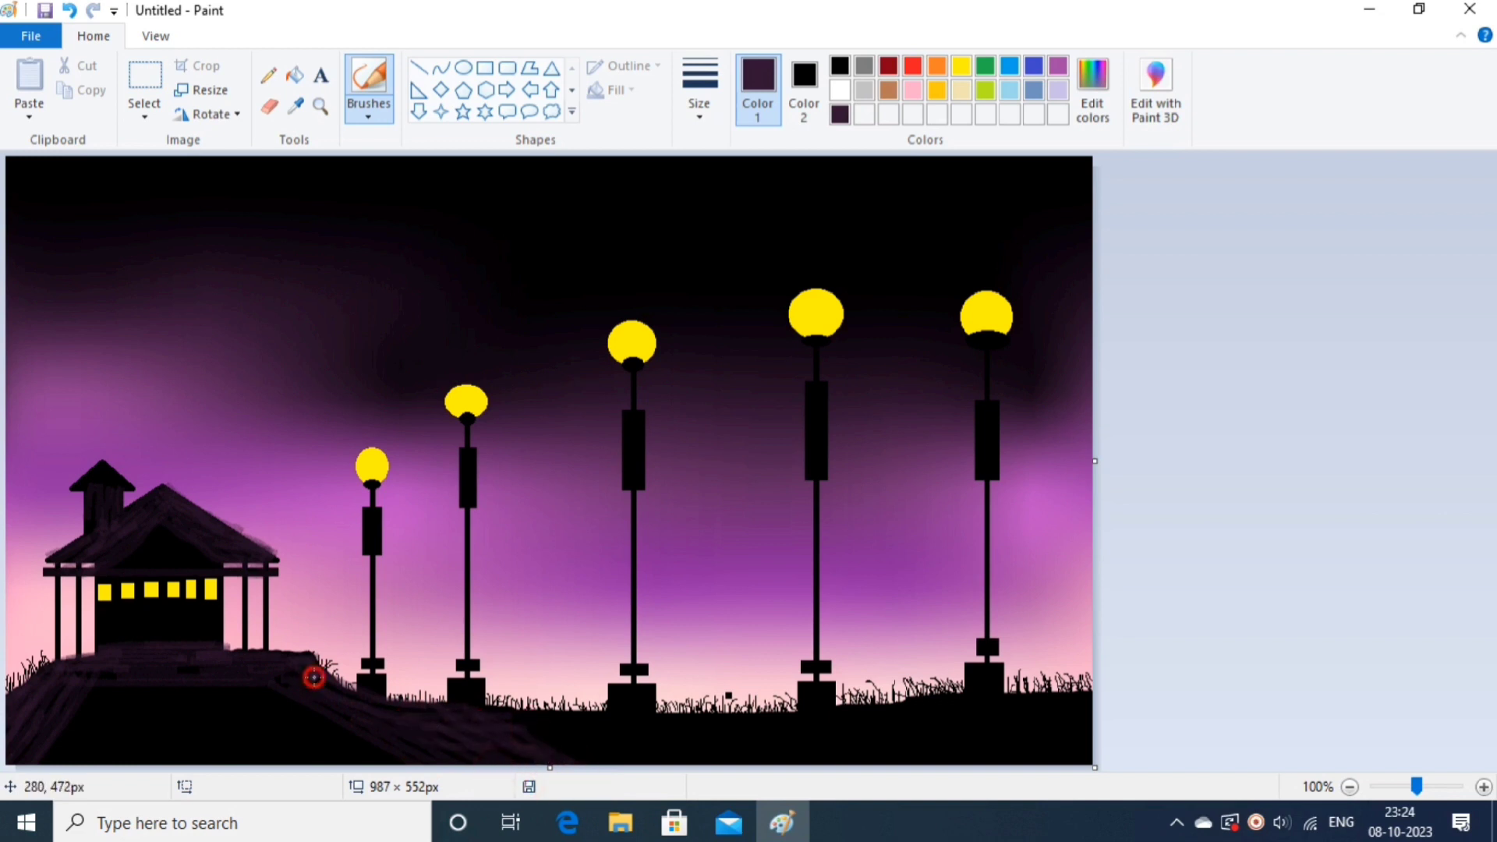
drag(314, 678, 461, 713)
mouse_move(268, 686)
mouse_down()
mouse_move(372, 770)
mouse_move(408, 775)
mouse_up()
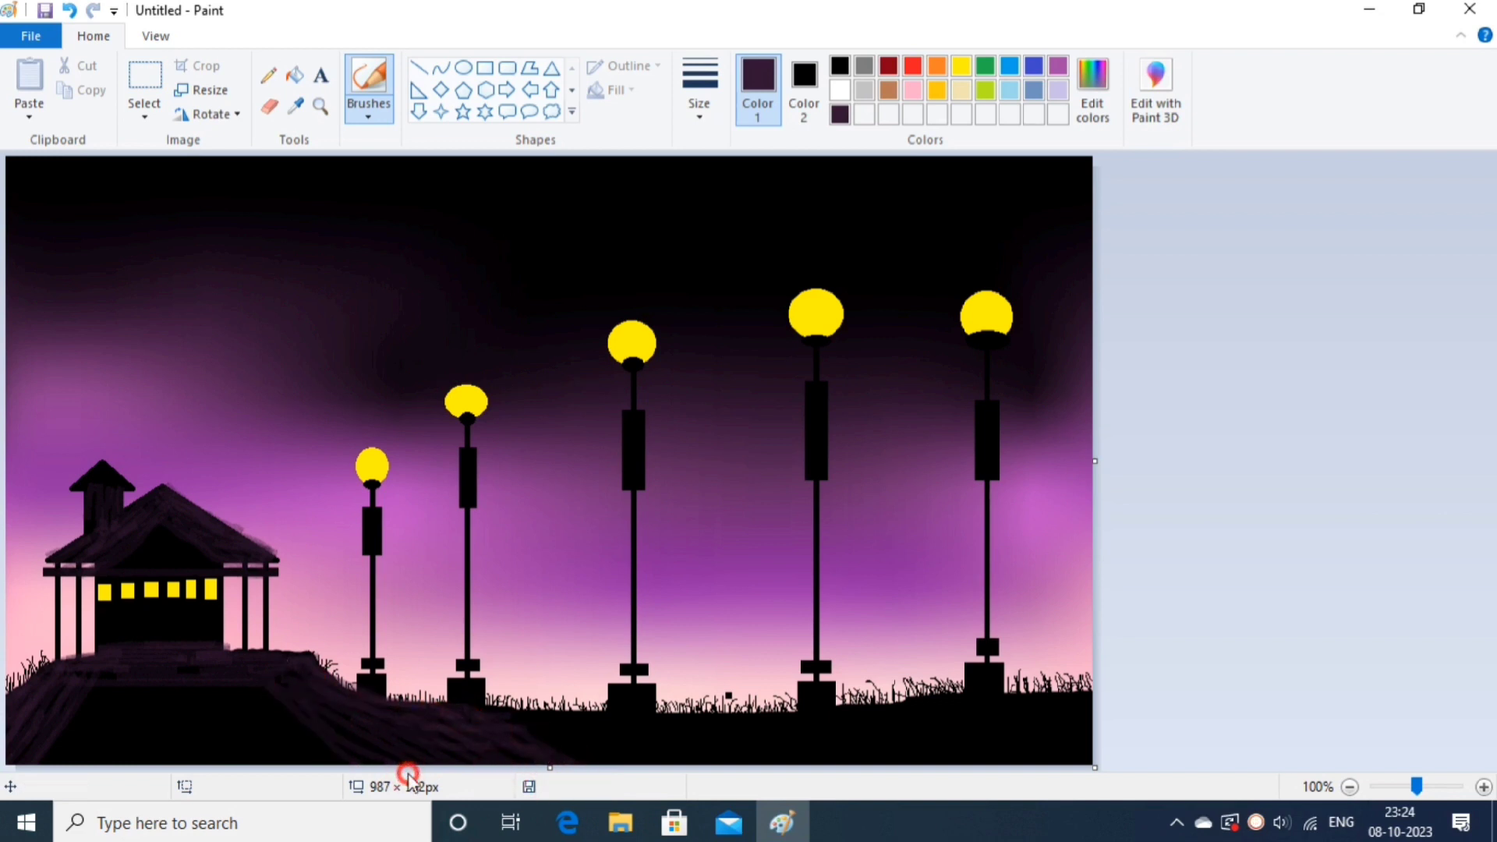
mouse_move(321, 717)
mouse_down()
mouse_move(410, 770)
mouse_move(401, 789)
mouse_up()
mouse_move(268, 685)
mouse_down()
mouse_move(368, 788)
mouse_move(391, 789)
mouse_up()
Brush dark purple along the ground from below the second lamp to the far canvas edge and touch the first lamp's base.
mouse_move(504, 714)
mouse_down()
mouse_move(1069, 694)
mouse_move(957, 705)
mouse_move(992, 686)
mouse_up()
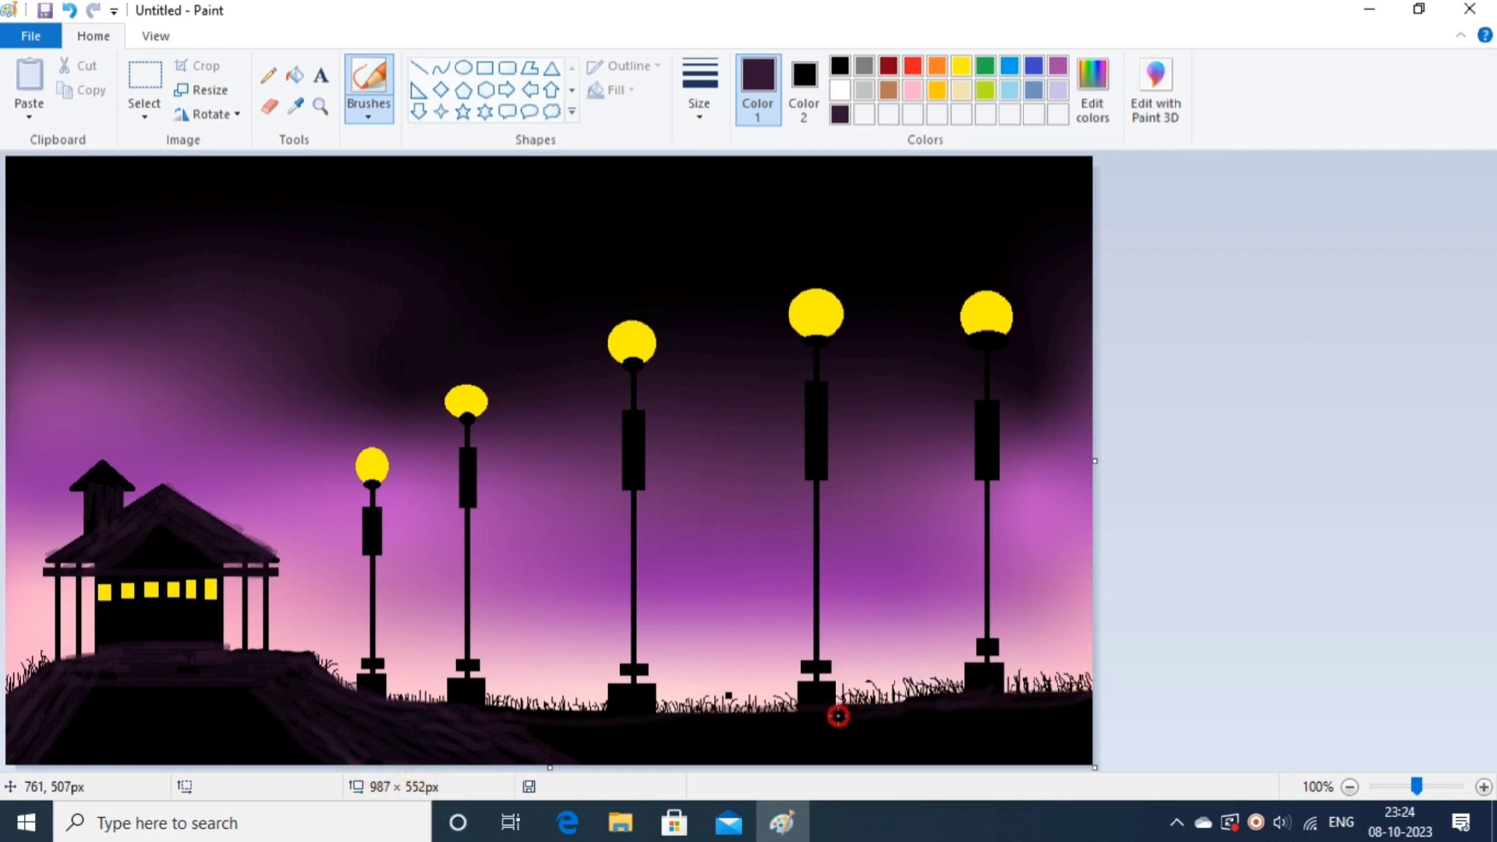
mouse_move(838, 716)
mouse_down()
mouse_move(659, 712)
mouse_move(704, 730)
mouse_up()
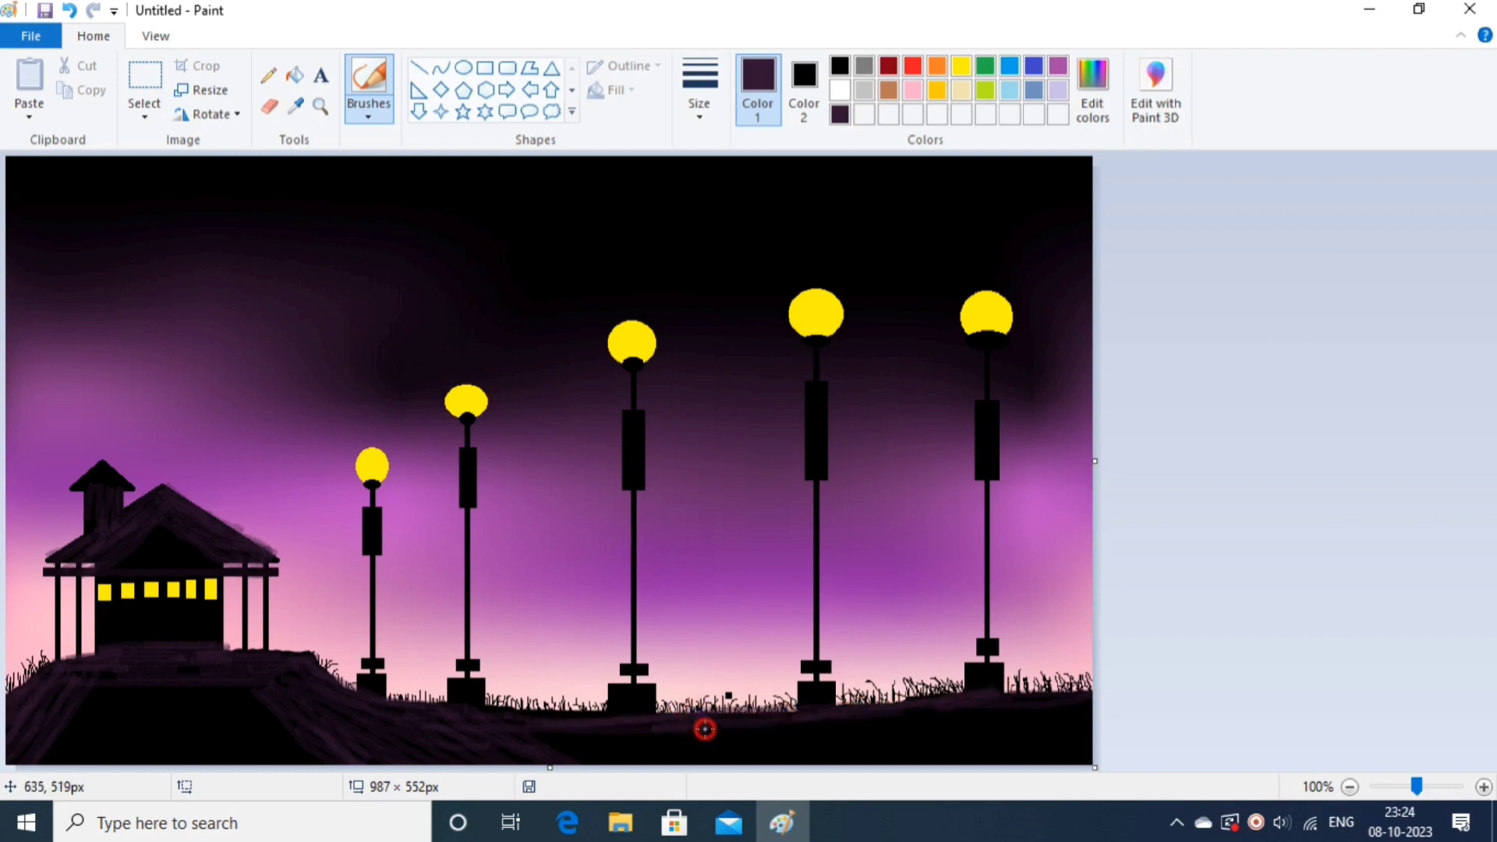
drag(537, 724, 1073, 700)
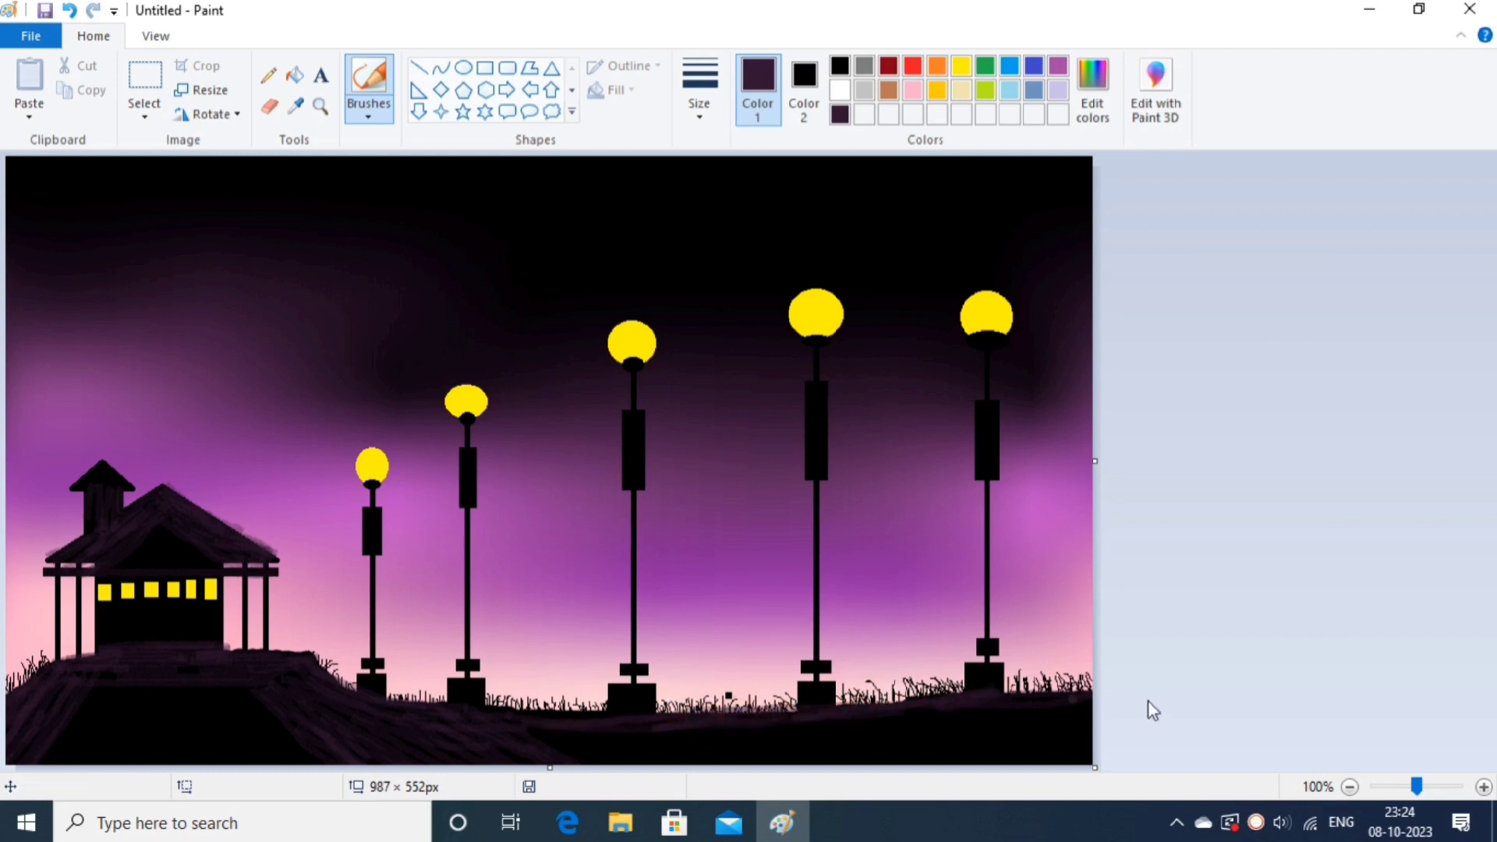
drag(376, 689, 386, 689)
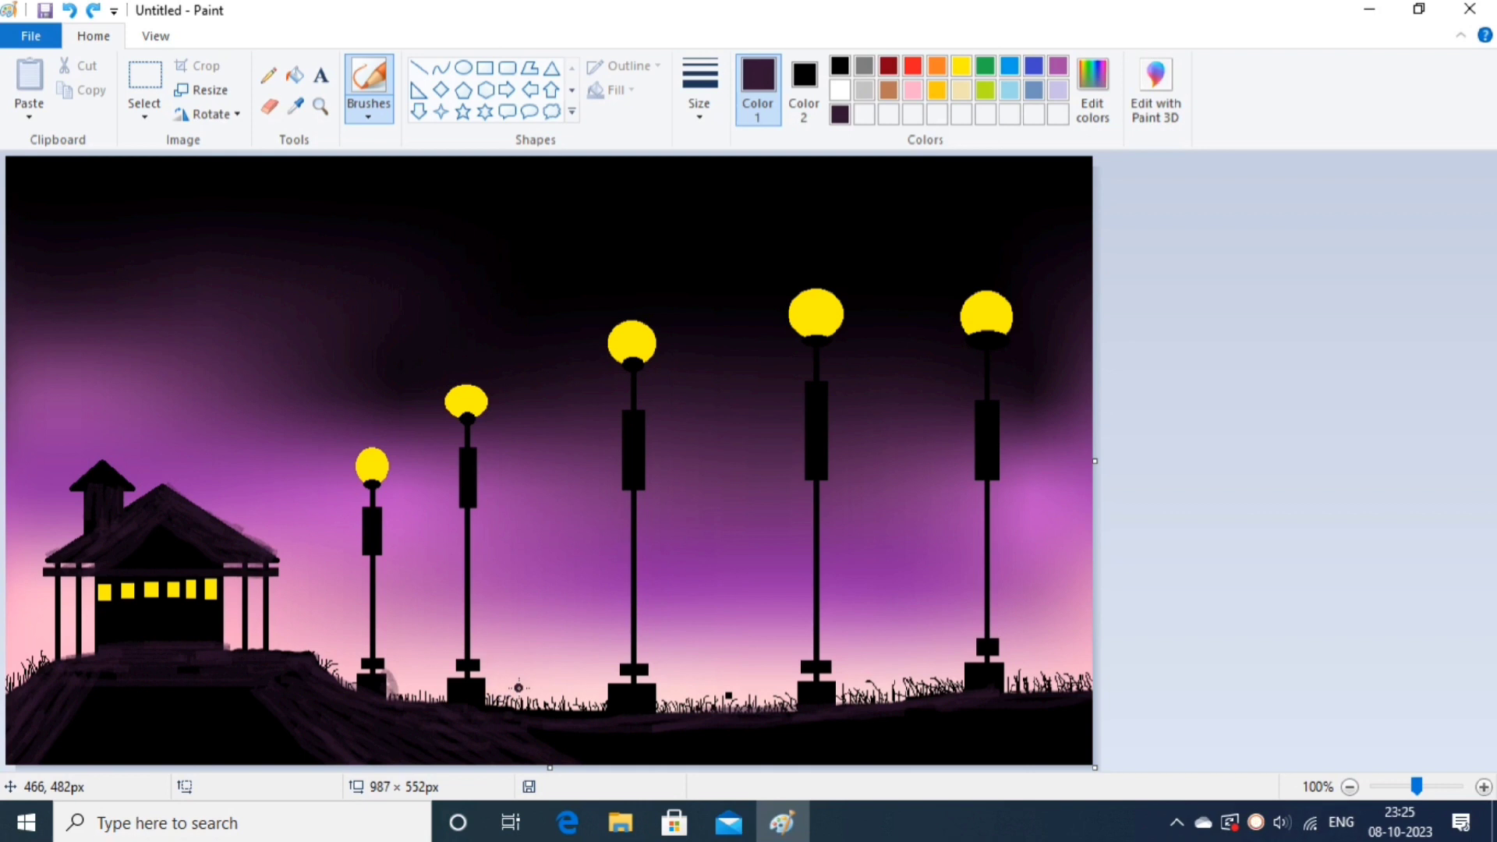
Set both colours to white and pencil tiny star dots across the upper sky, more densely above the fifth lamp.
click(264, 76)
click(839, 89)
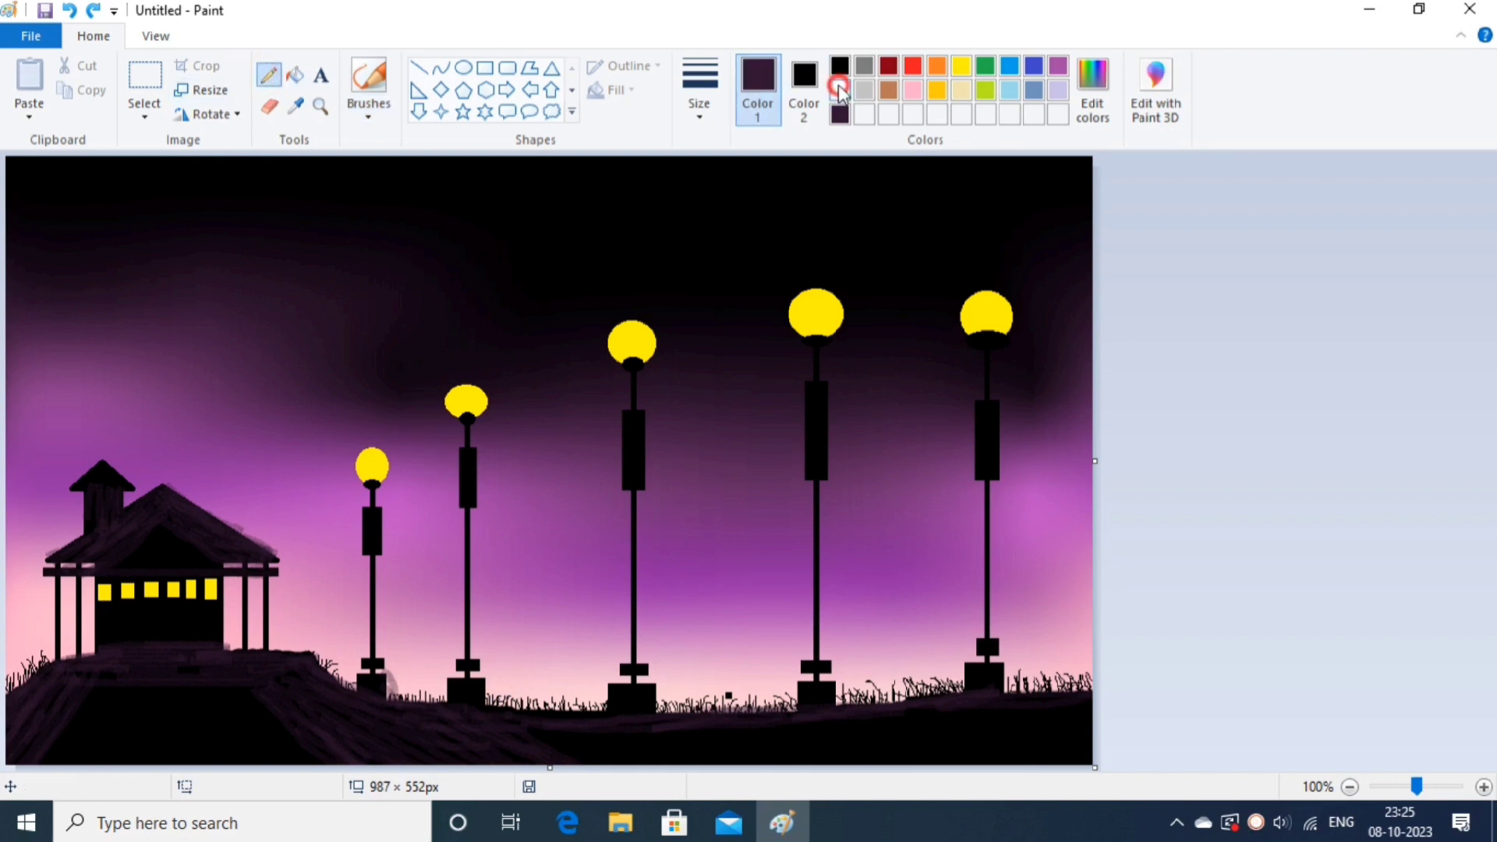
click(808, 96)
click(842, 88)
click(107, 215)
click(170, 208)
click(291, 204)
click(442, 208)
click(726, 198)
click(961, 165)
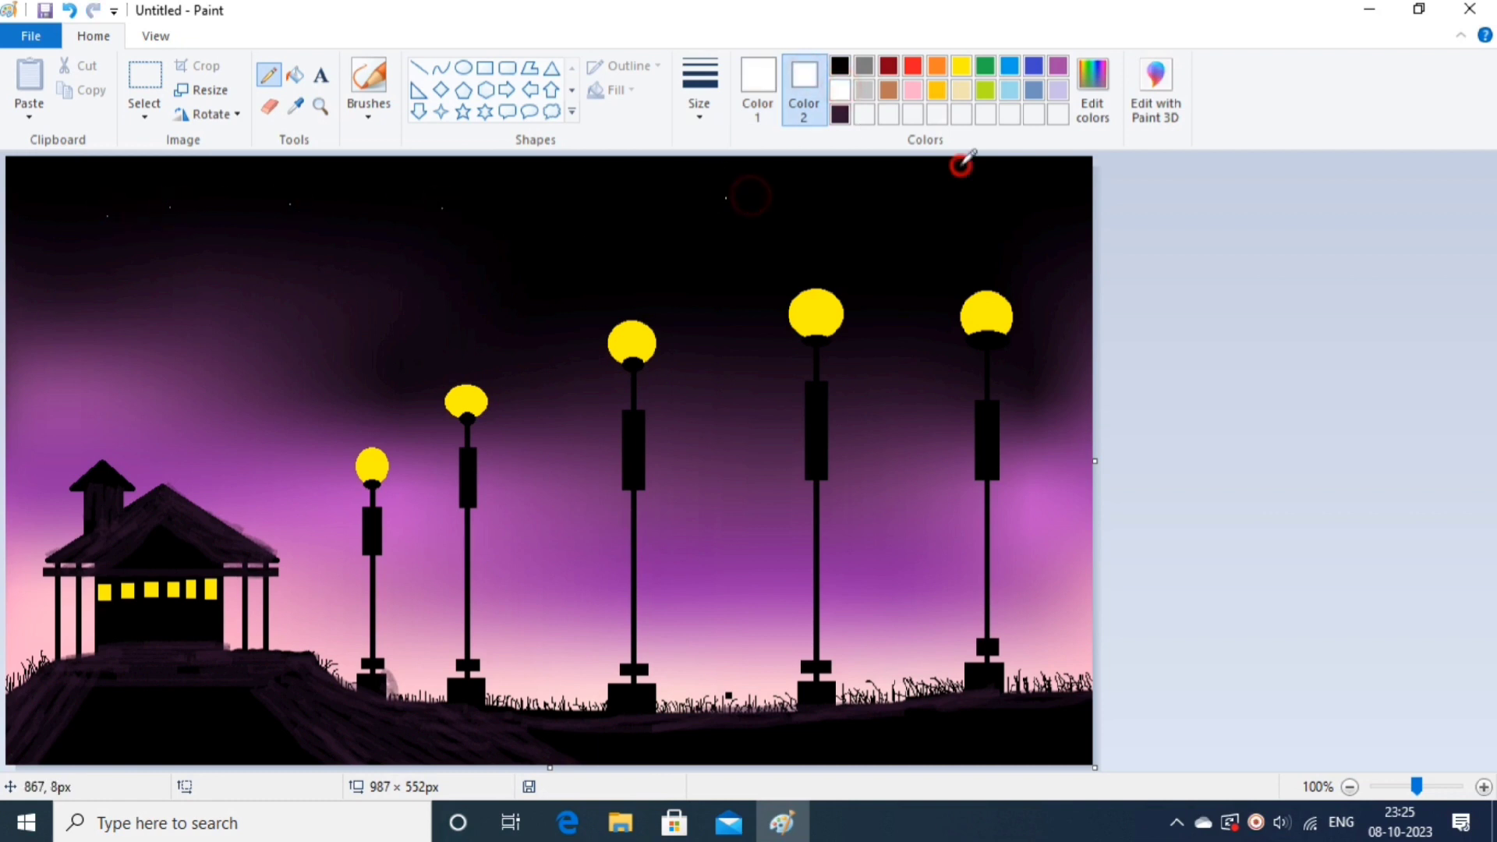
click(1042, 206)
click(1066, 184)
click(1025, 168)
click(933, 176)
click(1007, 208)
click(1067, 280)
click(966, 217)
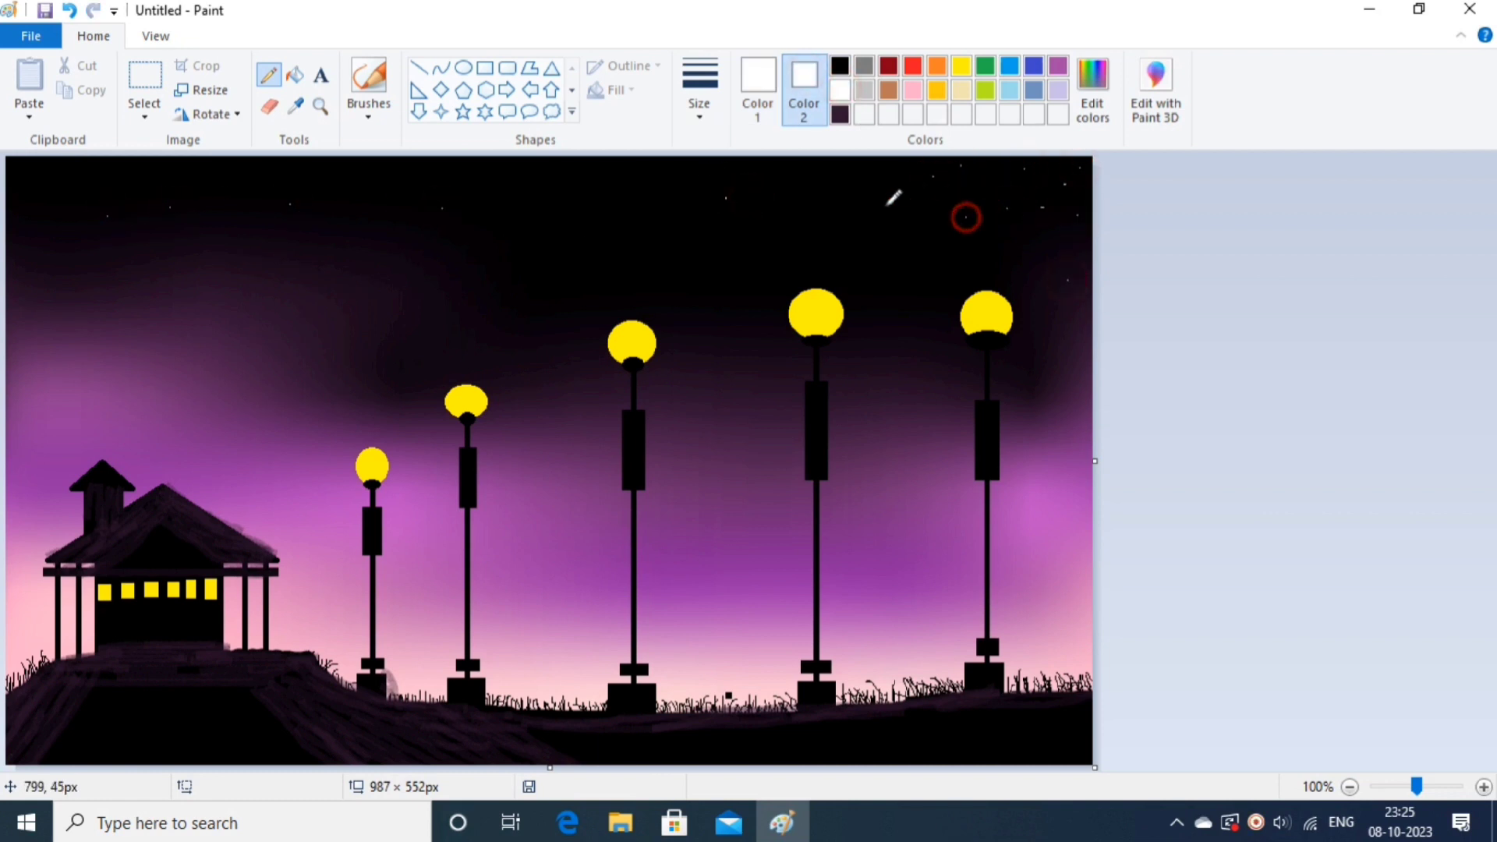
Pencil more white star dots in the dark sky above the second to fifth lamps and along the canvas's upper edge.
click(860, 196)
click(920, 269)
click(959, 265)
click(905, 223)
click(641, 229)
click(772, 252)
click(830, 236)
click(790, 185)
click(657, 169)
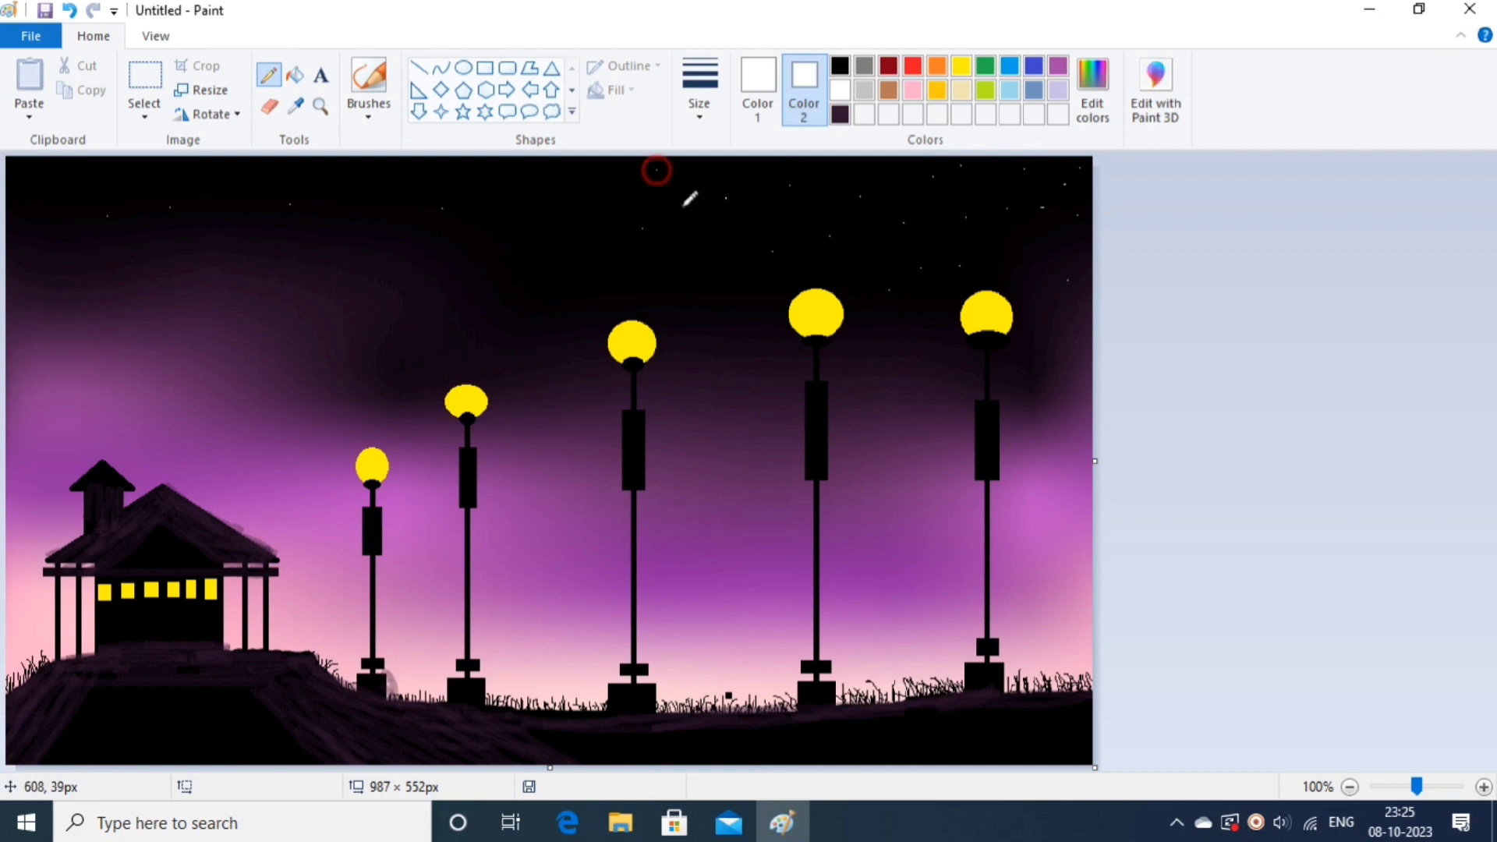
click(707, 234)
click(521, 185)
click(594, 229)
click(467, 179)
click(553, 255)
click(591, 314)
click(489, 223)
click(433, 169)
click(341, 181)
click(249, 164)
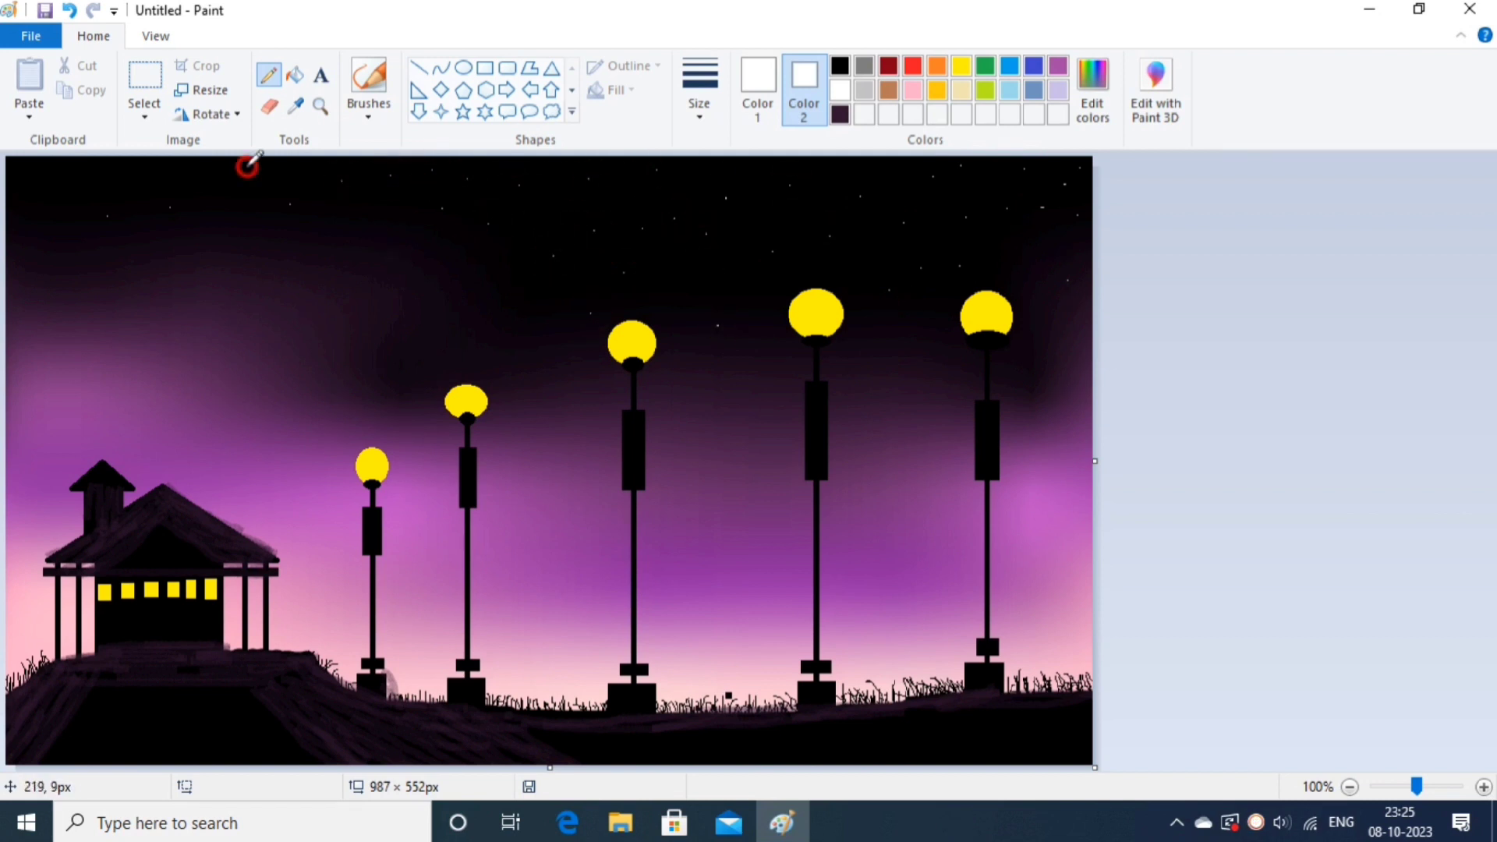
Pencil further white star dots around the second lamp's upper sky and across the sky above the house.
click(354, 256)
click(455, 329)
click(538, 330)
click(456, 263)
click(201, 170)
click(140, 171)
click(40, 176)
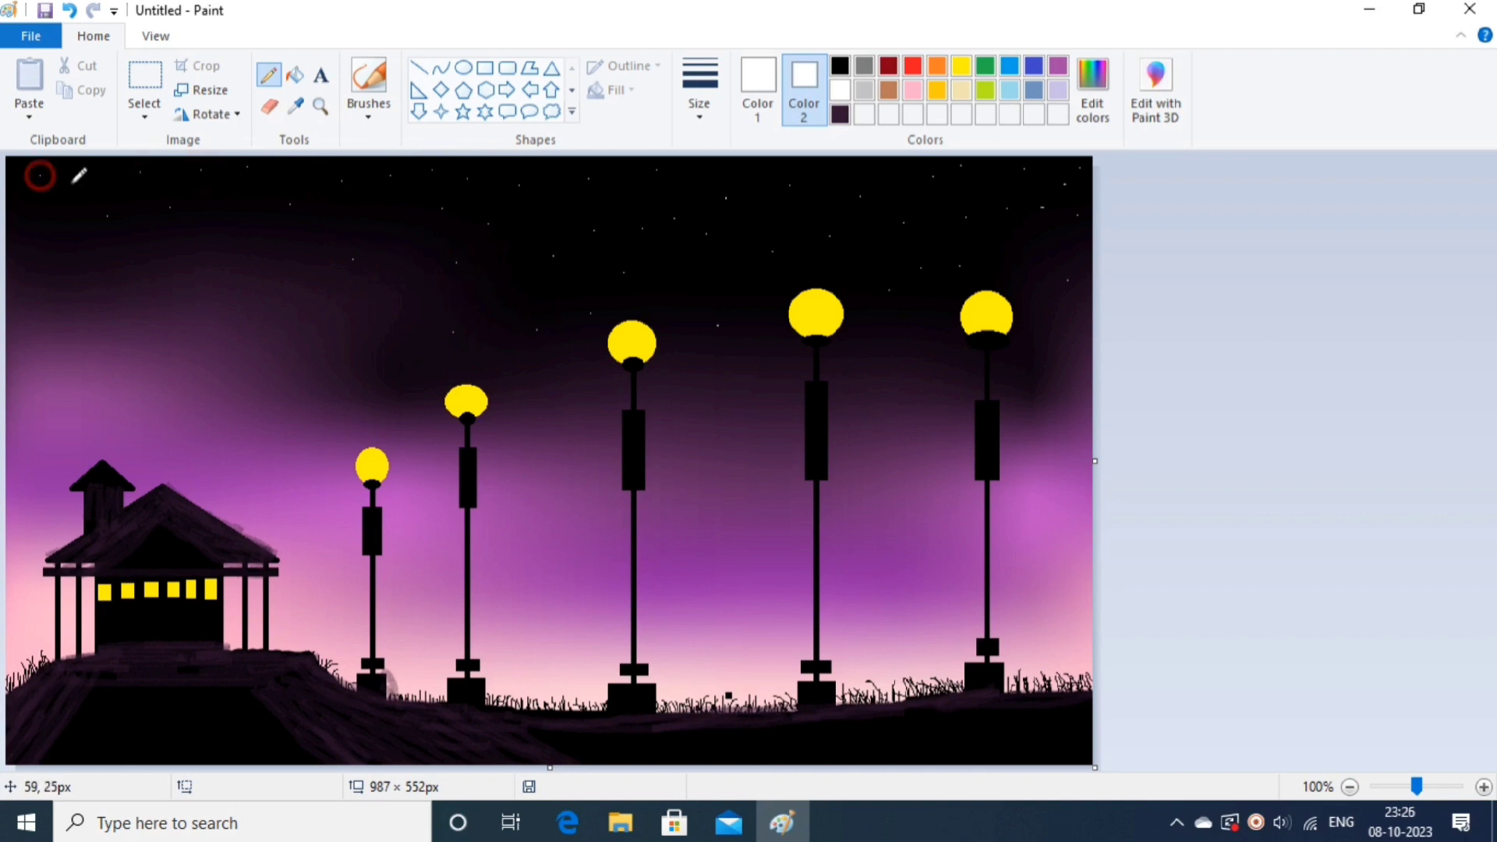
click(75, 184)
click(46, 224)
click(40, 264)
click(96, 269)
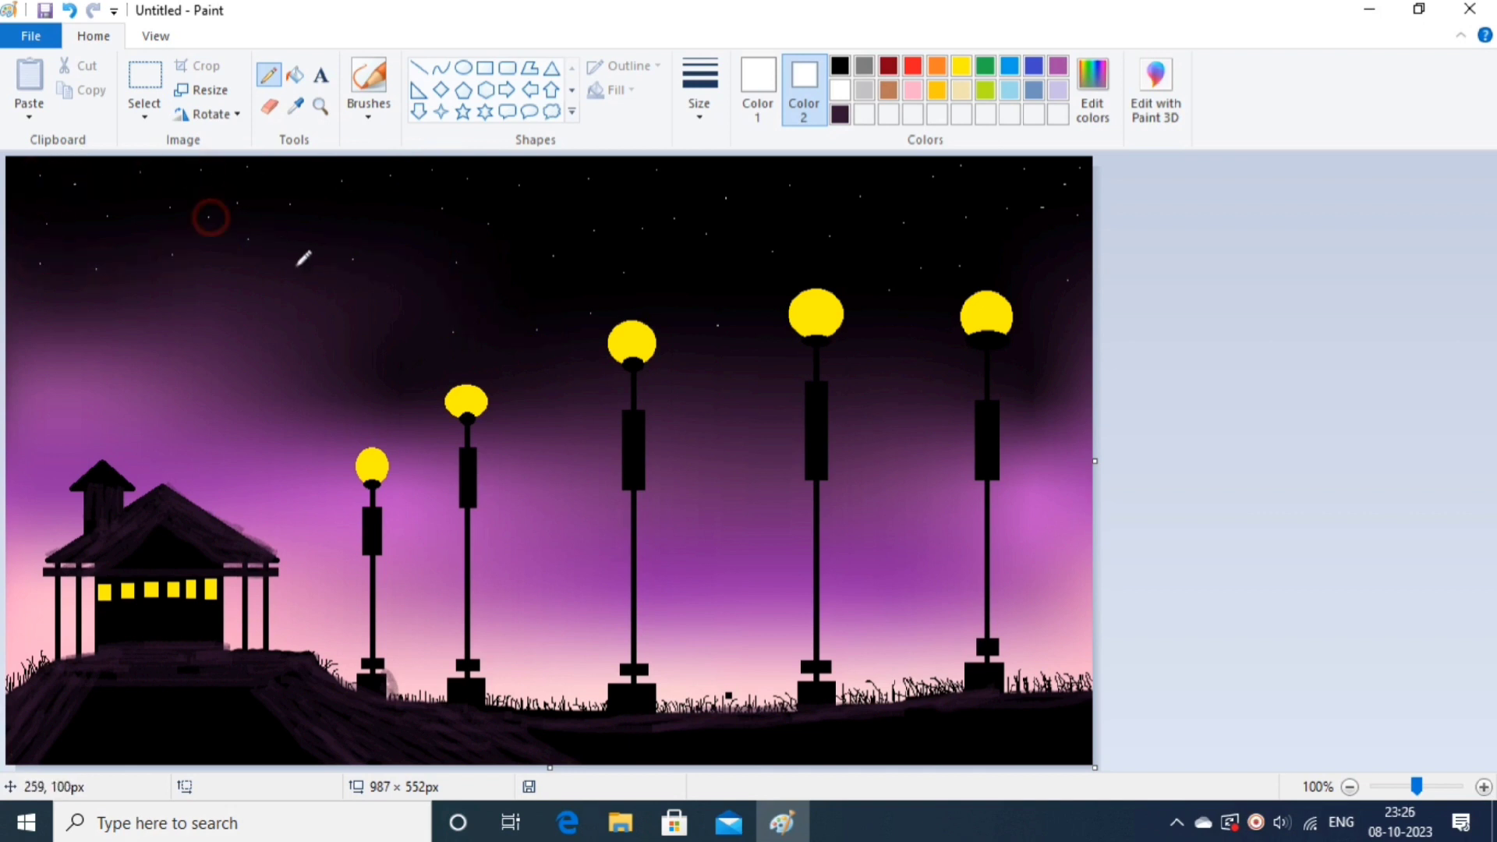
click(386, 223)
click(144, 313)
click(343, 311)
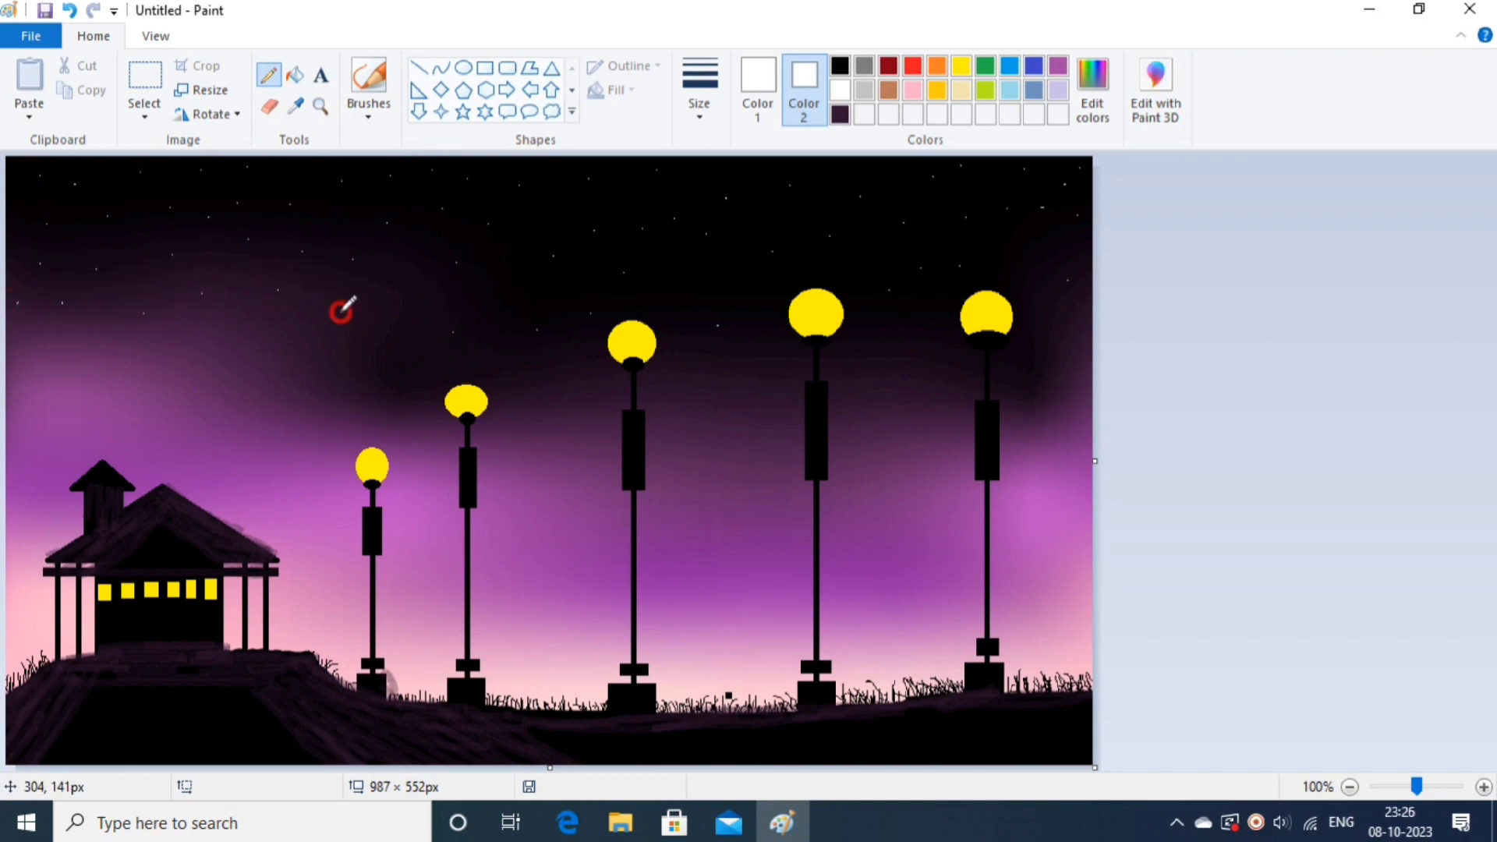
click(408, 266)
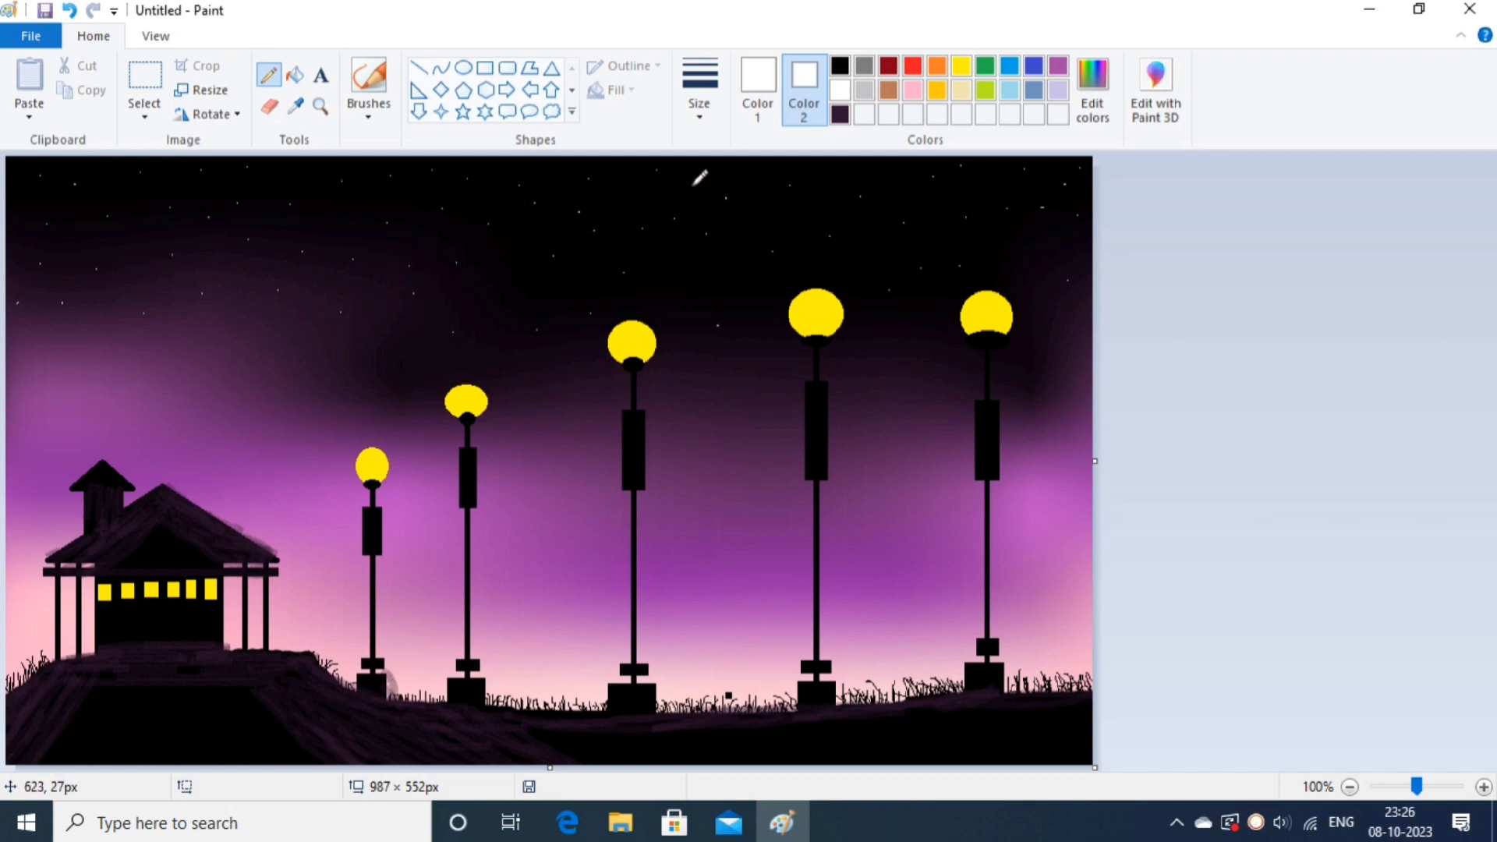
Try drawing small white four-point stars in the sky above the house, one about 15 × 11 px.
click(441, 112)
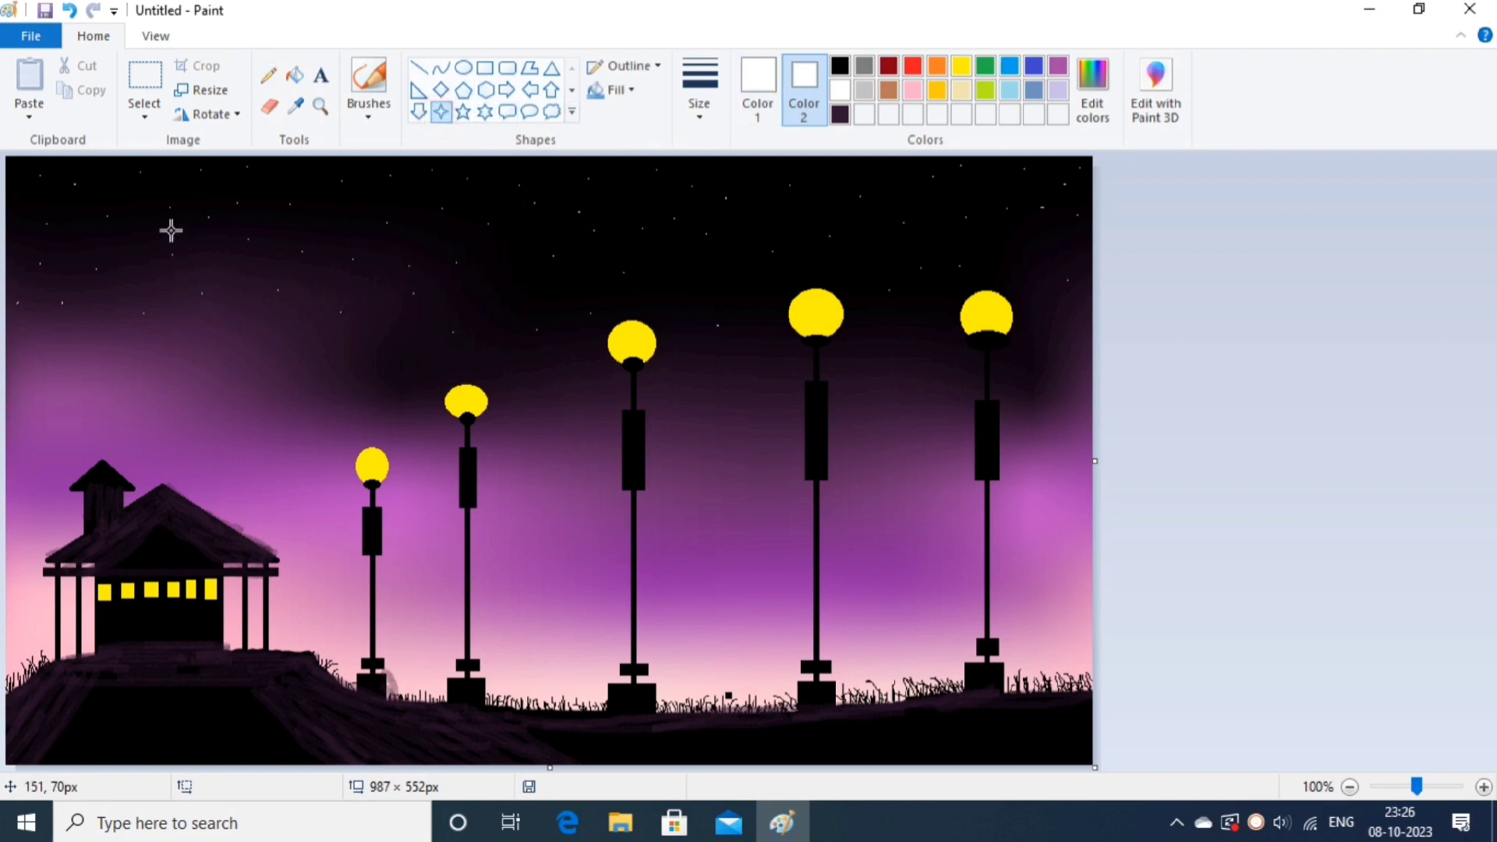
drag(170, 182, 174, 187)
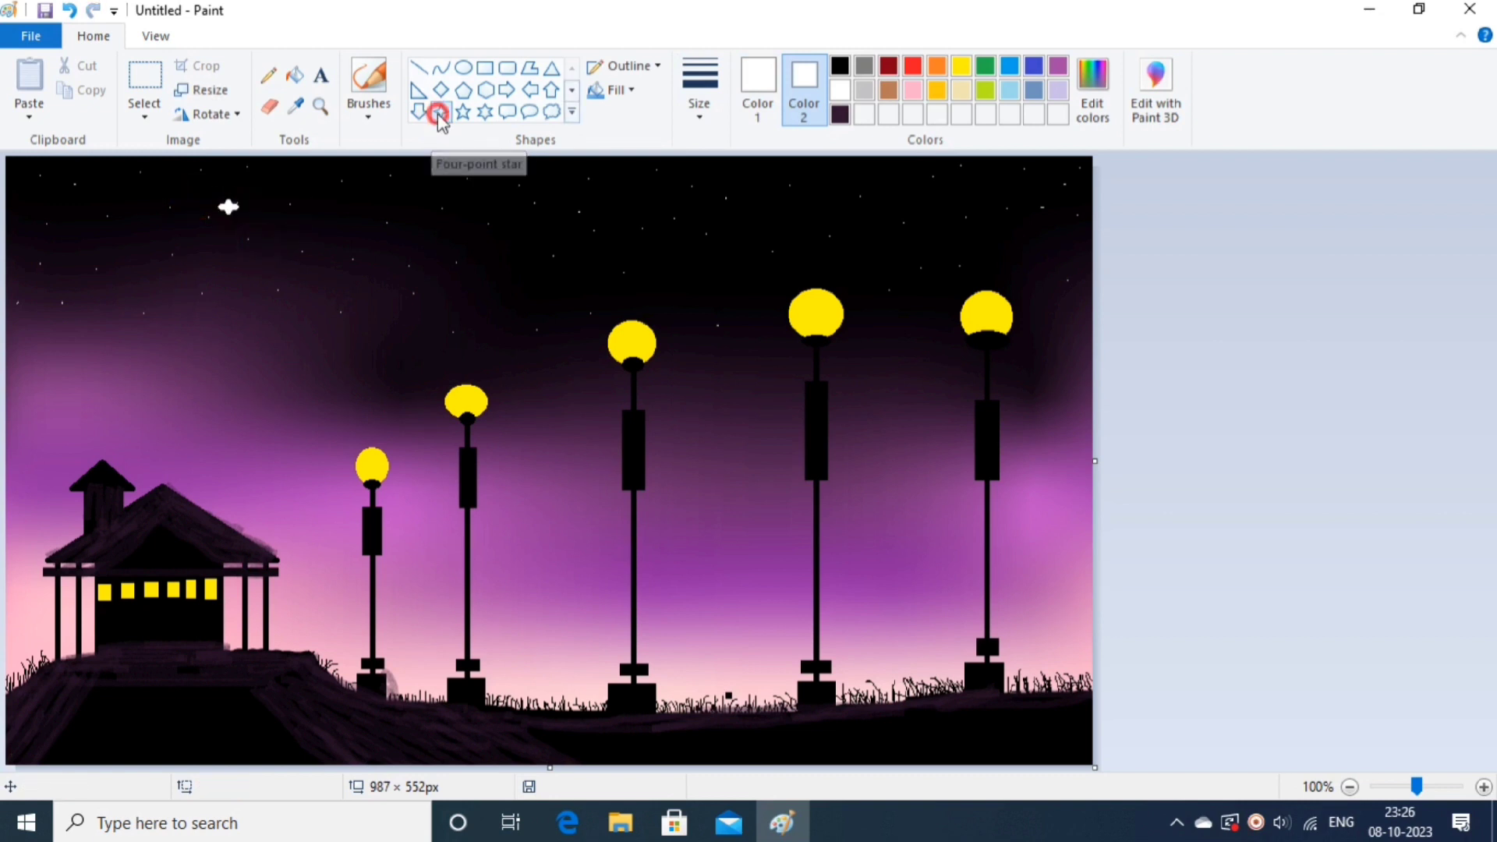
drag(136, 177, 148, 192)
drag(206, 205, 216, 214)
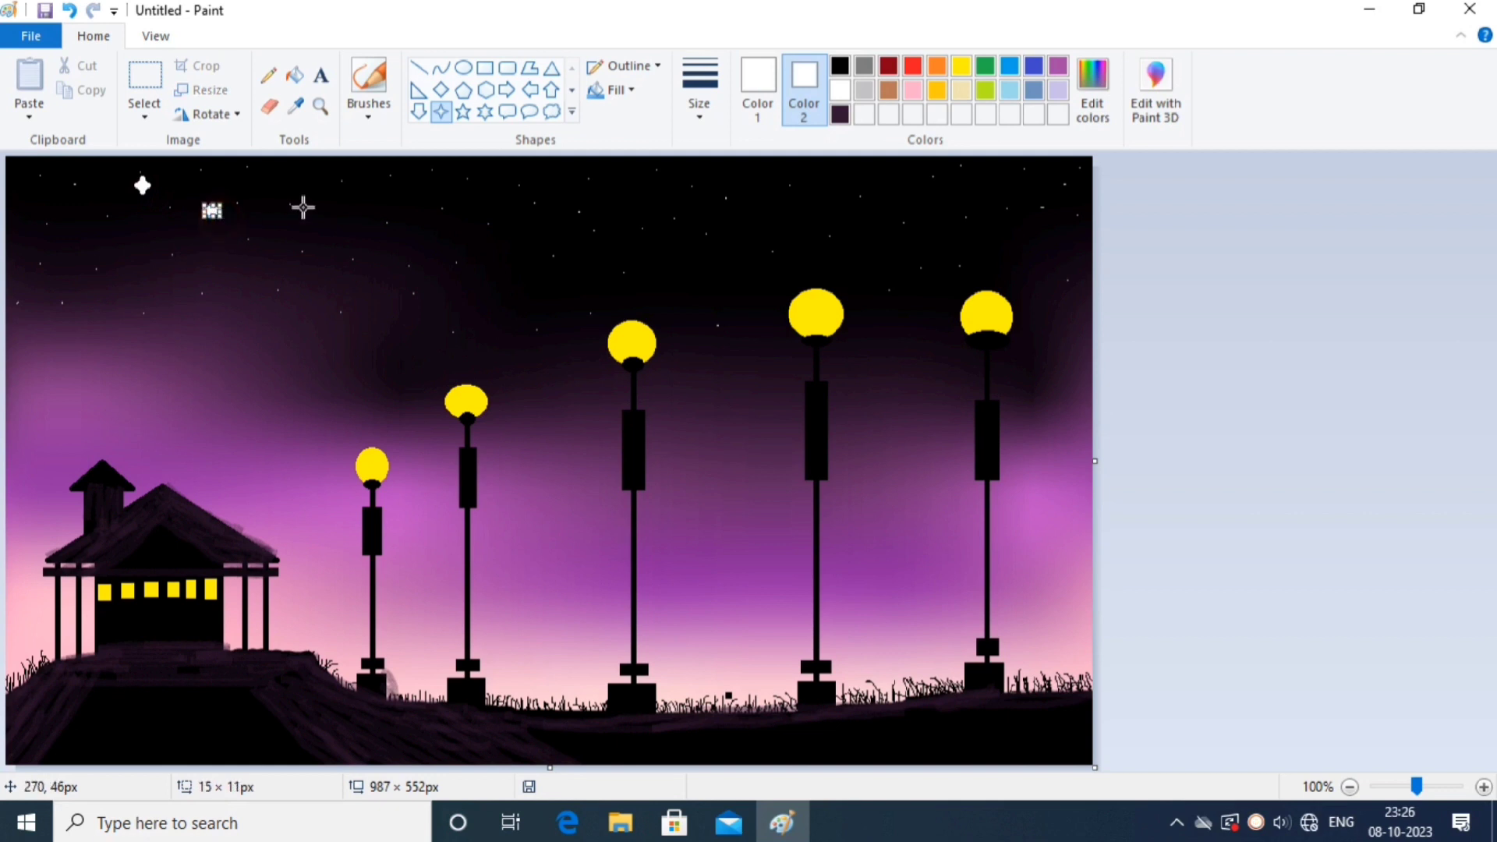
Draw small white four-point stars across the sky: above the house, above the first, between the second and third, and above the fourth lamp.
click(572, 111)
click(574, 137)
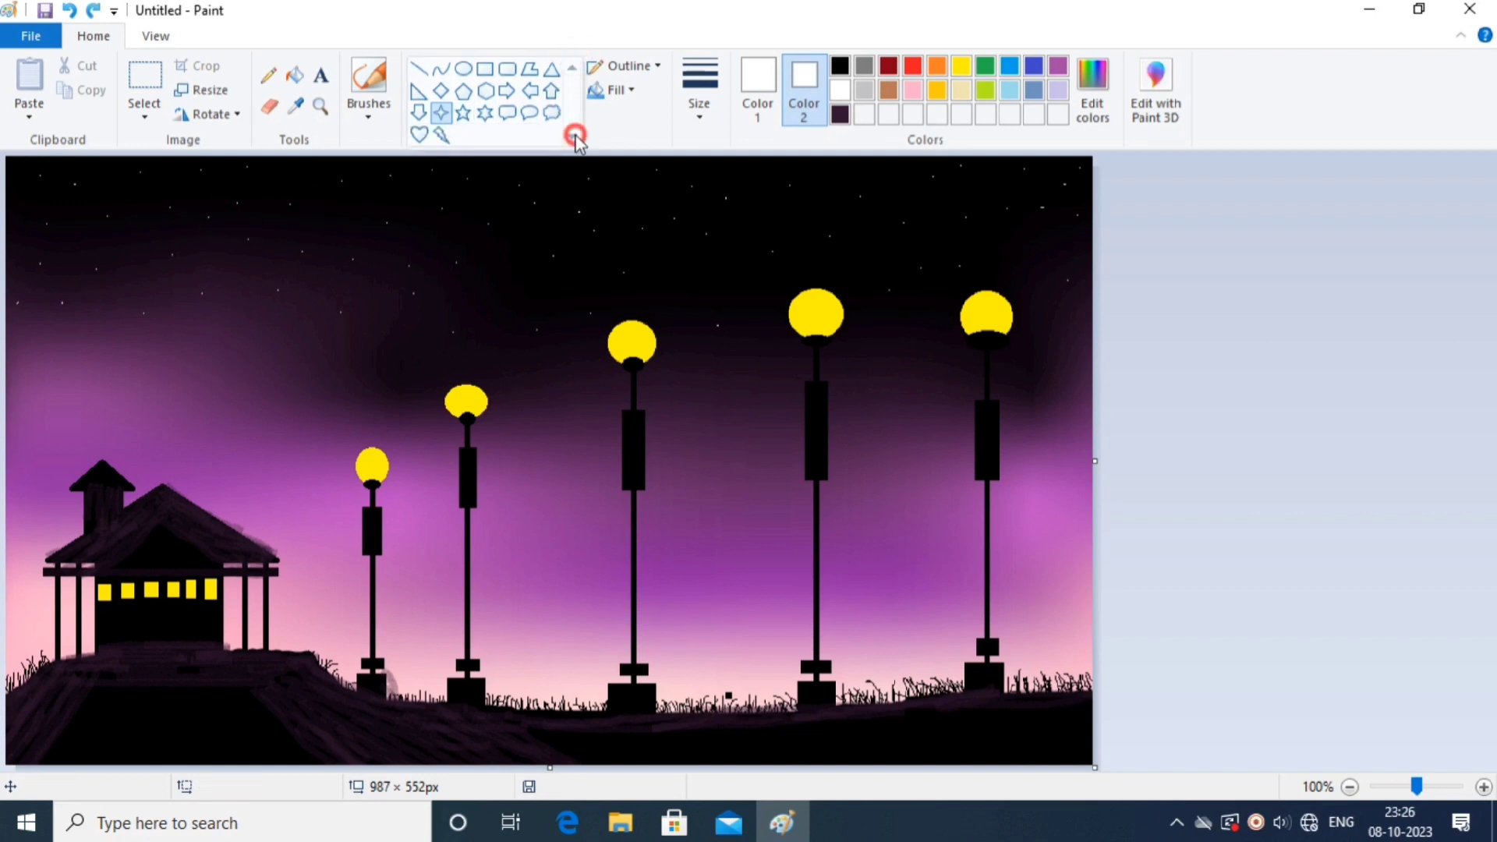
click(442, 113)
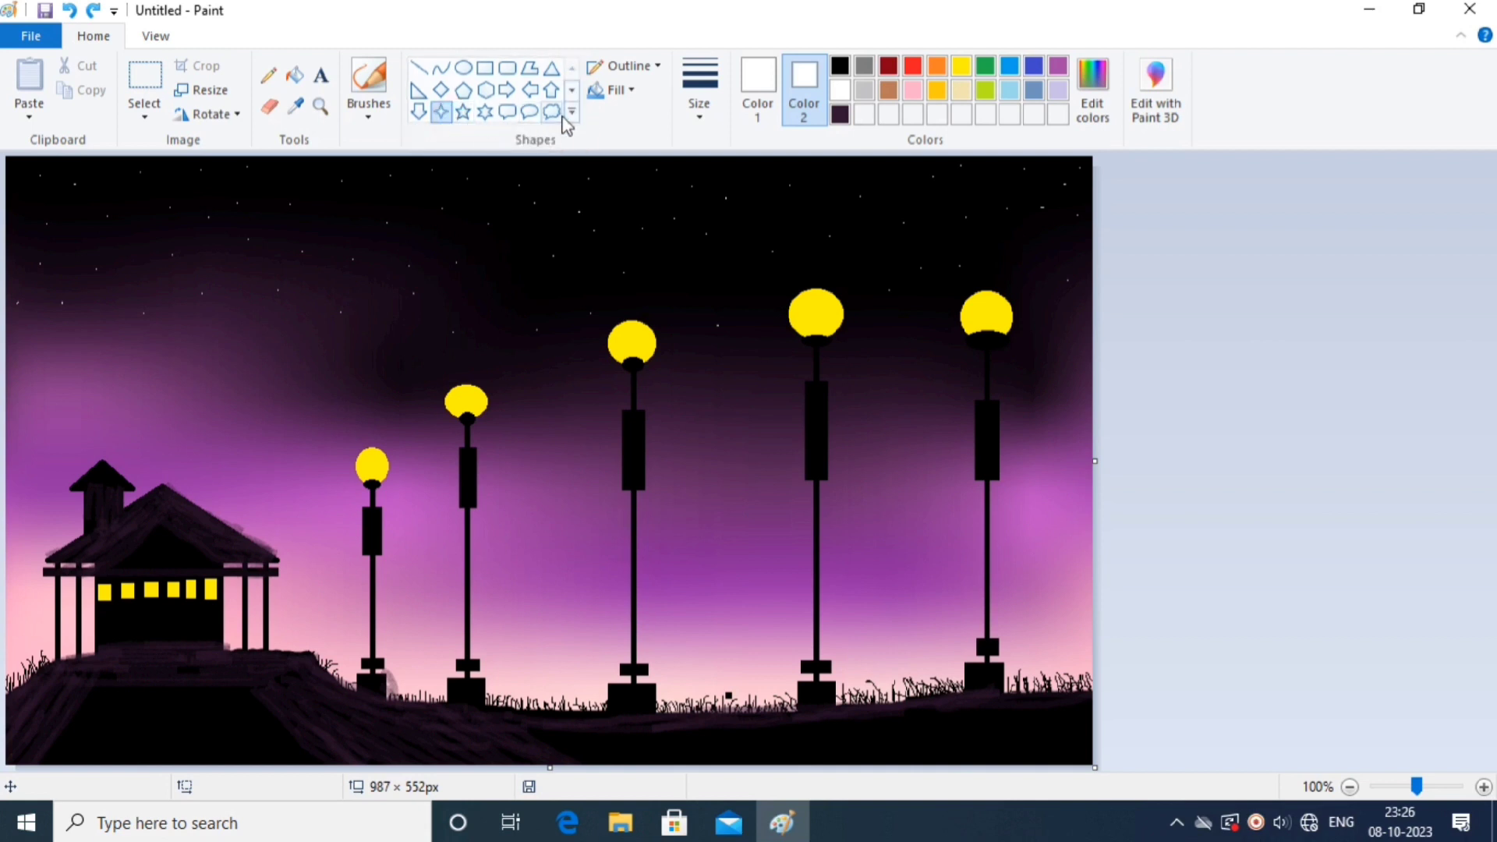
click(441, 113)
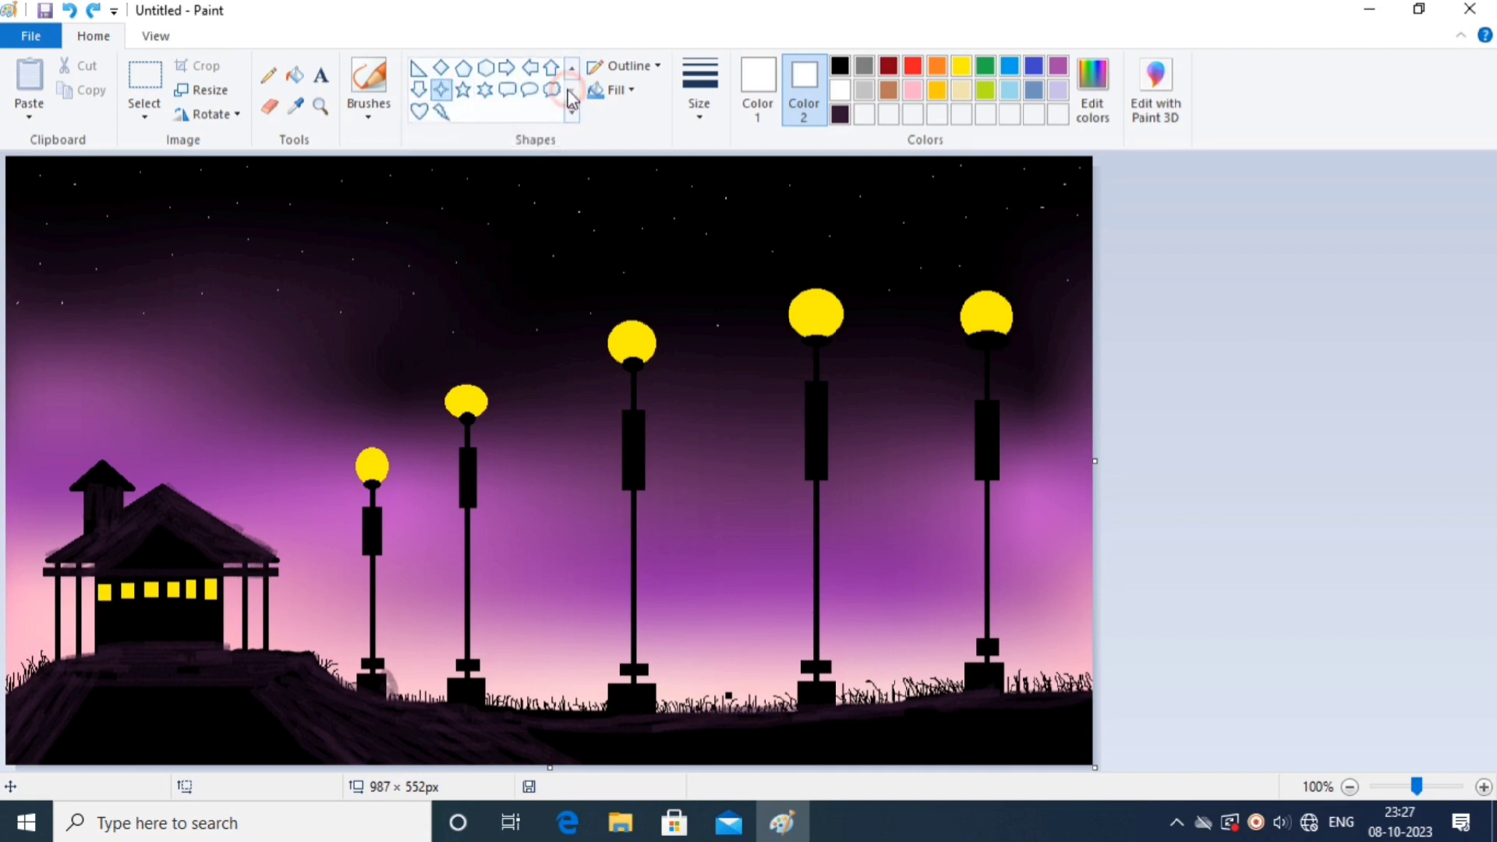
drag(167, 213, 176, 224)
drag(818, 185, 831, 196)
drag(543, 181, 553, 192)
drag(326, 179, 338, 192)
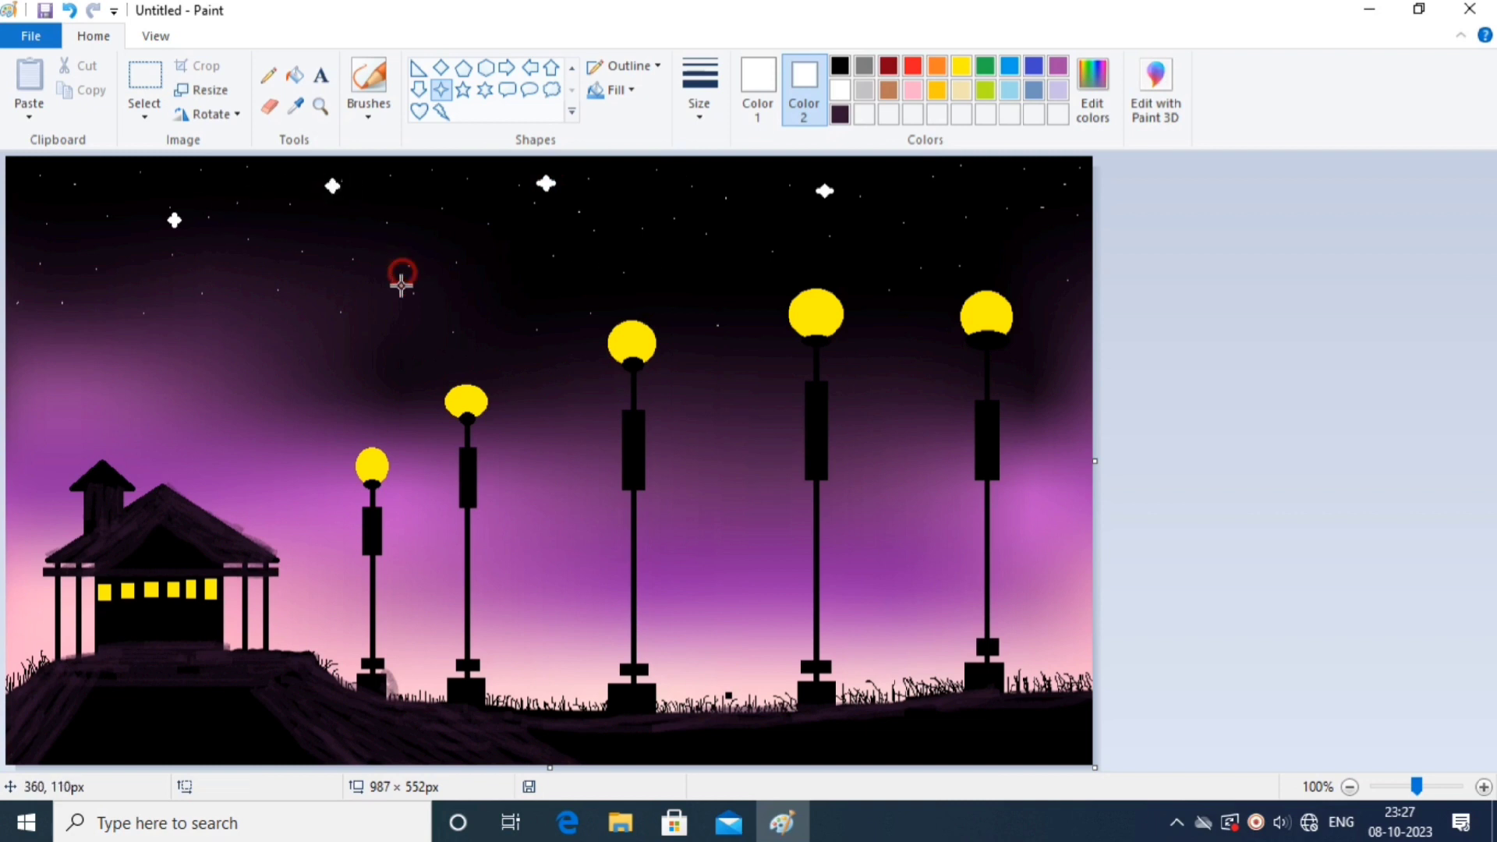
drag(383, 295, 394, 305)
click(473, 311)
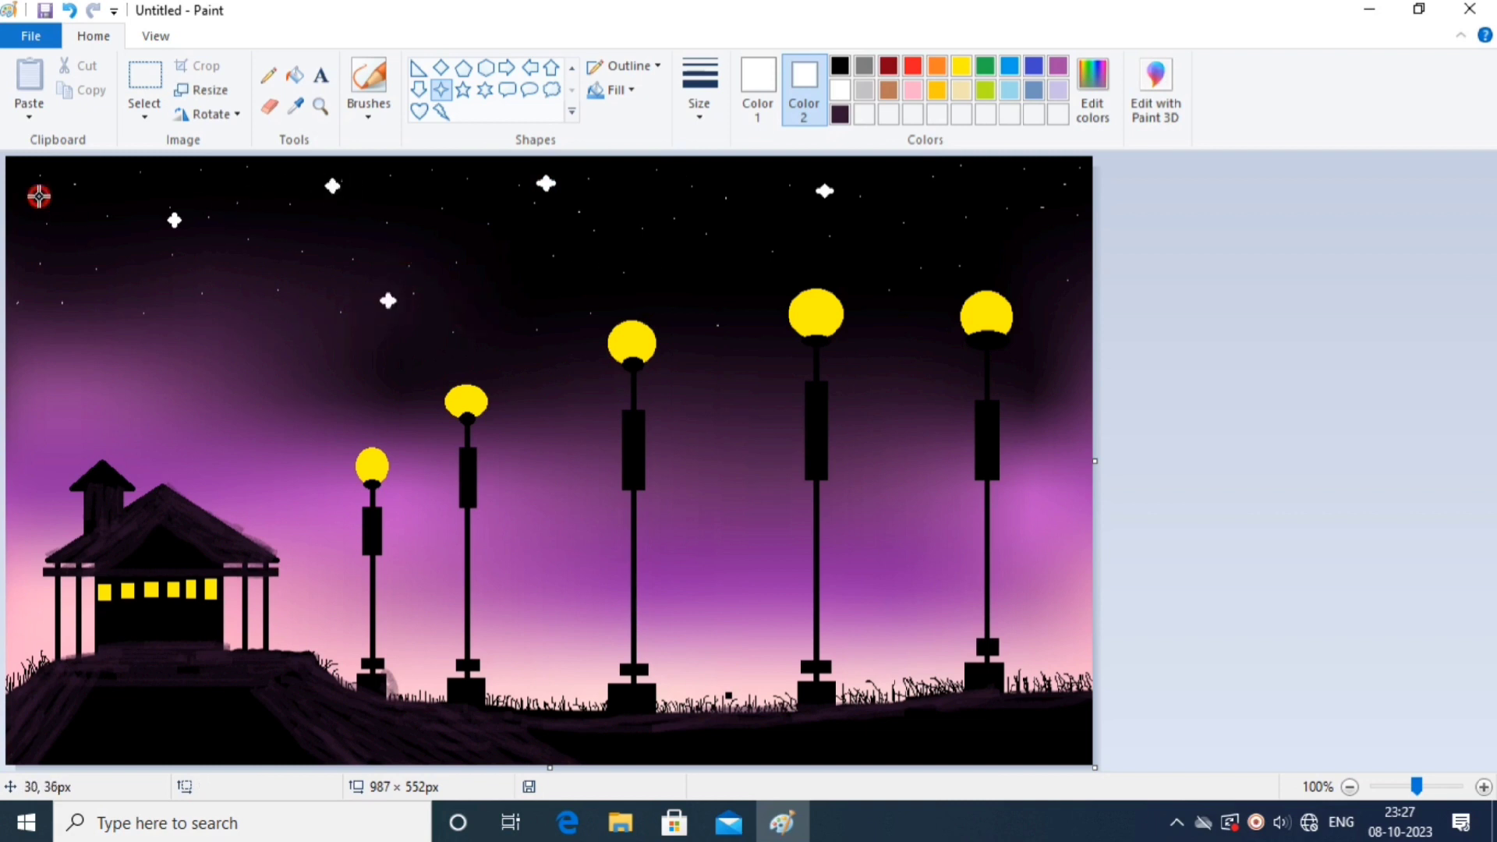
Add more white four-point stars in the sky's far upper-left corner, above the fifth lamp and near the third lamp.
drag(39, 197, 52, 207)
click(294, 314)
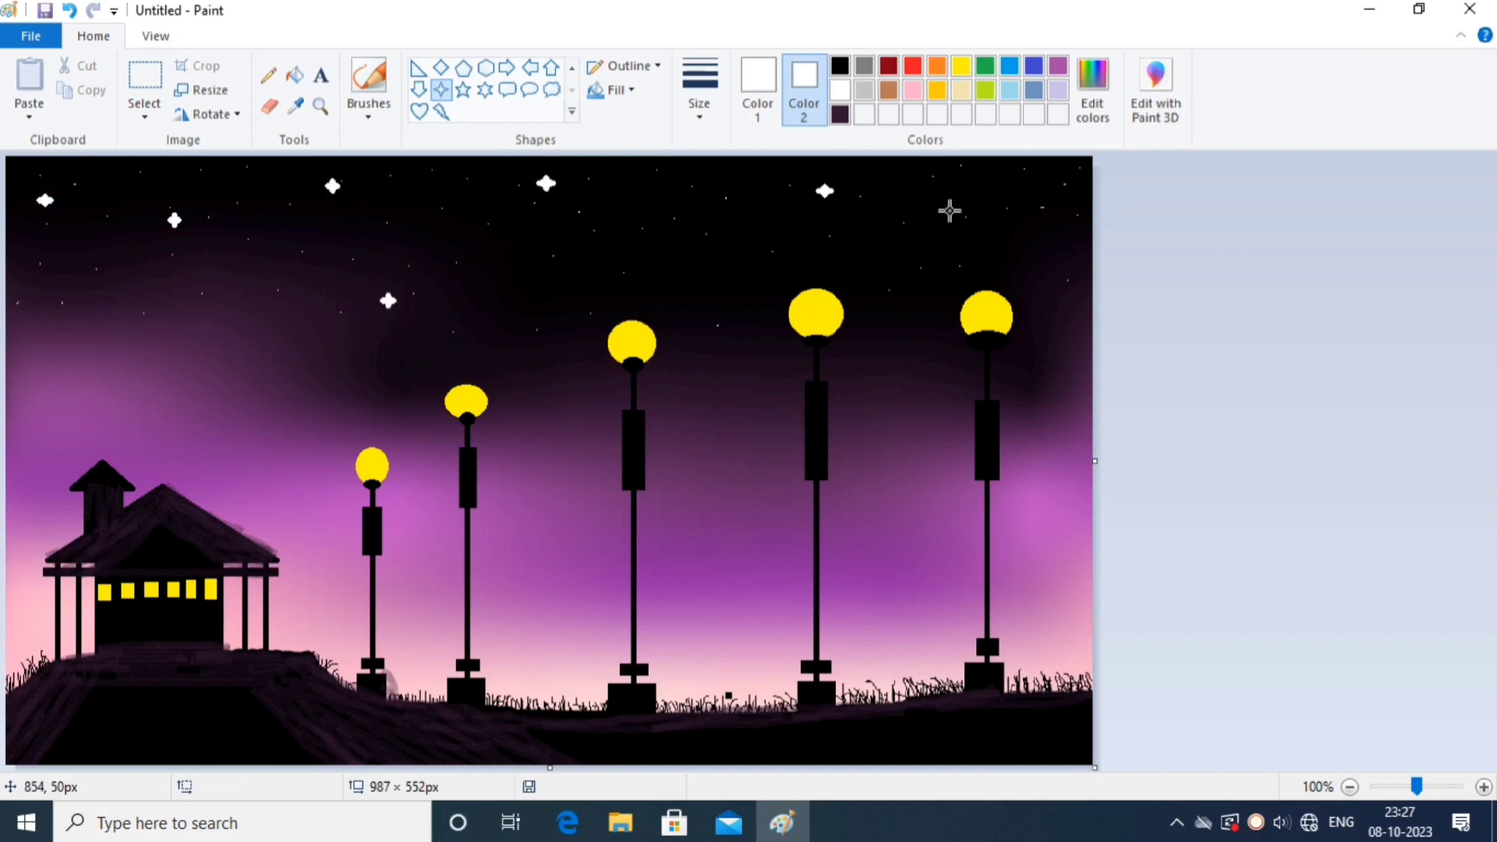
drag(980, 199, 988, 208)
click(933, 232)
drag(665, 215, 677, 227)
click(694, 285)
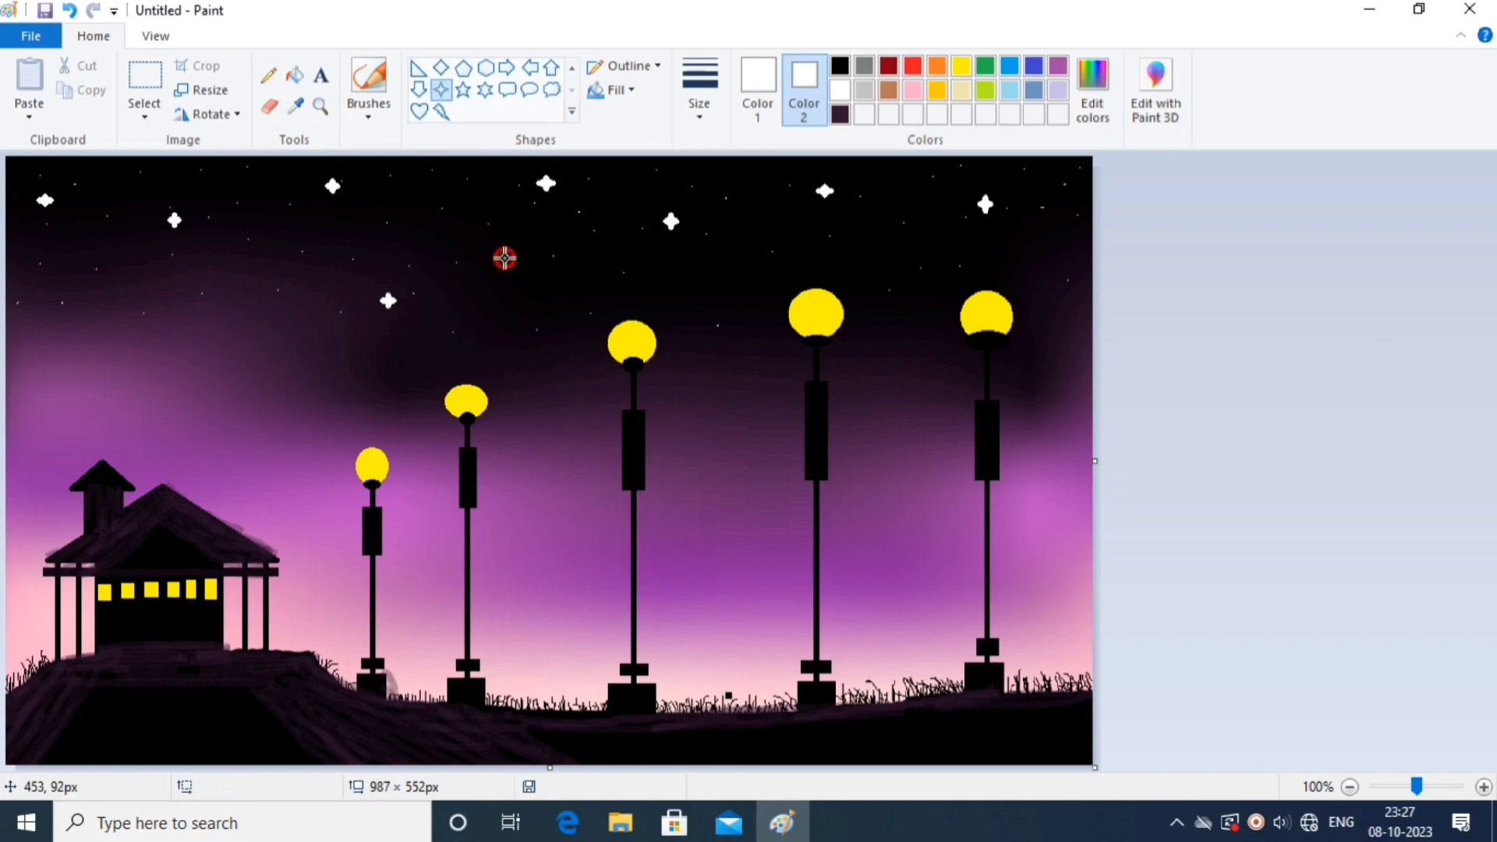
drag(502, 256, 514, 267)
click(538, 320)
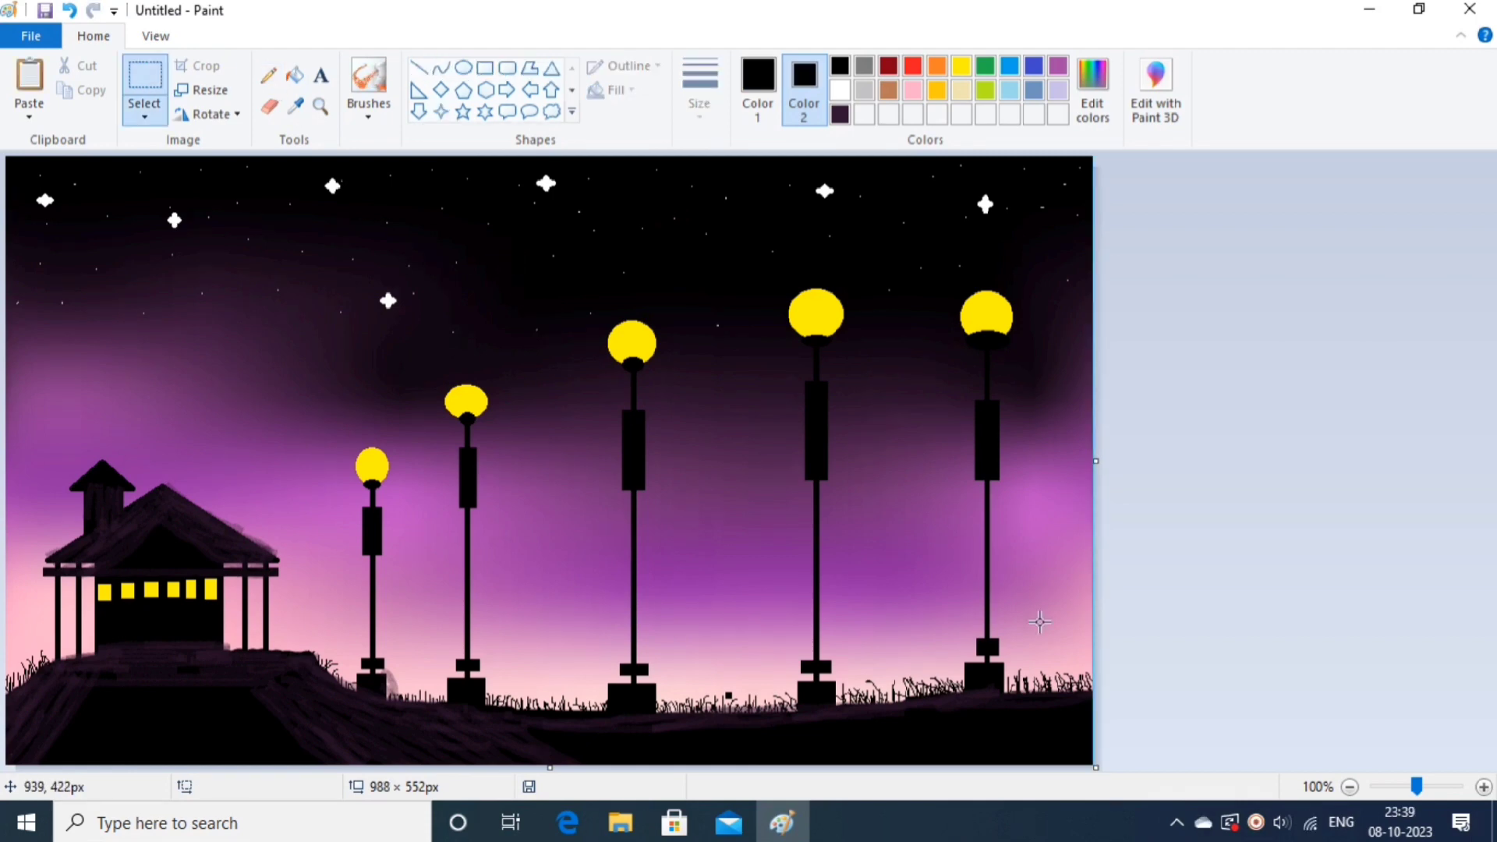
Select the standard brush with black as Color 1 and the second-thickest stroke size for painting near the lamp bases.
scroll(1040, 618, up, 1)
click(1471, 494)
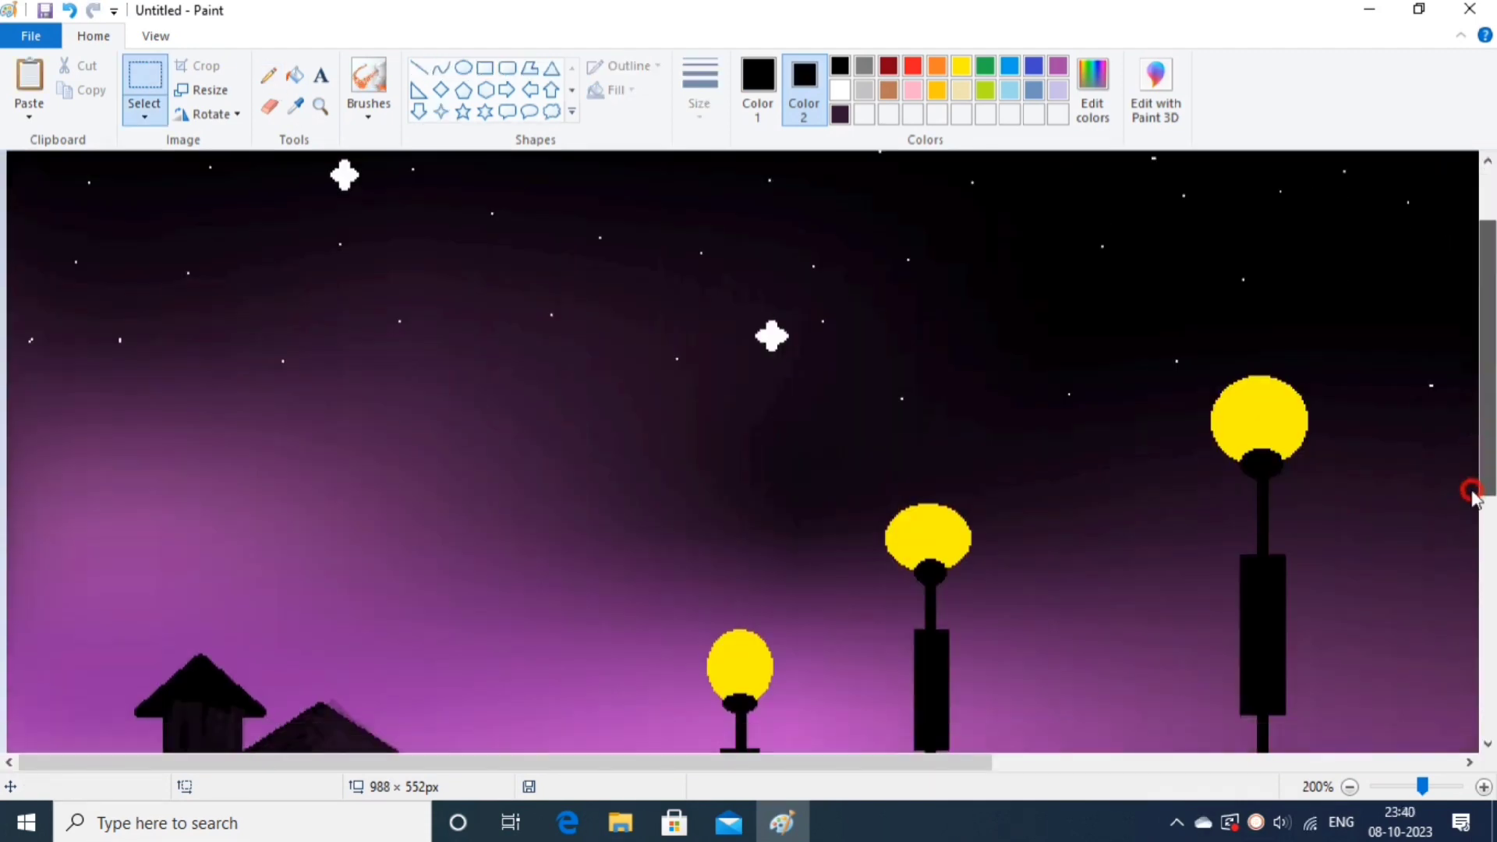
drag(1472, 491, 1463, 751)
click(1481, 787)
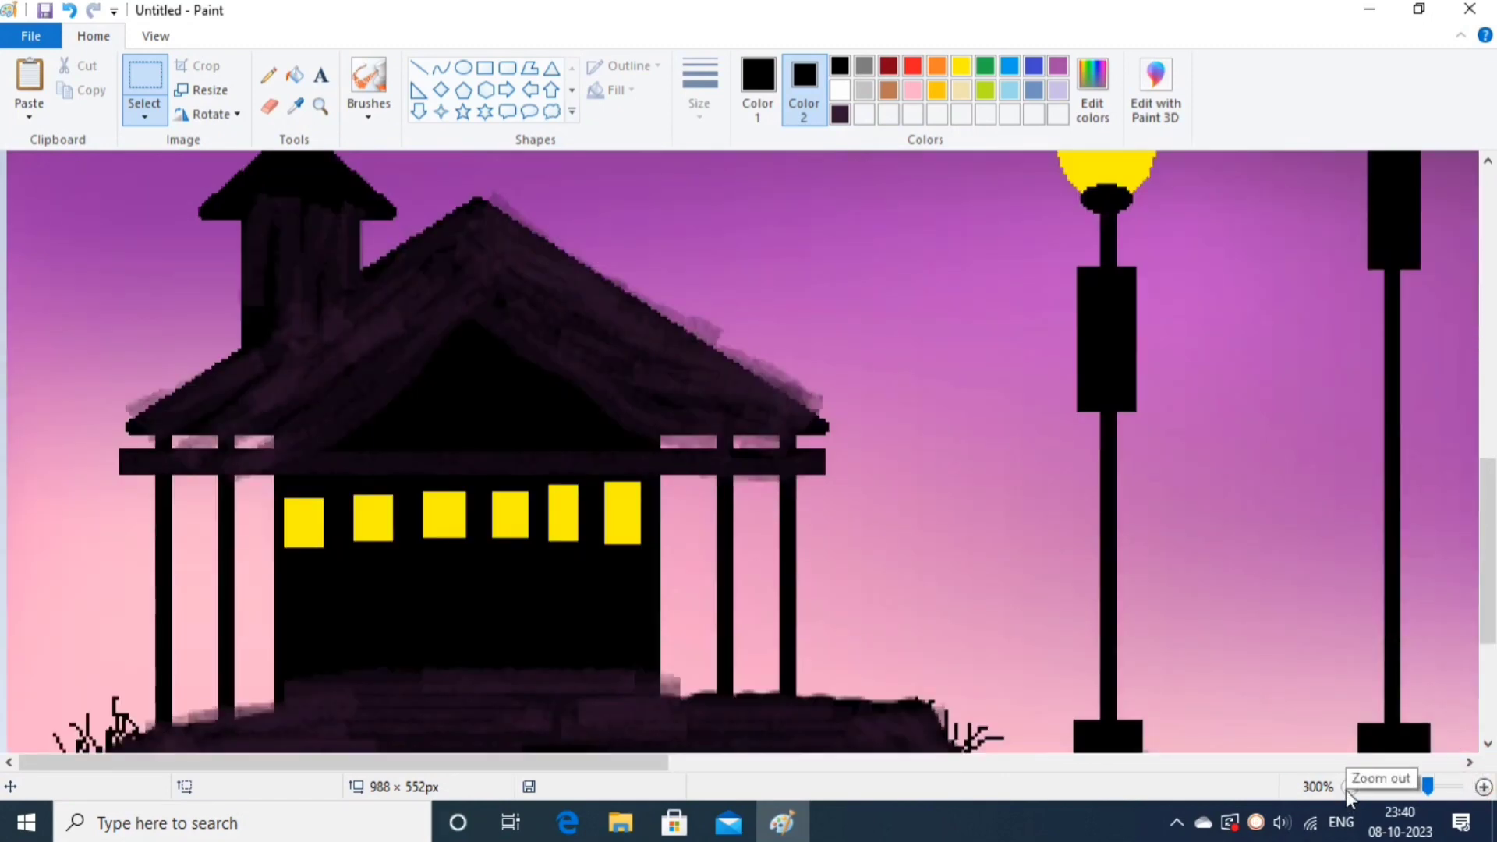
drag(1489, 626, 1487, 674)
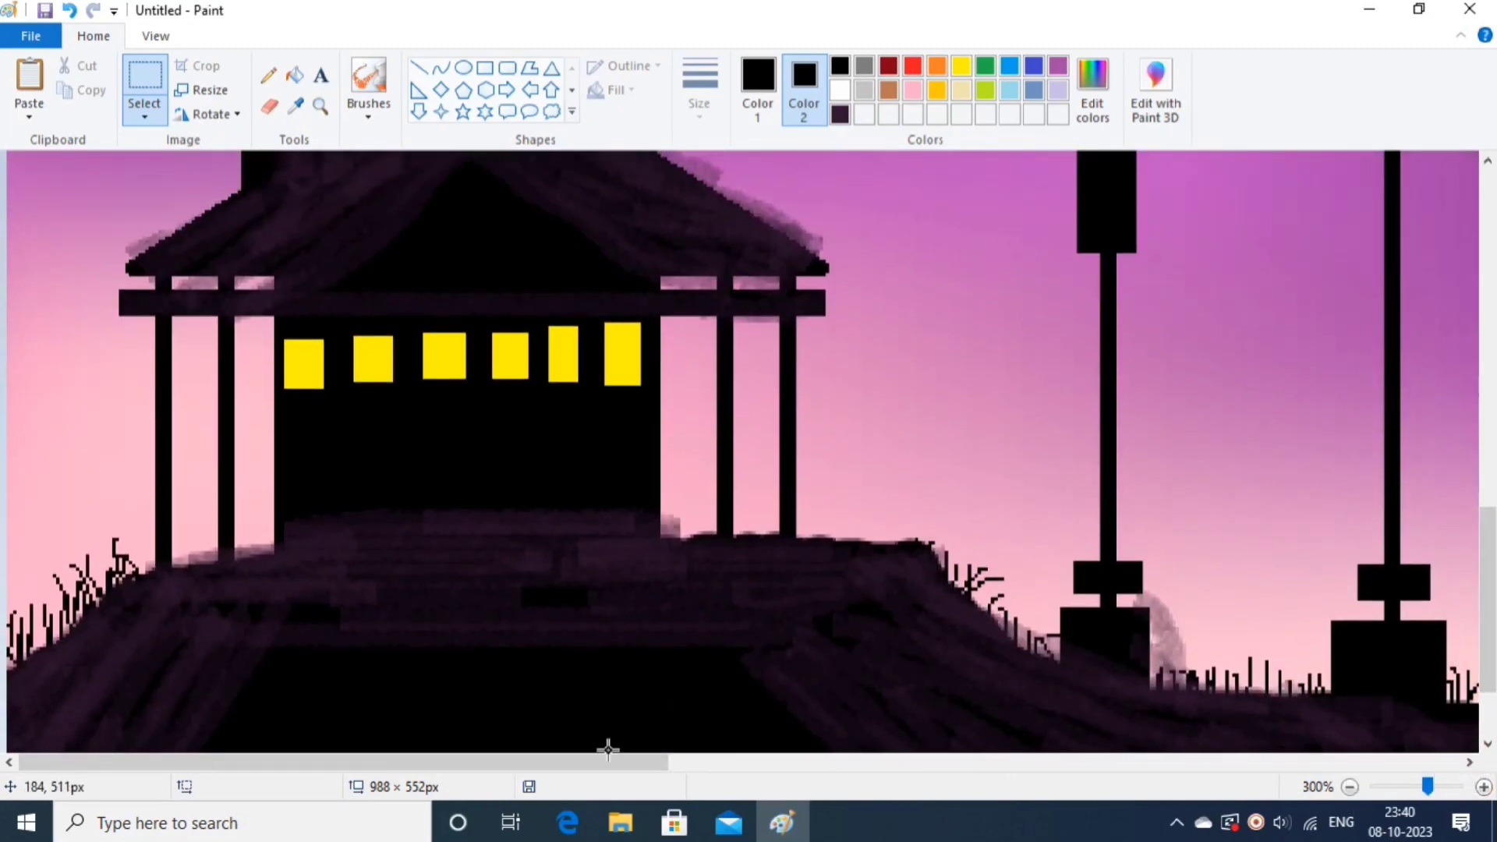
drag(609, 751, 966, 772)
click(1487, 660)
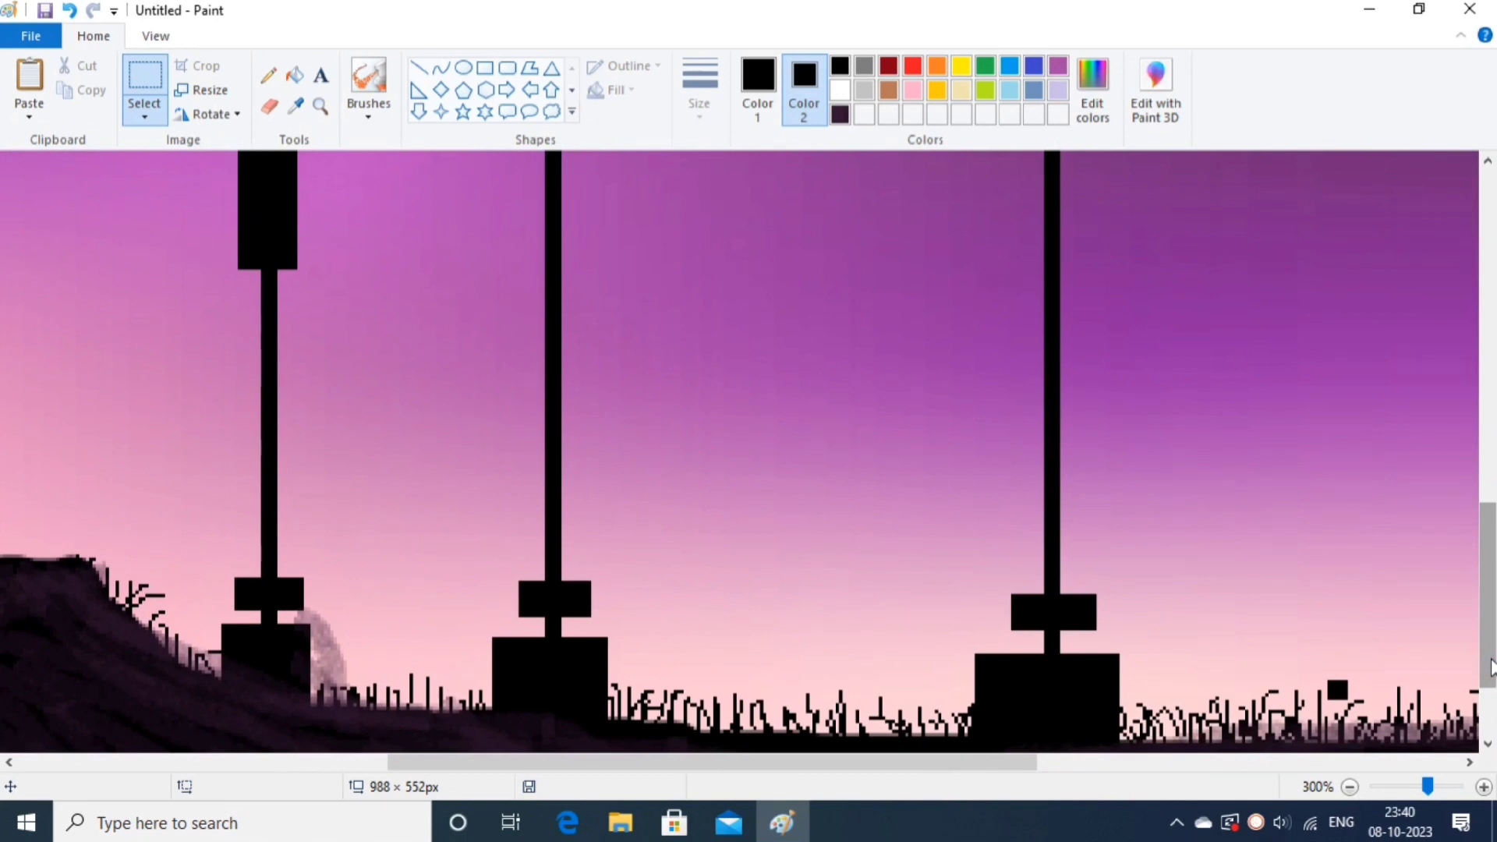
click(368, 78)
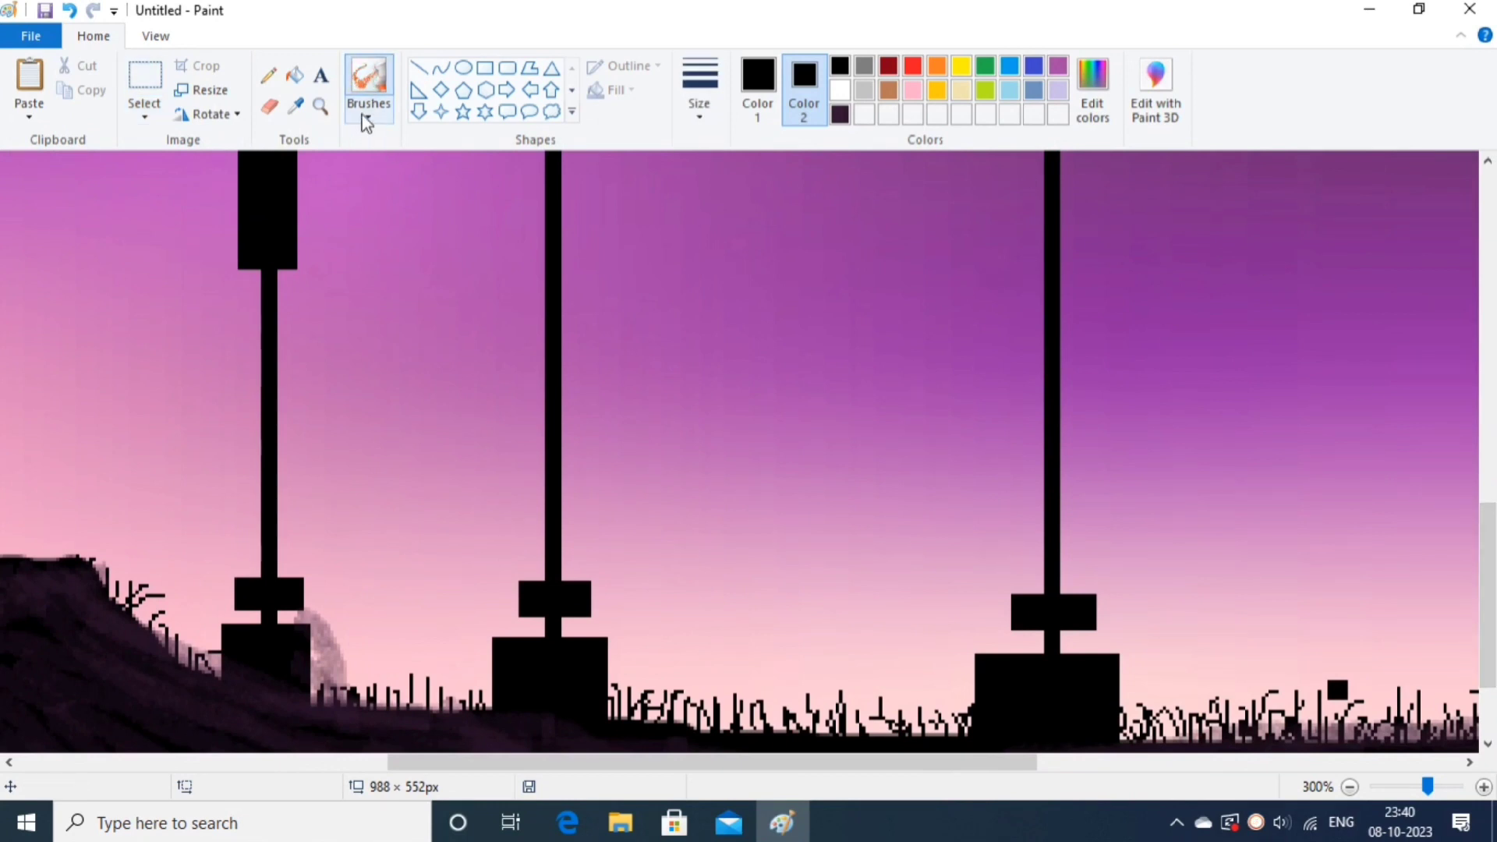
click(368, 115)
click(368, 148)
click(757, 89)
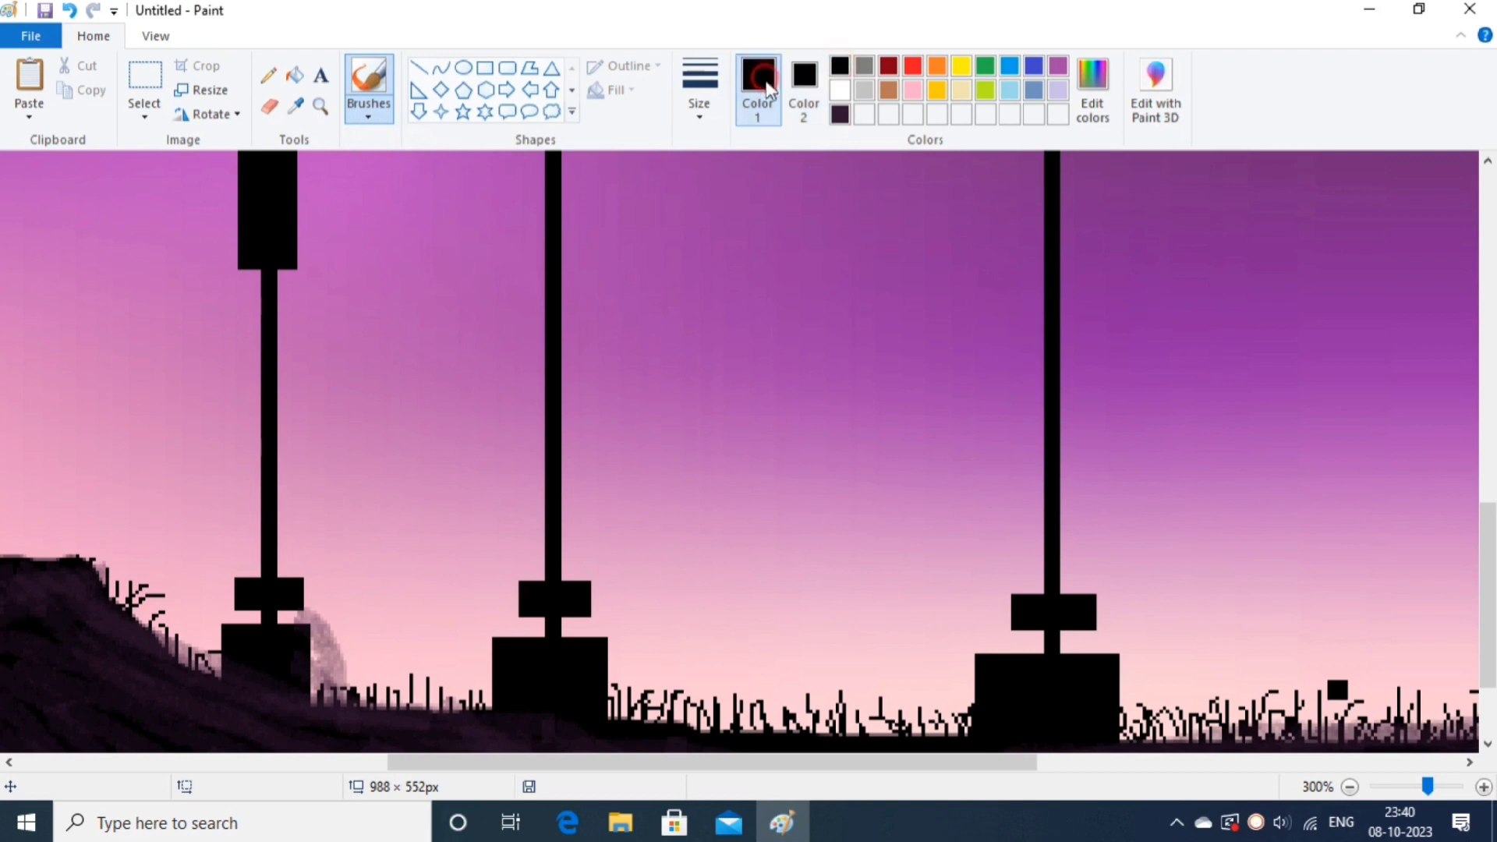
click(699, 87)
click(712, 265)
click(700, 93)
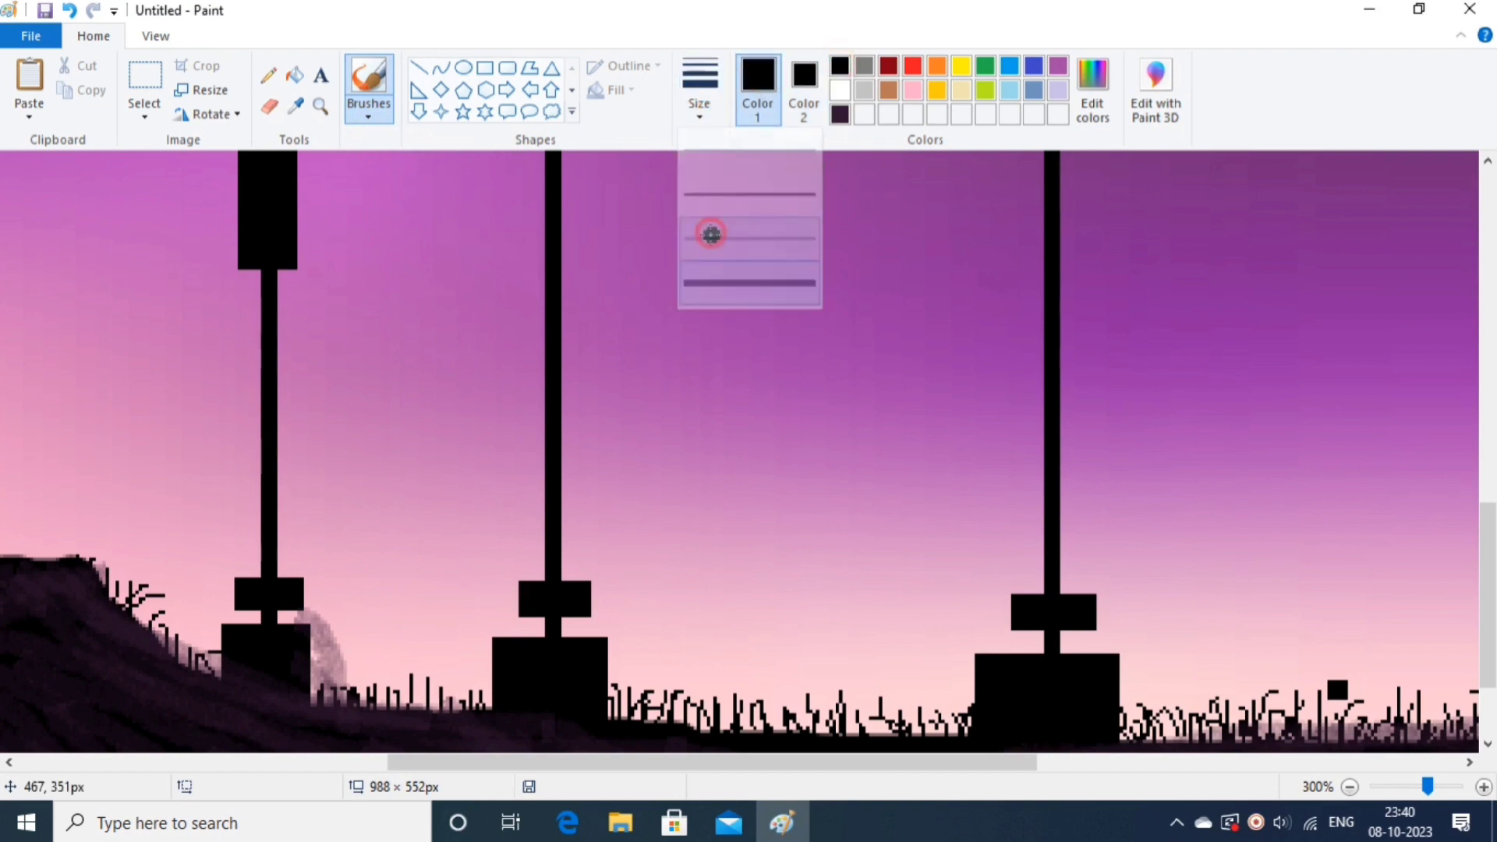
click(709, 234)
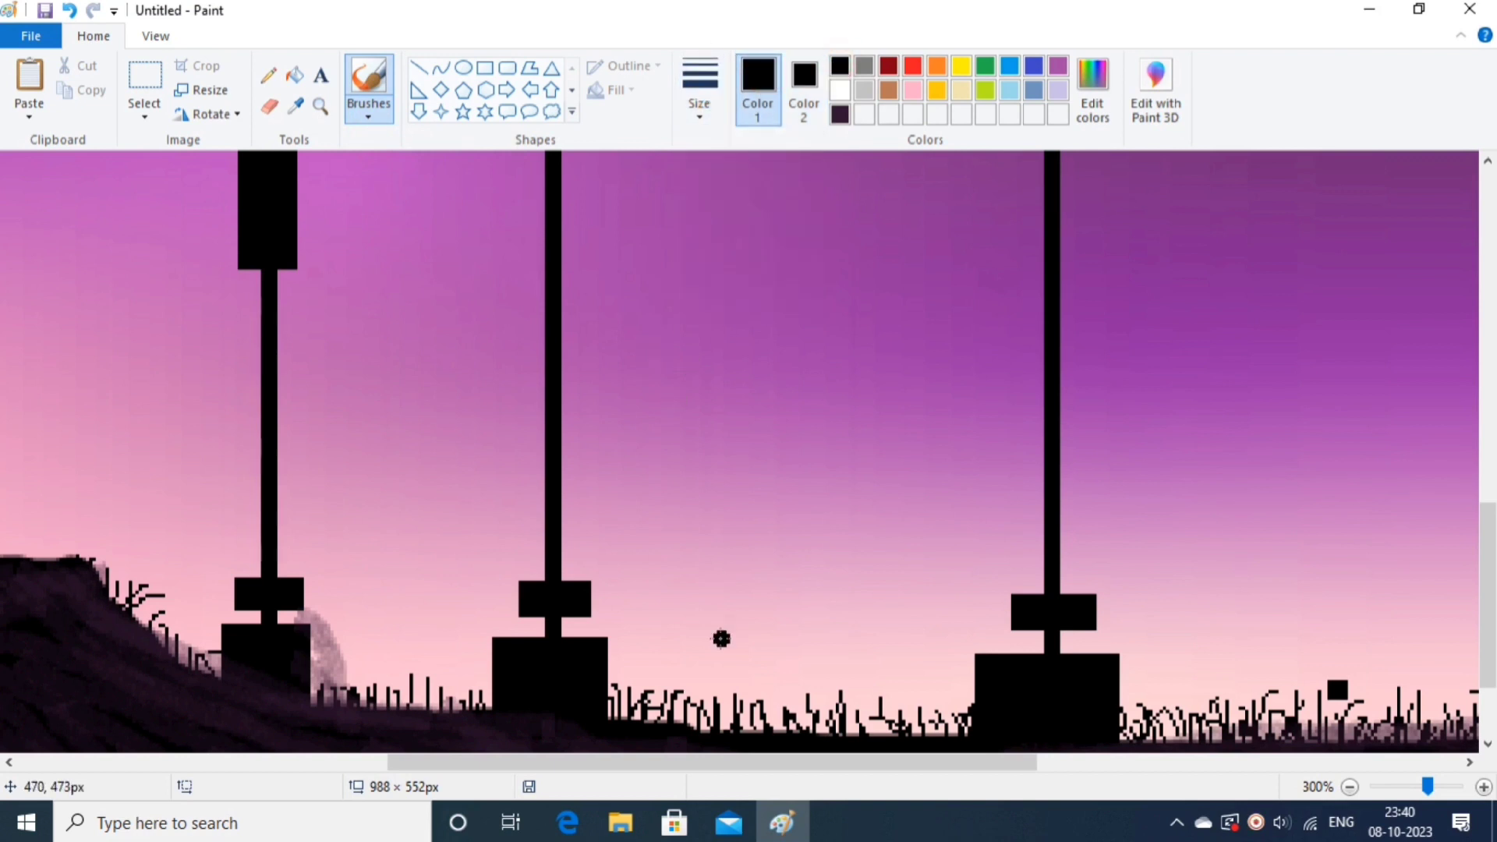
Brush a small black figure's leg, round head and upper body in the grass between the second and third lamps.
drag(685, 598, 683, 719)
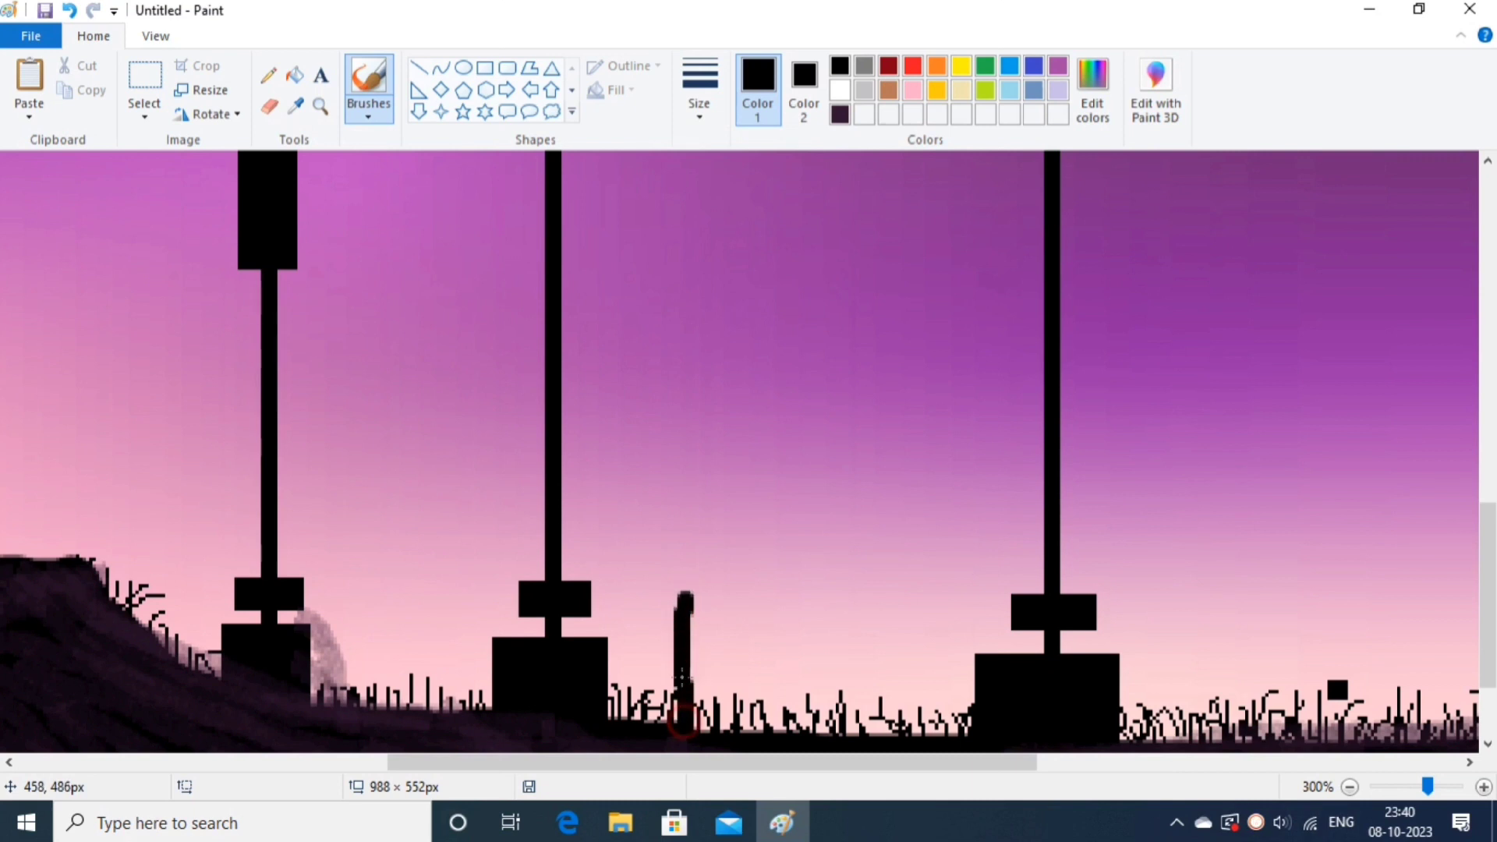
key(ctrl+z)
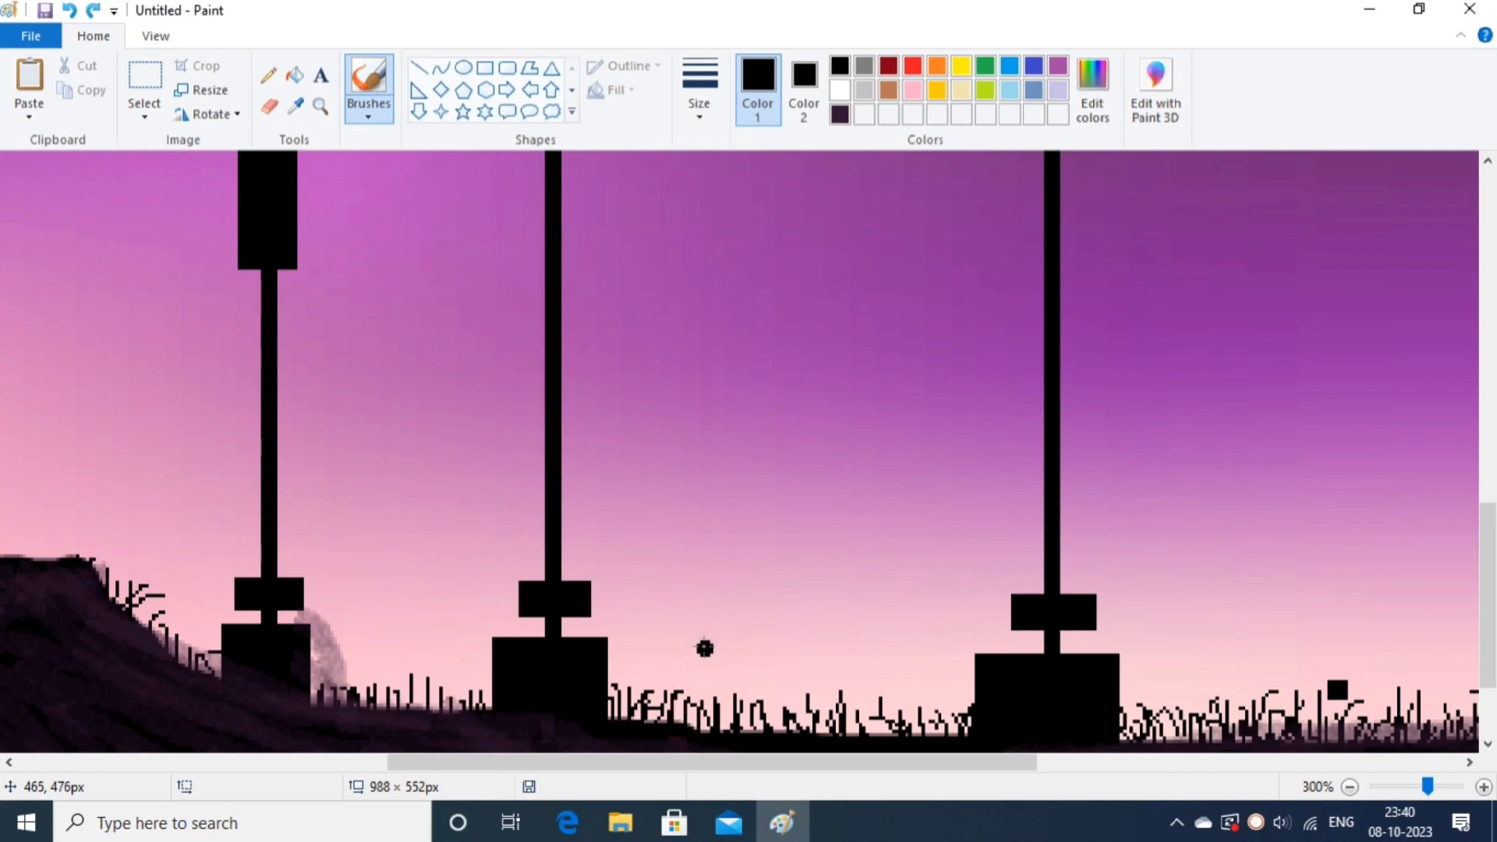
drag(709, 674, 714, 730)
mouse_move(715, 674)
mouse_down()
mouse_move(714, 721)
mouse_move(710, 666)
mouse_up()
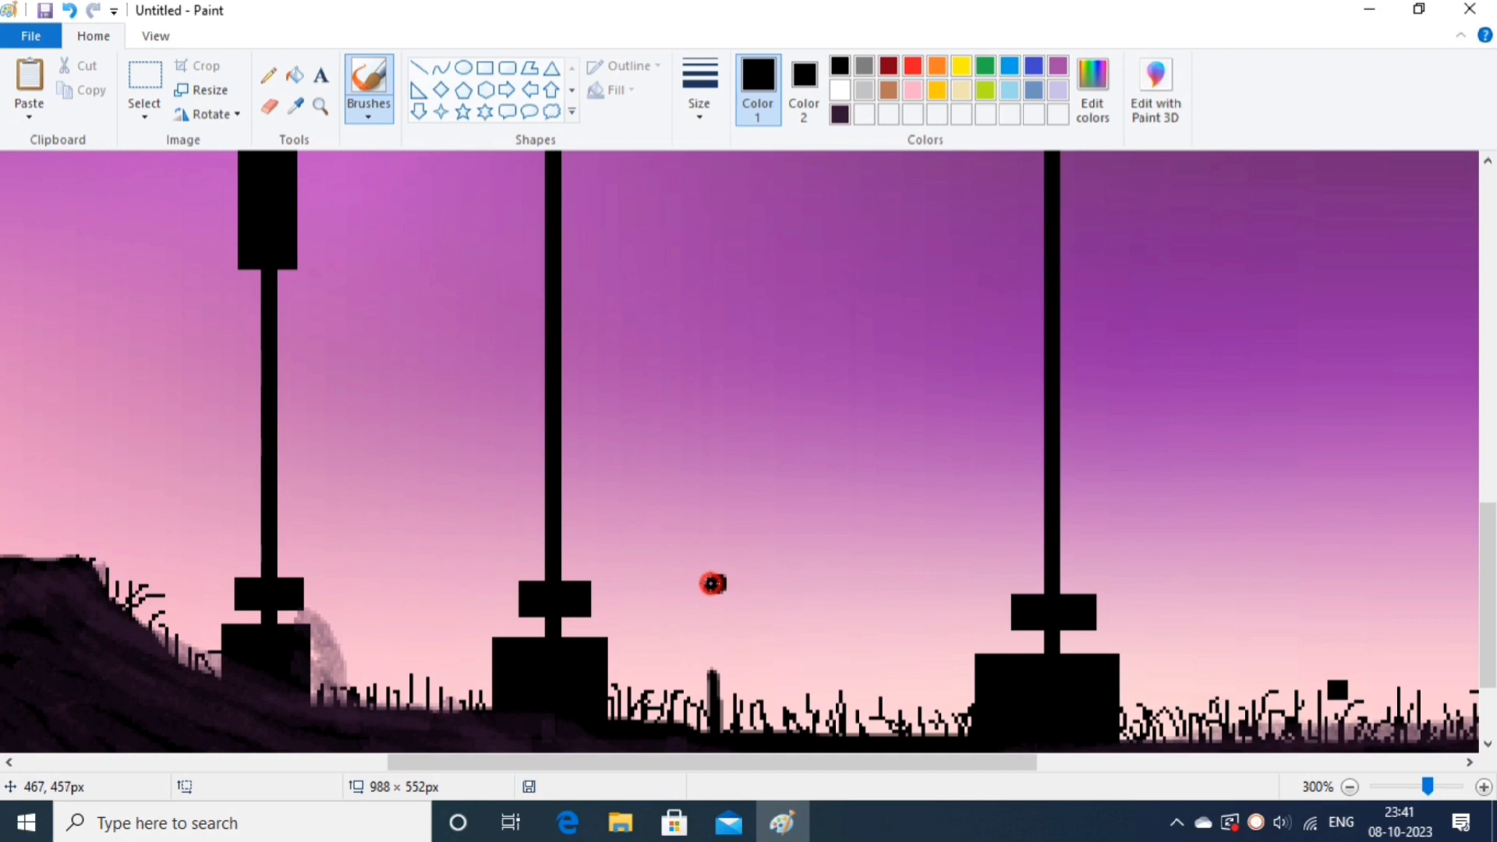
drag(718, 588, 713, 598)
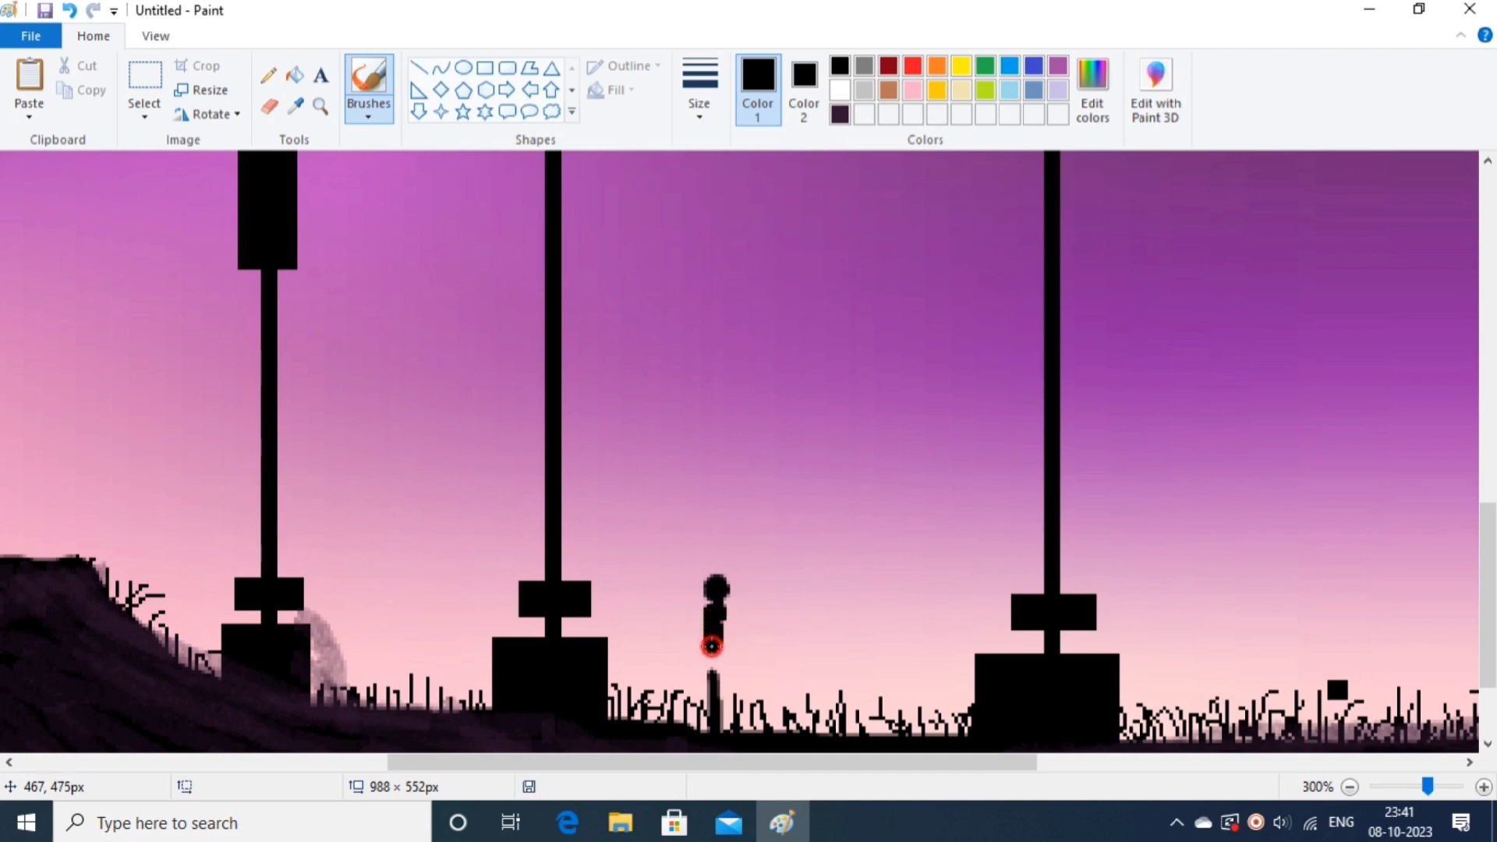
drag(737, 640, 732, 704)
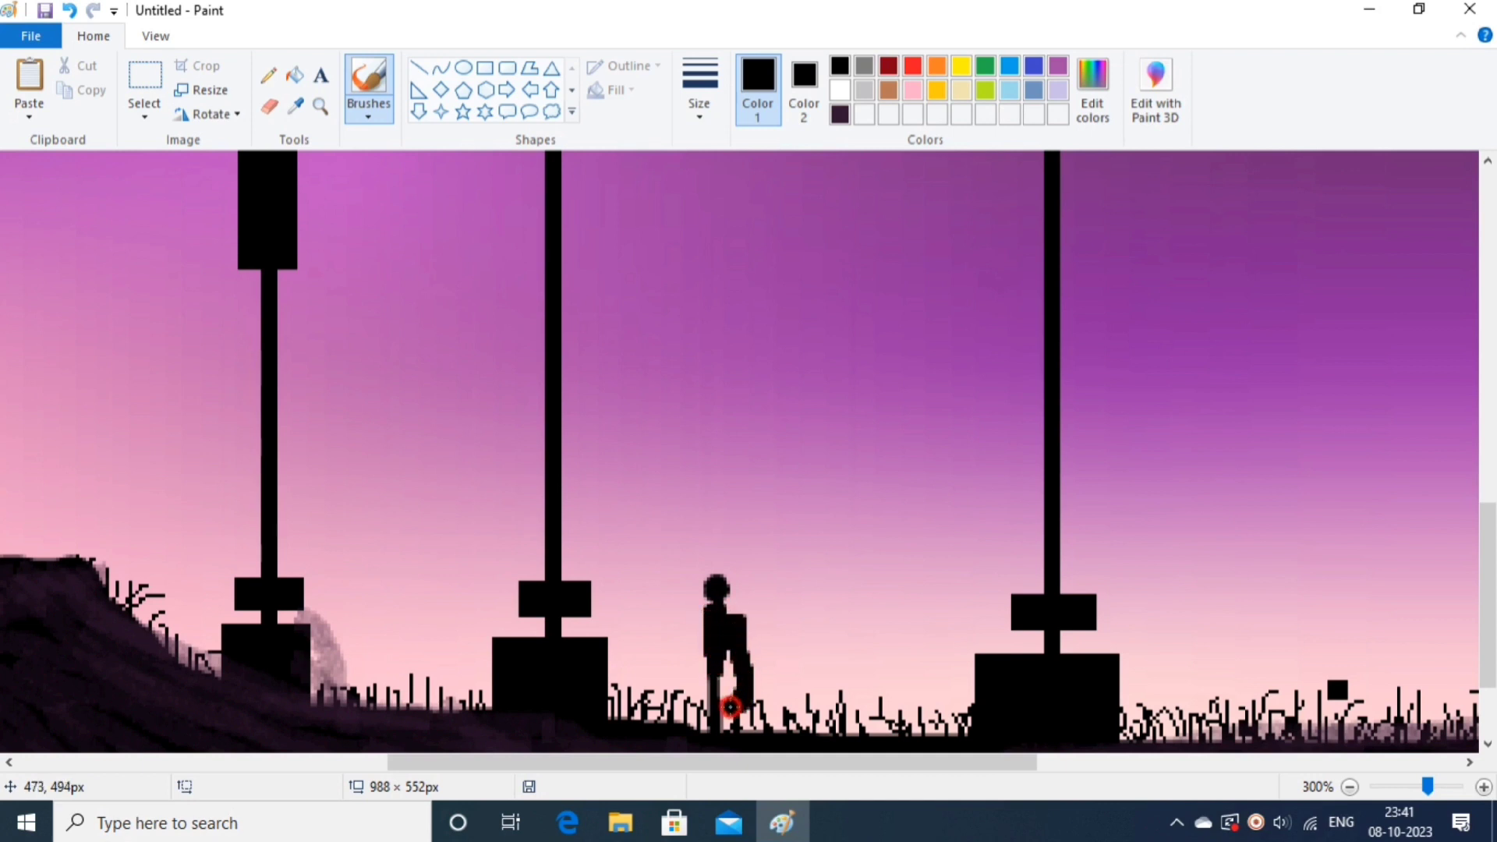
key(ctrl+z)
key(ctrl+z)
key(ctrl+z)
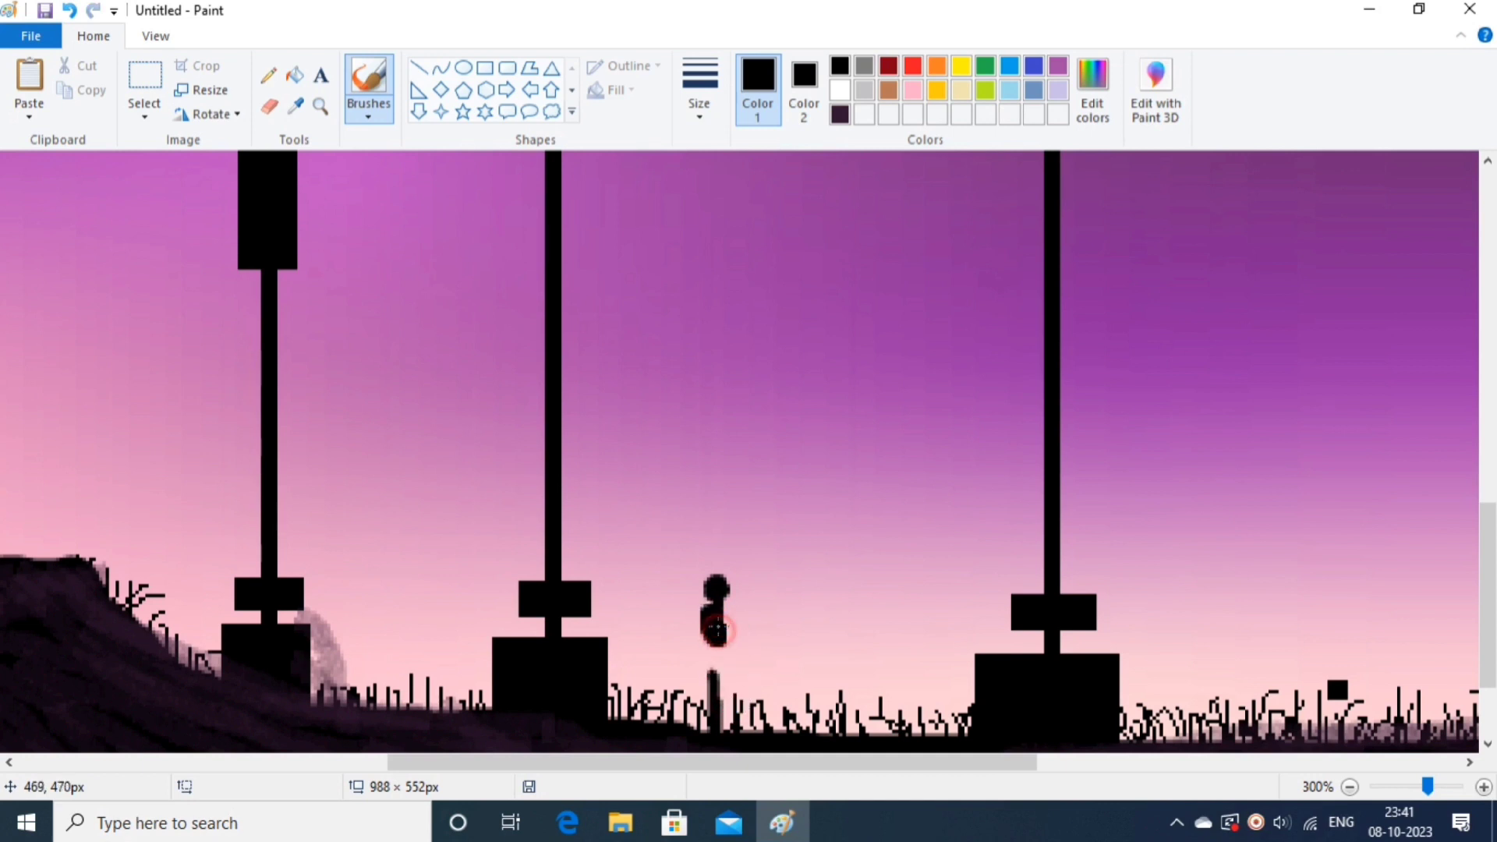
Paint the small figure's rounded torso and second leg down to the grass.
mouse_move(705, 643)
mouse_down()
mouse_move(698, 609)
mouse_move(705, 638)
mouse_move(731, 620)
mouse_move(732, 641)
mouse_move(698, 634)
mouse_move(695, 648)
mouse_move(716, 647)
mouse_move(697, 663)
mouse_move(709, 677)
mouse_move(744, 645)
mouse_move(742, 728)
mouse_move(738, 687)
mouse_up()
key(ctrl+z)
key(ctrl+z)
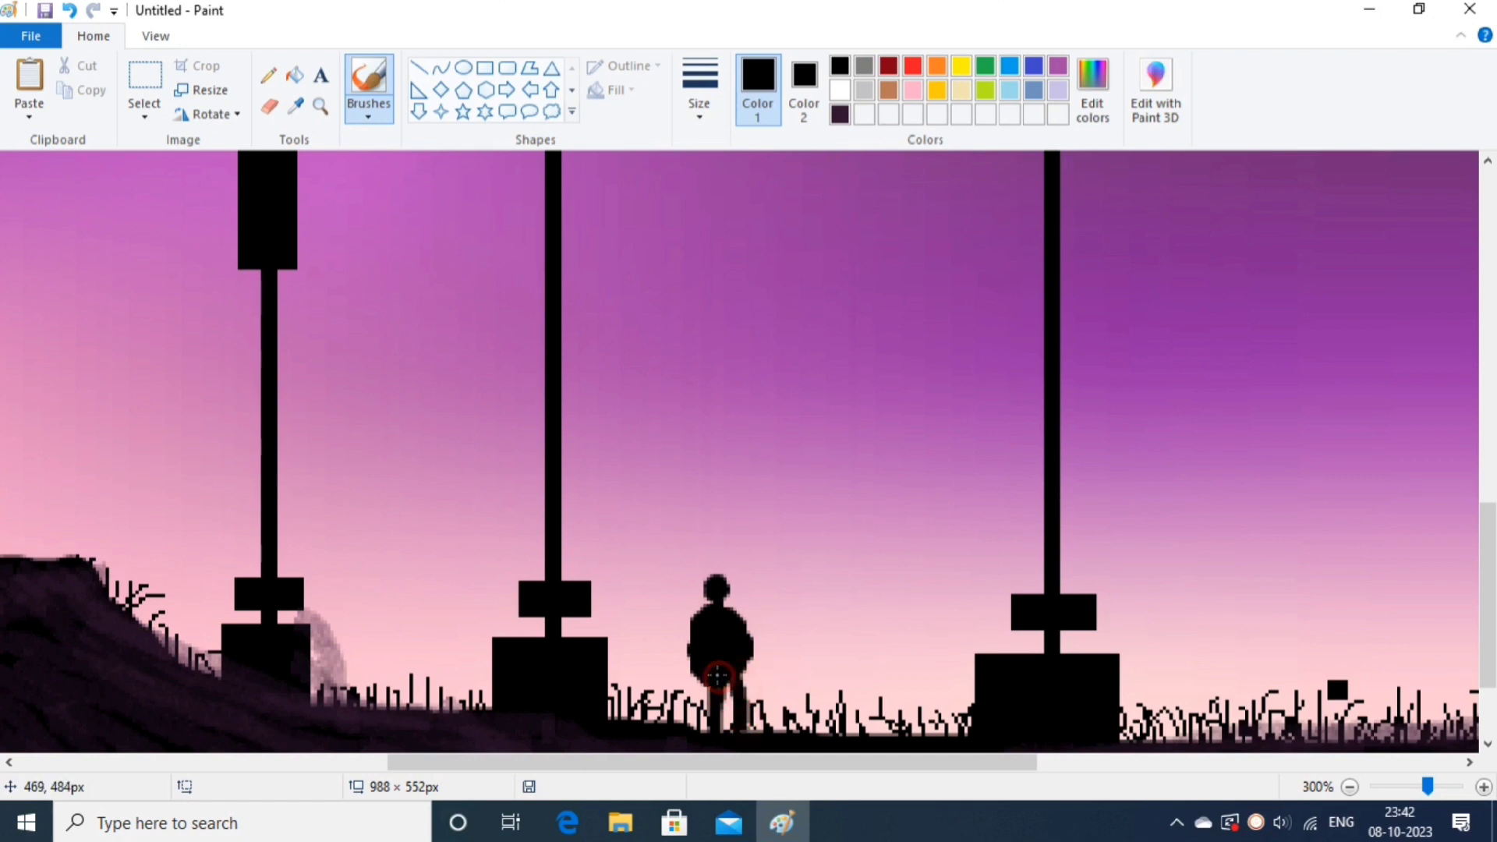
Brush black raised arms on both sides of the small figure and fill out its lower torso and head.
click(839, 65)
mouse_move(751, 608)
mouse_down()
mouse_move(780, 583)
mouse_move(696, 649)
mouse_move(678, 620)
mouse_move(740, 683)
mouse_up()
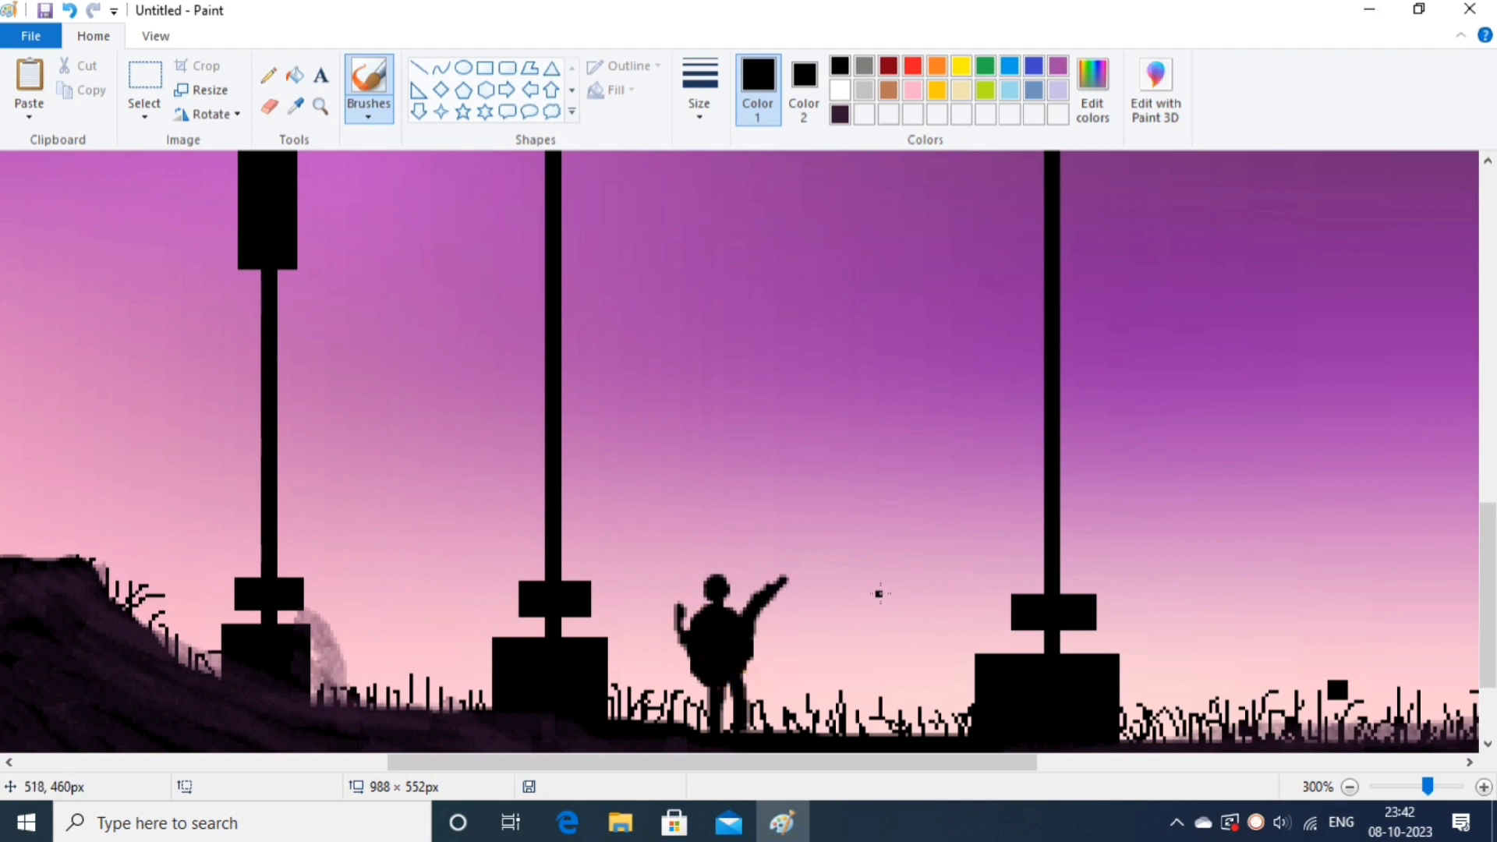
mouse_move(780, 580)
mouse_down()
mouse_move(737, 613)
mouse_move(746, 602)
mouse_move(751, 667)
mouse_move(687, 665)
mouse_move(708, 680)
mouse_move(746, 670)
mouse_move(711, 682)
mouse_move(732, 692)
mouse_move(758, 686)
mouse_up()
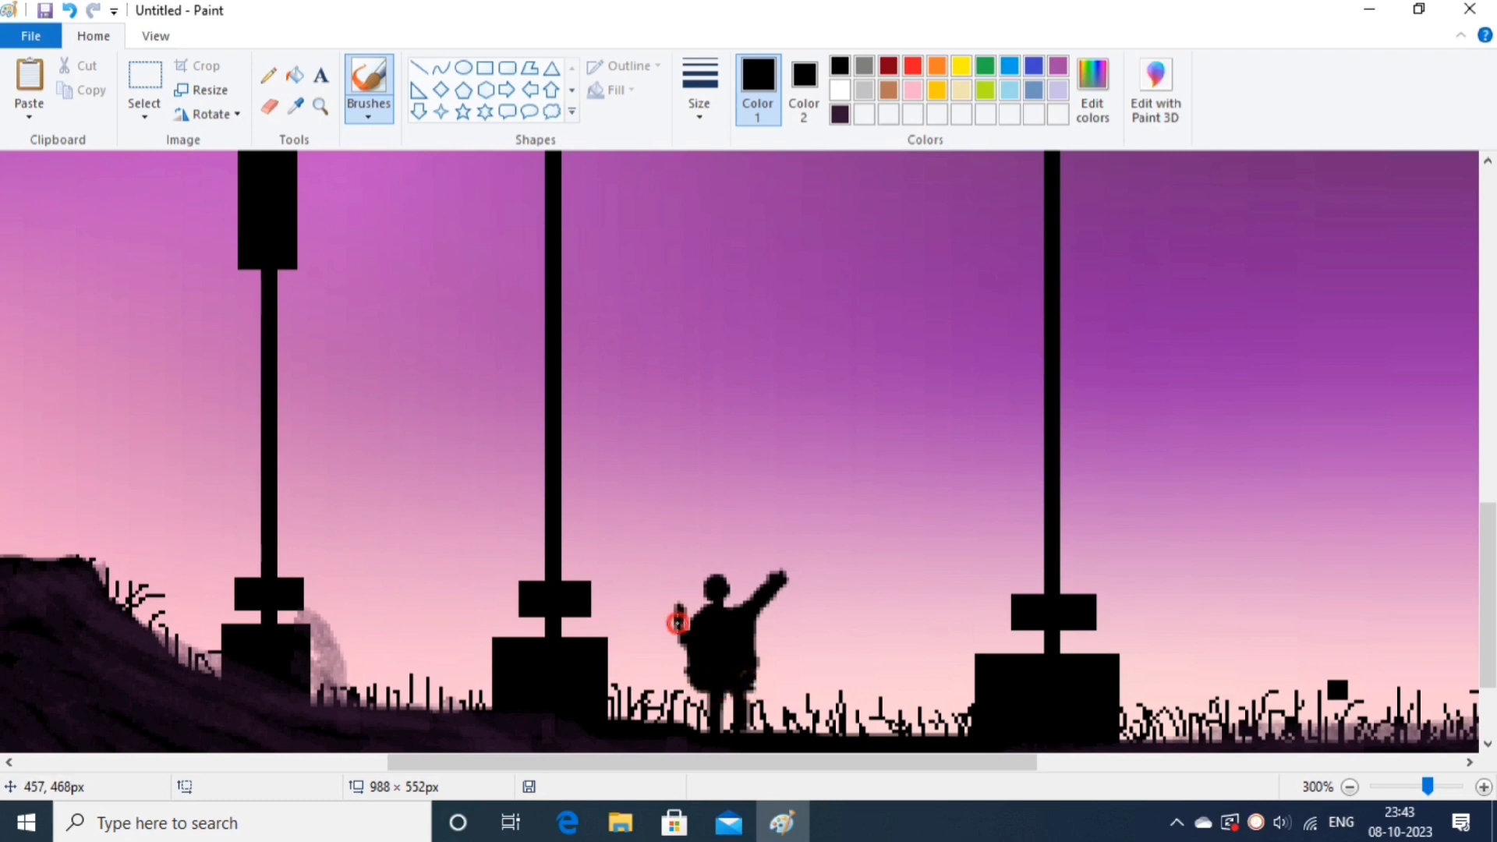
mouse_move(677, 622)
mouse_down()
mouse_move(686, 602)
mouse_move(688, 621)
mouse_up()
click(709, 578)
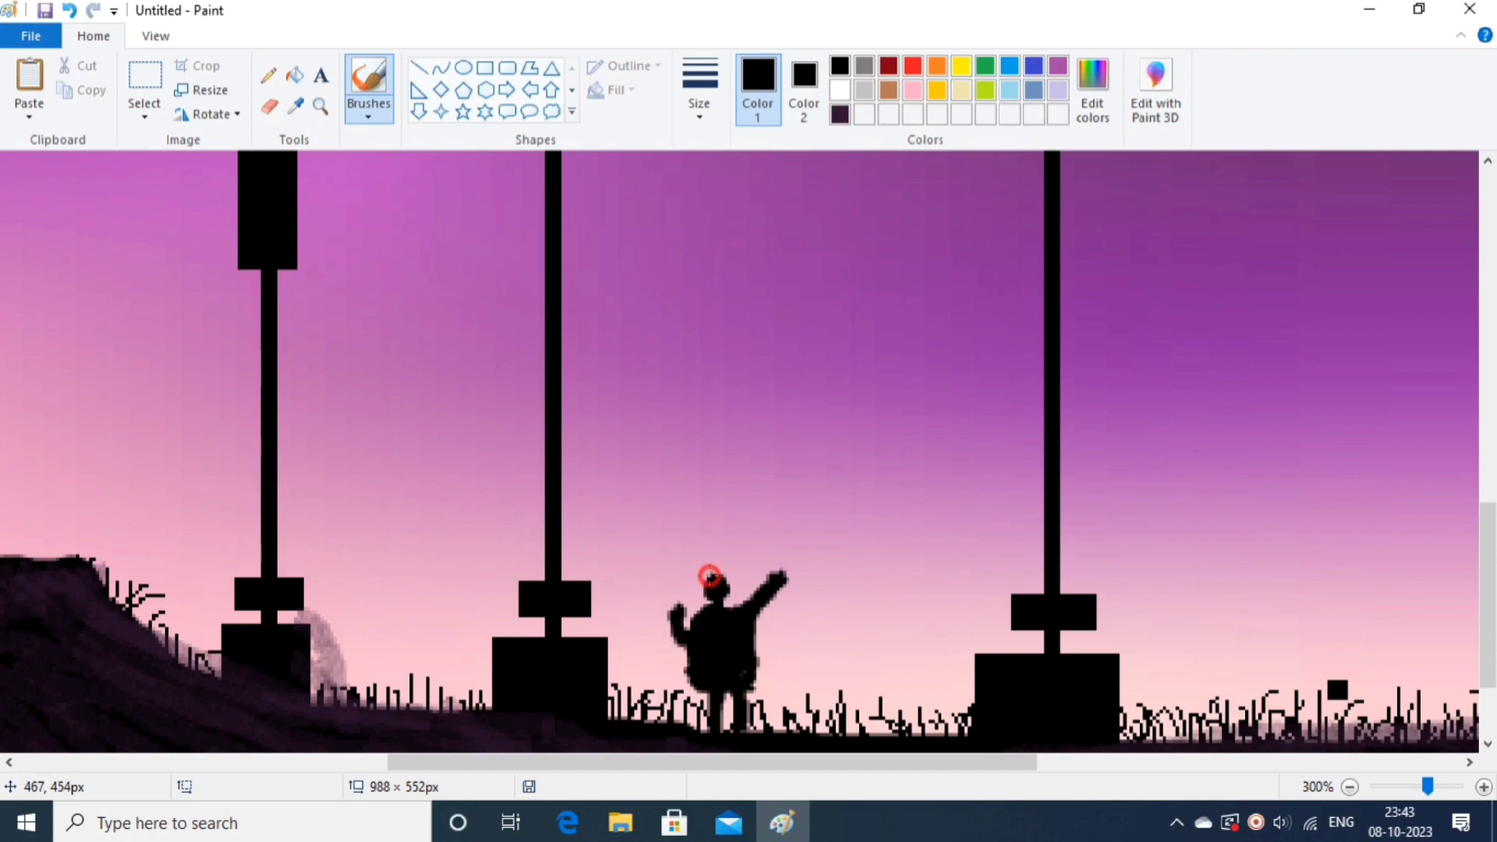
drag(715, 575, 727, 586)
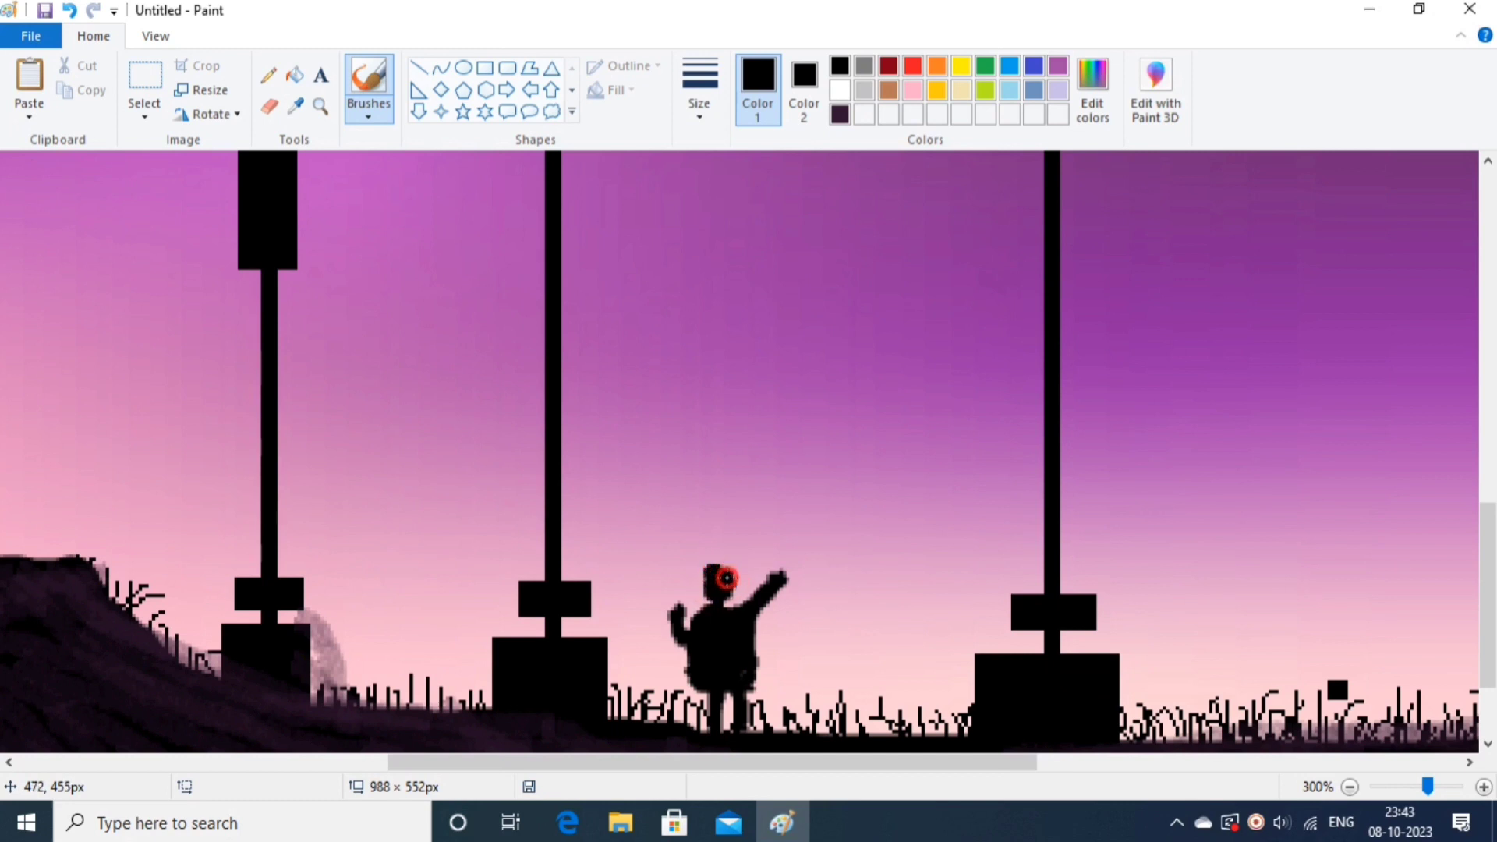
drag(716, 591, 715, 580)
Paint a second, larger black figure with head, broad torso and legs between the small figure and the third lamp.
mouse_move(899, 547)
mouse_down()
mouse_move(871, 626)
mouse_move(897, 599)
mouse_move(935, 599)
mouse_move(941, 621)
mouse_move(882, 625)
mouse_move(924, 630)
mouse_move(876, 611)
mouse_up()
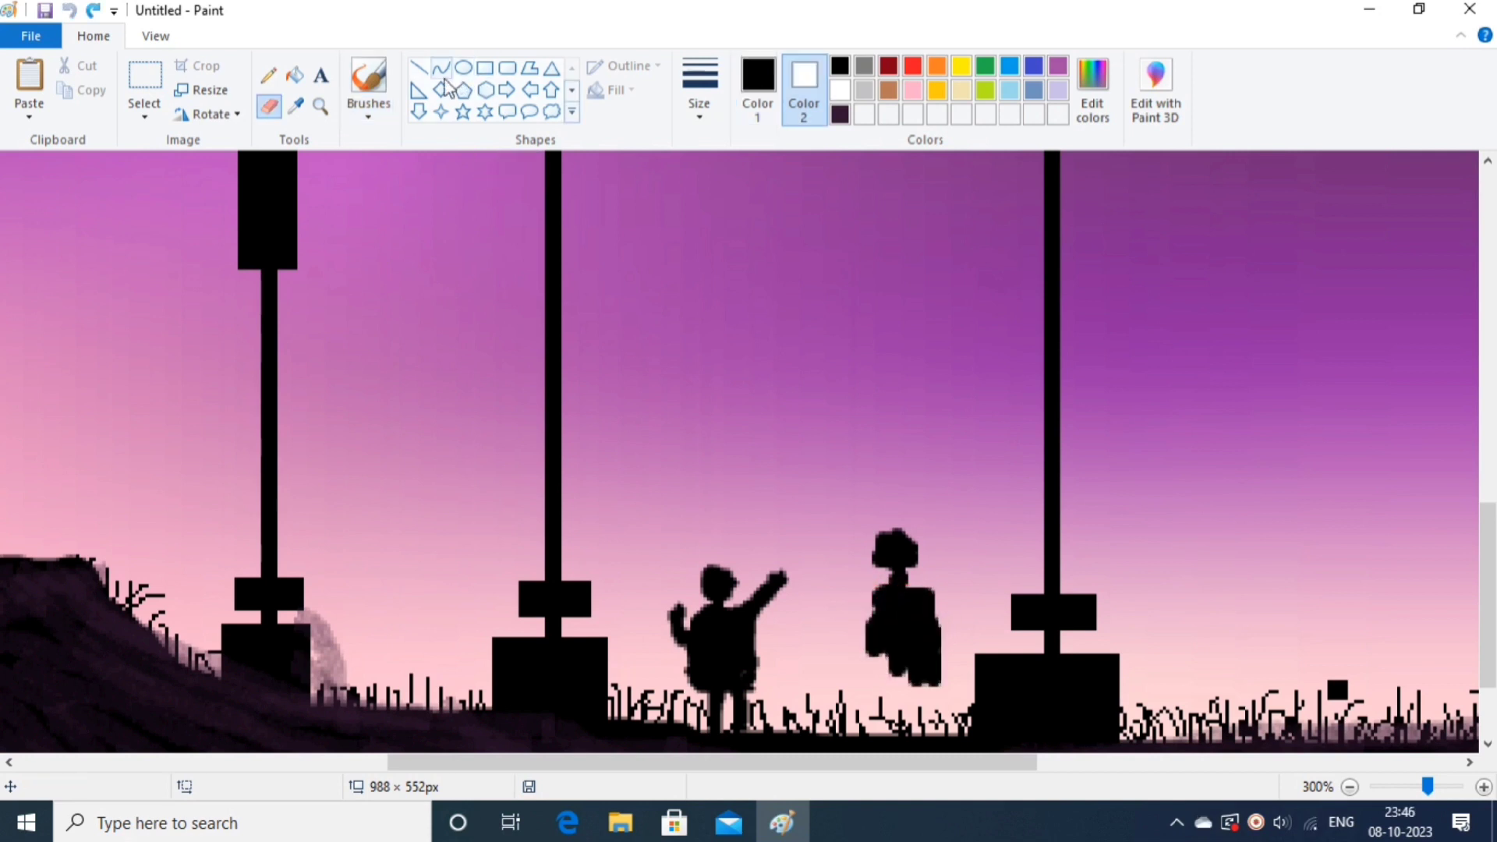
click(347, 117)
click(373, 156)
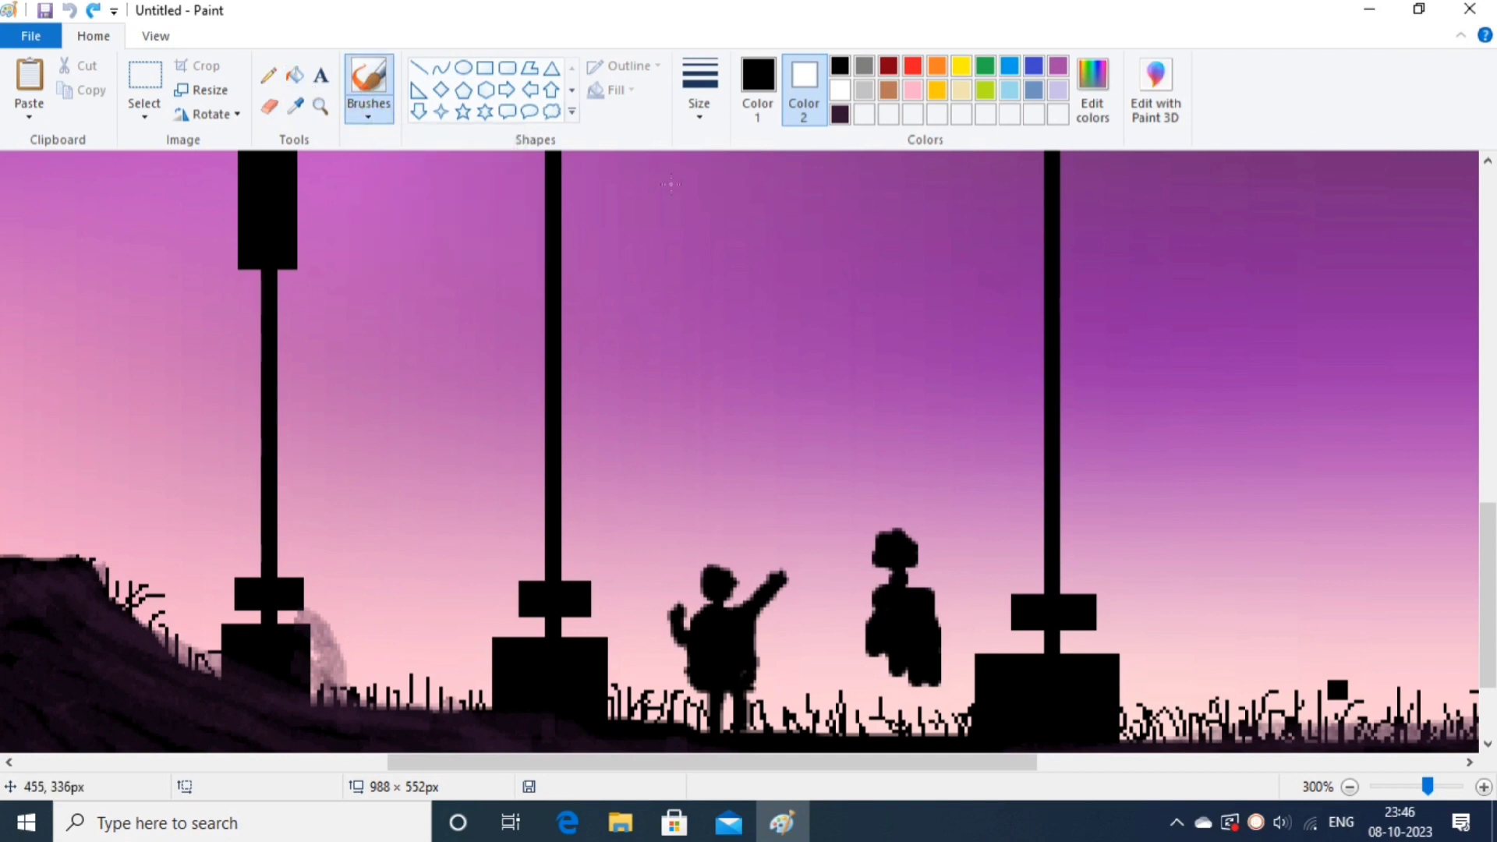
click(840, 65)
click(882, 601)
mouse_move(881, 600)
mouse_down()
mouse_move(869, 627)
mouse_move(867, 602)
mouse_move(892, 588)
mouse_move(866, 631)
mouse_move(893, 679)
mouse_move(883, 650)
mouse_move(872, 663)
mouse_move(903, 689)
mouse_move(933, 681)
mouse_move(869, 673)
mouse_move(865, 656)
mouse_move(883, 678)
mouse_move(873, 725)
mouse_move(886, 694)
mouse_move(928, 729)
mouse_move(933, 593)
mouse_move(942, 644)
mouse_up()
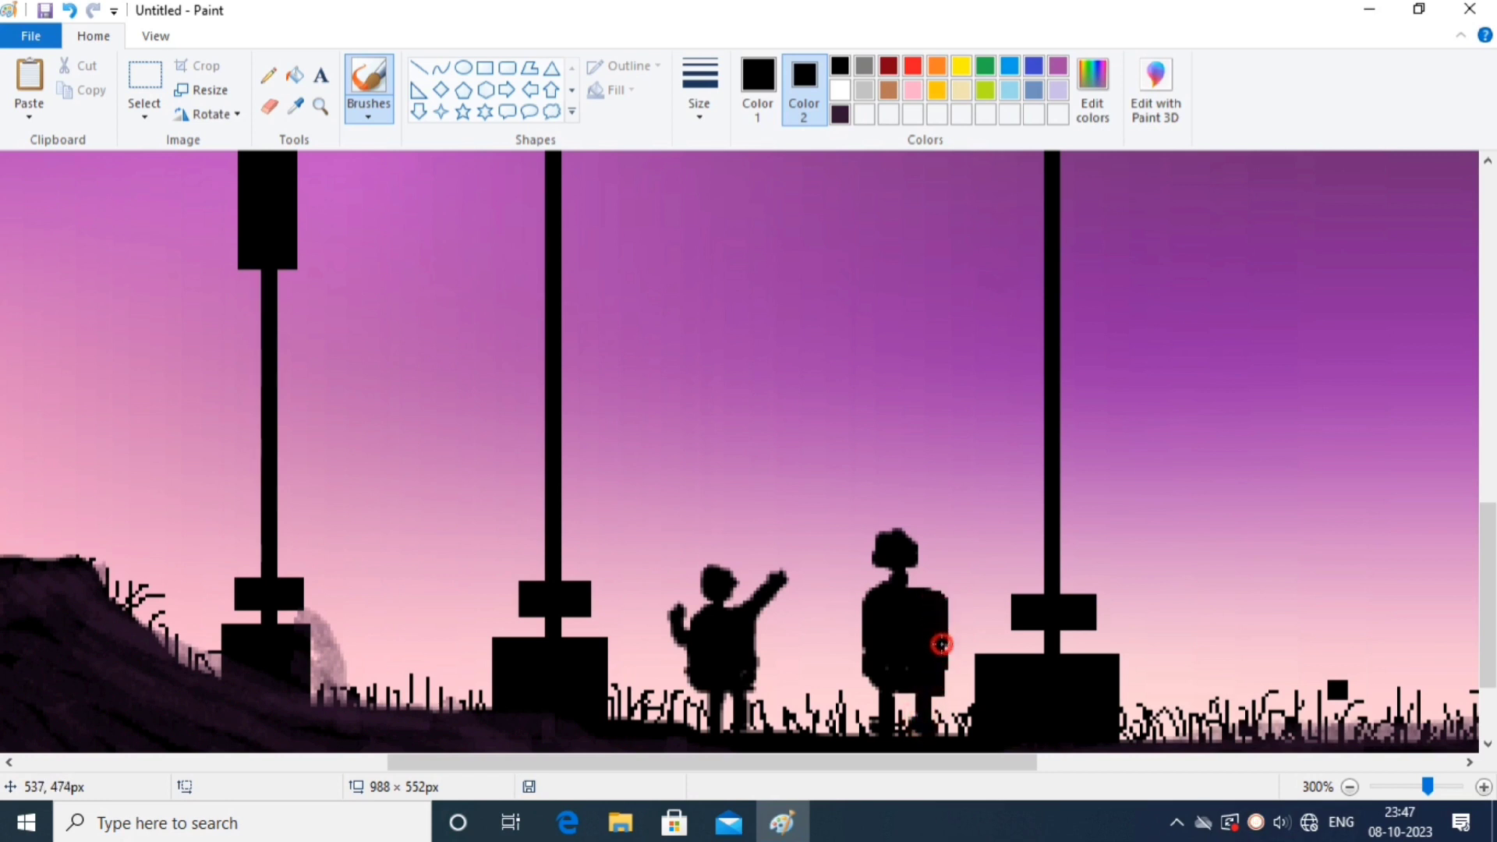
Give the larger figure two raised arms with hands and touch up the small figure's arms.
mouse_move(904, 582)
mouse_down()
mouse_move(932, 599)
mouse_move(908, 588)
mouse_move(860, 618)
mouse_move(863, 669)
mouse_move(880, 681)
mouse_move(813, 570)
mouse_move(860, 618)
mouse_move(818, 574)
mouse_move(871, 607)
mouse_move(943, 595)
mouse_move(956, 577)
mouse_move(949, 593)
mouse_move(956, 566)
mouse_move(976, 568)
mouse_move(936, 601)
mouse_up()
drag(735, 613, 674, 615)
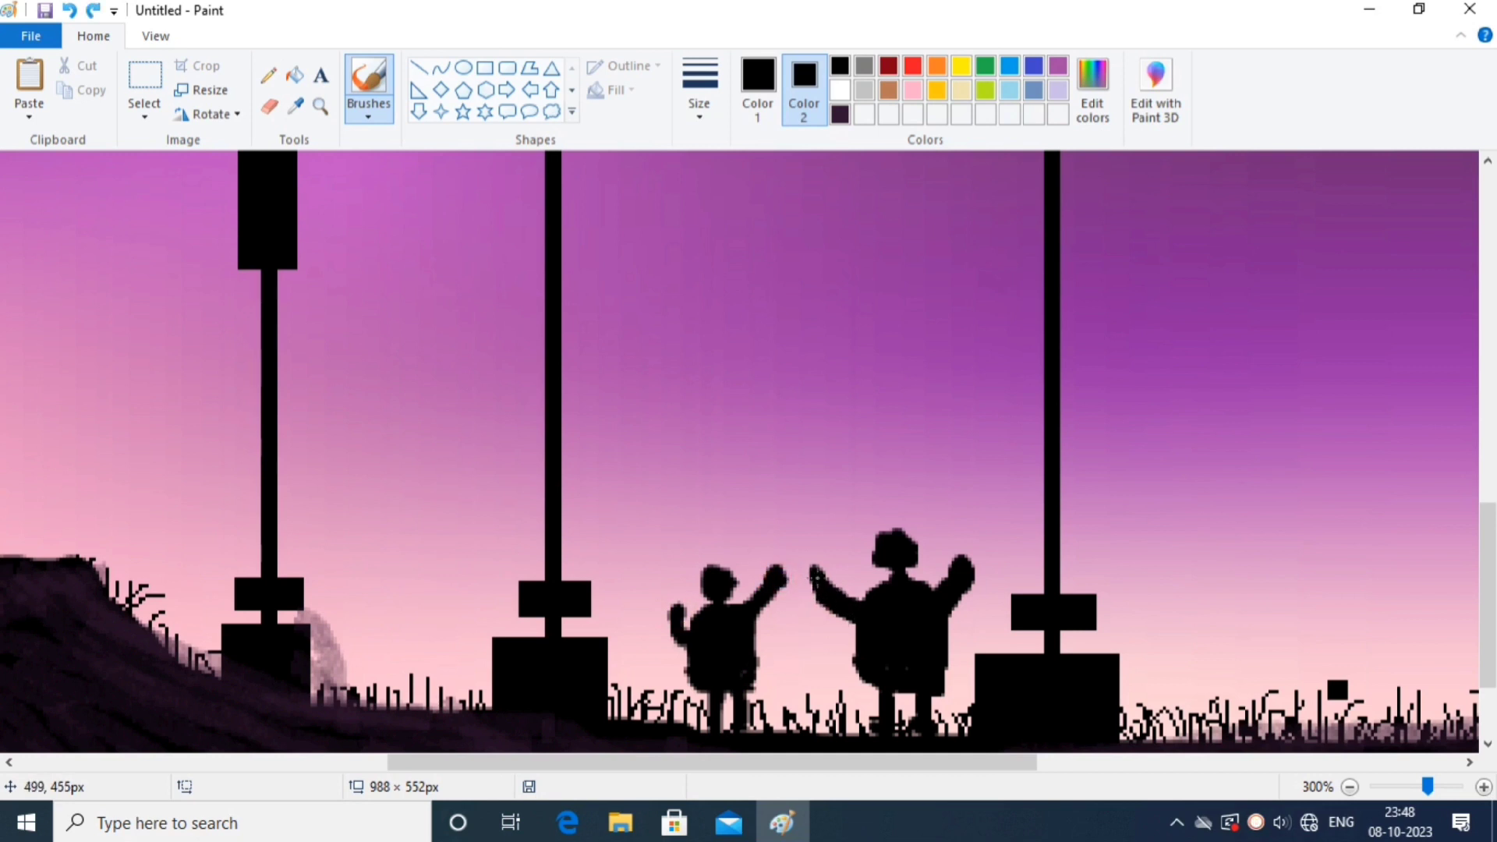
drag(817, 584, 822, 596)
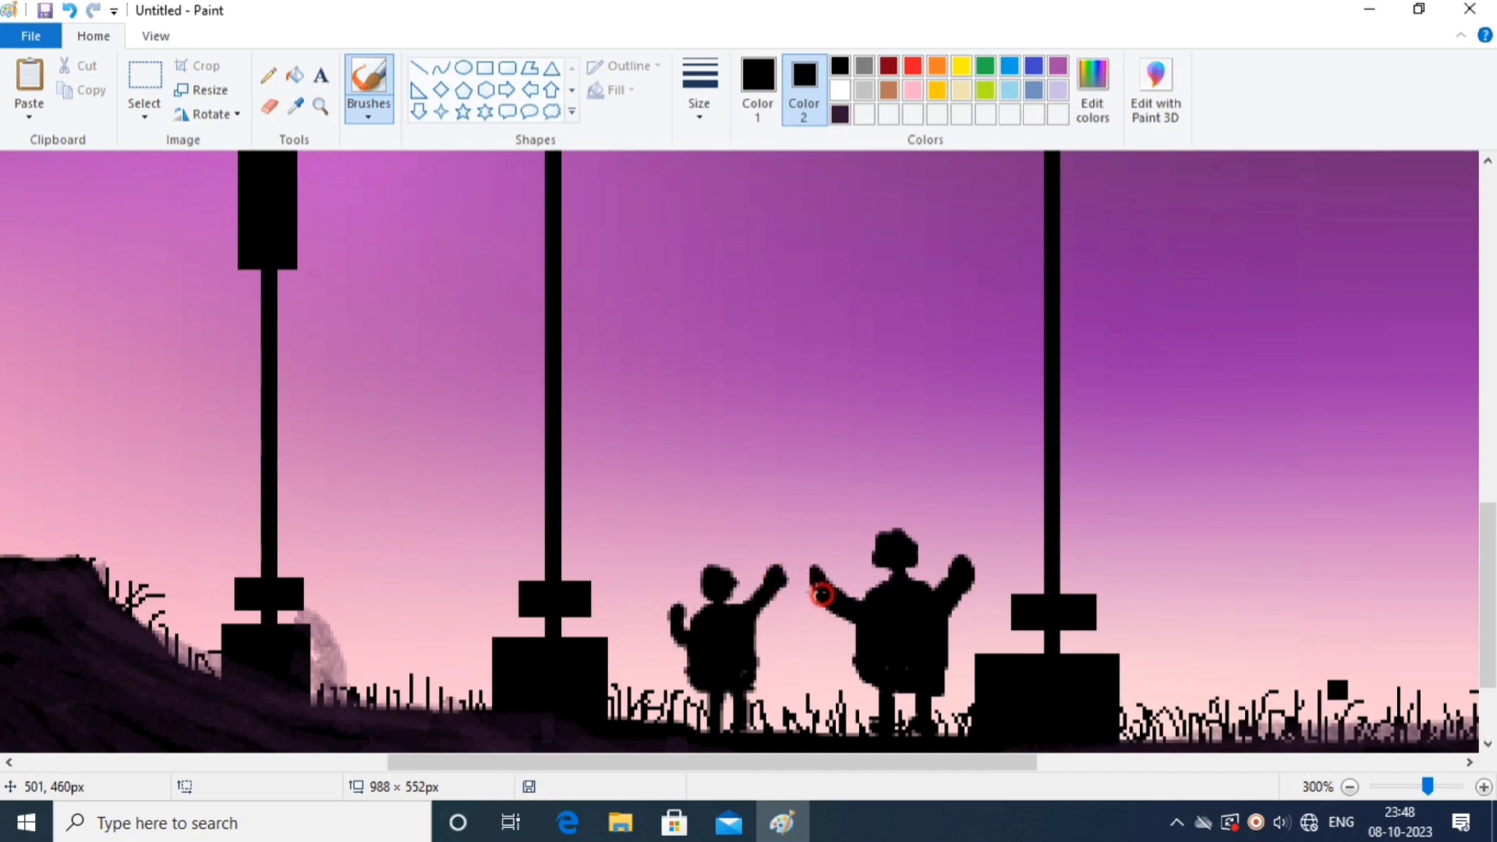
click(551, 90)
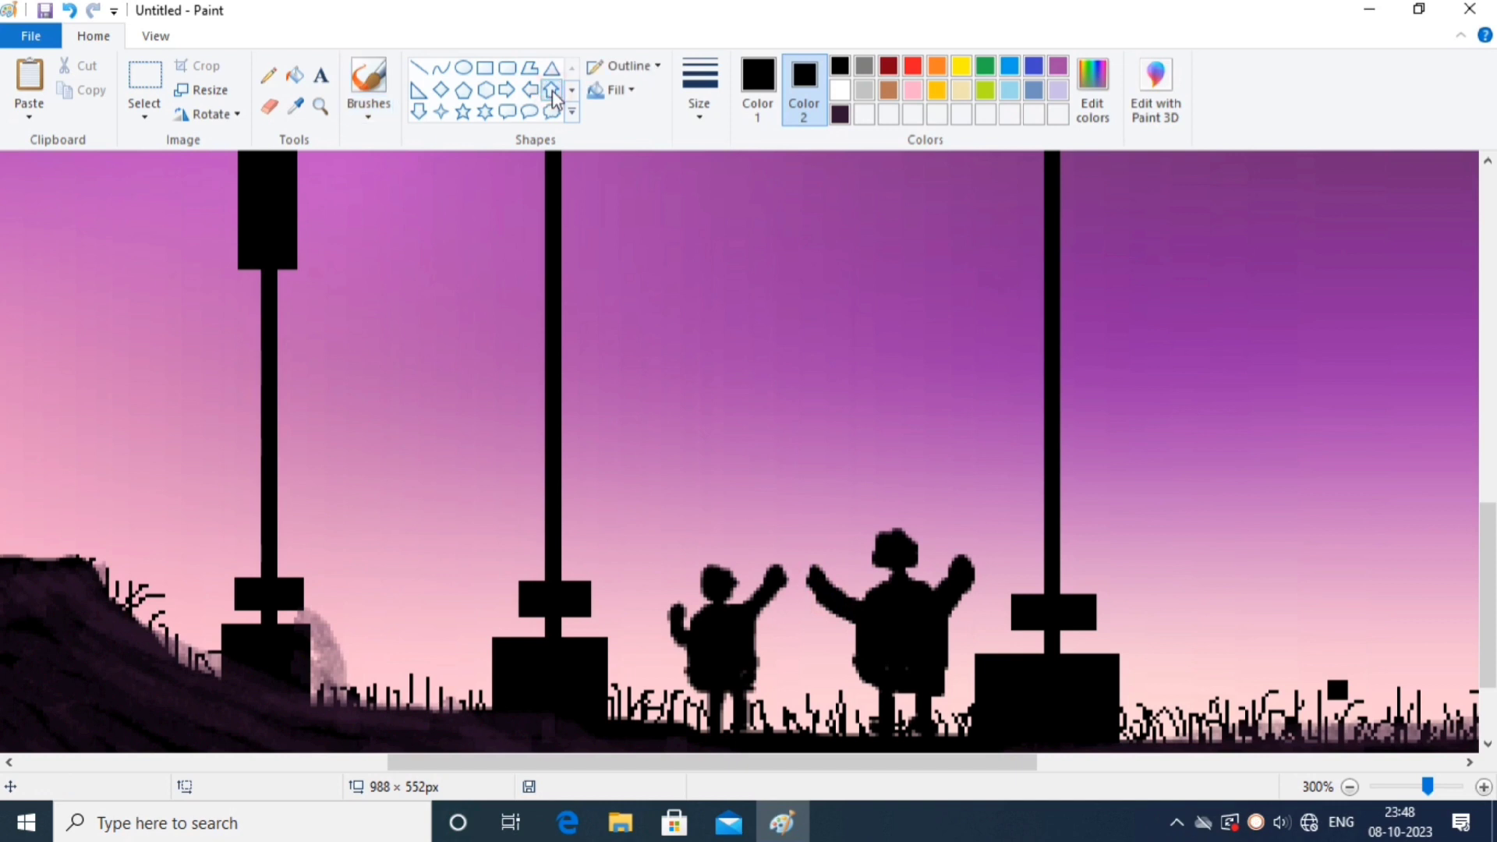
click(960, 66)
click(957, 66)
click(914, 68)
click(804, 90)
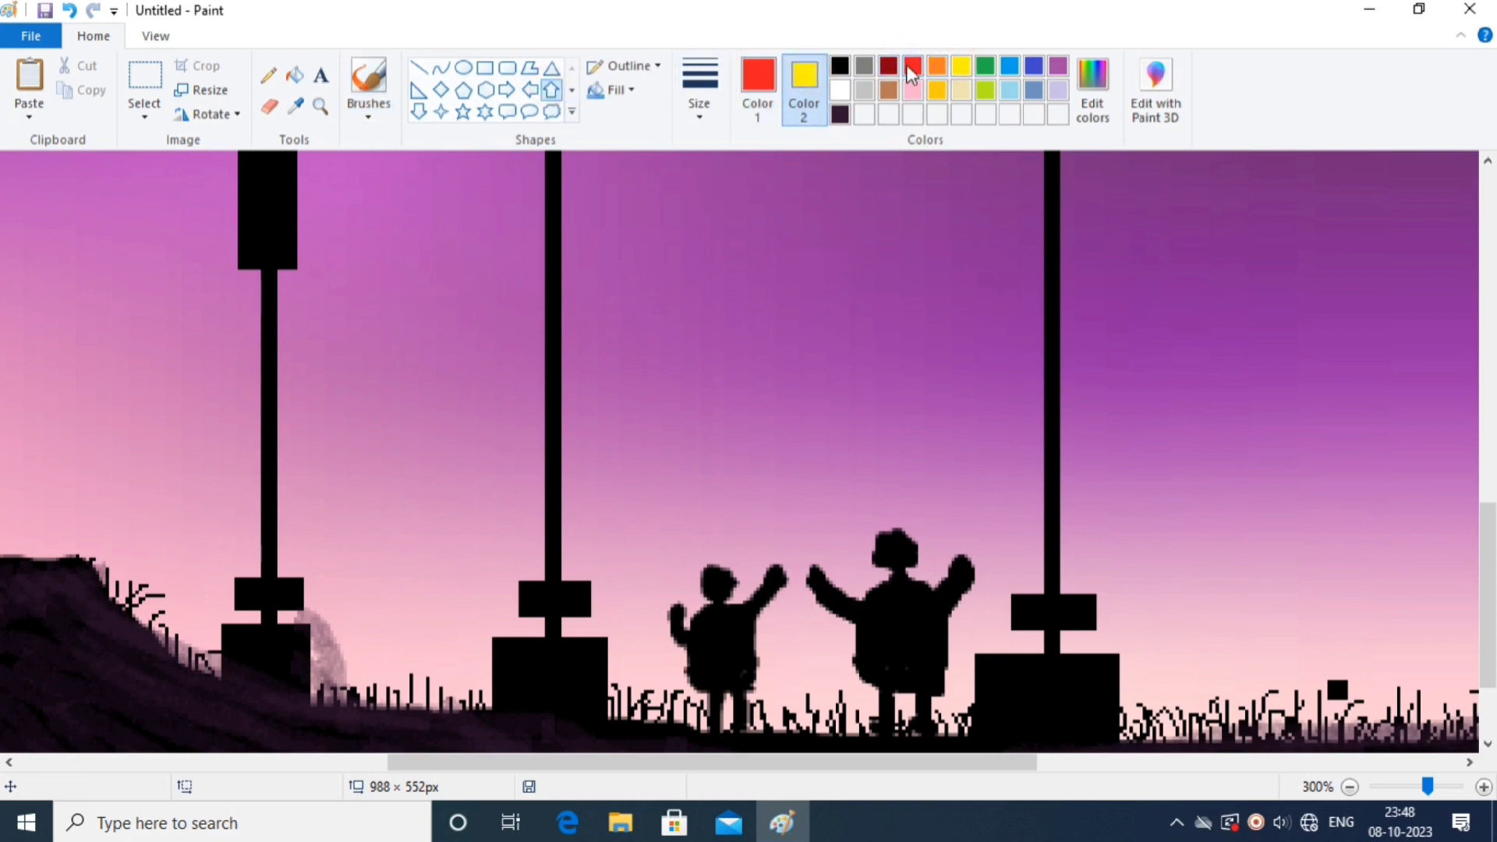
click(910, 67)
drag(780, 485, 850, 574)
key(ctrl+z)
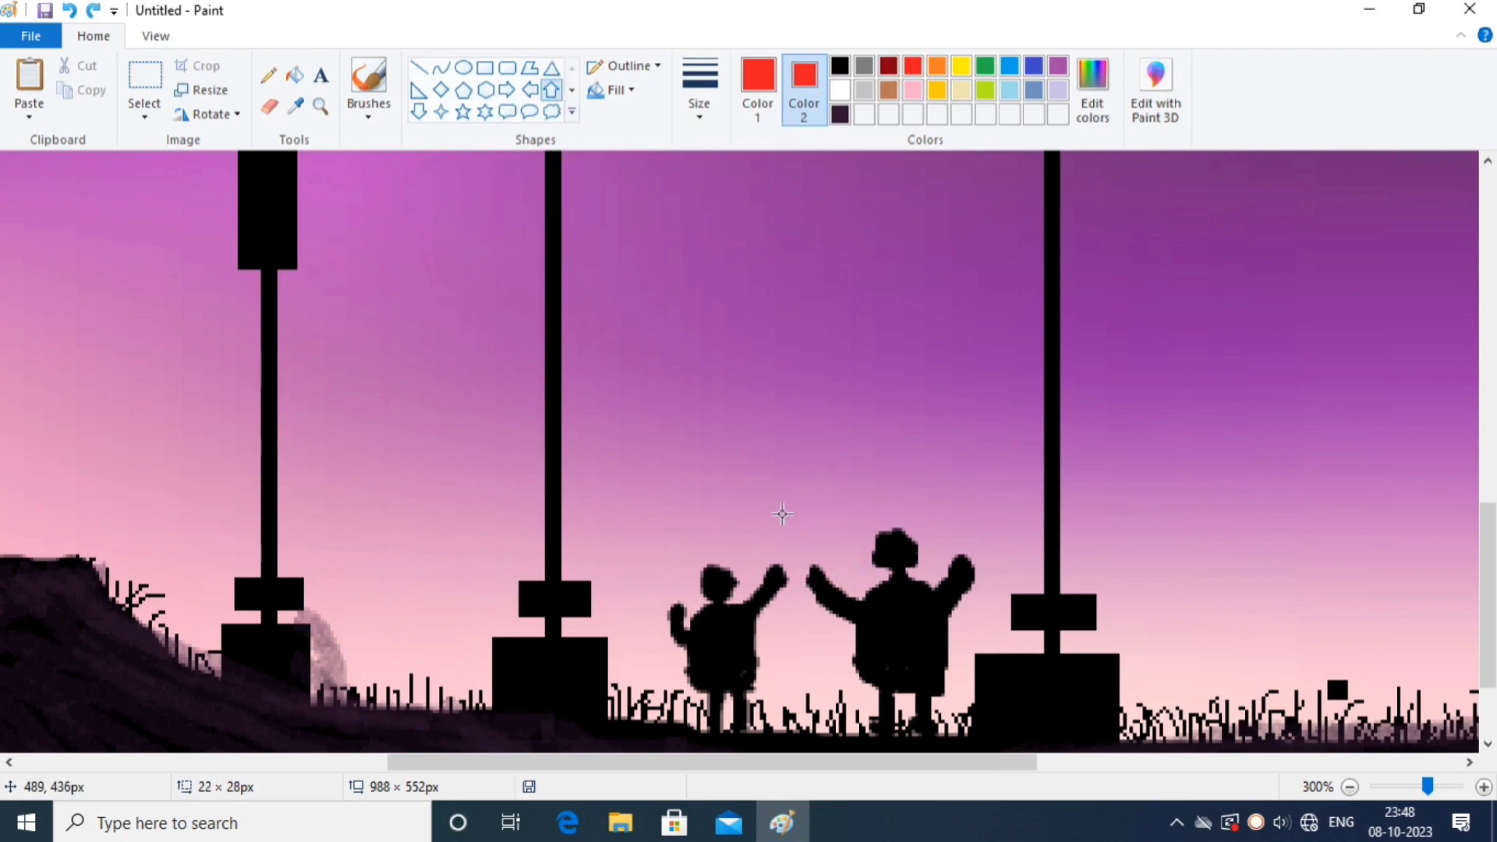
click(463, 112)
mouse_move(768, 473)
mouse_down()
mouse_move(778, 508)
mouse_move(844, 540)
mouse_move(798, 531)
mouse_move(814, 572)
mouse_move(765, 533)
mouse_up()
key(ctrl+z)
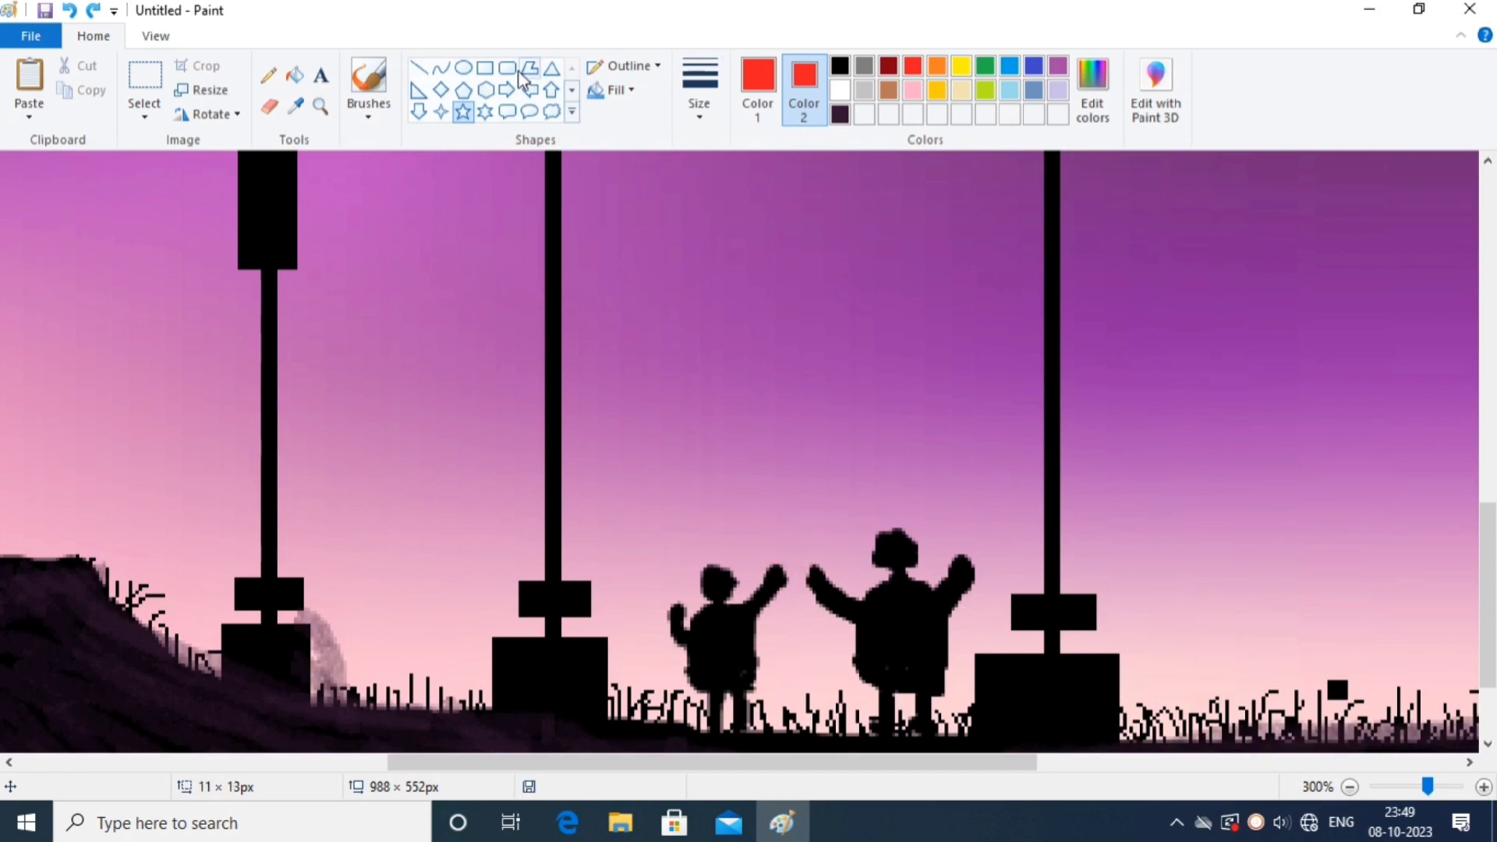
Draw a five-point star about 16 × 16 px, with yellow outline and fill, between the two figures' raised hands.
click(463, 114)
click(961, 67)
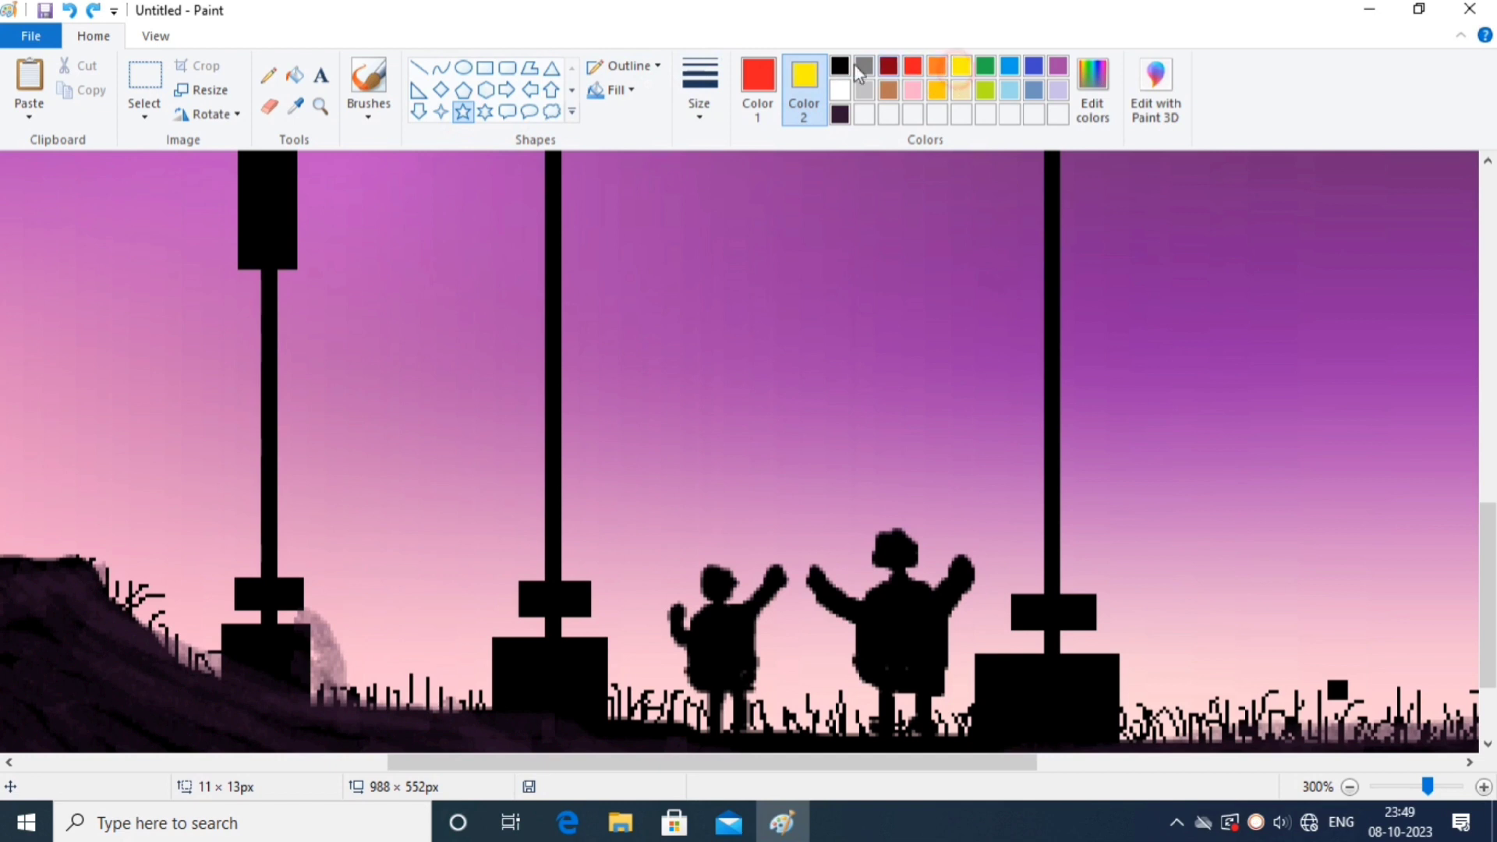
click(757, 86)
click(961, 67)
drag(772, 529, 819, 577)
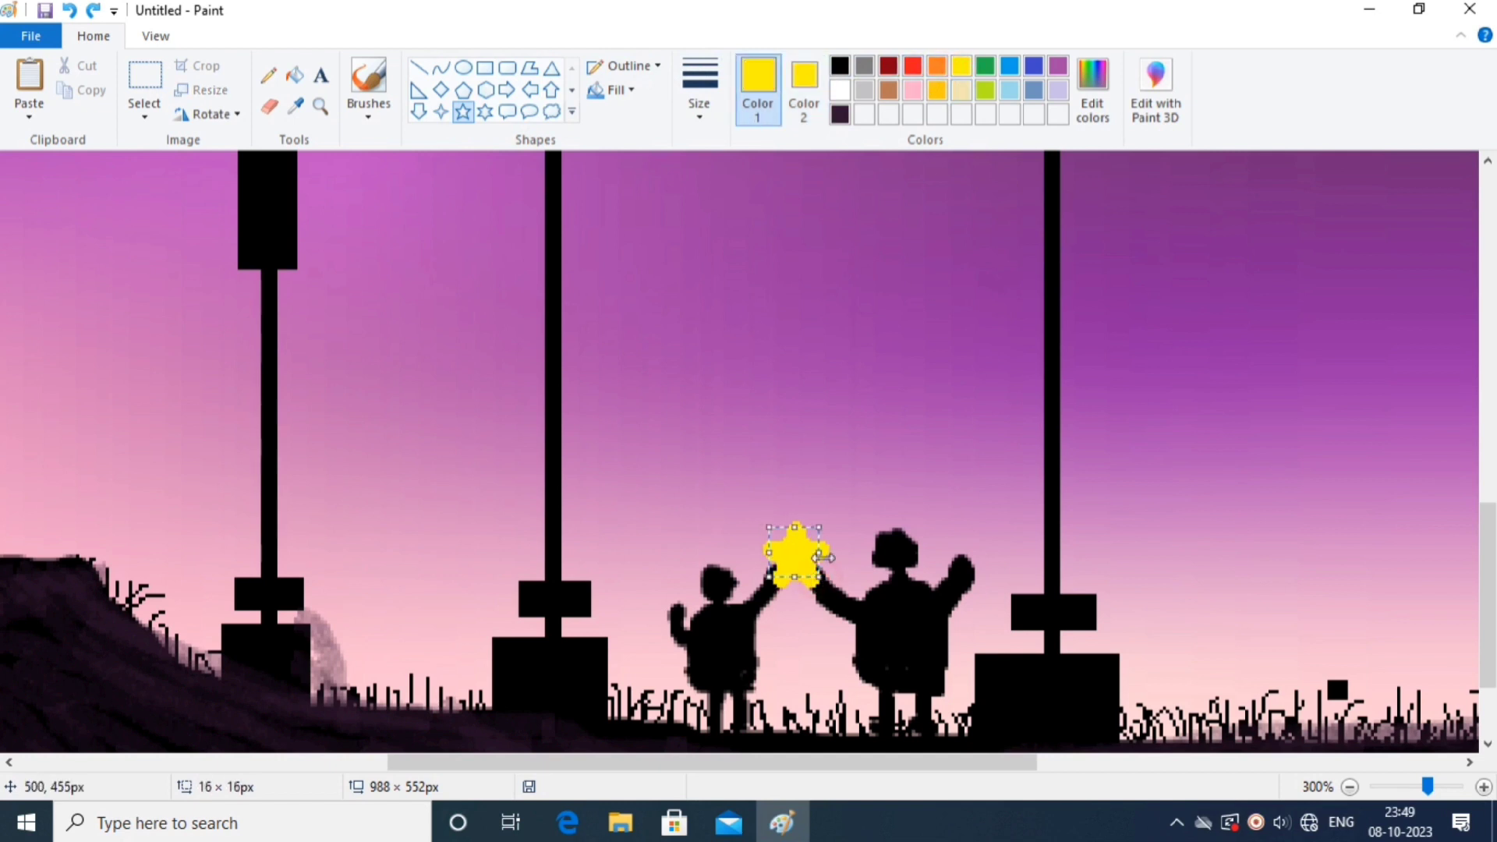
Brush two small black eyes onto the yellow star and undo the excess dabs around them.
click(463, 67)
click(840, 66)
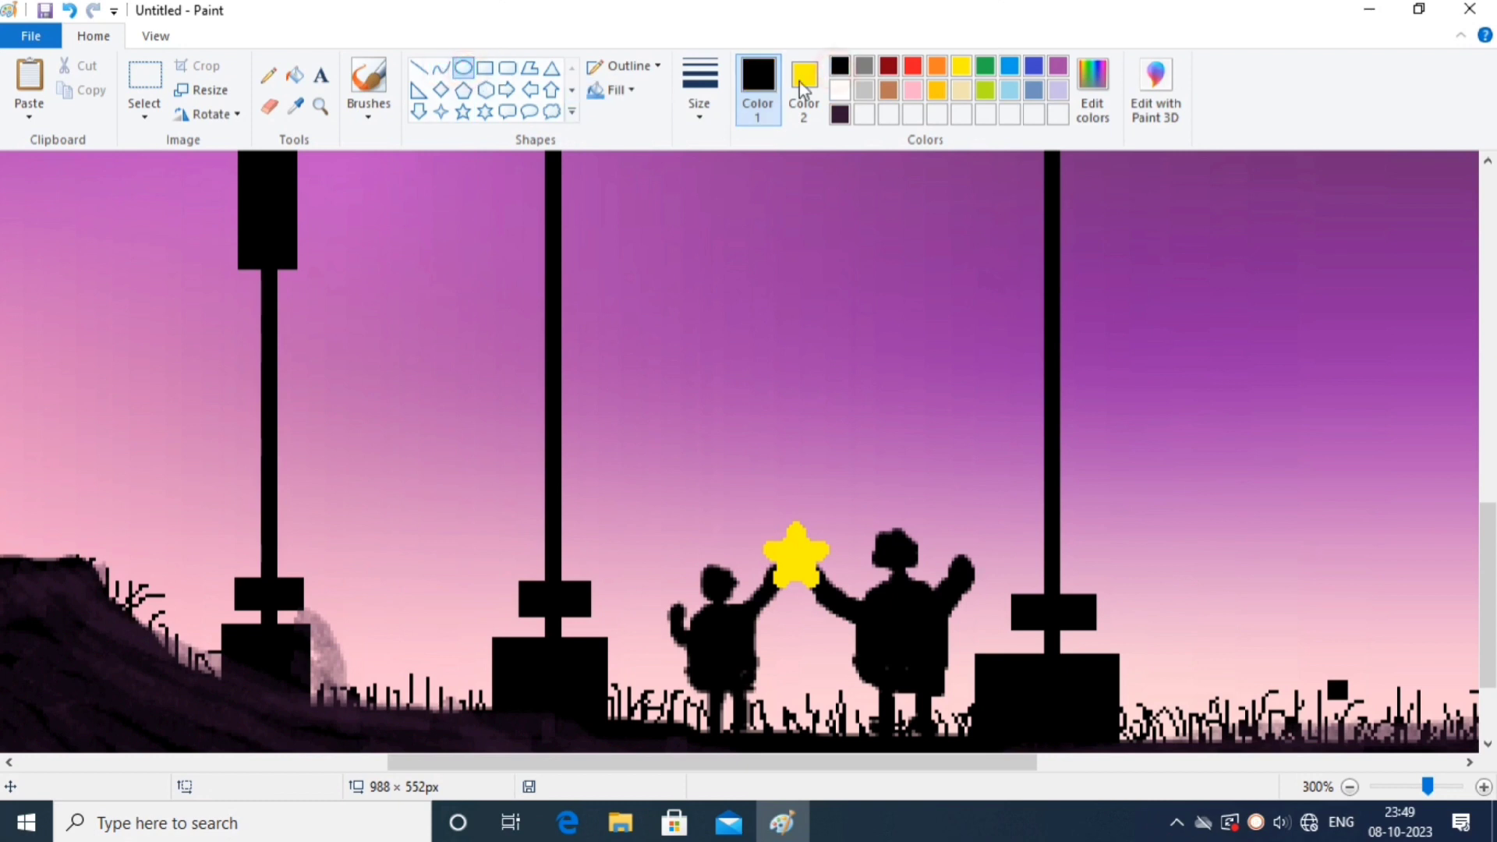
click(804, 86)
click(839, 66)
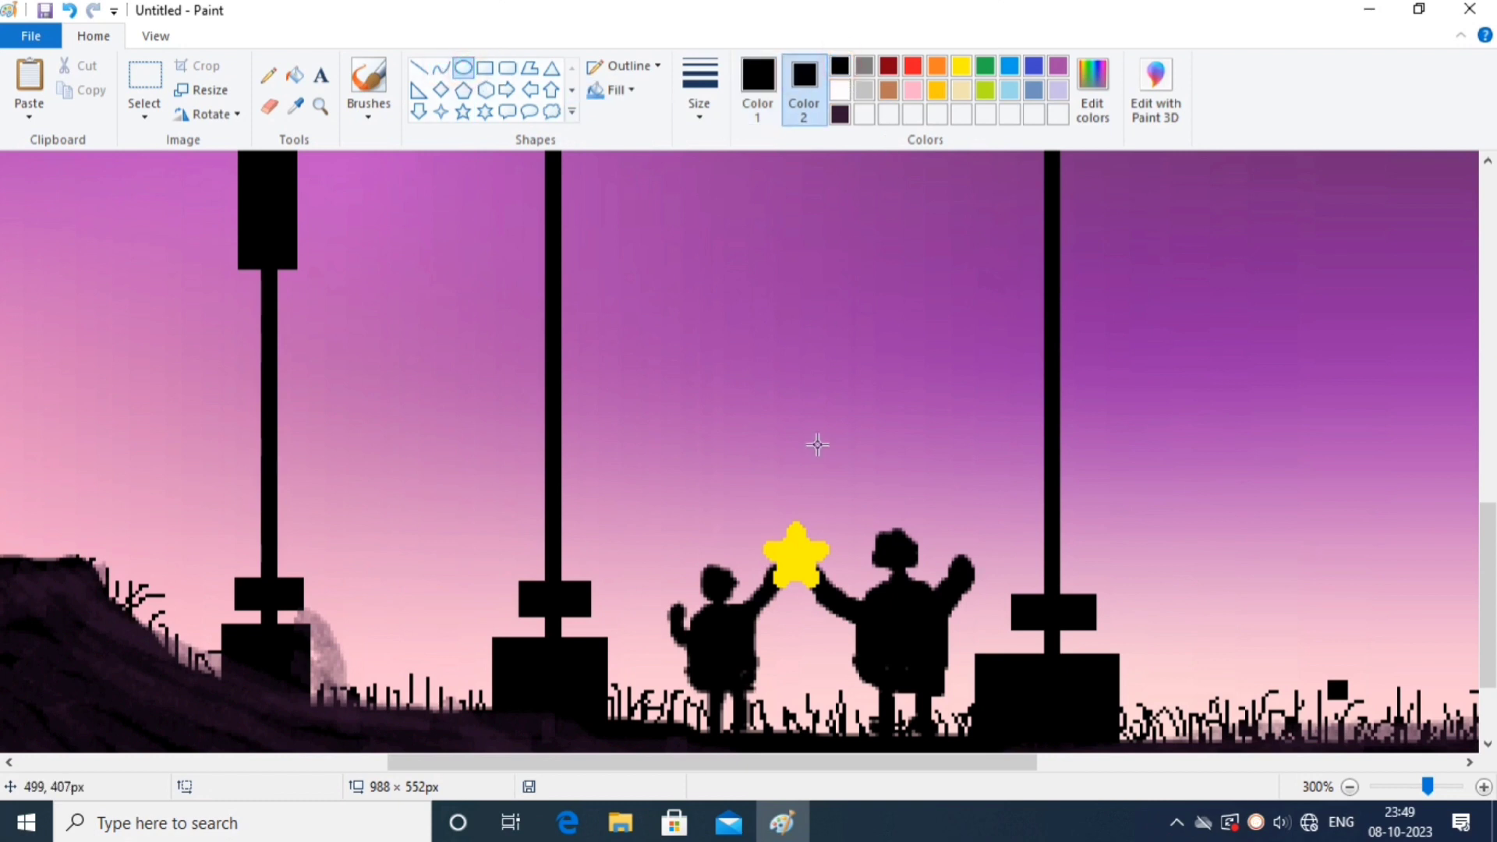
click(369, 86)
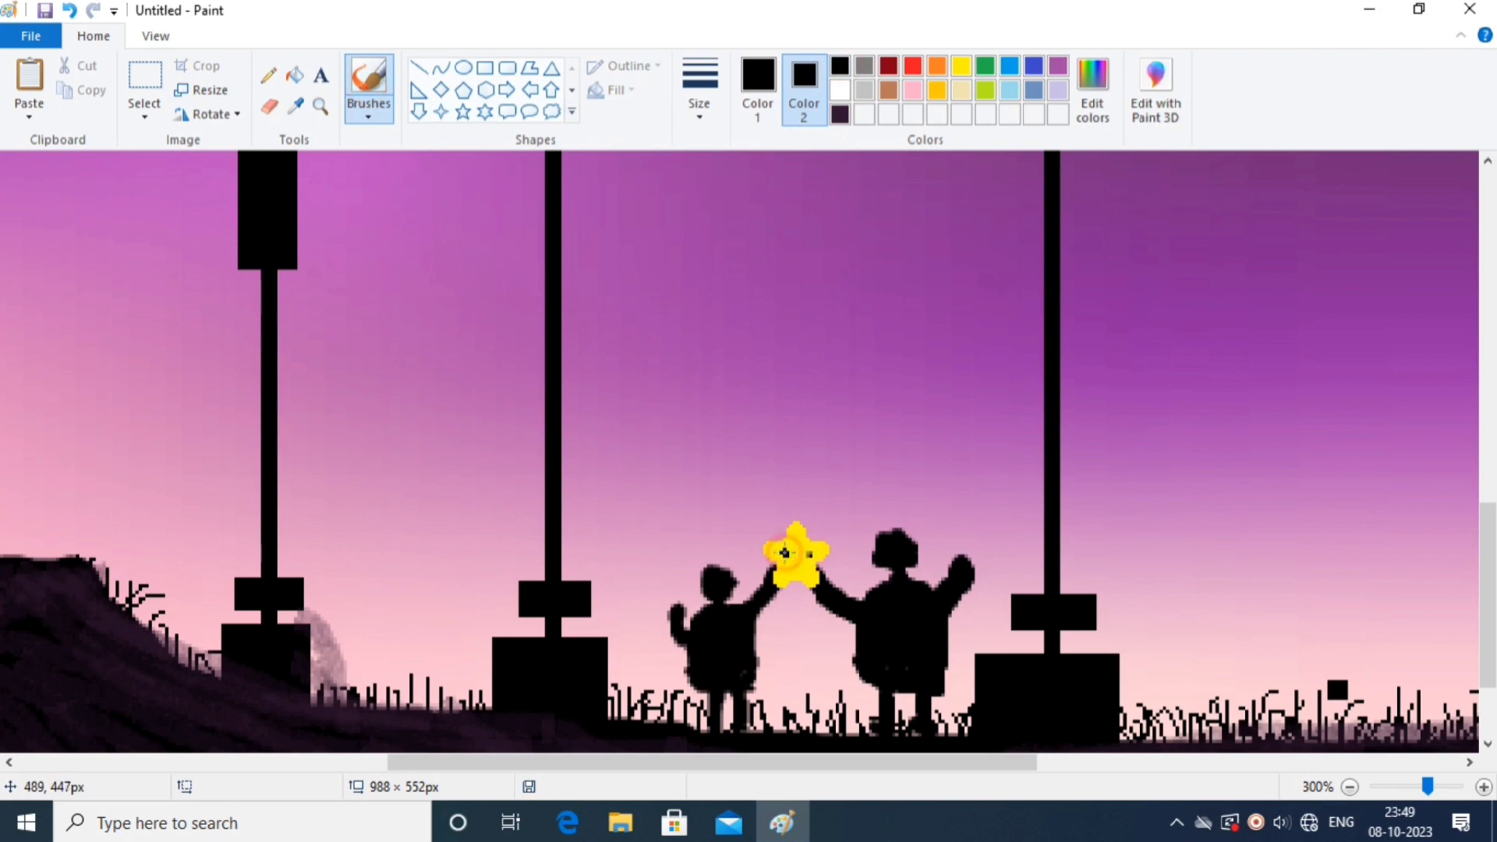
click(786, 554)
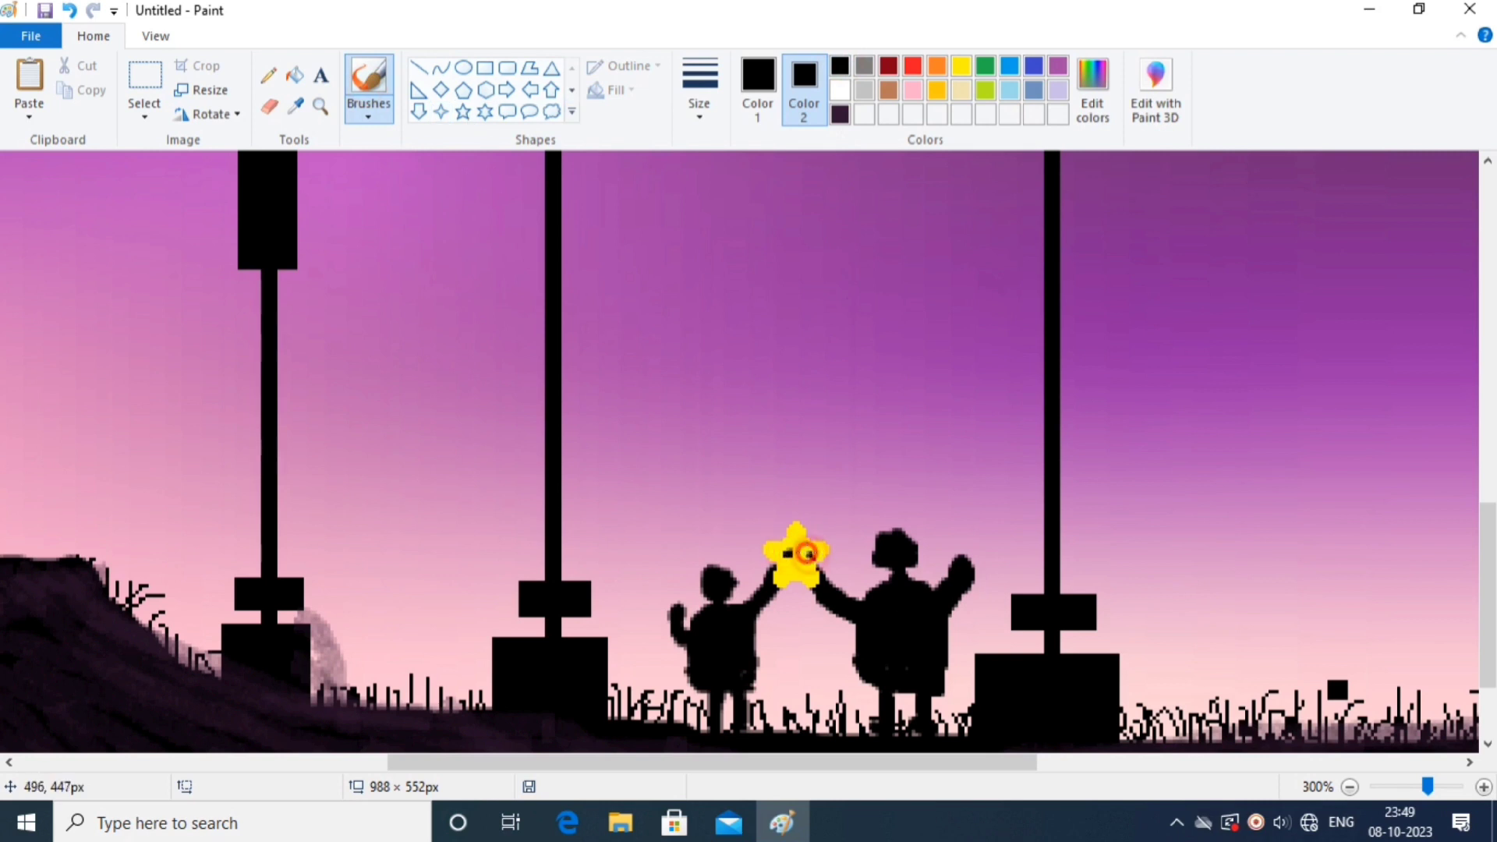
click(785, 554)
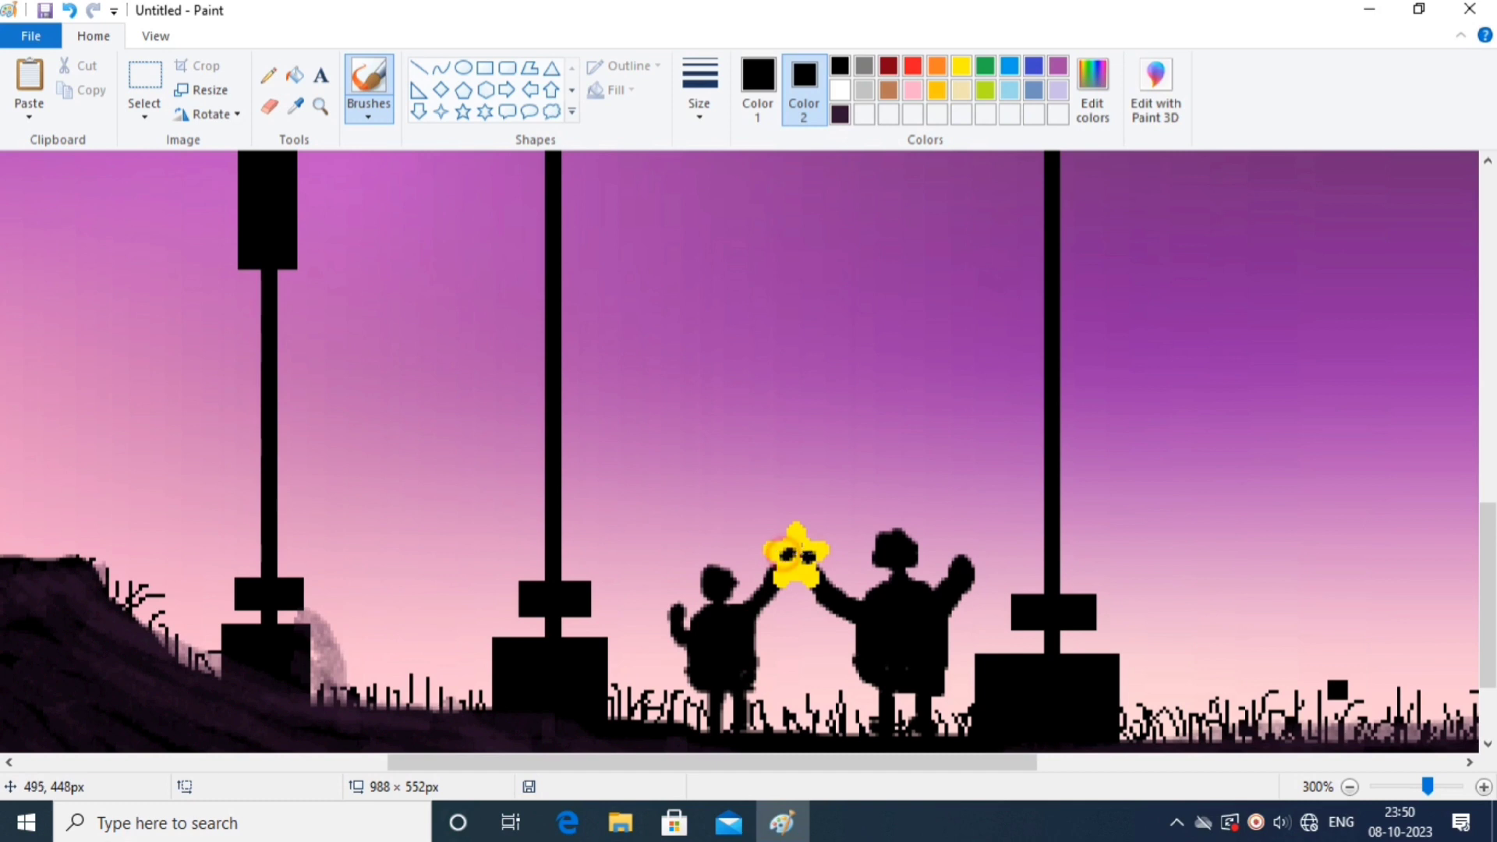
key(ctrl+z)
key(ctrl+z)
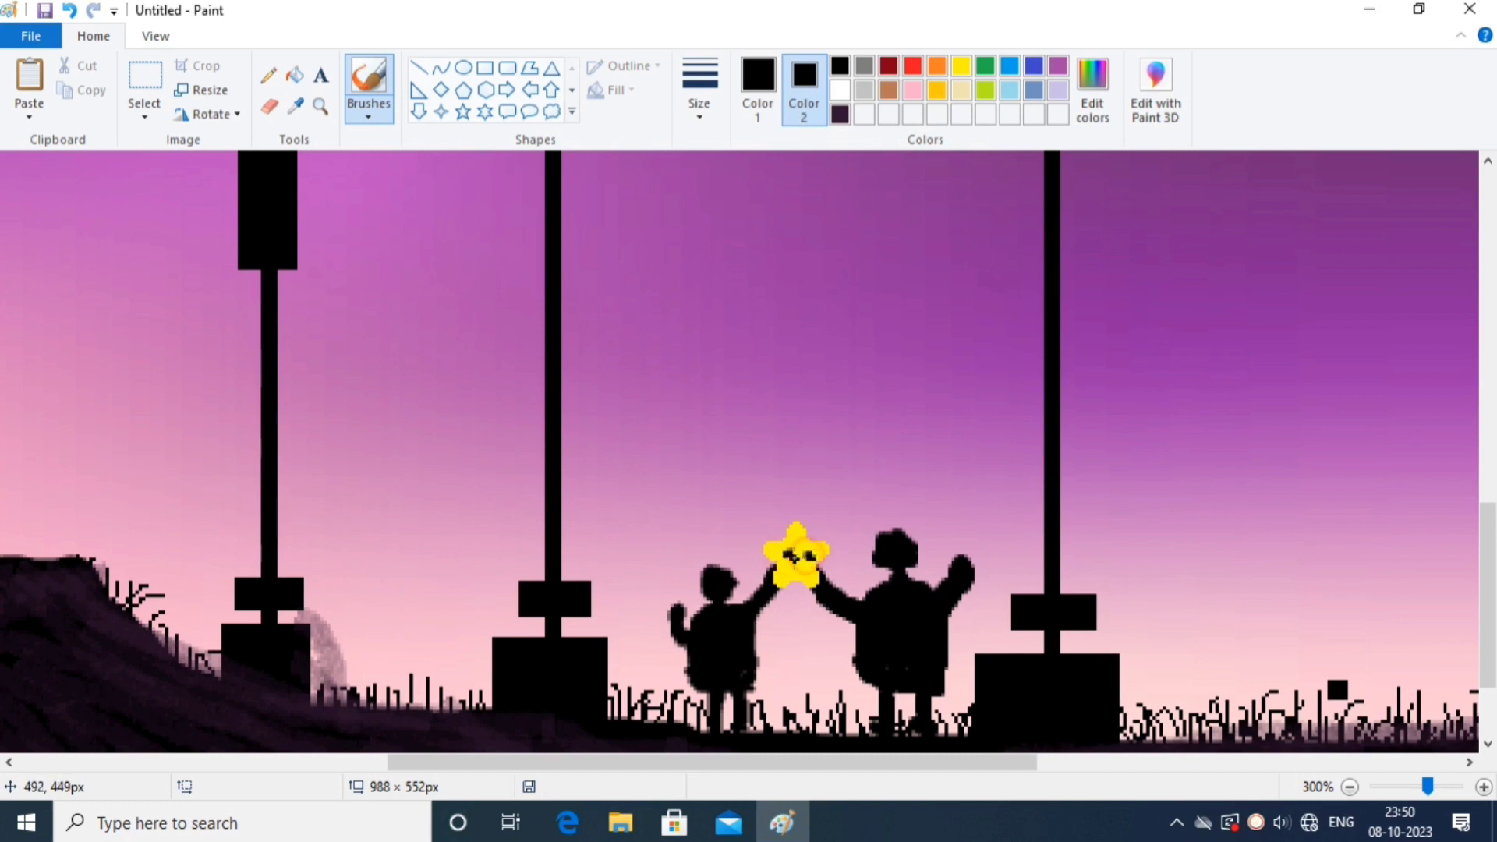
Add a short, straight black mouth below the star's eyes with the Curve tool.
click(440, 68)
drag(790, 572, 805, 569)
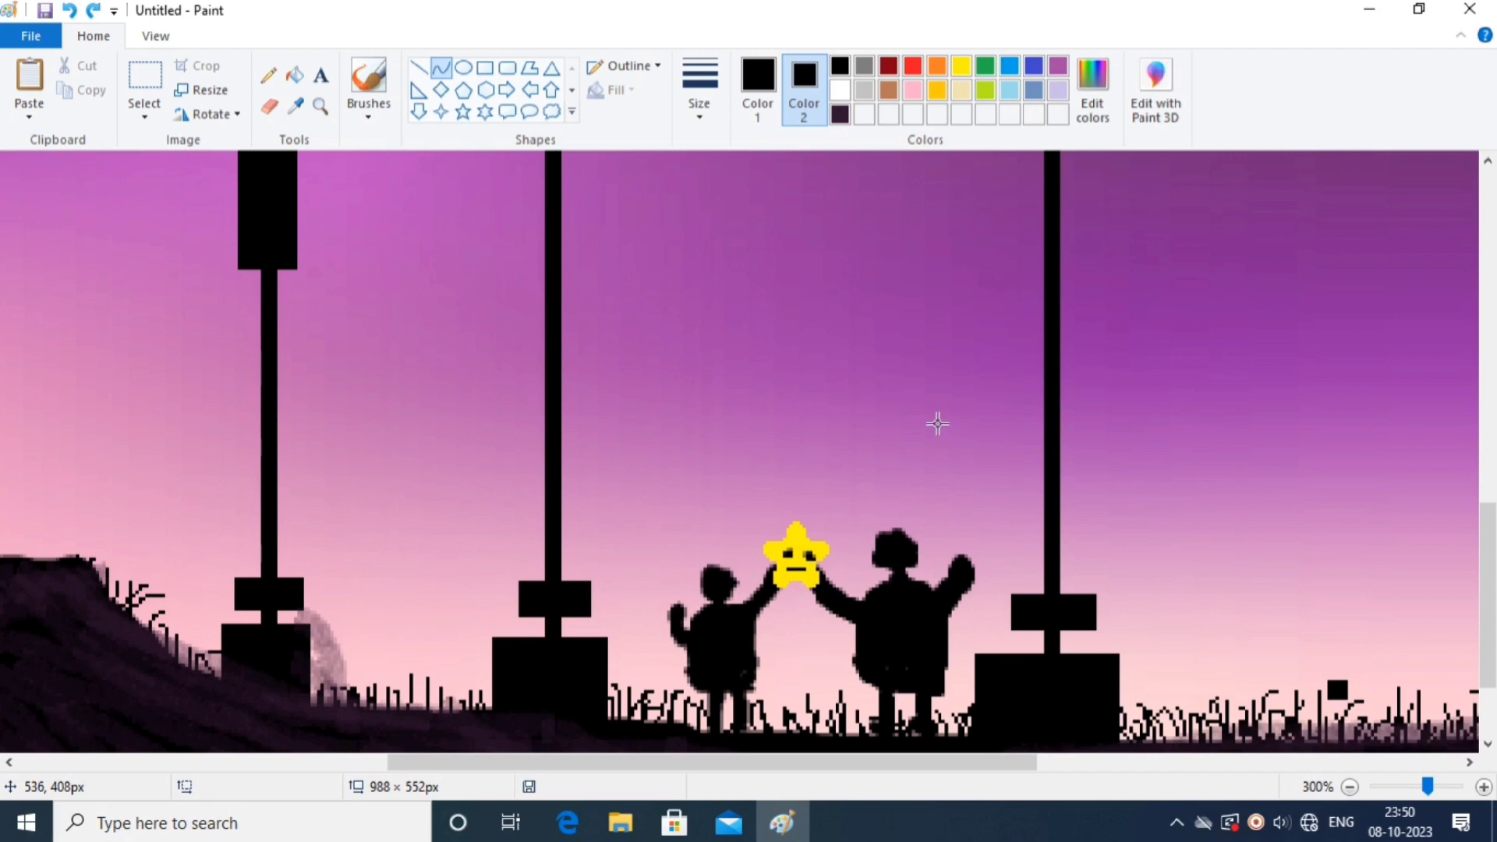
scroll(897, 417, down, 3)
scroll(867, 410, up, 1)
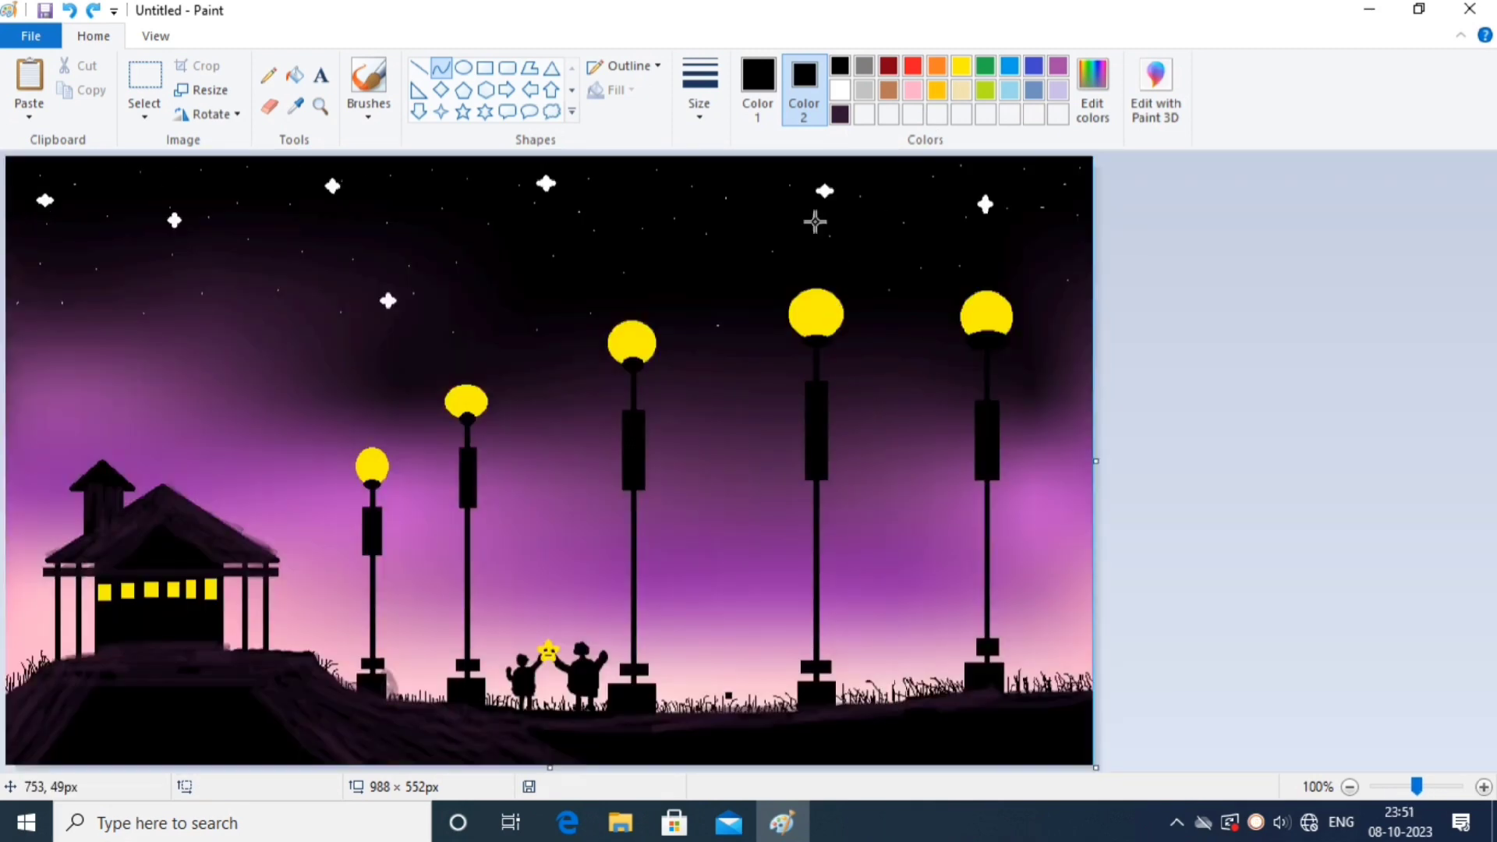
Save the painting as a PNG in Documents, giving it a file name that begins with PUR.
click(30, 36)
click(67, 218)
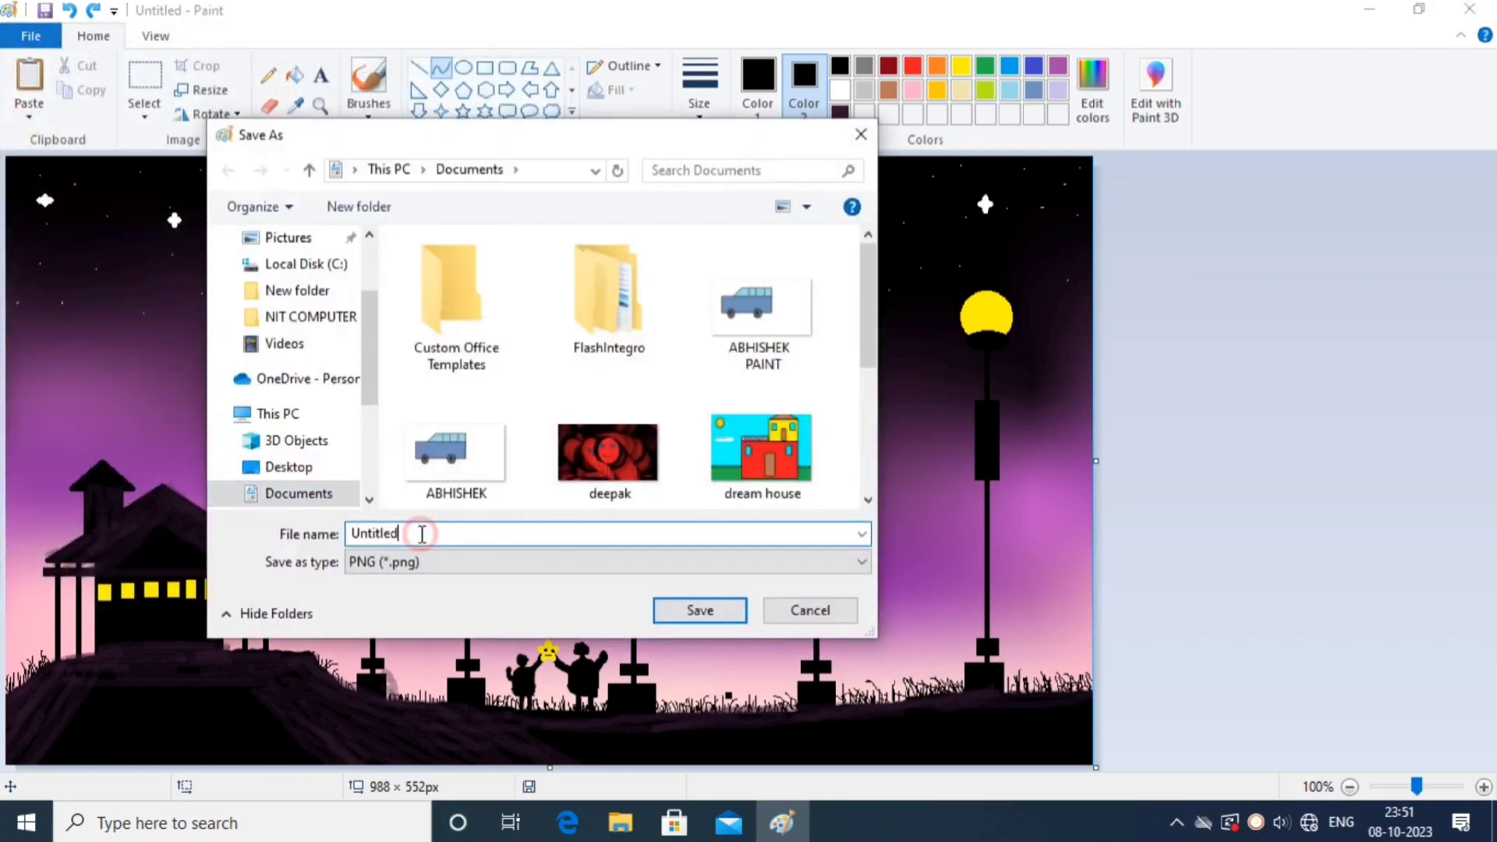
key(BackSpace)
text(PUR)
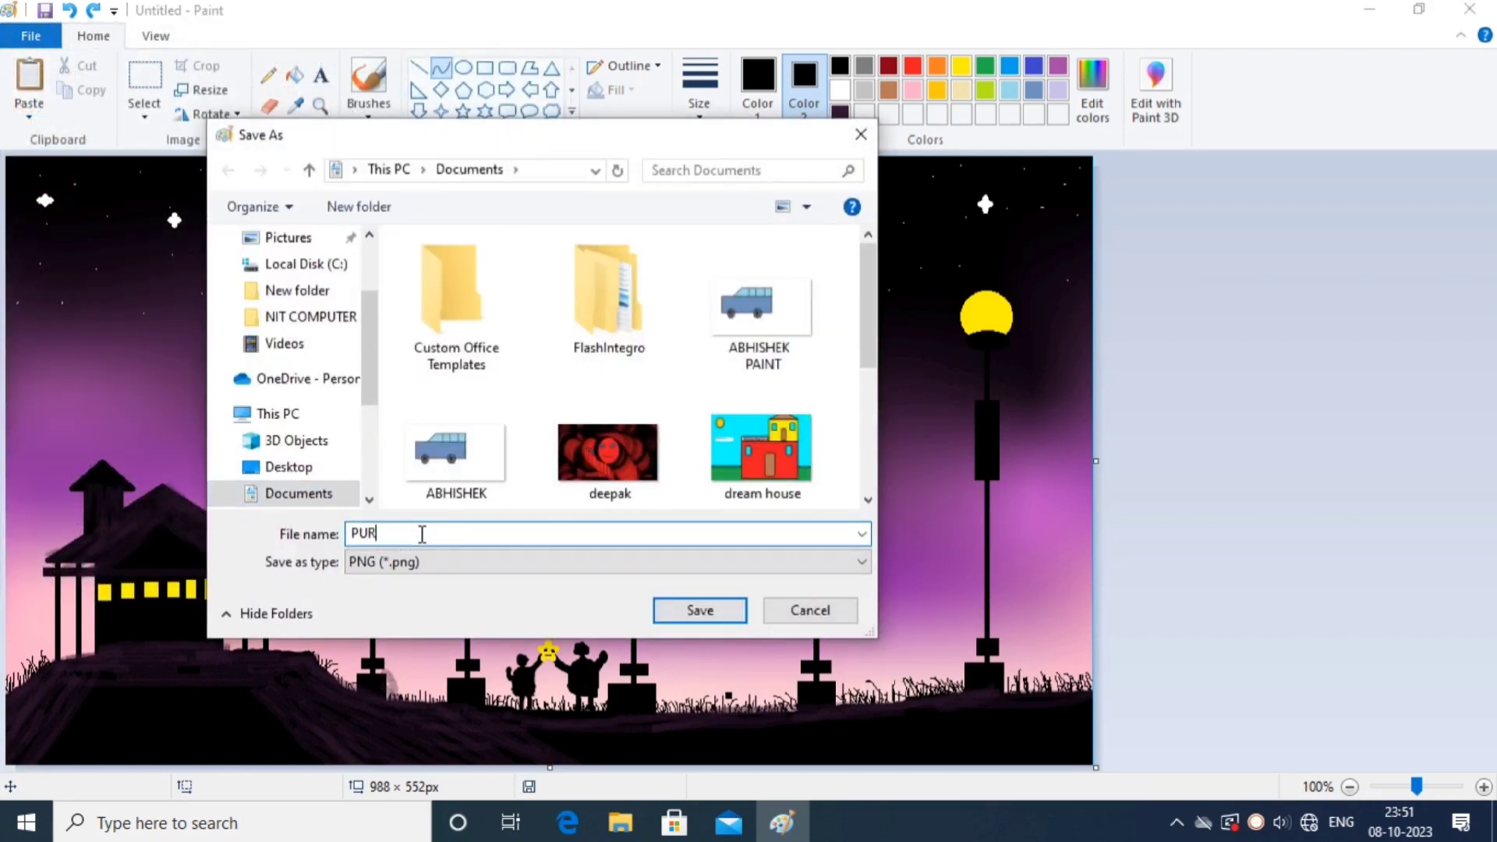